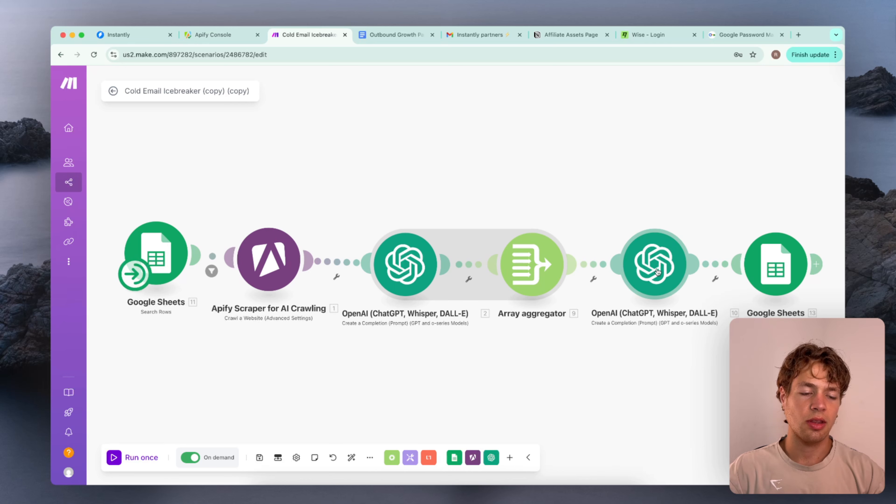
pyautogui.click(664, 275)
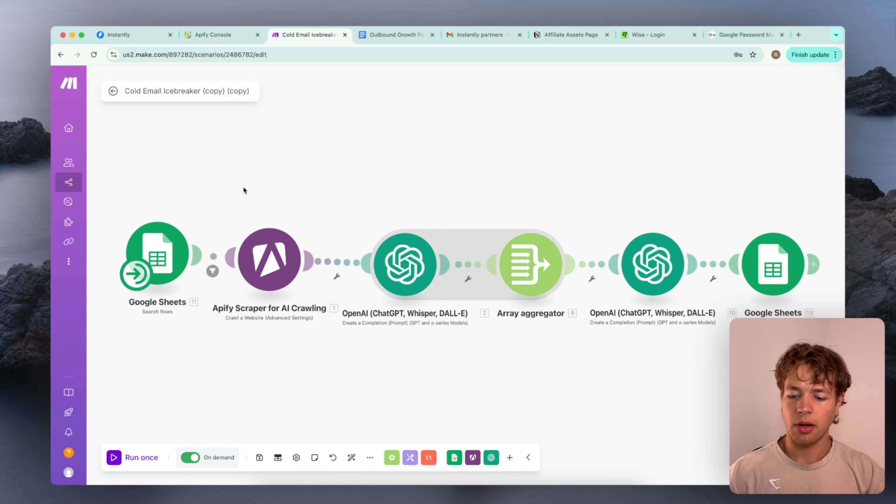
pyautogui.moveTo(244, 191); pyautogui.dragTo(303, 313)
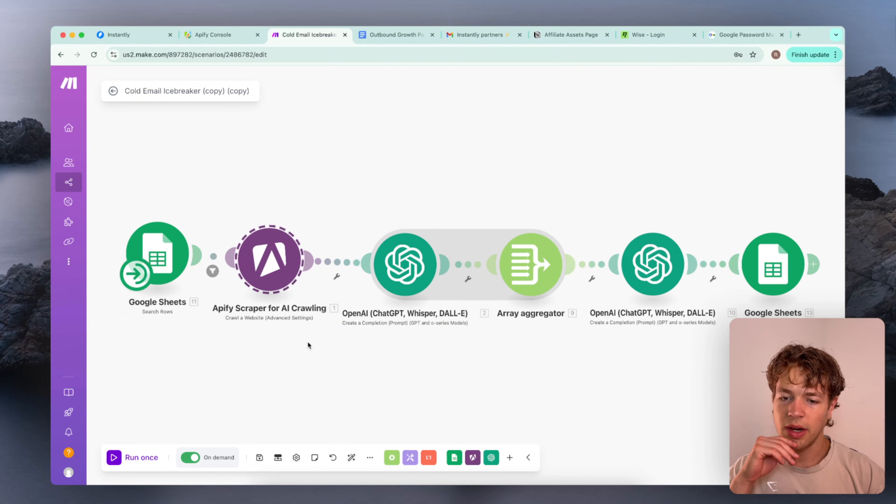
pyautogui.click(241, 204)
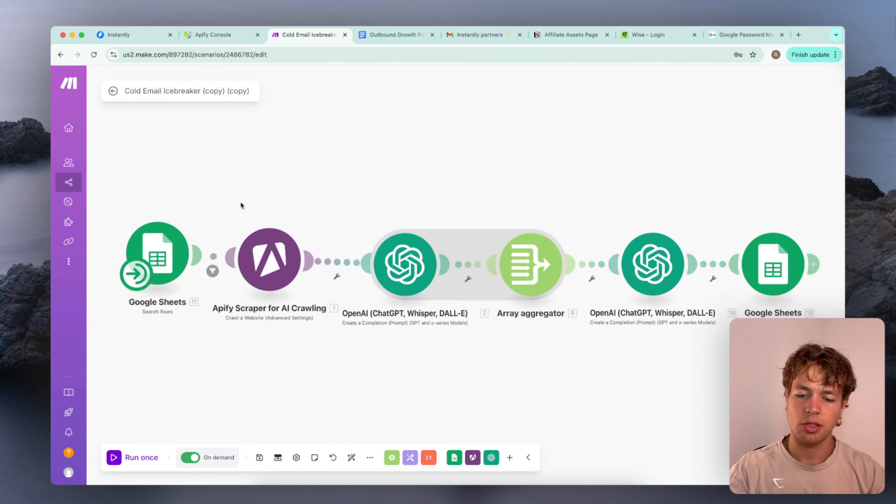
pyautogui.moveTo(240, 203); pyautogui.dragTo(298, 350)
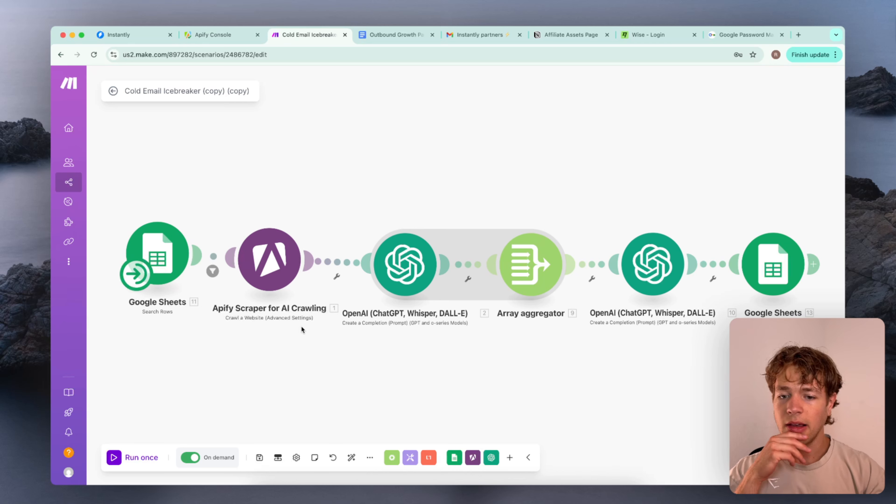
pyautogui.moveTo(229, 201); pyautogui.dragTo(229, 162)
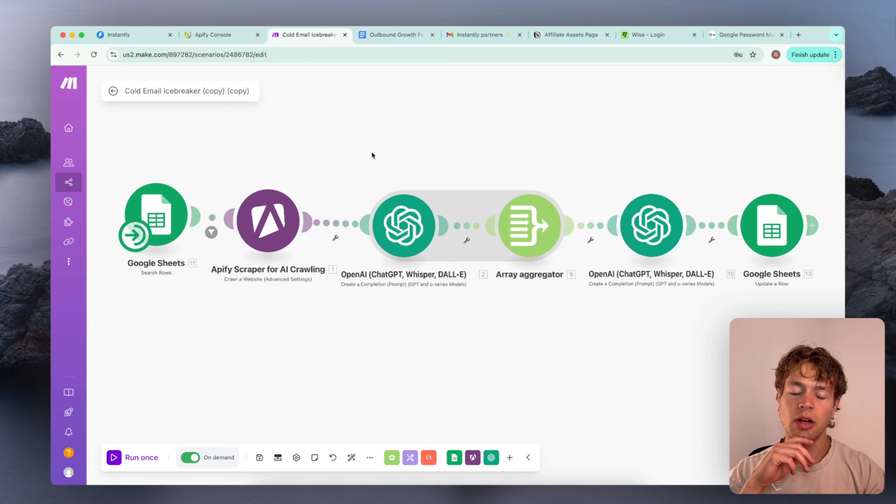
pyautogui.moveTo(226, 154); pyautogui.dragTo(227, 173)
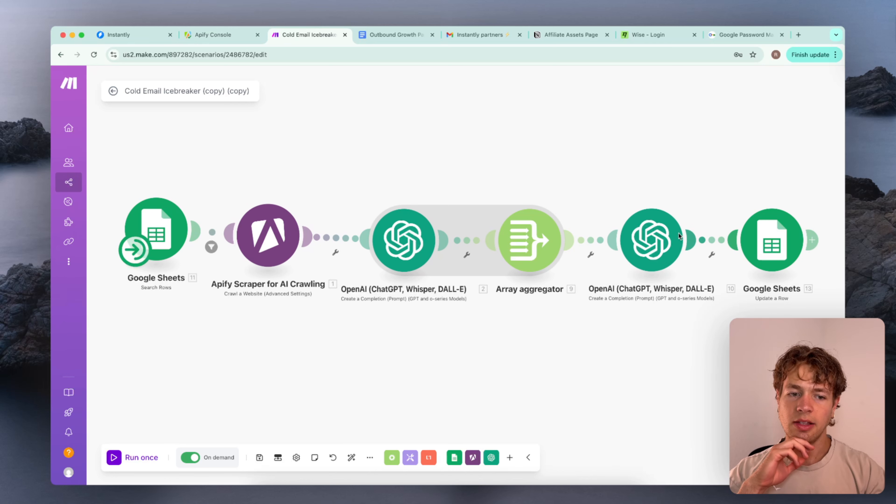
pyautogui.moveTo(286, 133); pyautogui.dragTo(283, 147)
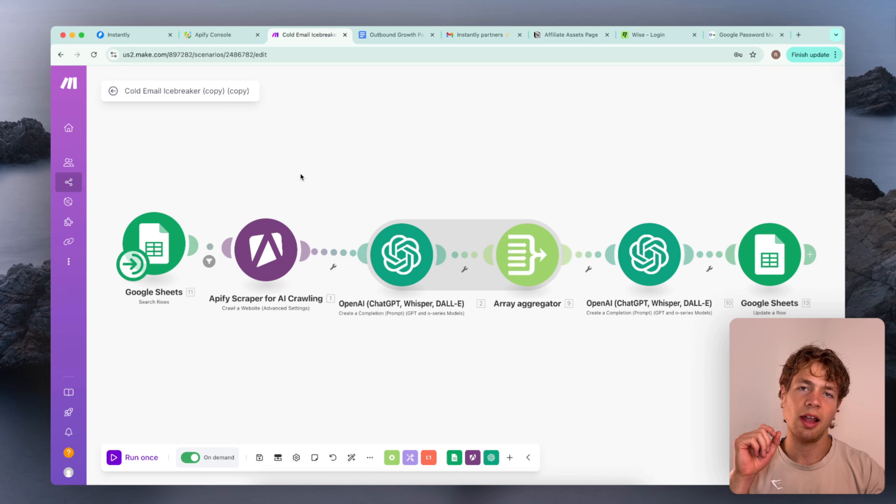
# Clone the Cold Email Icebreaker (copy) (copy) scenario as "Cold Email Icebreaker (copy) (copy) (copy)", without keeping the module states
pyautogui.click(112, 91)
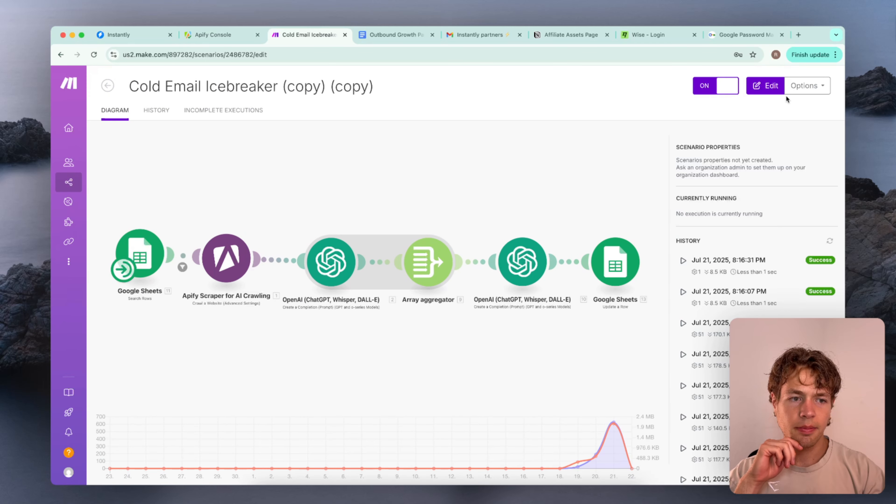
pyautogui.click(815, 85)
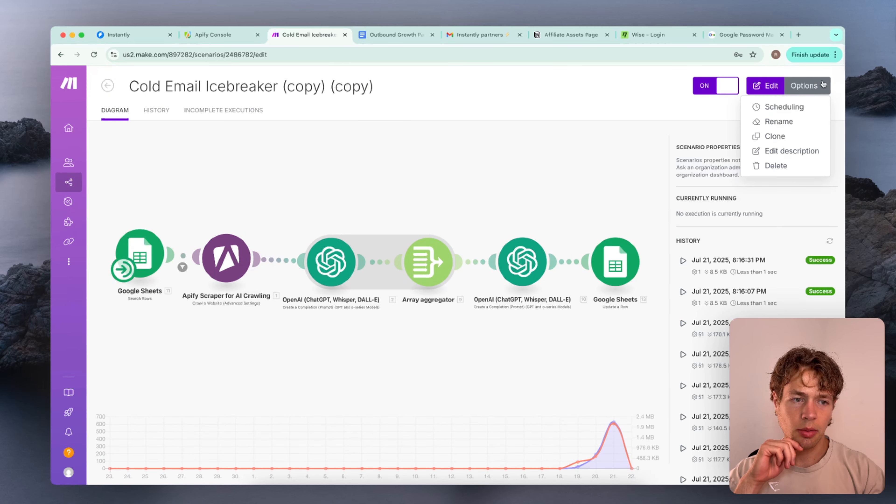
pyautogui.click(791, 134)
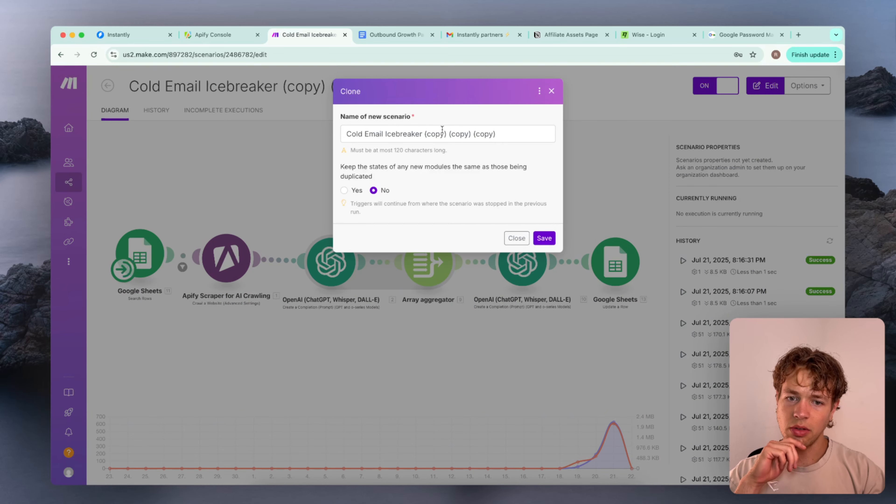
pyautogui.click(545, 238)
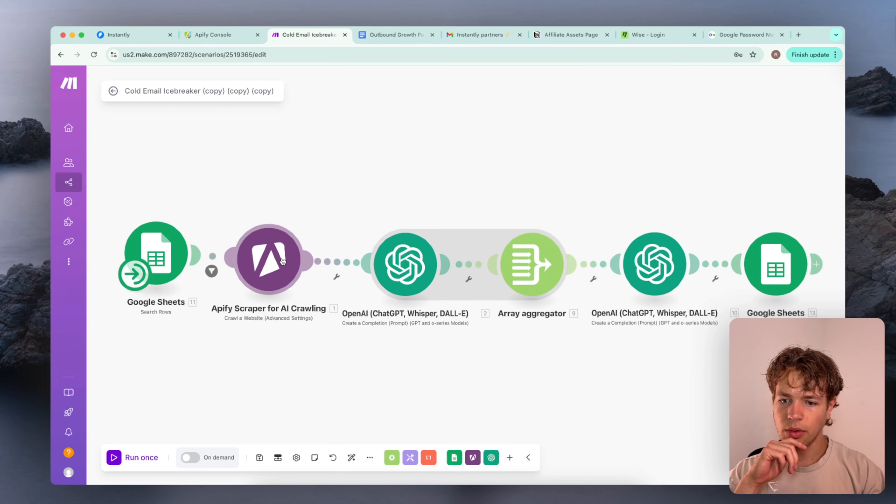
# Delete the Apify Scraper for AI Crawling module from the cloned scenario despite its reference in the OpenAI module
pyautogui.click(282, 260)
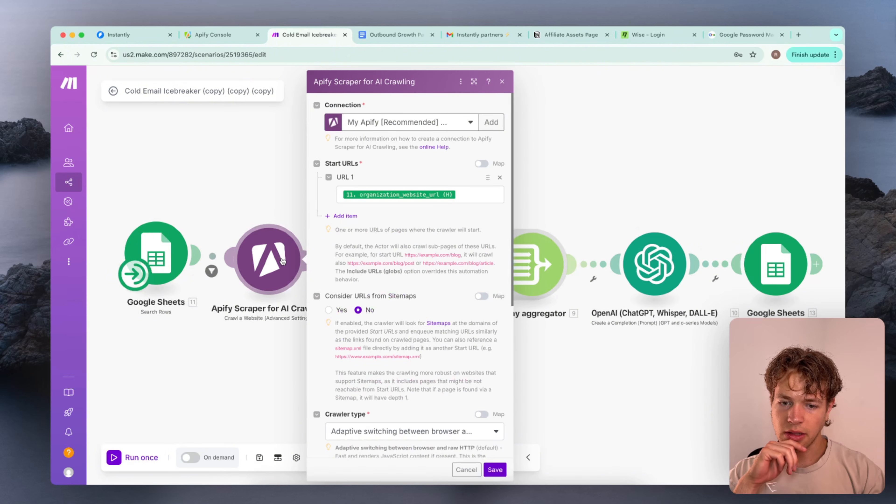
pyautogui.click(257, 146)
pyautogui.rightClick(267, 250)
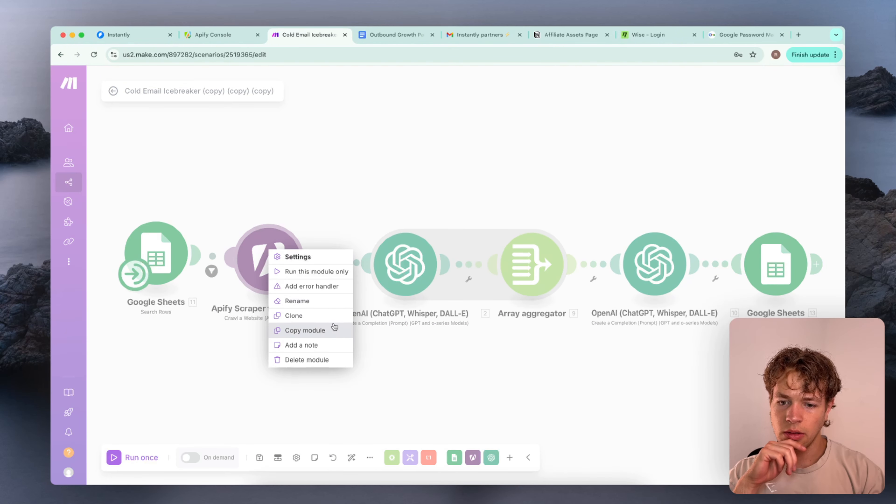
pyautogui.click(322, 360)
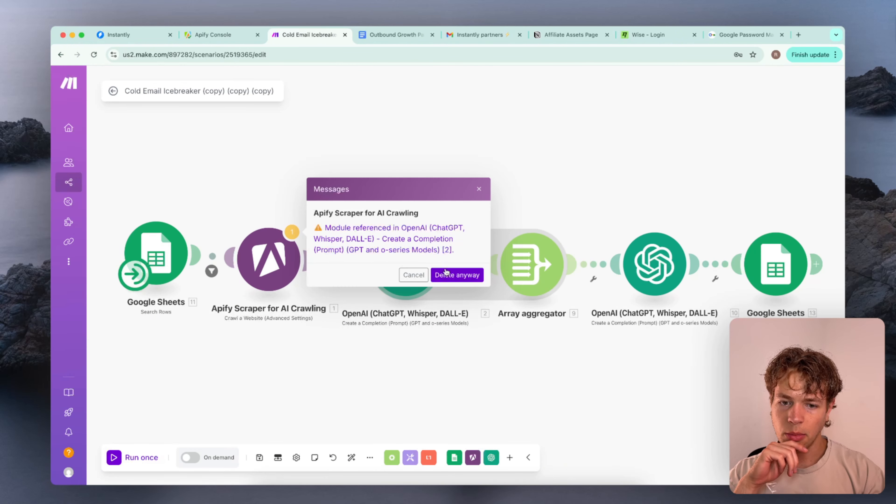
pyautogui.click(456, 276)
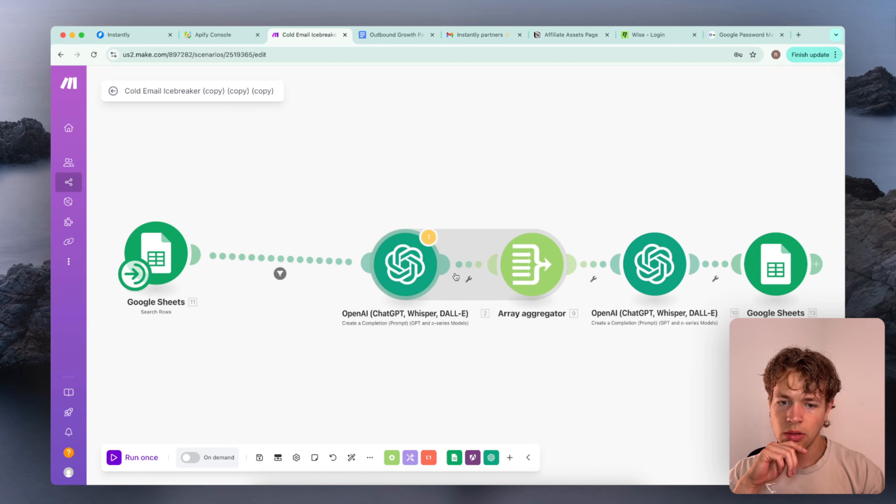
# Open the first OpenAI module and review its prompt messages, mapped website metadata fields and response format
pyautogui.click(340, 257)
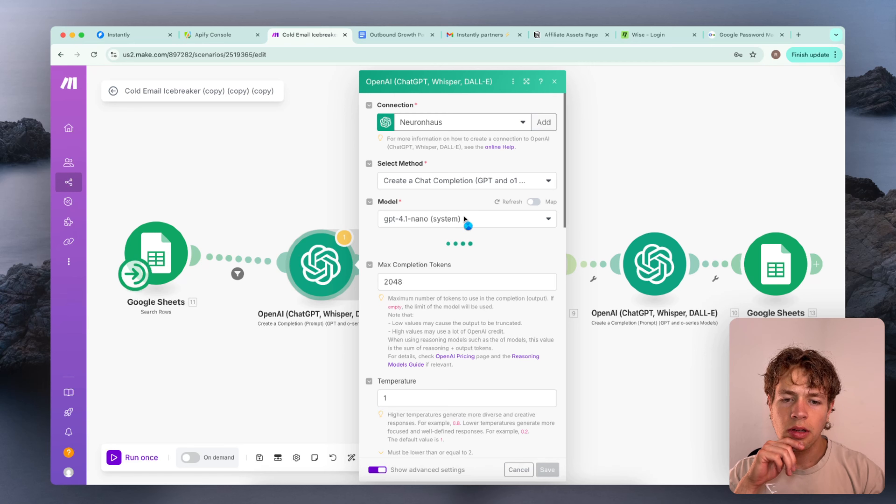
pyautogui.scroll(-1, 464, 218)
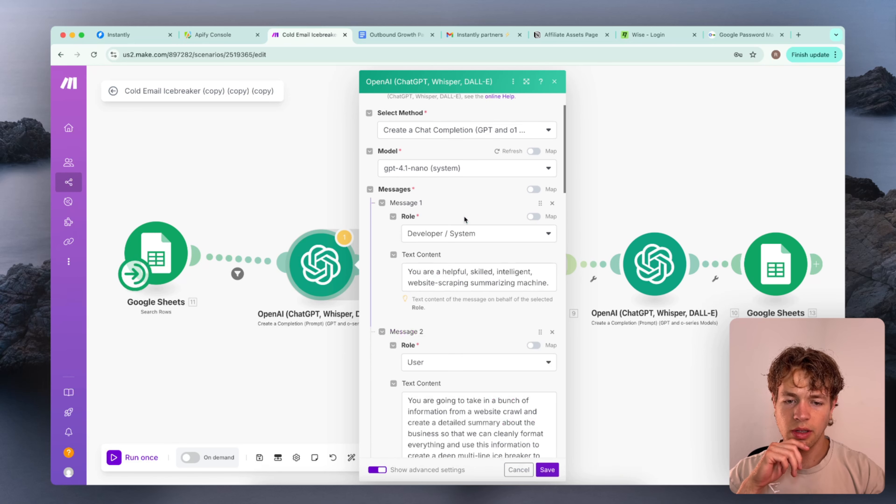
pyautogui.scroll(-2, 465, 217)
pyautogui.scroll(-15, 465, 215)
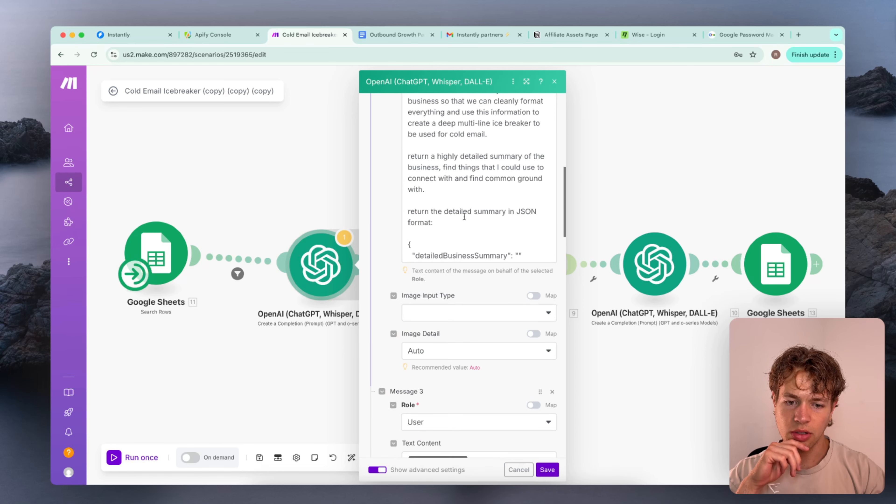
pyautogui.scroll(-12, 464, 216)
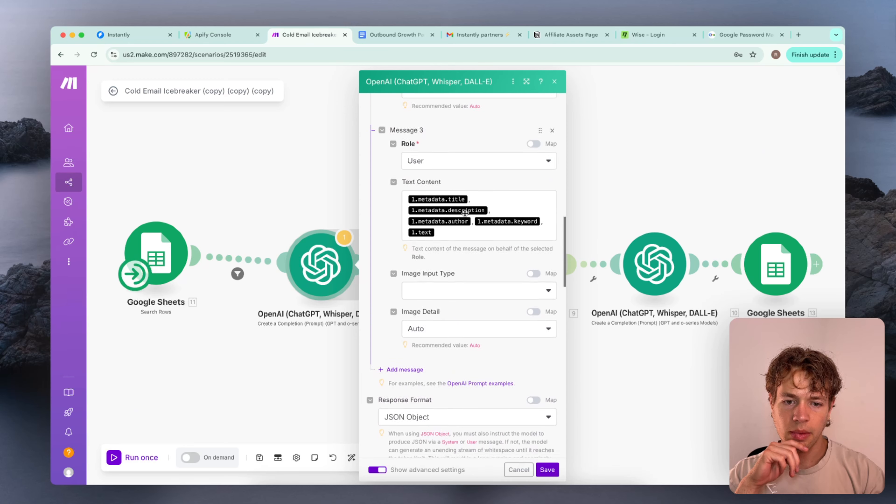
pyautogui.scroll(5, 464, 212)
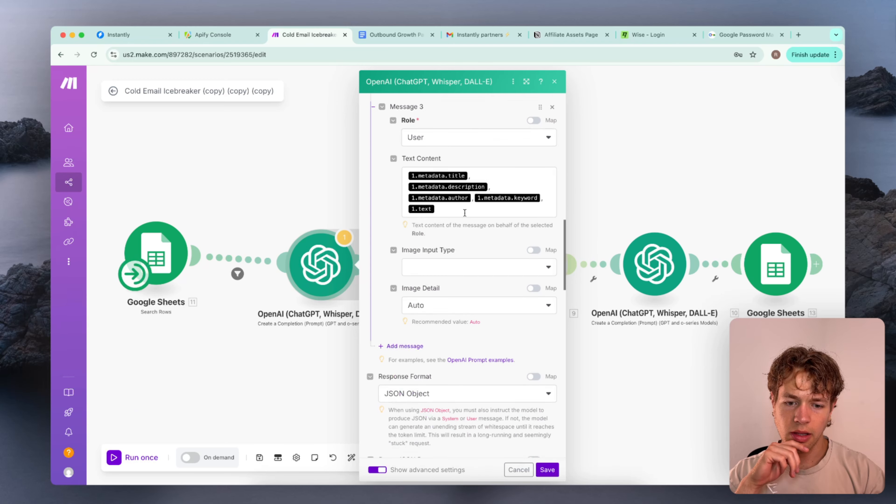
pyautogui.scroll(-8, 465, 212)
pyautogui.scroll(15, 465, 212)
pyautogui.scroll(8, 464, 212)
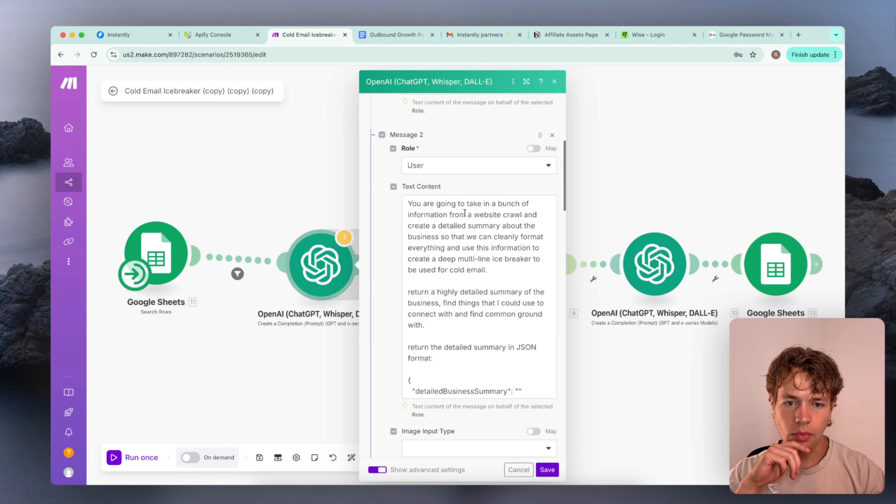
# Copy the entire user prompt text from Message 2 of the first OpenAI module
pyautogui.tripleClick(443, 324)
pyautogui.click(450, 322)
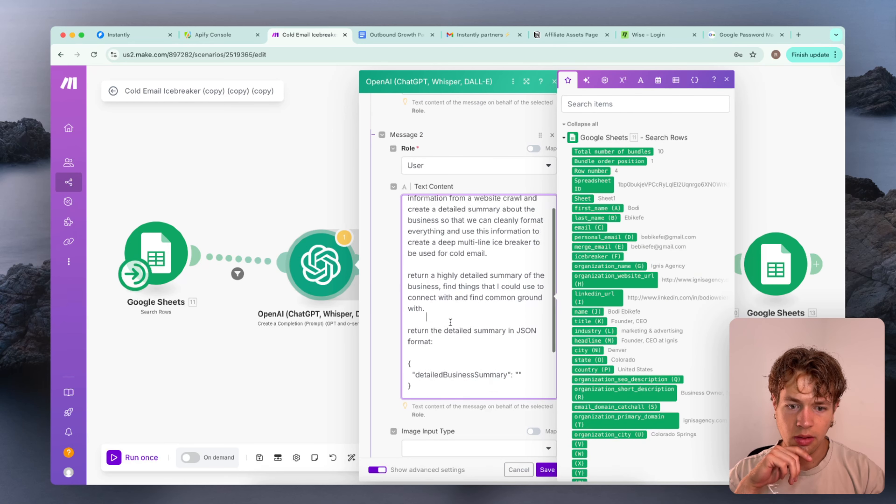
pyautogui.scroll(-3, 451, 322)
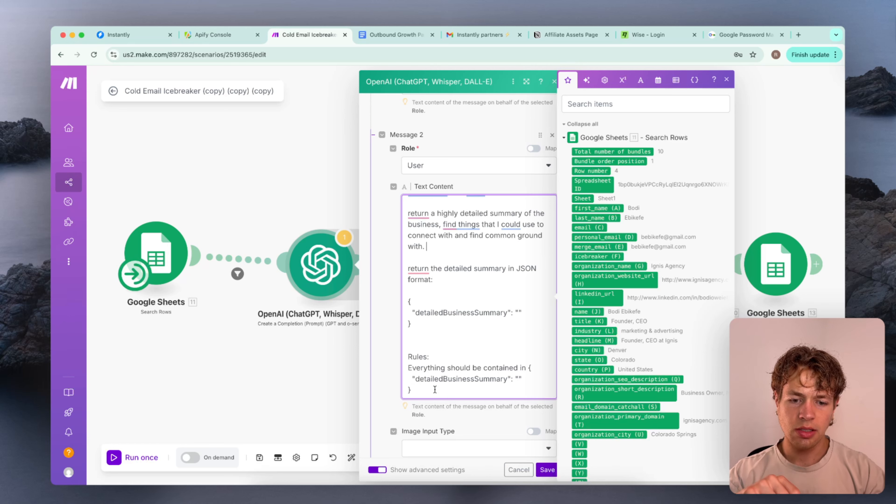
pyautogui.moveTo(435, 389); pyautogui.dragTo(391, 173)
pyautogui.hotkey('ctrl', 'c')
# Create a new Google Docs document in a new browser tab and place that tab directly after the Make scenario's tab
pyautogui.click(798, 34)
pyautogui.write('docs')
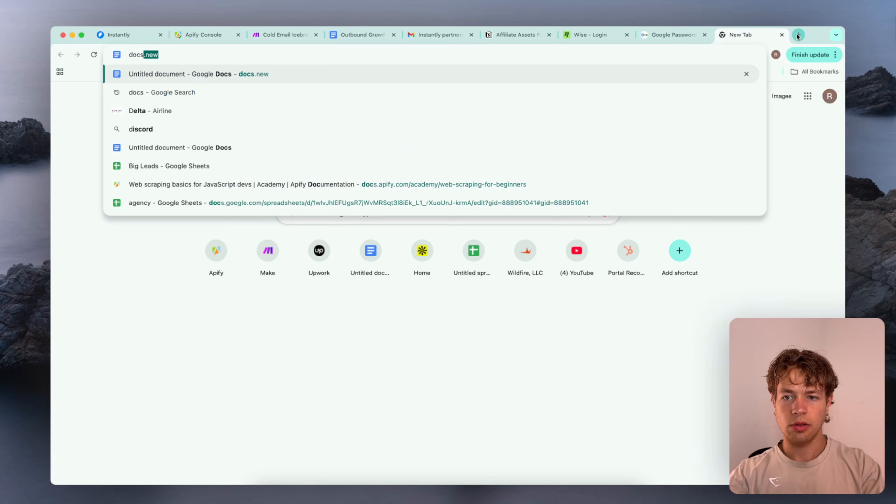
pyautogui.press('Return')
pyautogui.moveTo(735, 29); pyautogui.dragTo(353, 30)
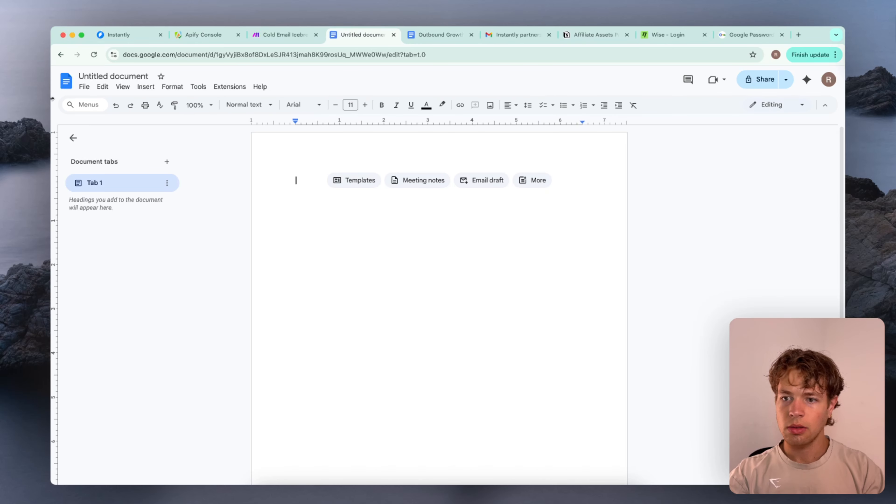
# Paste the copied website-summary prompt into the blank document
pyautogui.click(122, 86)
pyautogui.moveTo(106, 83)
pyautogui.moveTo(144, 89)
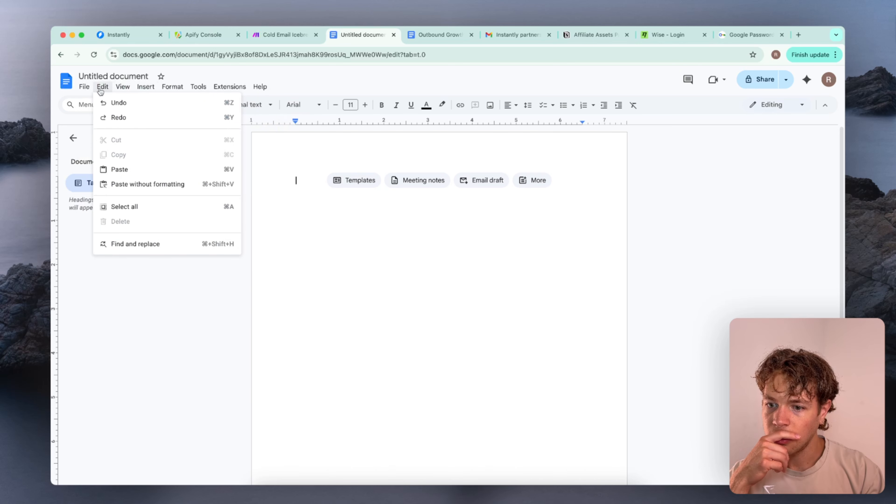
pyautogui.moveTo(239, 87)
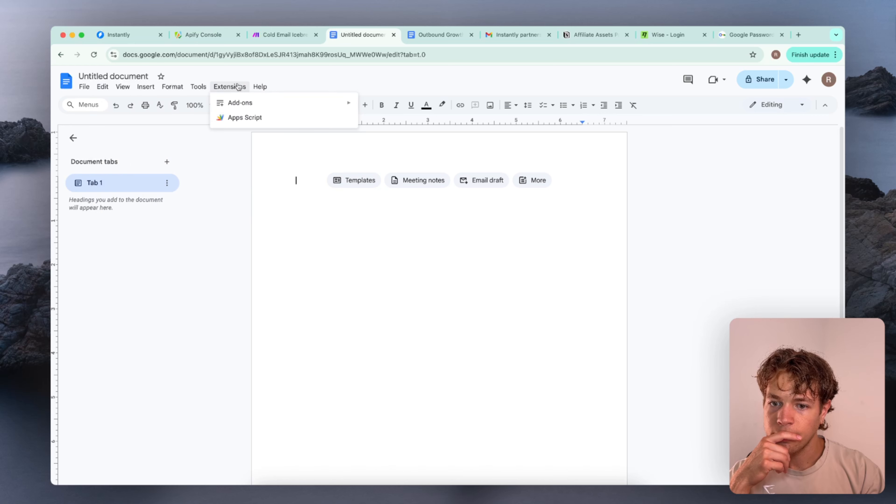
pyautogui.click(340, 226)
pyautogui.hotkey('ctrl', 'v')
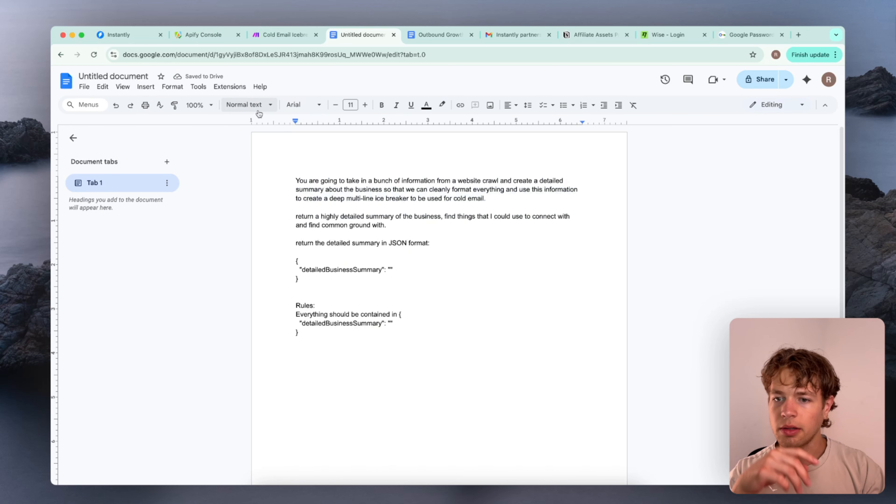
# Switch the document to pageless format and insert a horizontal line below the pasted prompt
pyautogui.click(180, 87)
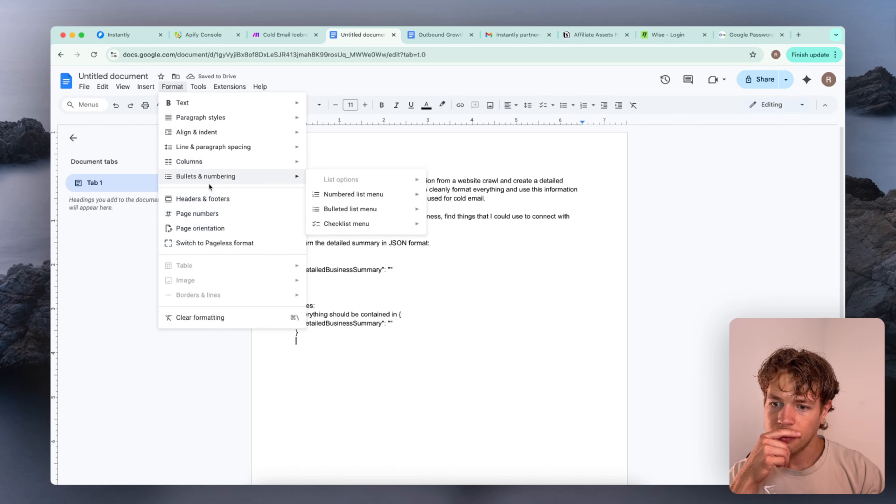
pyautogui.click(214, 243)
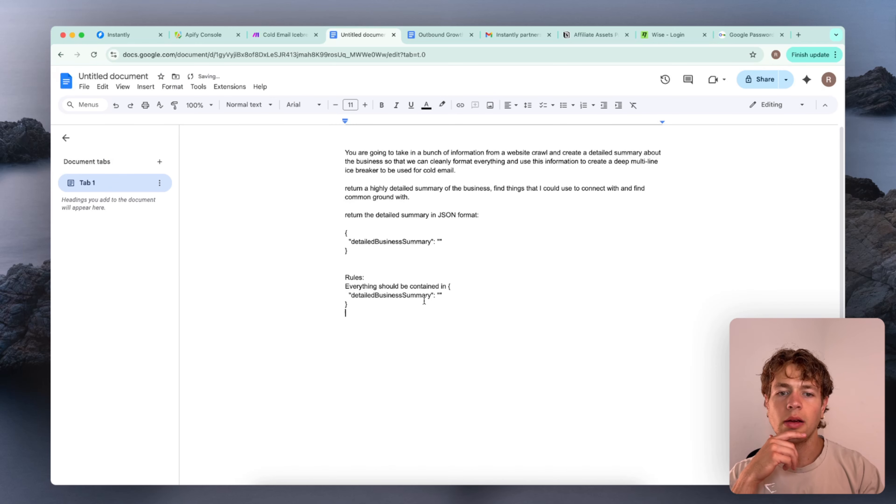
pyautogui.press('Return')
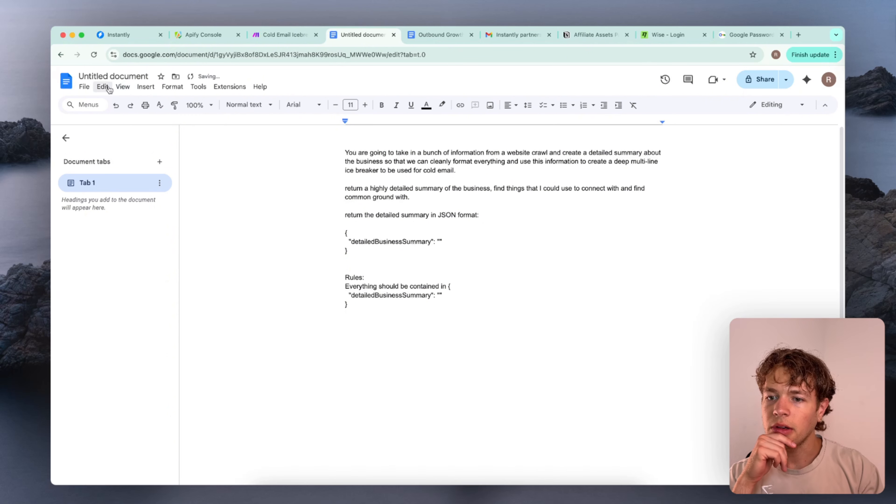
pyautogui.click(146, 86)
pyautogui.click(173, 176)
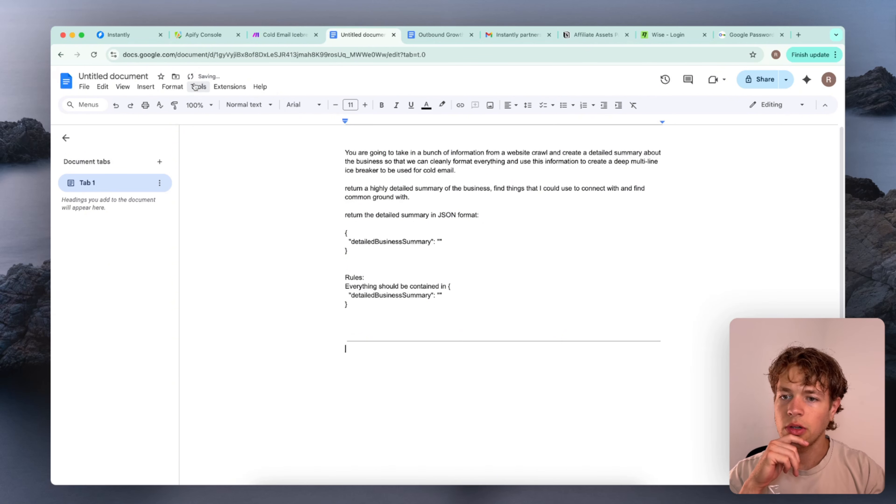
# Copy the system prompt from Message 1 of the first OpenAI module in Make and paste it at the top of the Google Docs document
pyautogui.click(282, 35)
pyautogui.scroll(10, 476, 261)
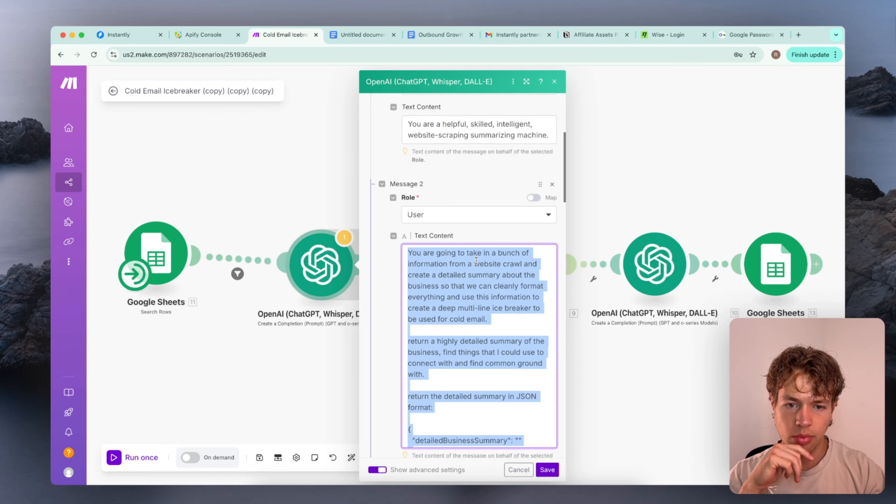
pyautogui.scroll(-3, 477, 260)
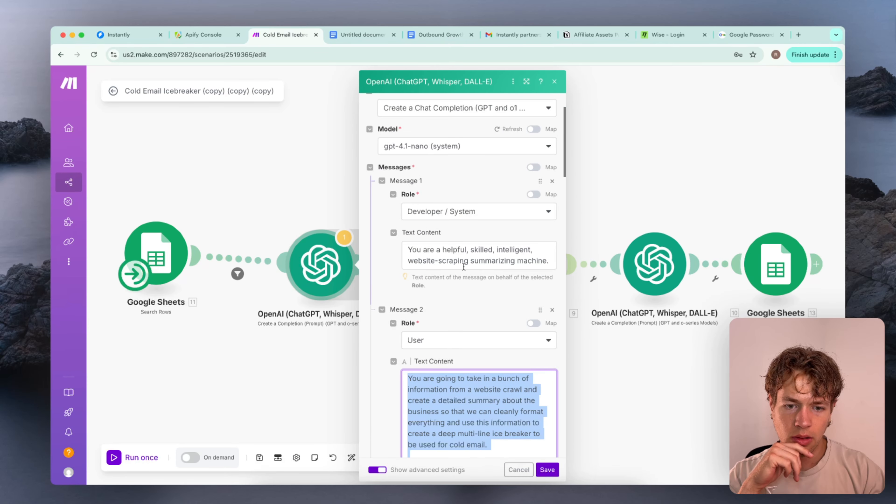
pyautogui.click(464, 262)
pyautogui.press('super+a')
pyautogui.press('super+c')
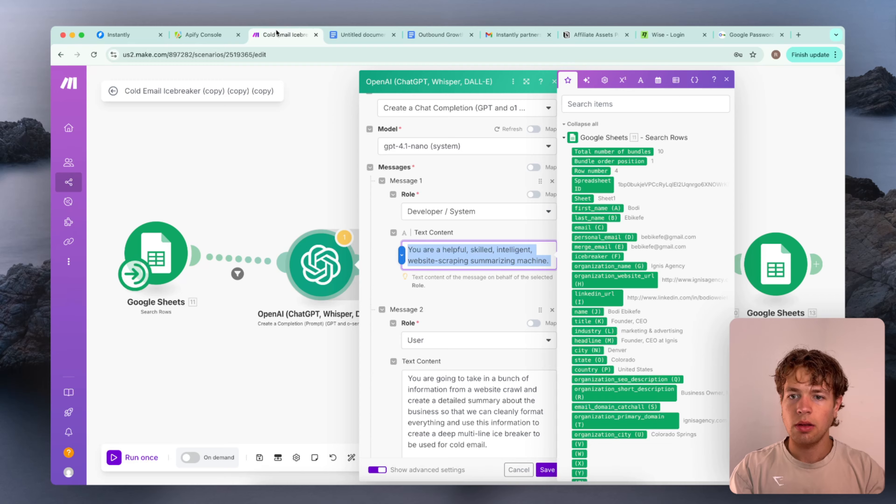
pyautogui.click(355, 34)
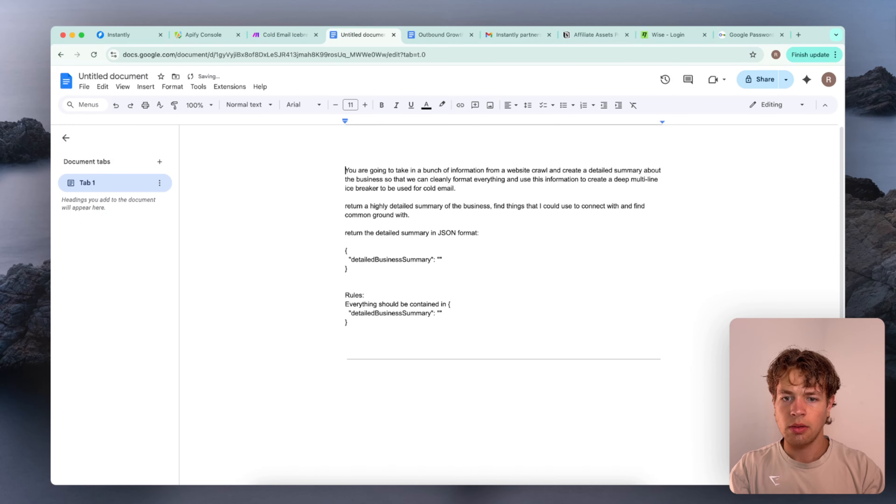
pyautogui.press('super+v')
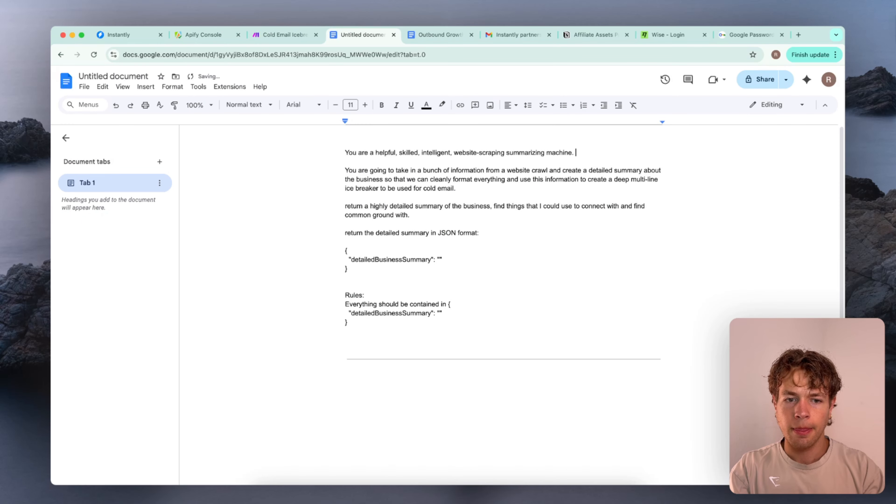
# Insert a horizontal line between the system prompt and the website-summary prompt
pyautogui.press('Return')
pyautogui.press('Return')
pyautogui.click(172, 86)
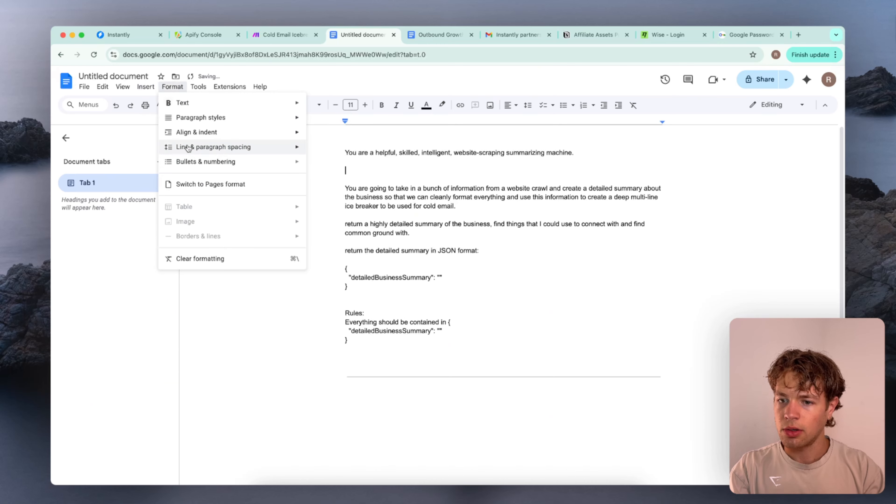
pyautogui.moveTo(146, 87)
pyautogui.click(145, 175)
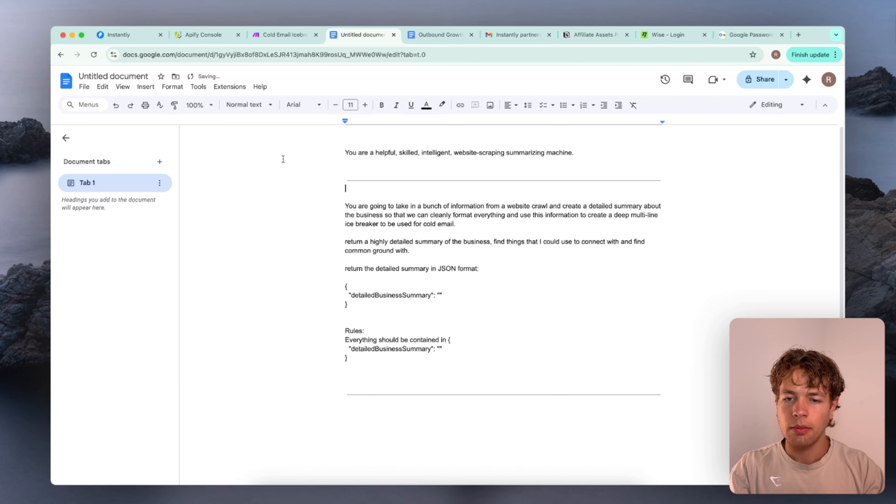
# Switch back to Make, review the remaining messages and response settings of the first OpenAI module, and close it
pyautogui.click(288, 34)
pyautogui.scroll(-10, 470, 279)
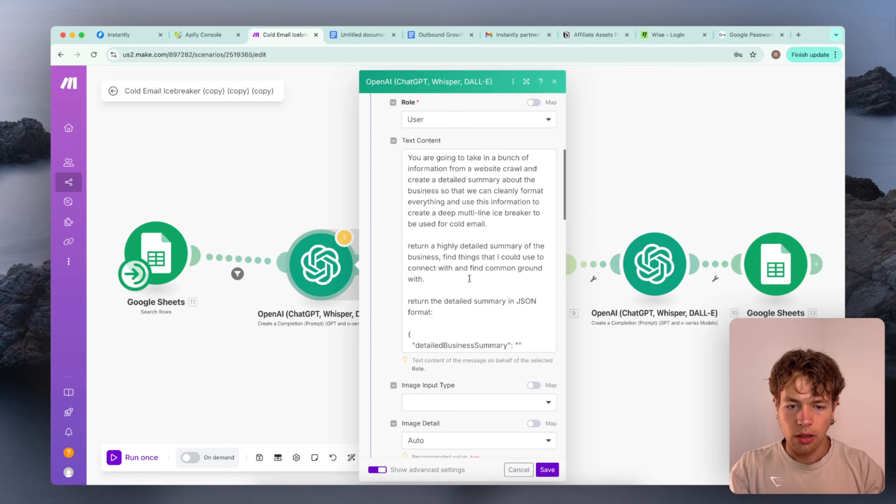
pyautogui.scroll(-10, 469, 278)
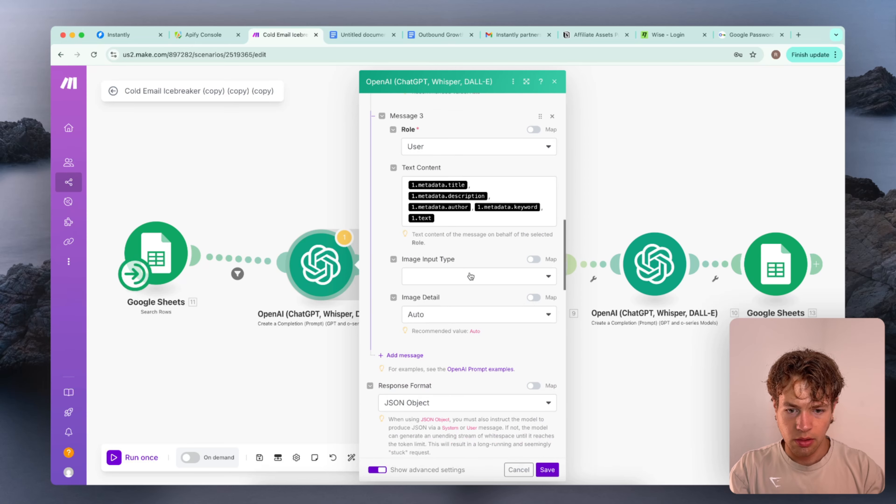
pyautogui.scroll(-5, 470, 262)
pyautogui.scroll(8, 470, 247)
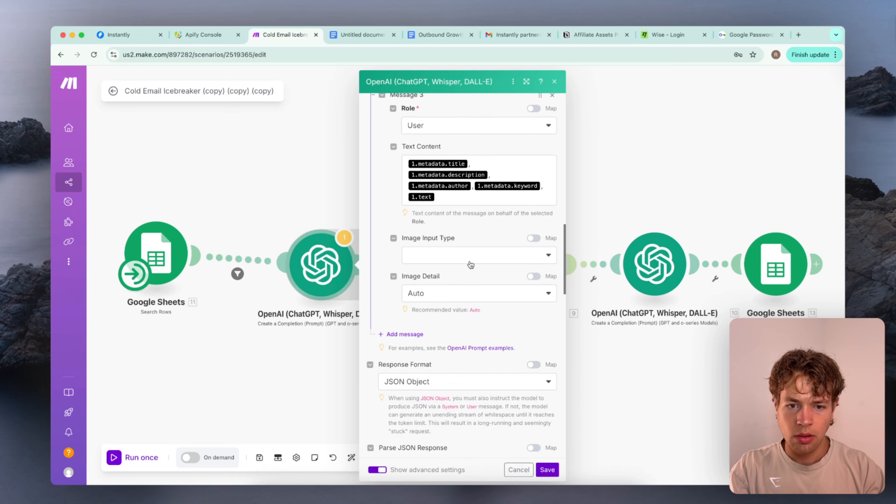
pyautogui.scroll(2, 470, 205)
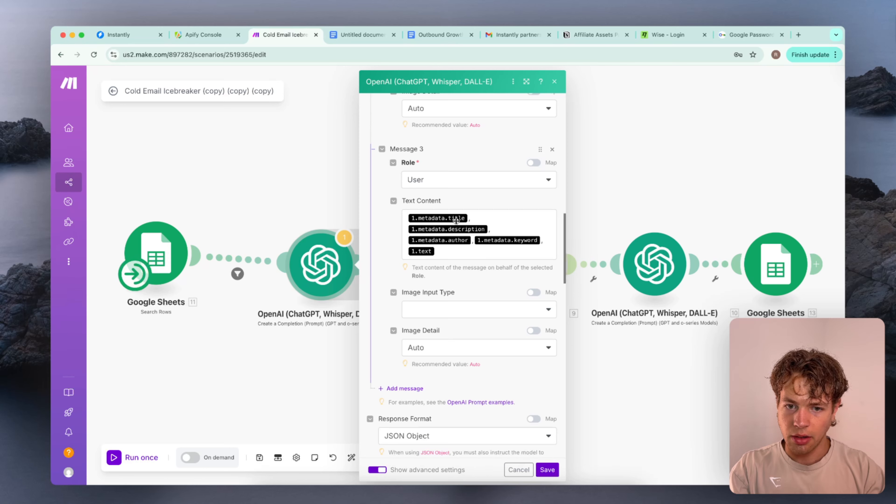
pyautogui.scroll(15, 456, 219)
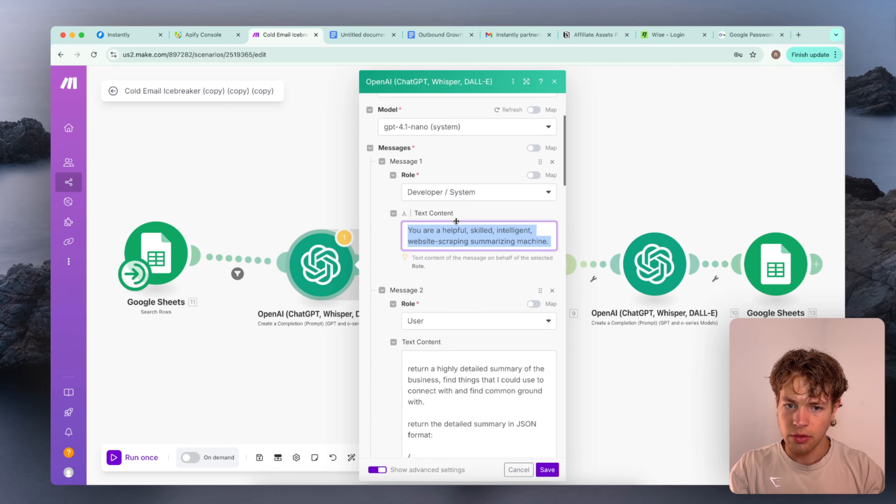
pyautogui.click(266, 204)
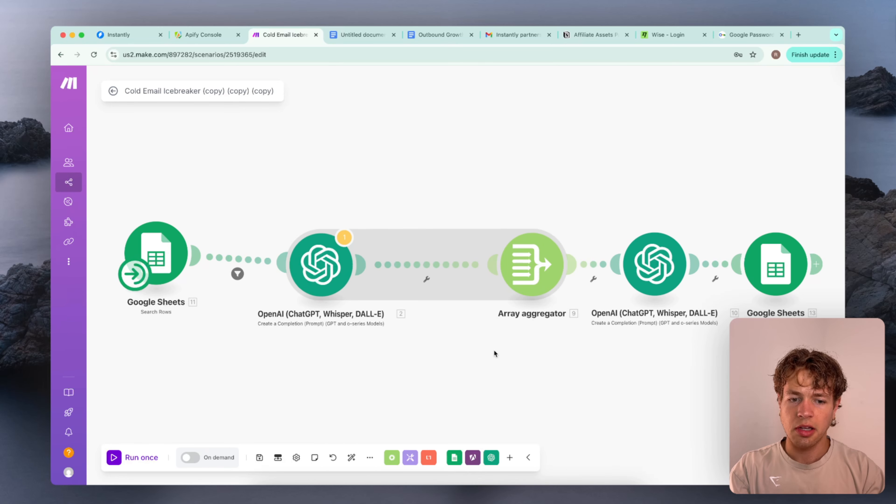
# Delete the Array aggregator module and move the second OpenAI module closer to the first one
pyautogui.hscroll(5, 493, 350)
pyautogui.click(456, 257)
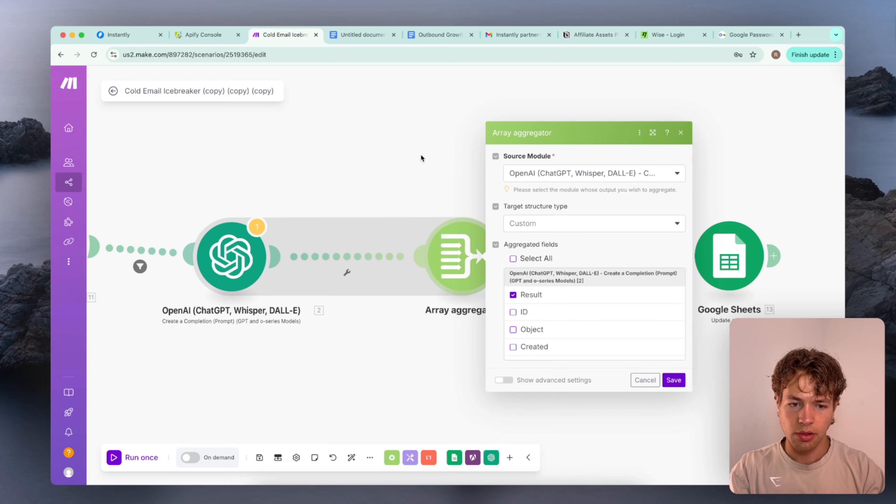
pyautogui.click(422, 158)
pyautogui.rightClick(444, 255)
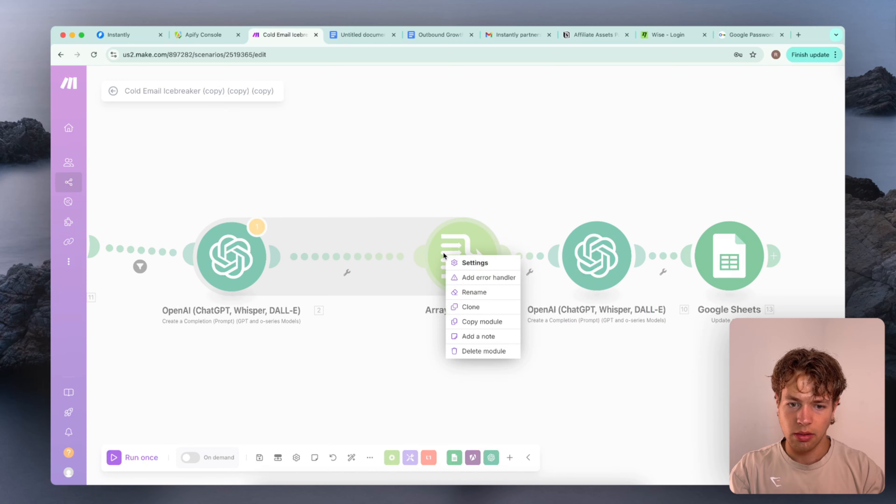
pyautogui.click(495, 351)
pyautogui.click(654, 269)
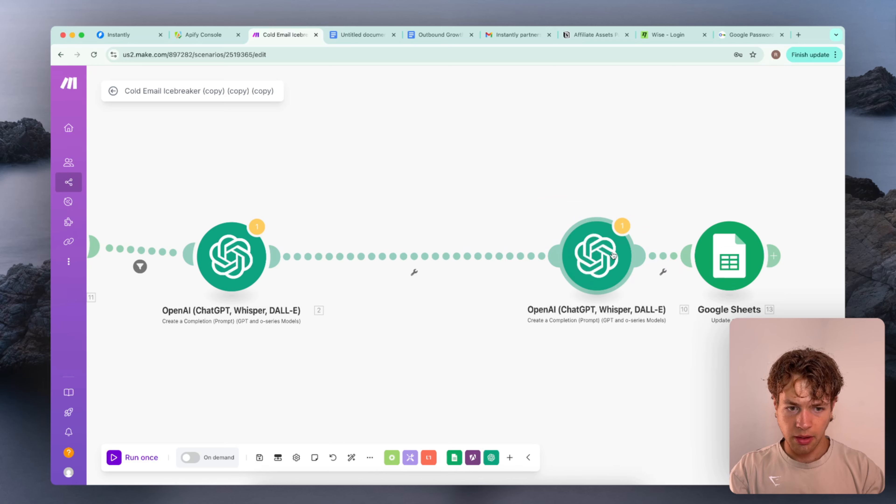
pyautogui.moveTo(608, 257); pyautogui.dragTo(457, 257)
# Open the second OpenAI module and read through the prompts in Messages 1 to 3
pyautogui.click(457, 258)
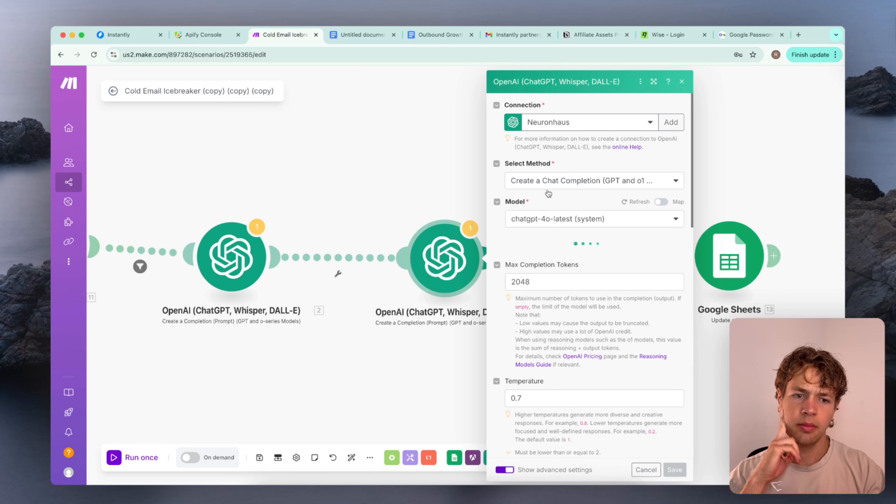
pyautogui.scroll(-10, 564, 275)
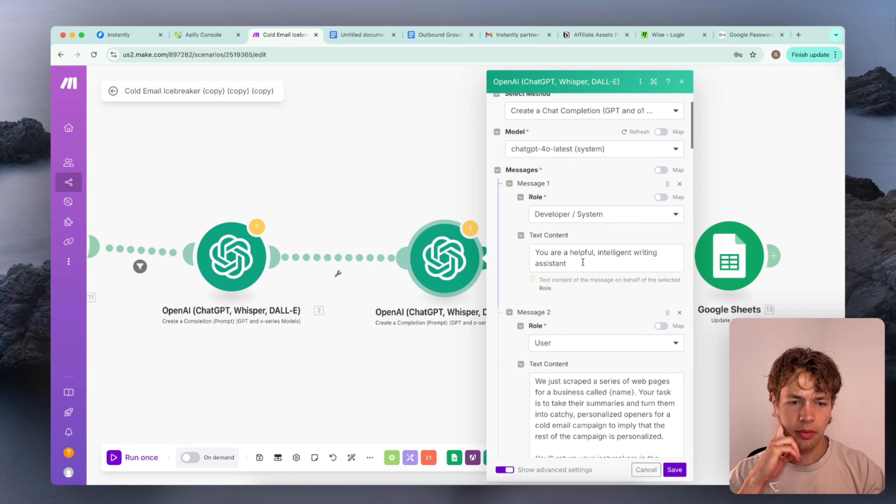
pyautogui.scroll(3, 584, 262)
pyautogui.scroll(-6, 583, 263)
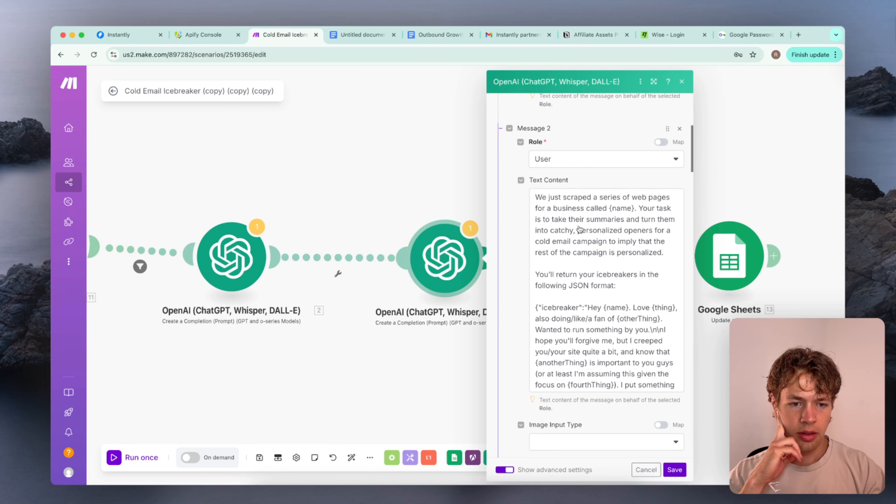
pyautogui.scroll(-8, 584, 264)
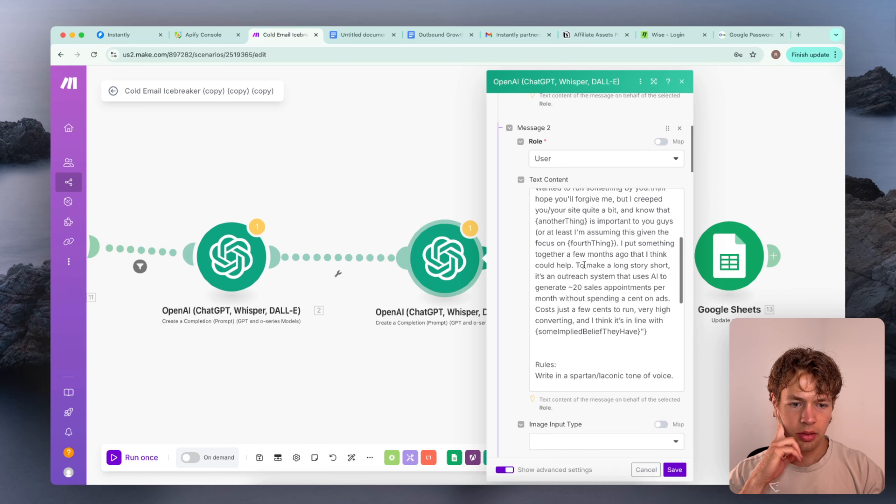
pyautogui.scroll(-10, 584, 264)
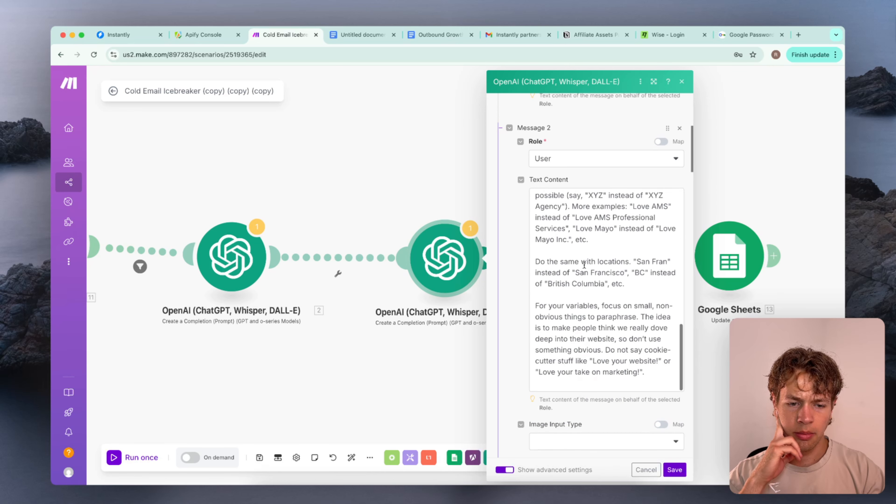
pyautogui.scroll(-10, 584, 267)
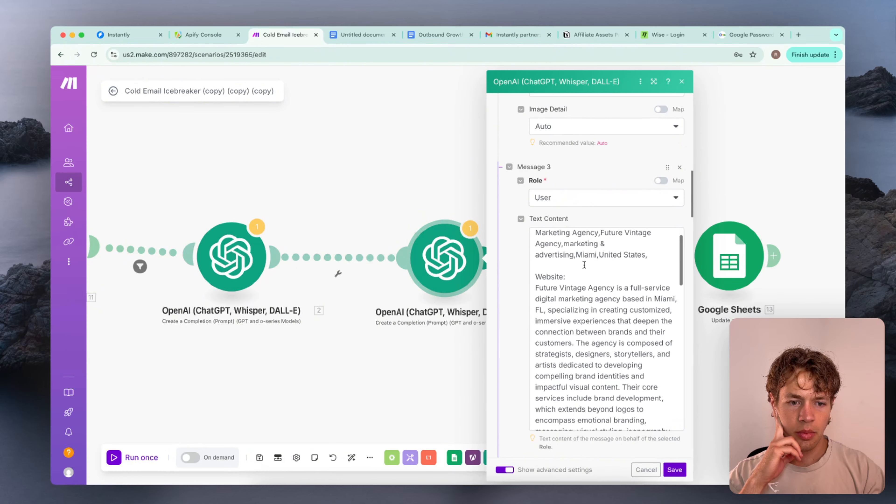
pyautogui.scroll(-10, 584, 265)
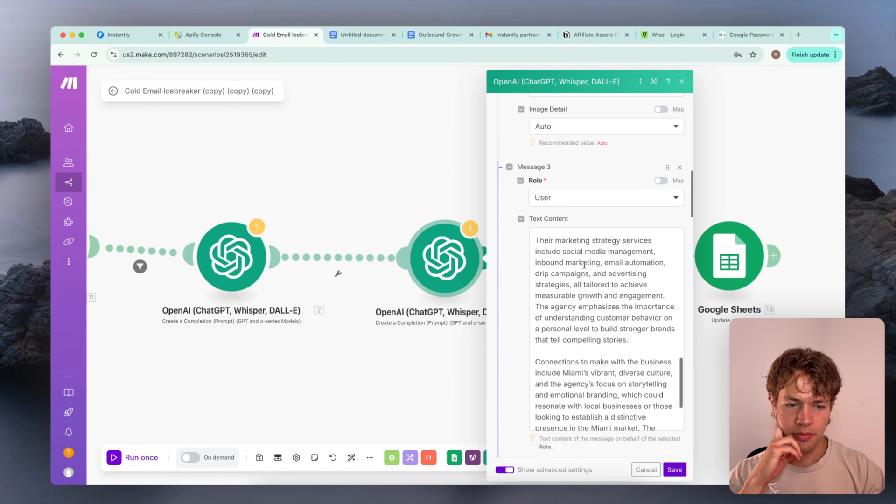
# Examine the example assistant reply in Message 4 and the mapped profile and website fields in Message 5
pyautogui.scroll(-2, 584, 265)
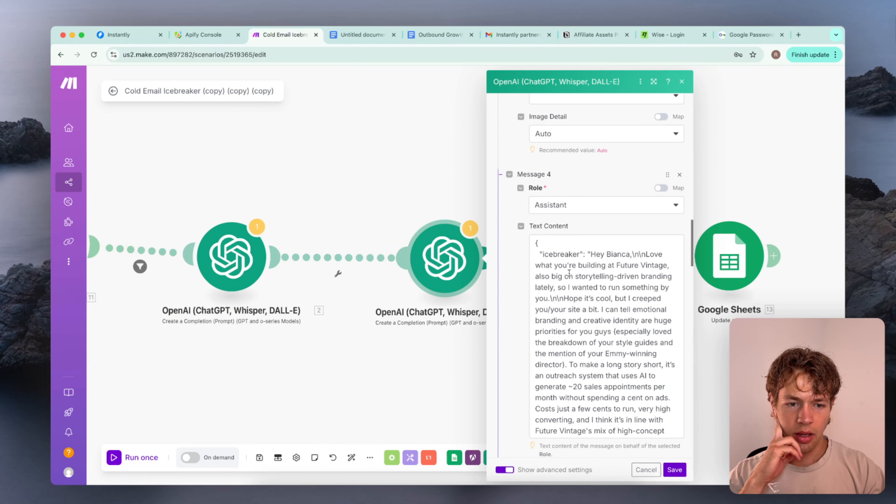
pyautogui.scroll(5, 550, 216)
pyautogui.scroll(-10, 550, 215)
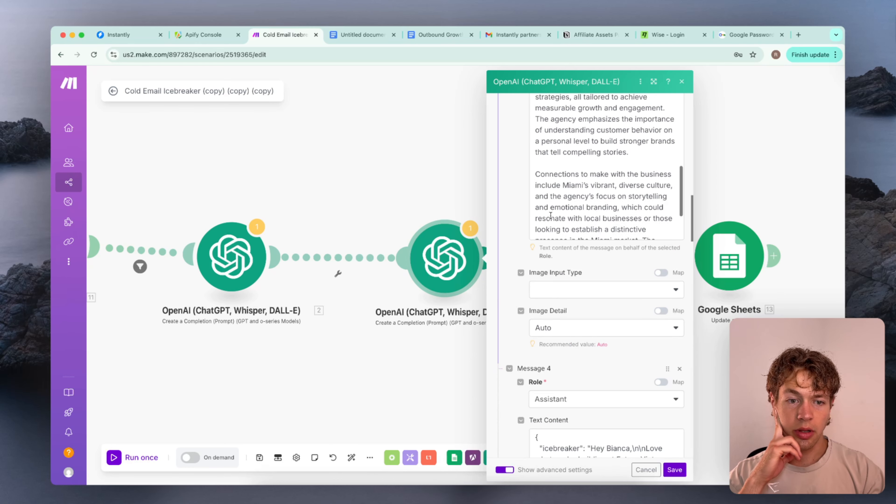
pyautogui.scroll(-5, 535, 369)
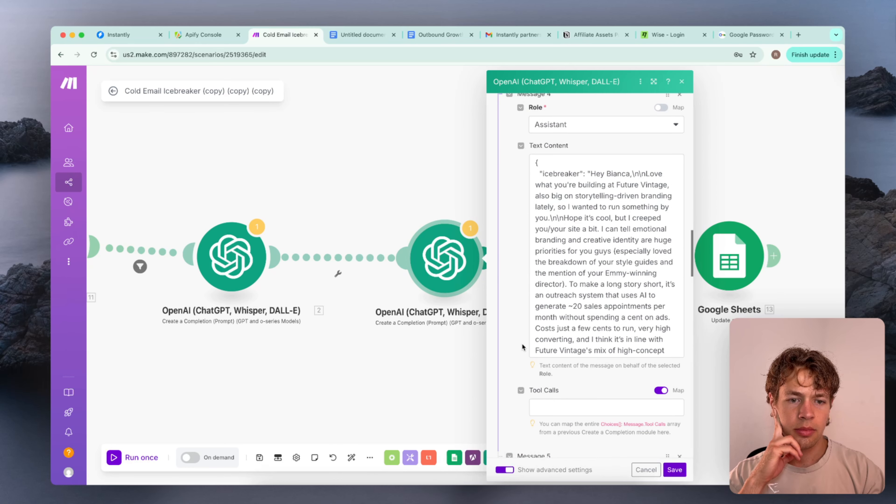
pyautogui.scroll(-3, 569, 273)
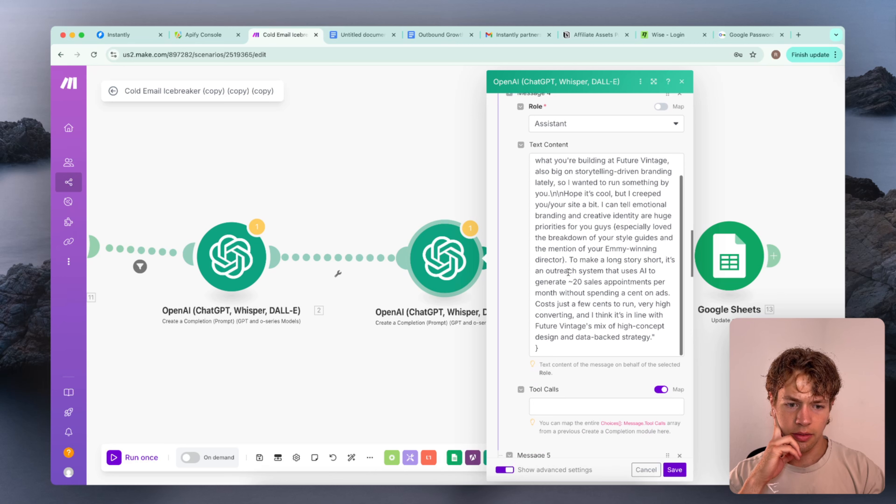
pyautogui.scroll(2, 558, 278)
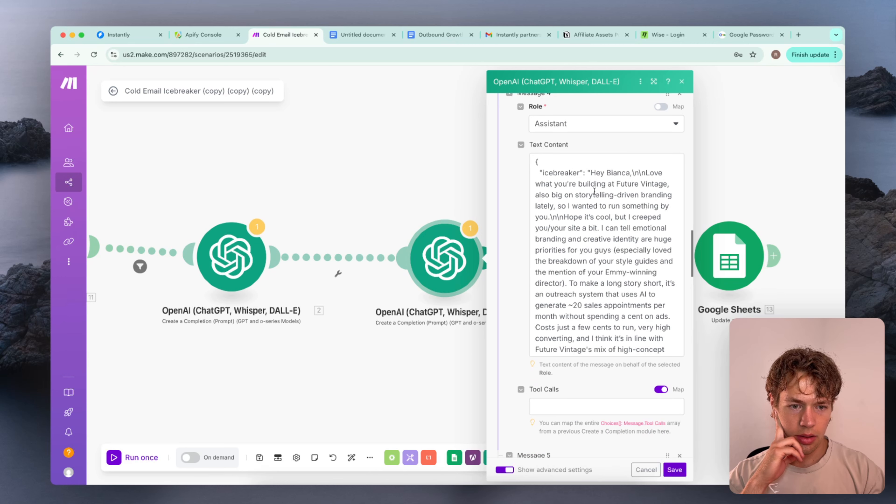
pyautogui.scroll(-10, 522, 217)
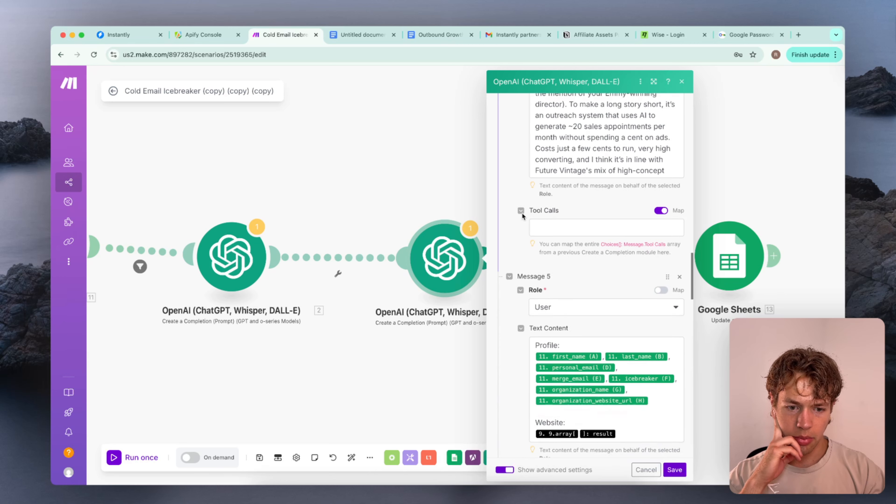
pyautogui.scroll(-2, 578, 263)
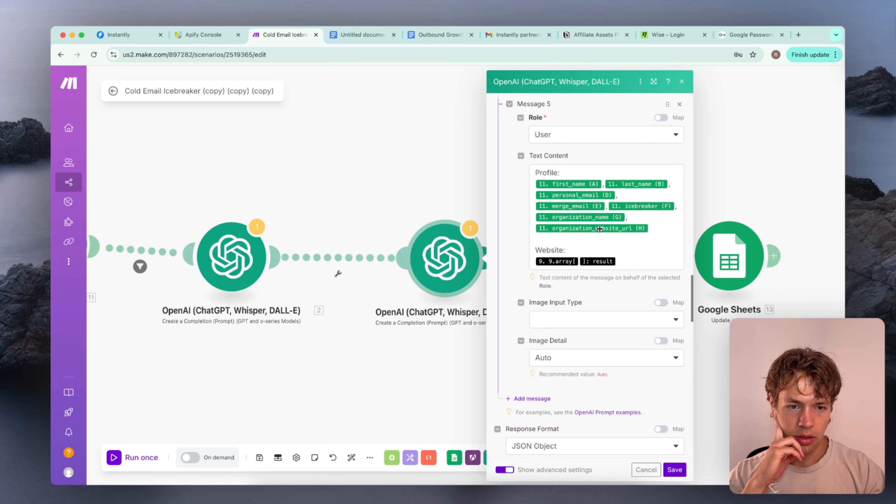
pyautogui.scroll(15, 611, 266)
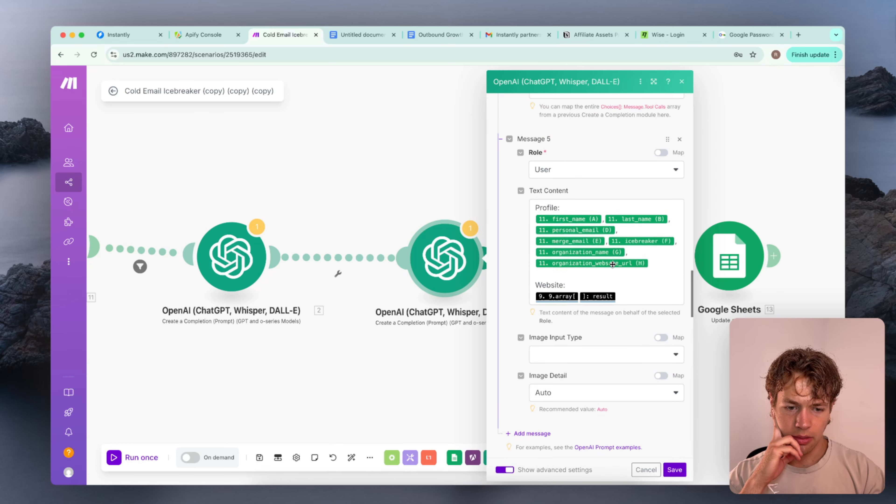
pyautogui.scroll(-10, 601, 241)
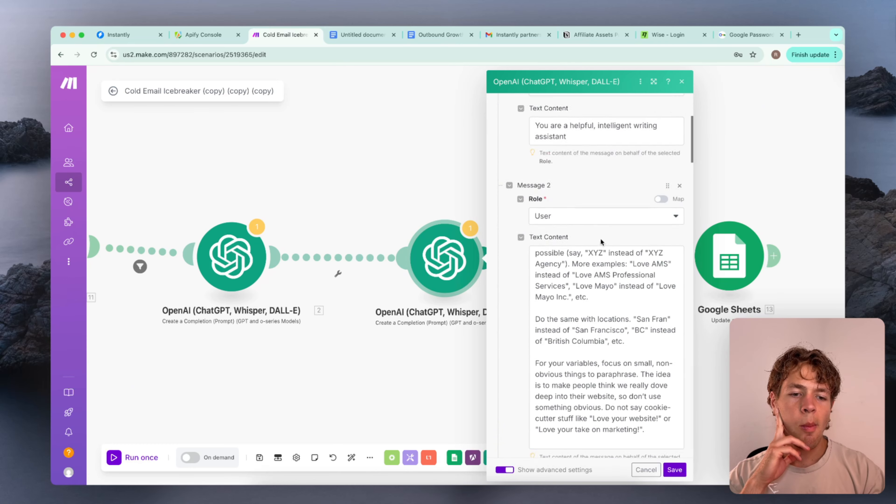
# Copy the second OpenAI module's Message 1 text into the Google Doc below the existing divider and add a horizontal line under it
pyautogui.scroll(8, 600, 353)
pyautogui.scroll(1, 520, 228)
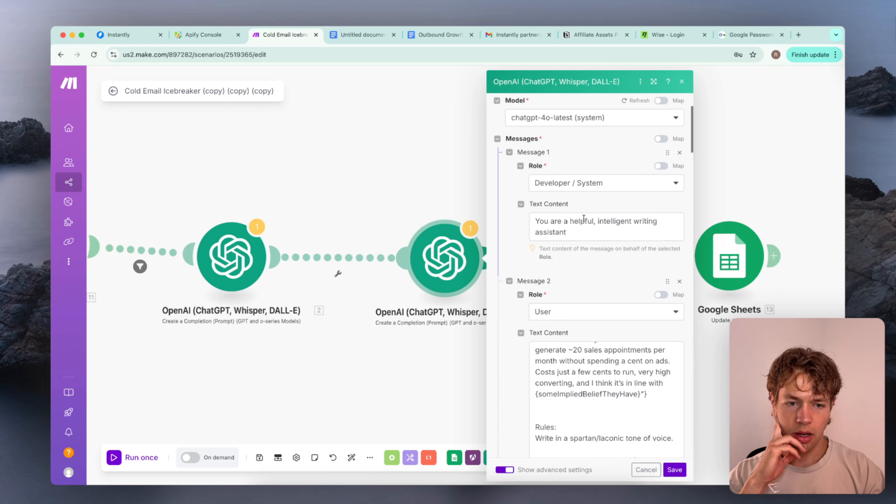
pyautogui.tripleClick(580, 223)
pyautogui.press('super+c')
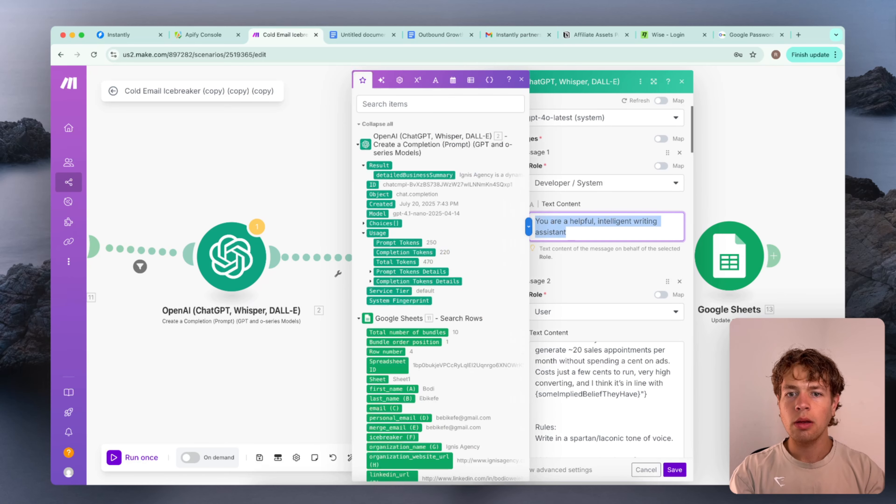
pyautogui.click(357, 34)
pyautogui.scroll(-3, 450, 323)
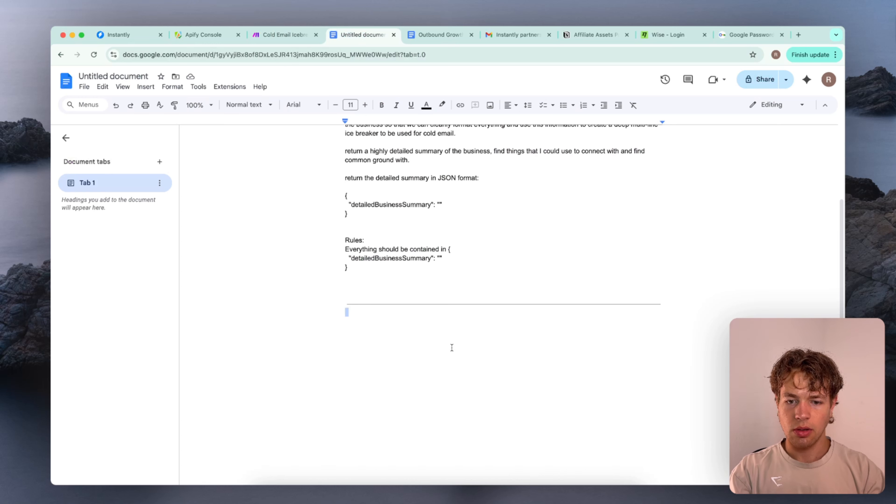
pyautogui.press('Return')
pyautogui.press('super+v')
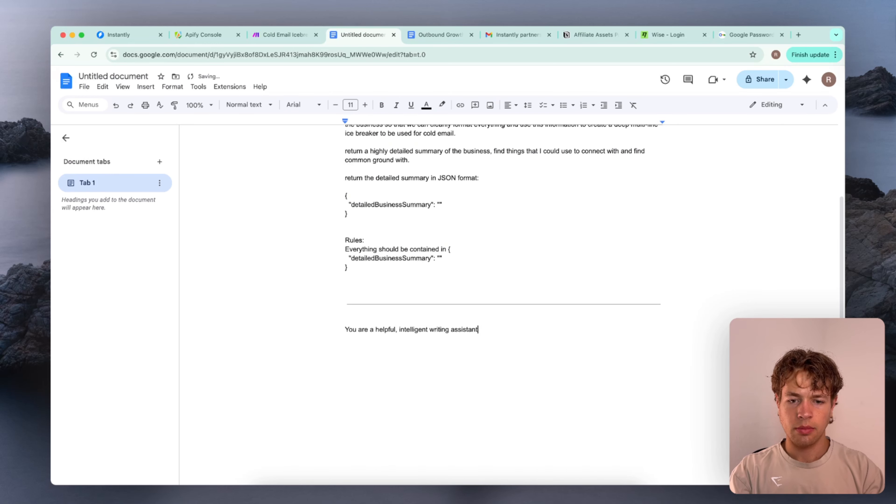
pyautogui.click(145, 87)
pyautogui.click(184, 176)
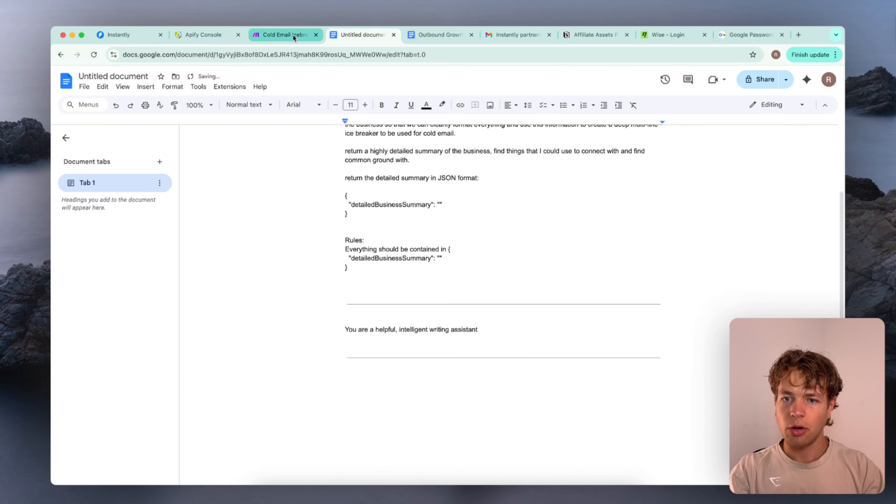
# Copy the full Message 2 prompt from the OpenAI module in Make and paste it below the last horizontal line in the Google Doc
pyautogui.click(286, 35)
pyautogui.scroll(-6, 602, 353)
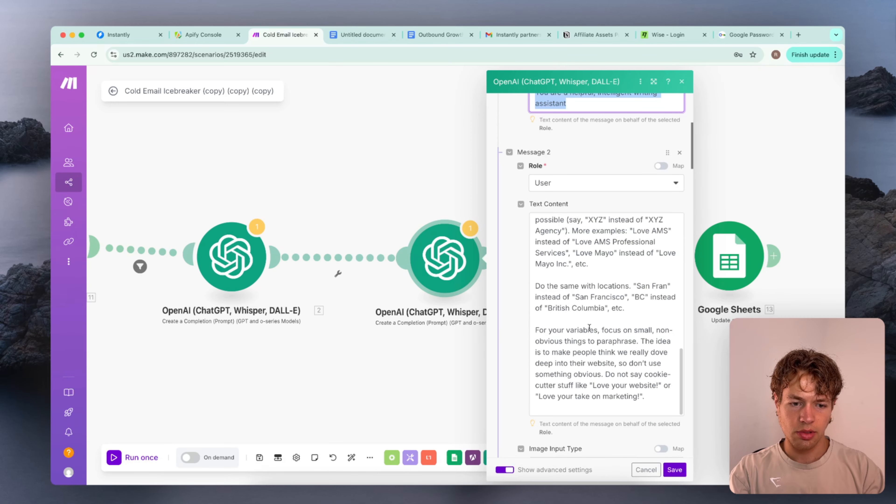
pyautogui.click(590, 411)
pyautogui.press('super+a')
pyautogui.press('super+c')
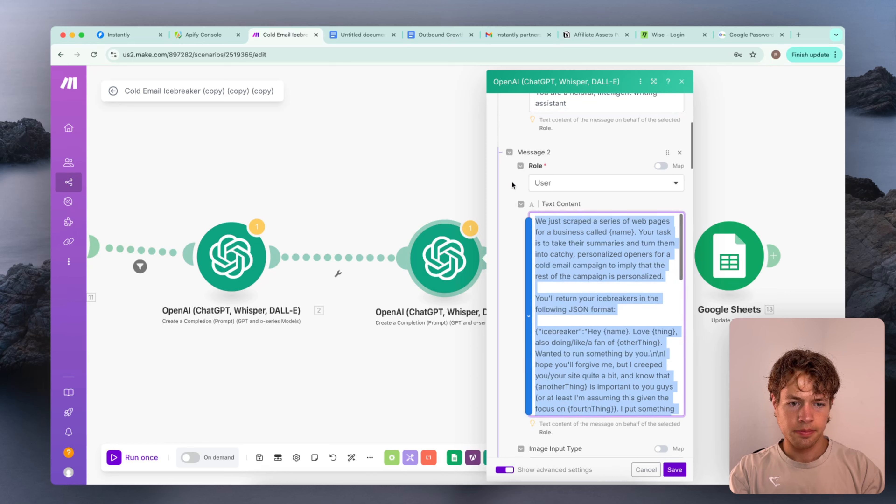
pyautogui.click(365, 35)
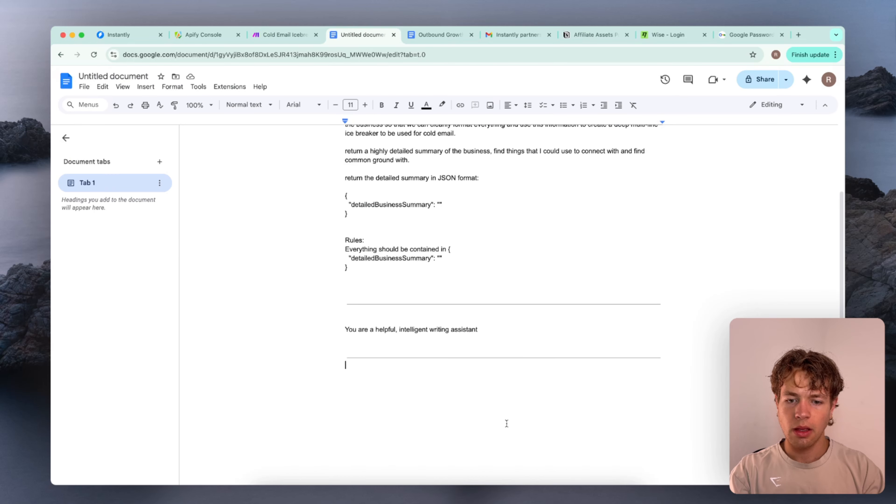
pyautogui.press('super+v')
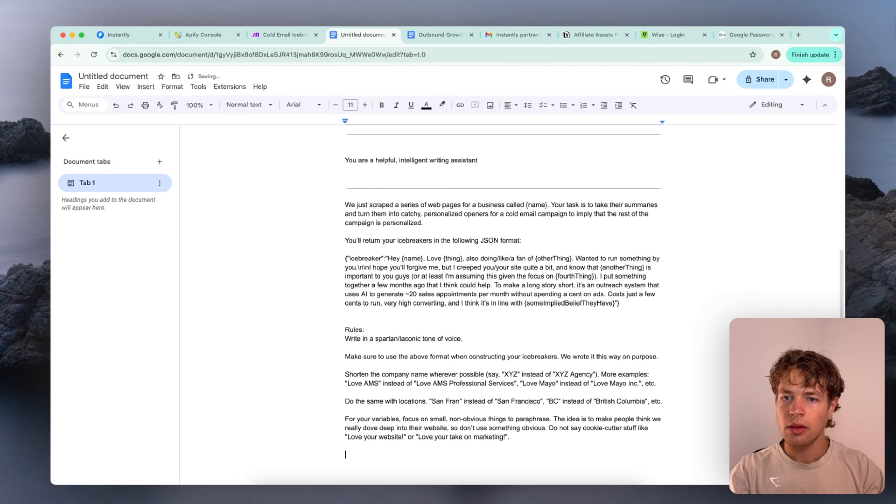
# Copy the full Message 3 profile and website example from Make into the Google Doc, separated from the Message 2 prompt by a horizontal line
pyautogui.click(260, 35)
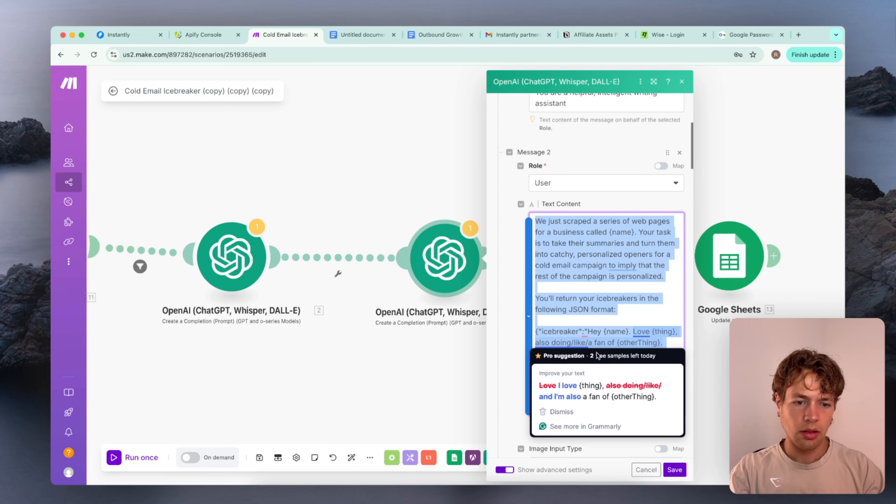
pyautogui.scroll(-15, 600, 321)
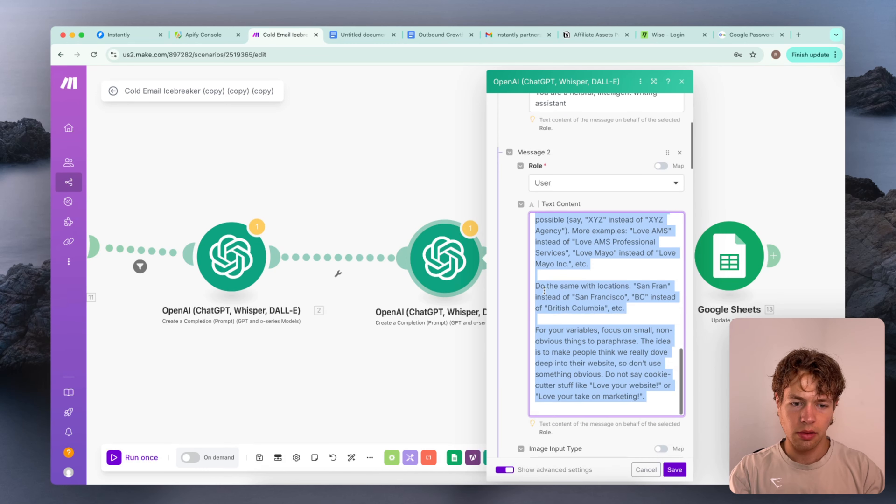
pyautogui.scroll(-20, 515, 307)
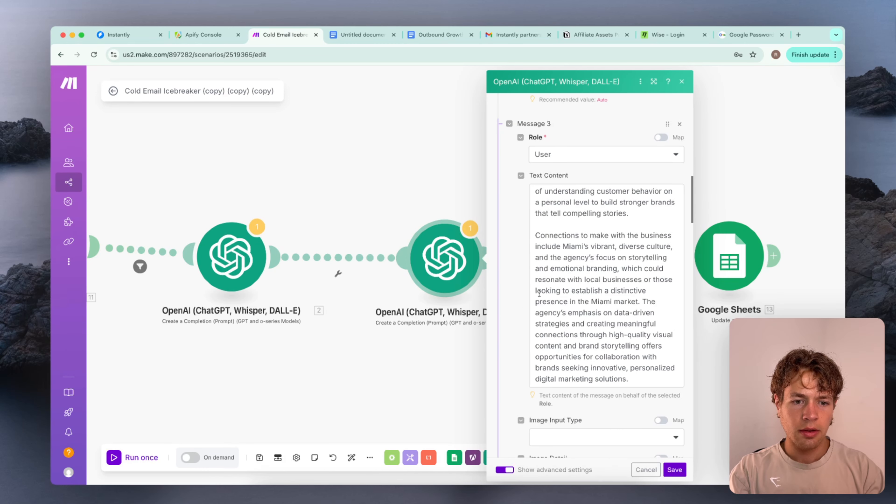
pyautogui.scroll(10, 570, 283)
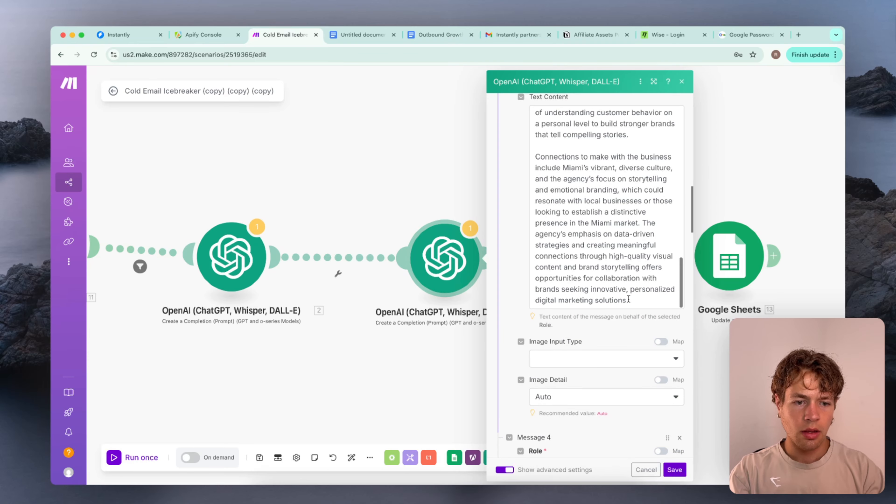
pyautogui.scroll(10, 561, 248)
pyautogui.scroll(-12, 549, 363)
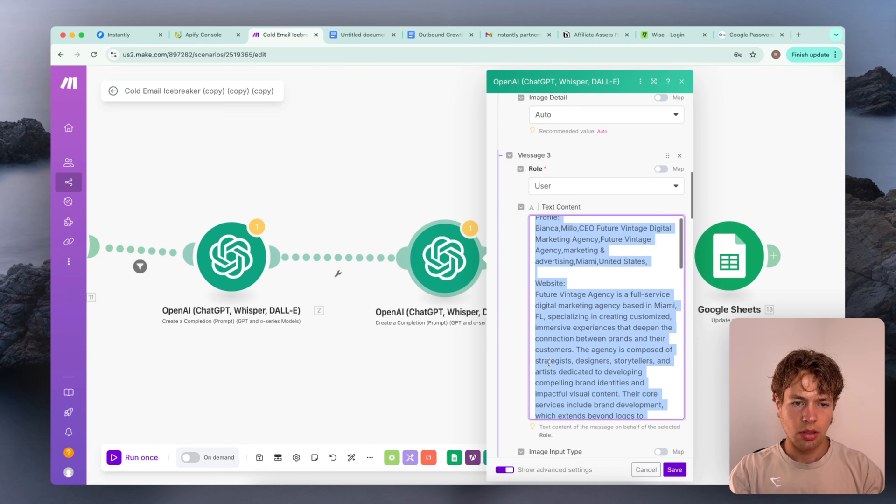
pyautogui.scroll(10, 550, 363)
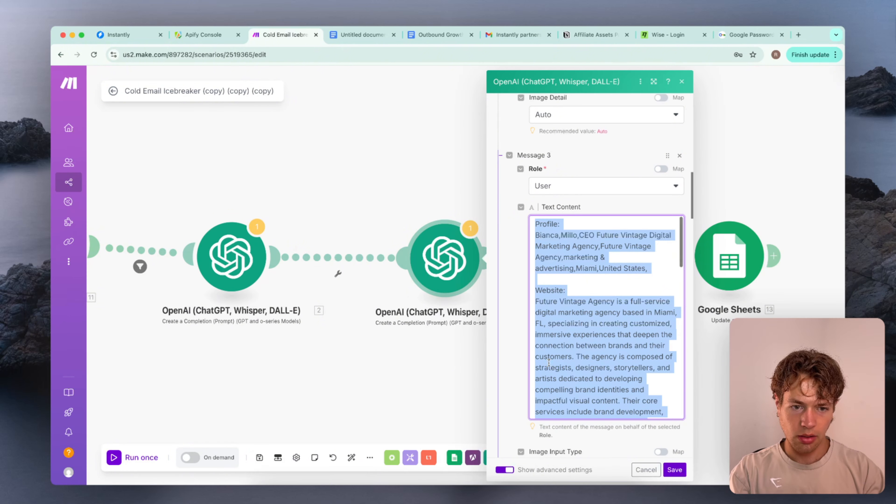
pyautogui.scroll(-15, 549, 362)
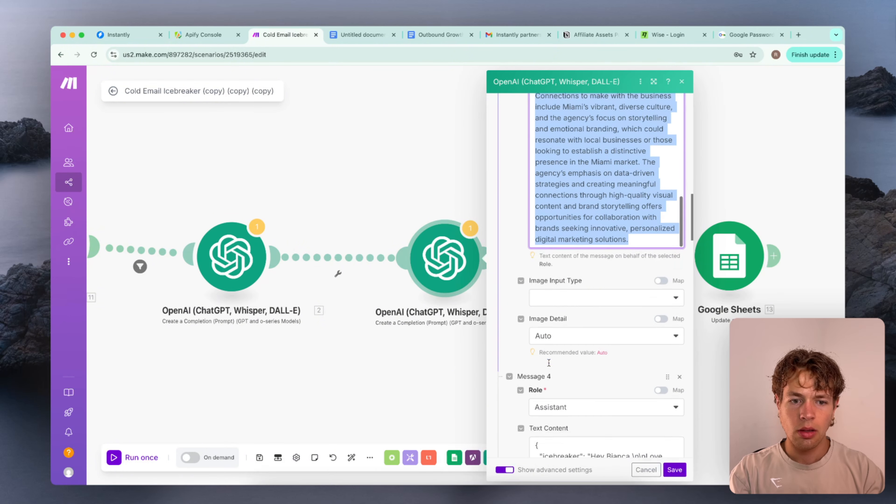
pyautogui.click(346, 36)
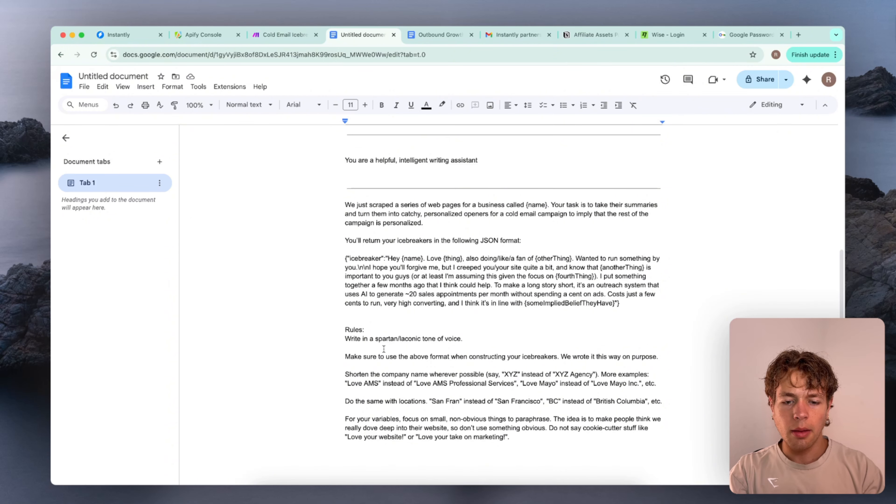
pyautogui.click(143, 88)
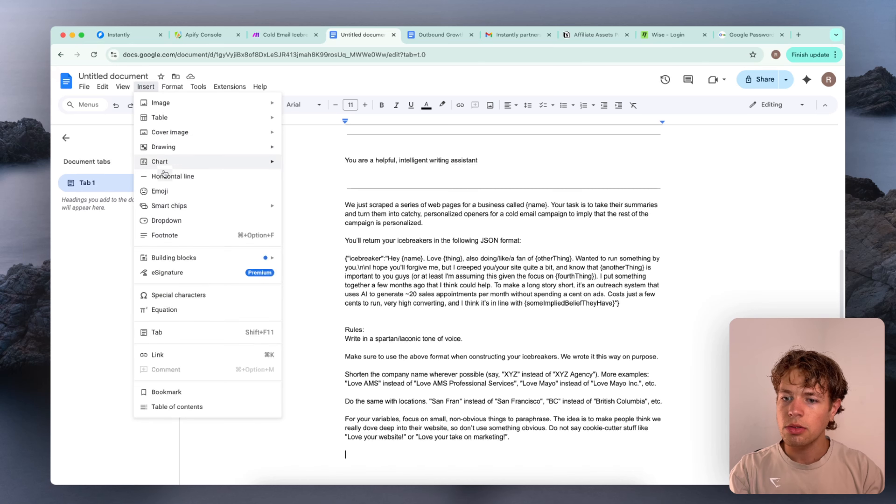
pyautogui.click(152, 172)
pyautogui.press('super+v')
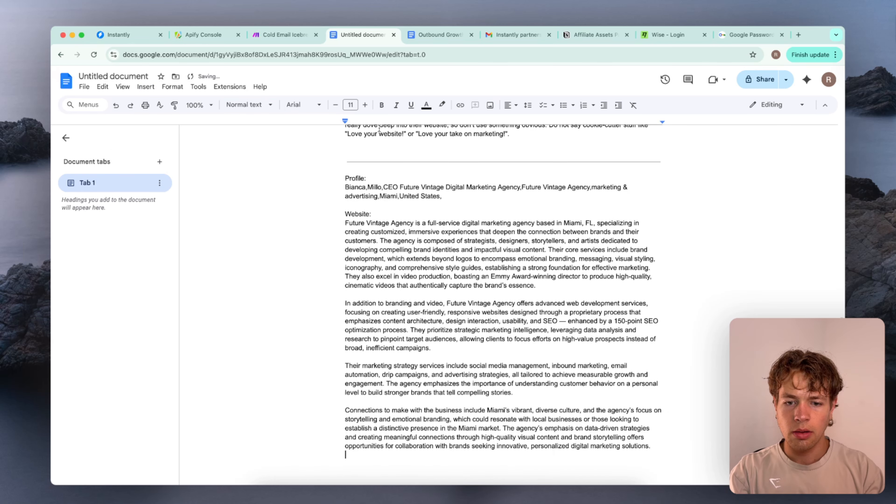
# Copy the Message 4 example assistant icebreaker from Make into the Google Doc, beneath a new horizontal line after the website example
pyautogui.click(285, 35)
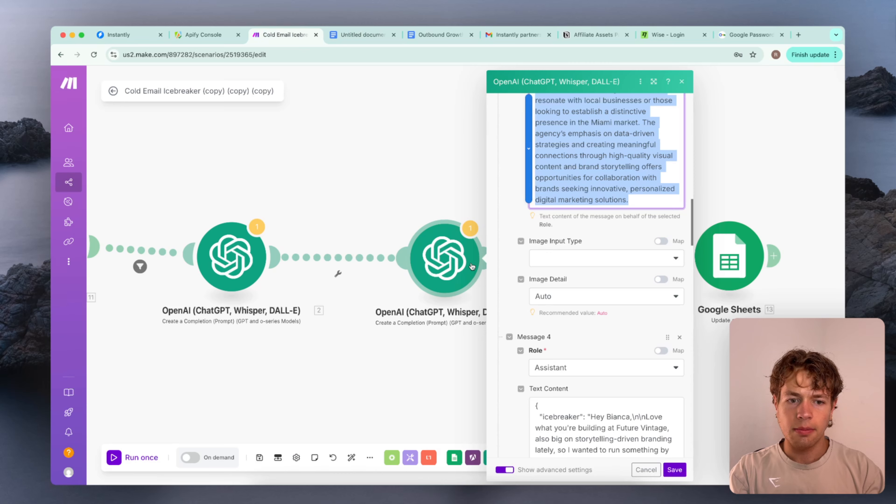
pyautogui.scroll(-5, 598, 237)
pyautogui.scroll(-2, 598, 237)
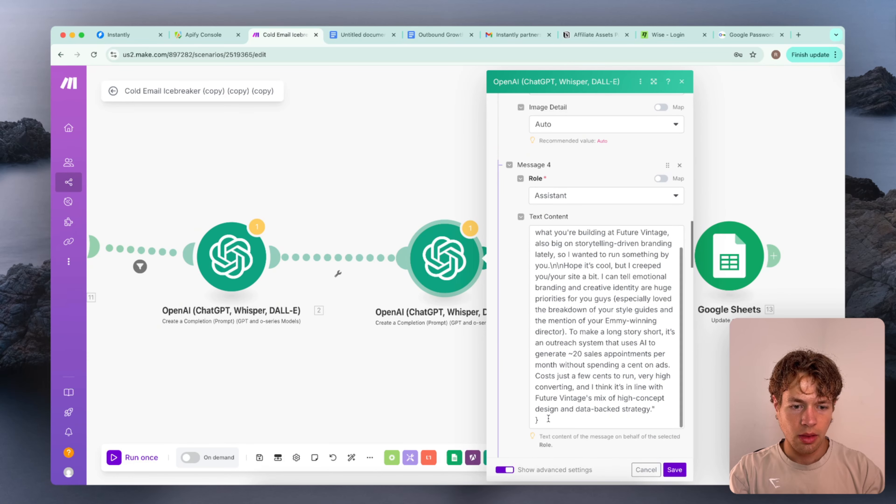
pyautogui.moveTo(549, 421); pyautogui.dragTo(530, 229)
pyautogui.press('super+c')
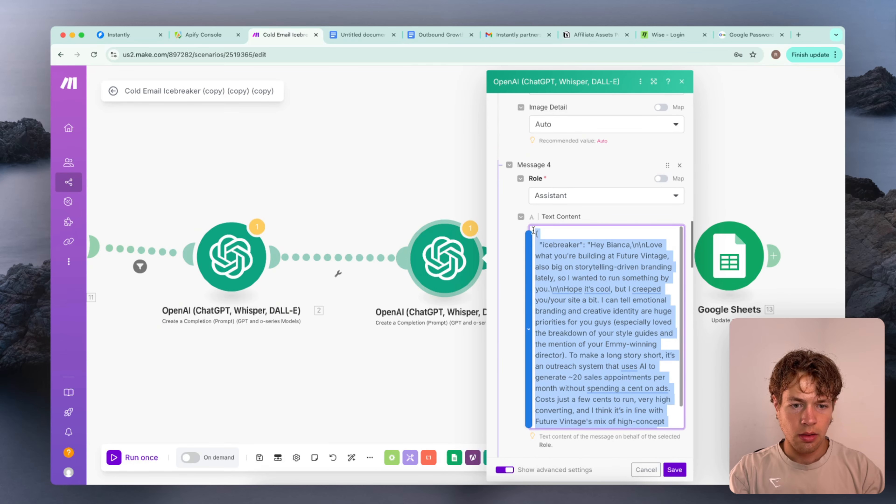
pyautogui.click(363, 35)
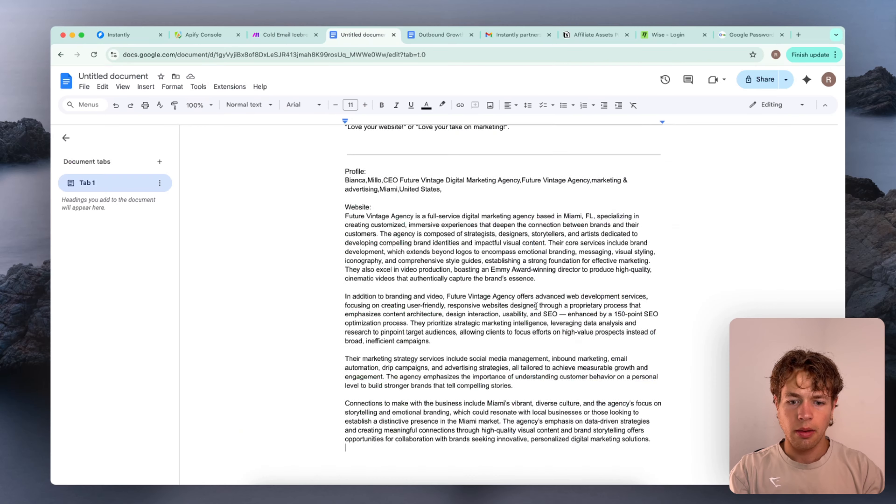
pyautogui.scroll(-5, 303, 165)
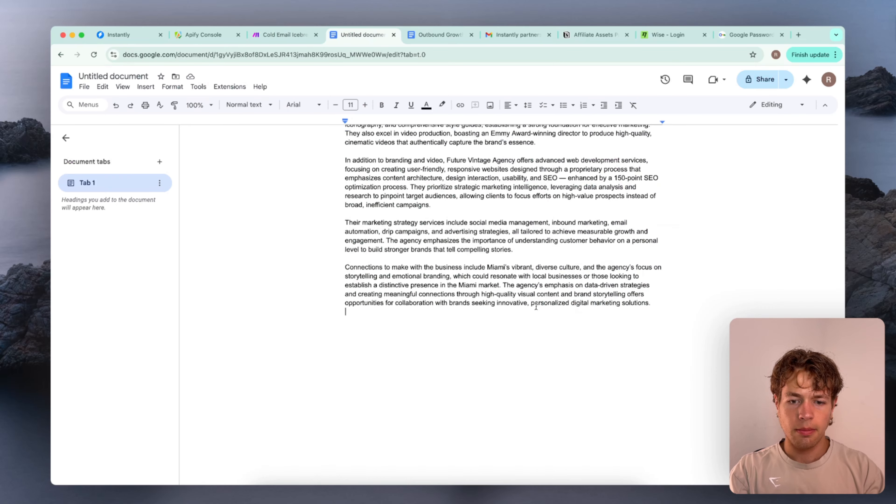
pyautogui.click(123, 87)
pyautogui.moveTo(145, 86)
pyautogui.click(173, 176)
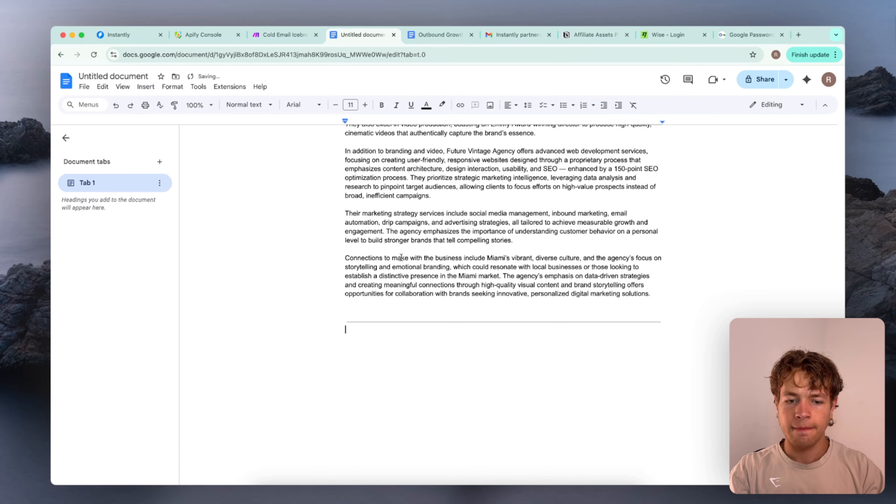
pyautogui.press('super+v')
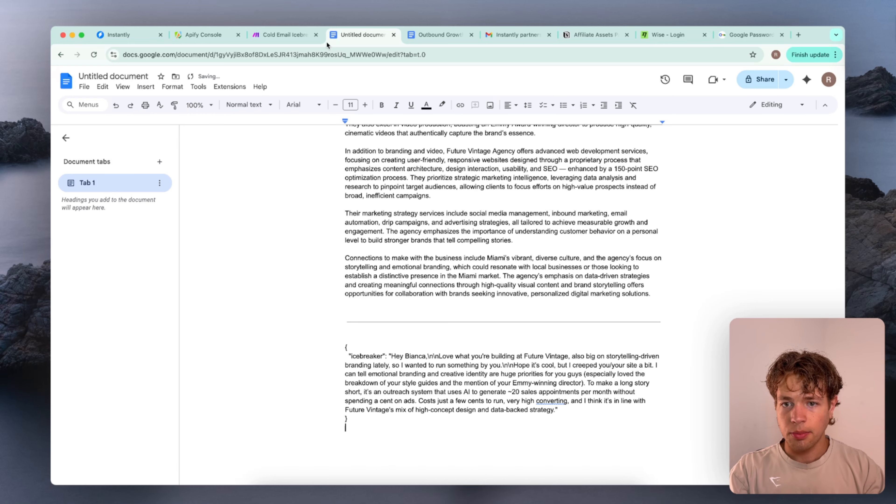
# Copy the Message 5 profile and website mappings from Make into the Google Doc, beneath a new horizontal line after the example icebreaker
pyautogui.click(287, 35)
pyautogui.scroll(-8, 567, 281)
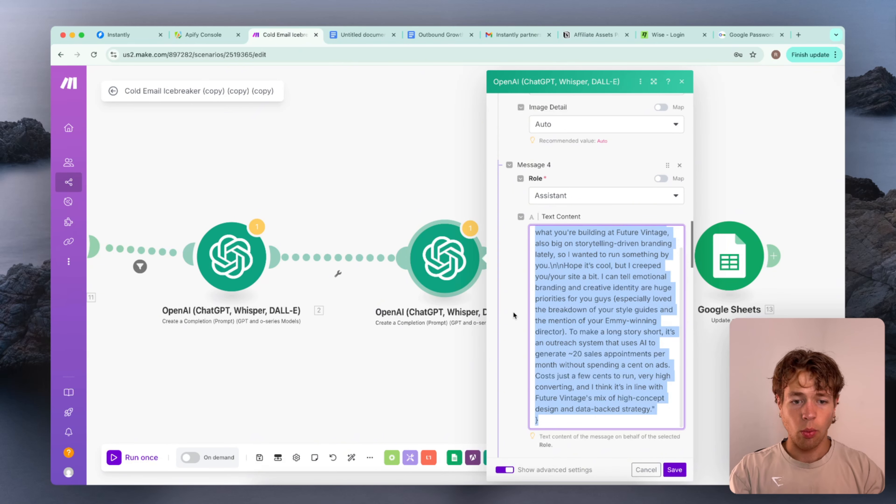
pyautogui.scroll(-5, 514, 316)
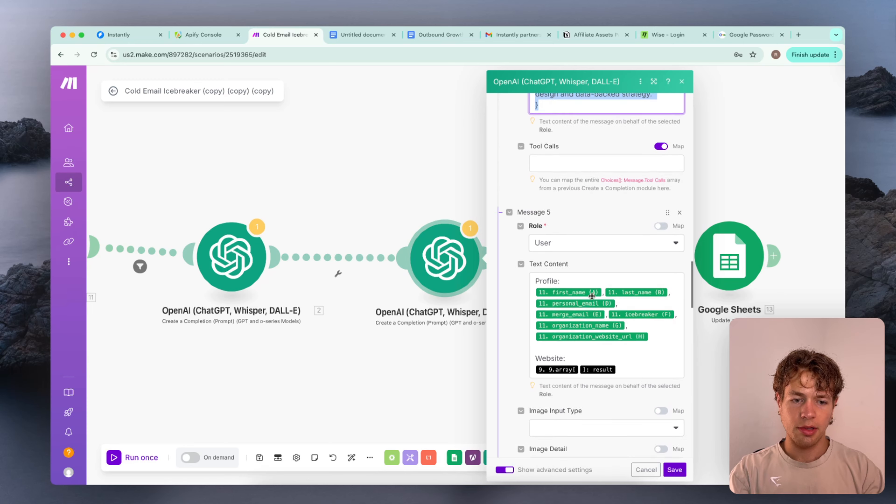
pyautogui.scroll(2, 594, 298)
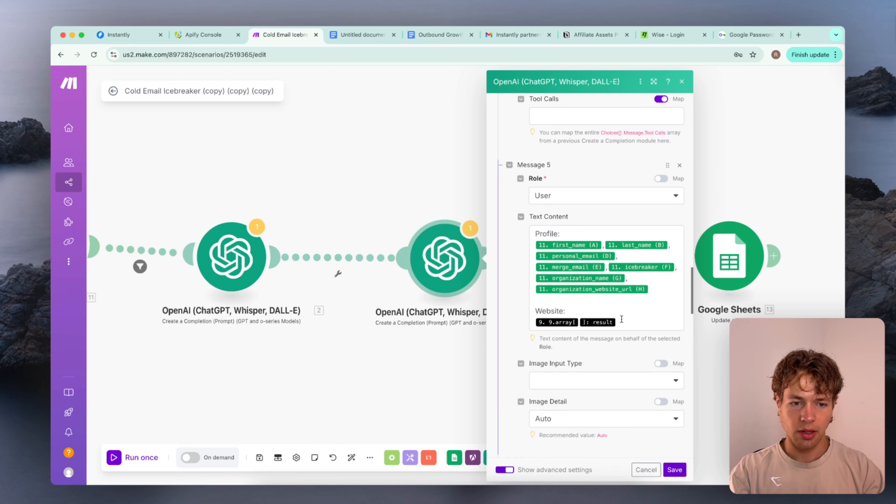
pyautogui.moveTo(623, 323); pyautogui.dragTo(535, 220)
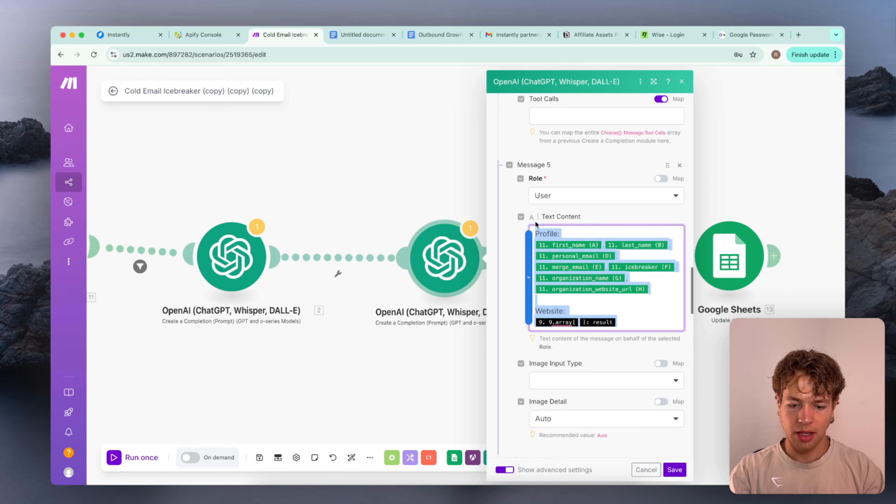
pyautogui.click(336, 38)
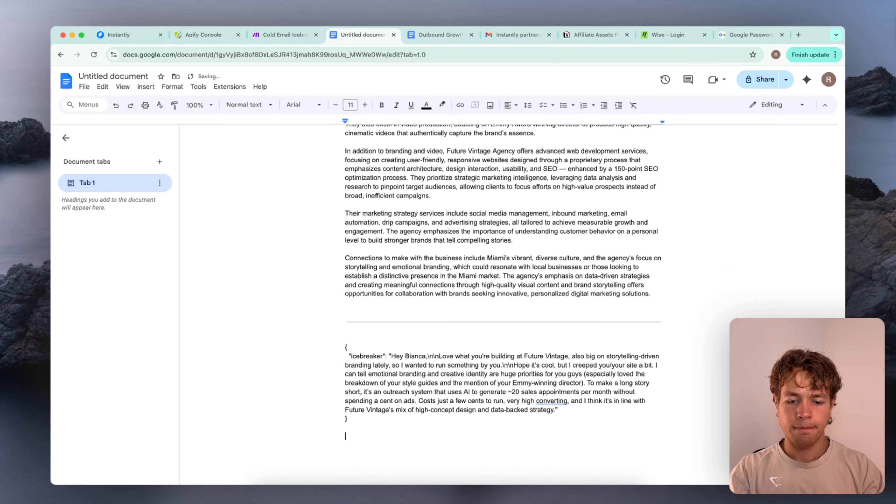
pyautogui.click(145, 87)
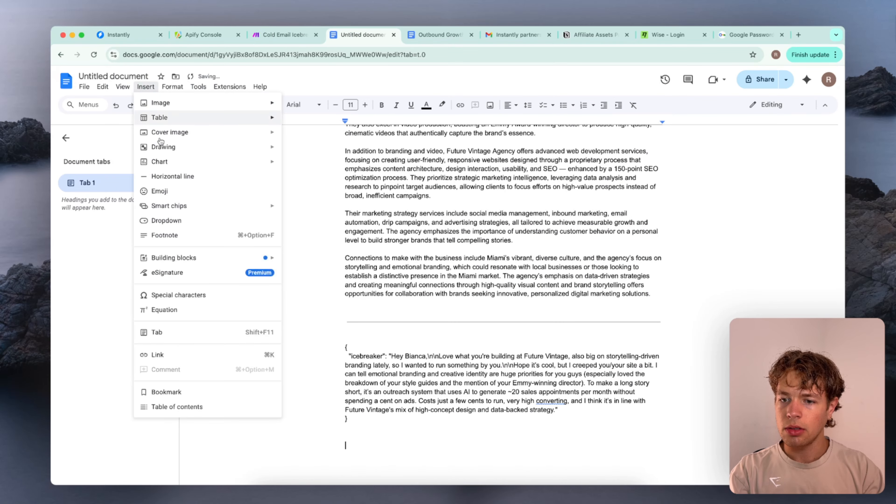
pyautogui.click(170, 176)
pyautogui.write('Profile: {{11.`0`}},{{11.`1`}},{{11.`3`}},{{11.`4`}},{{11.`5`}},{{11.`6`}},{{11.`7`}}  Website: {{9.array[].result}}')
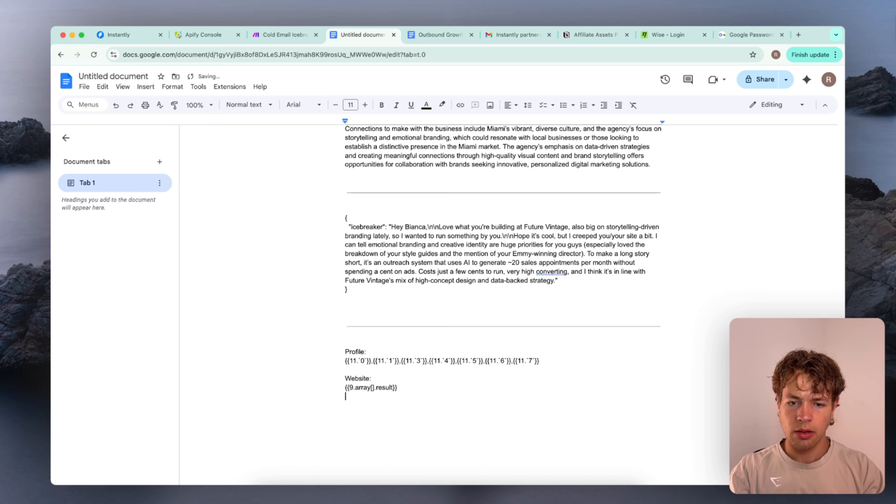
# Delete the pasted Message 5 profile and website placeholders together with the horizontal line above them
pyautogui.doubleClick(462, 376)
pyautogui.hotkey('shift', 'Up')
pyautogui.hotkey('shift', 'Up')
pyautogui.hotkey('shift', 'Up')
pyautogui.hotkey('shift', 'Up')
pyautogui.hotkey('shift', 'Up')
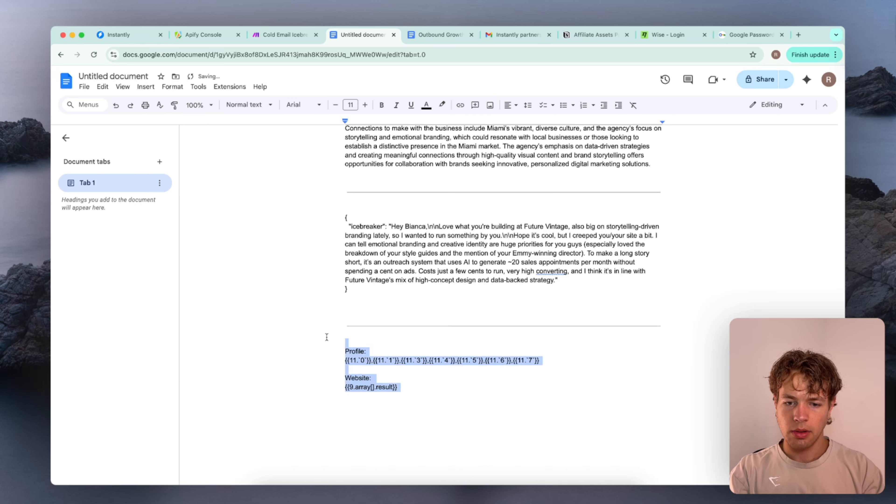
pyautogui.press('BackSpace')
pyautogui.press('BackSpace')
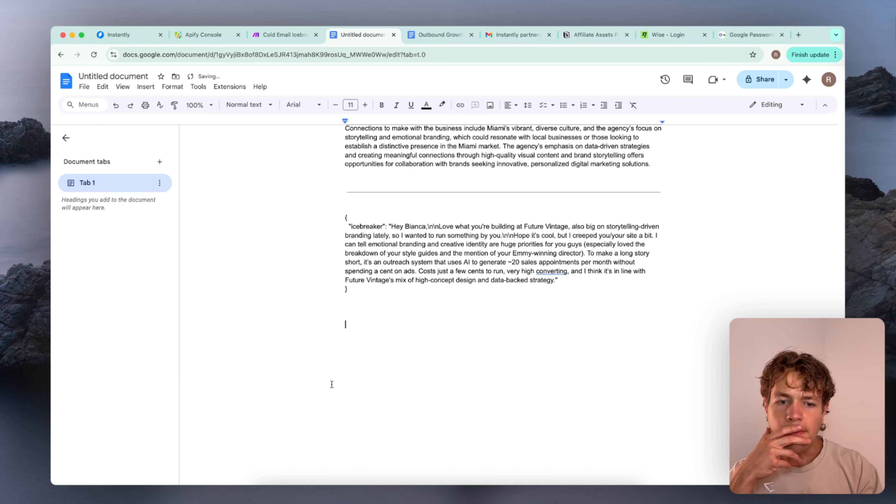
# Replace "website crawl" with "linkedin profile" in the opening sentence of the business summary prompt
pyautogui.scroll(3, 332, 385)
pyautogui.scroll(15, 332, 385)
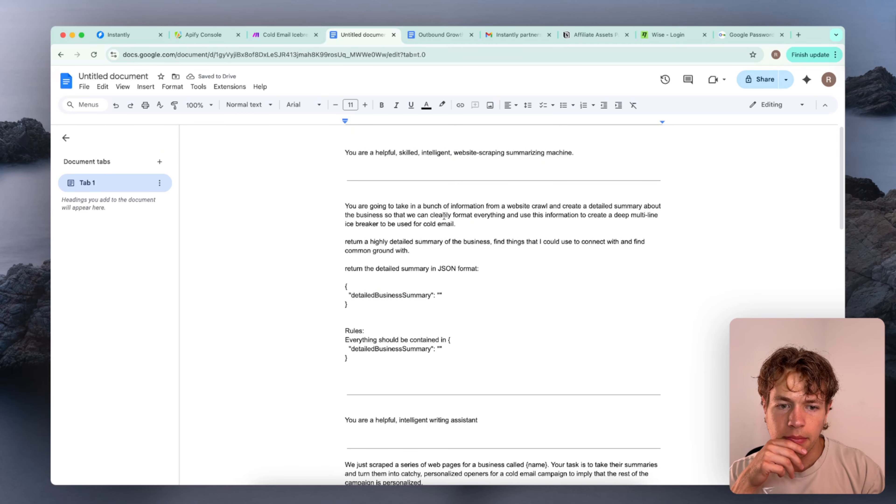
pyautogui.doubleClick(516, 206)
pyautogui.write('linked')
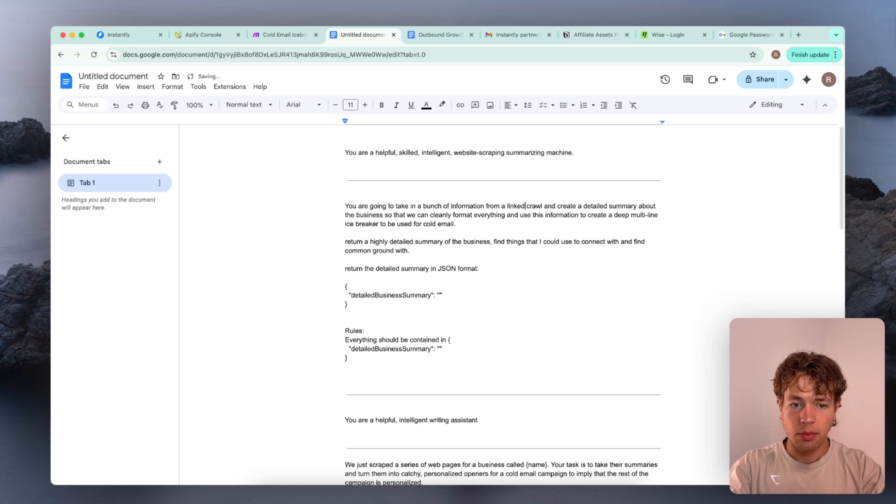
pyautogui.write('in profile')
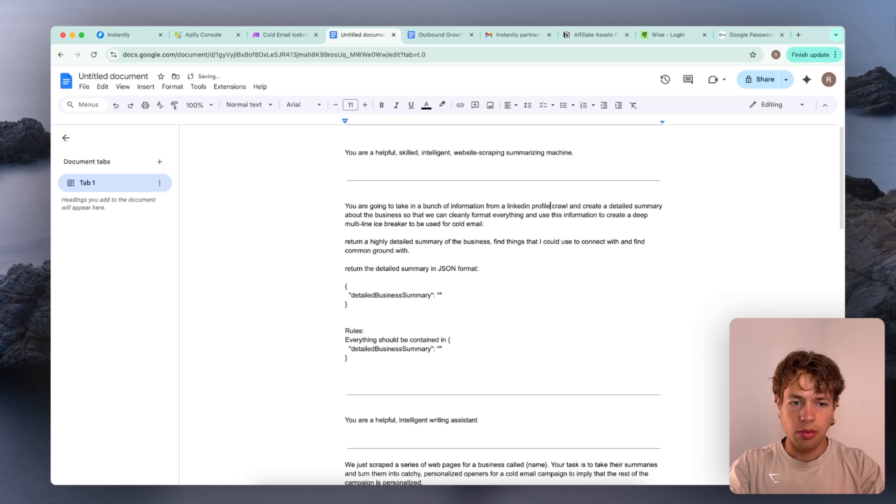
pyautogui.doubleClick(559, 206)
pyautogui.press('BackSpace')
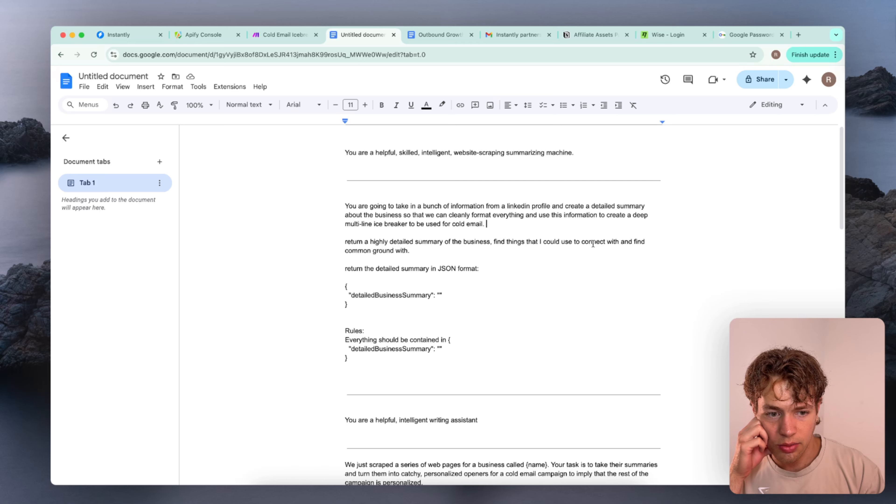
# Replace "series of web pages" with "linkedin profile" in the first sentence of the icebreaker writing prompt
pyautogui.scroll(-1, 431, 248)
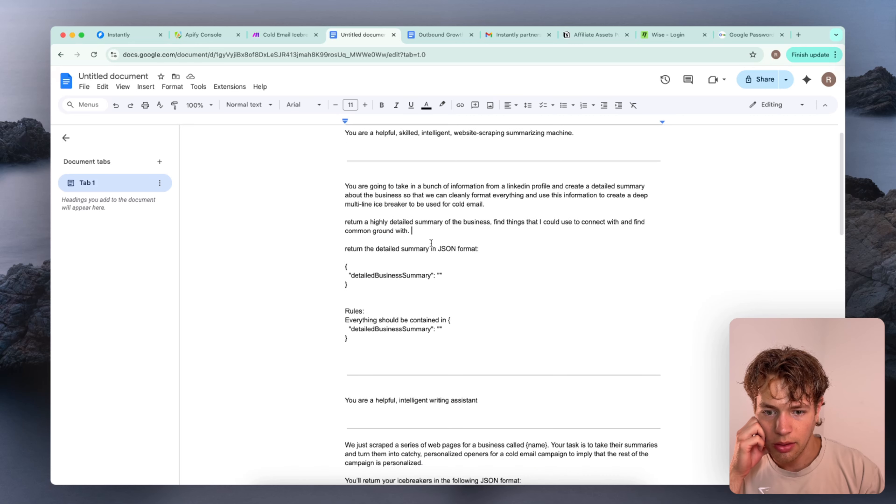
pyautogui.moveTo(338, 245); pyautogui.dragTo(487, 245)
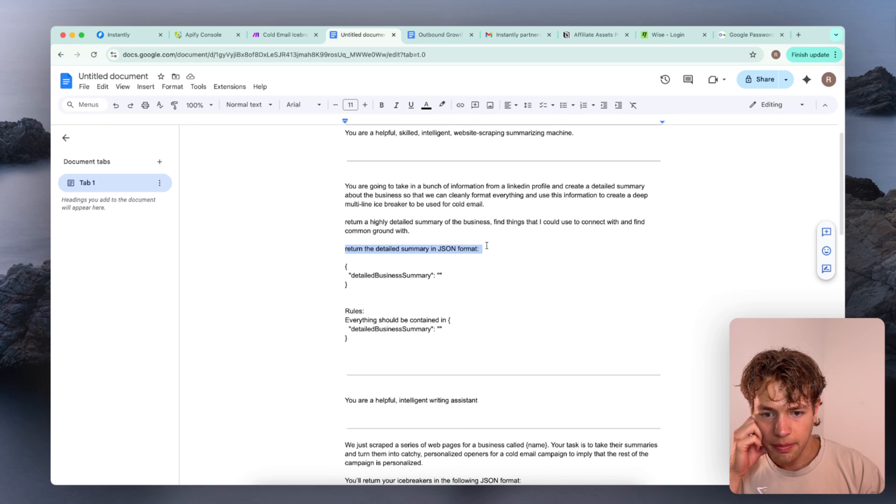
pyautogui.click(487, 245)
pyautogui.scroll(-4, 487, 246)
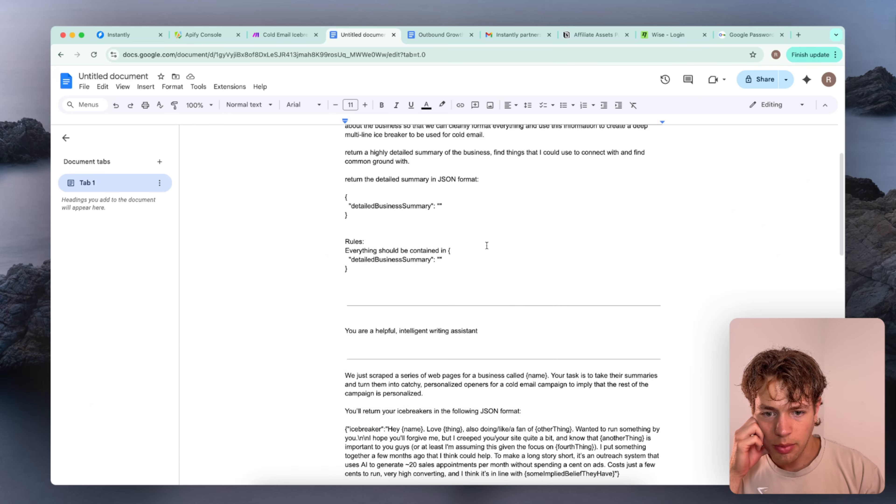
pyautogui.scroll(-1, 479, 242)
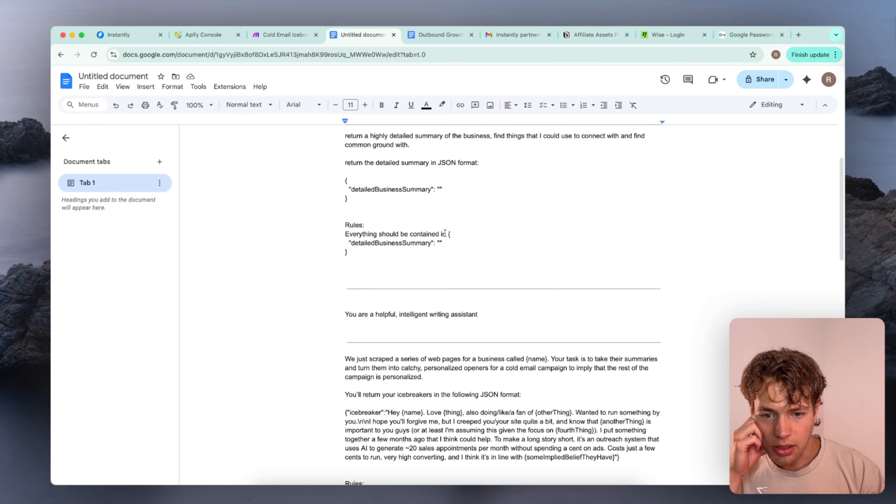
pyautogui.scroll(-9, 404, 239)
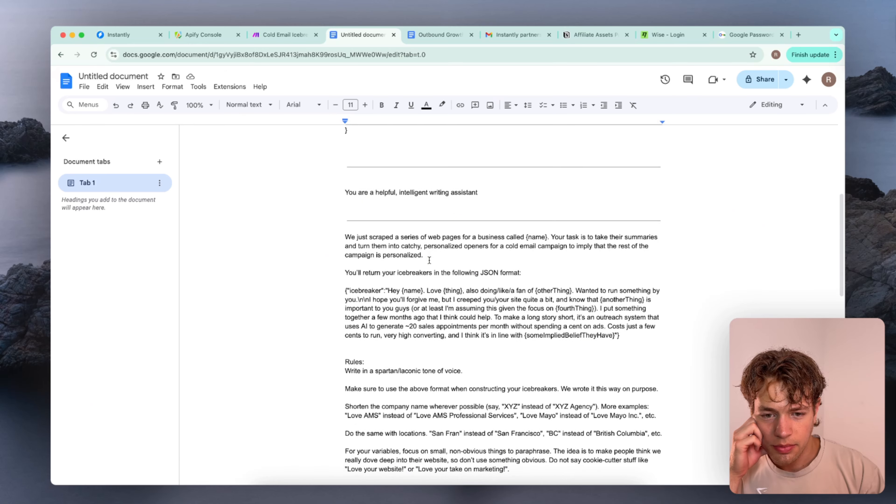
pyautogui.scroll(-1, 429, 260)
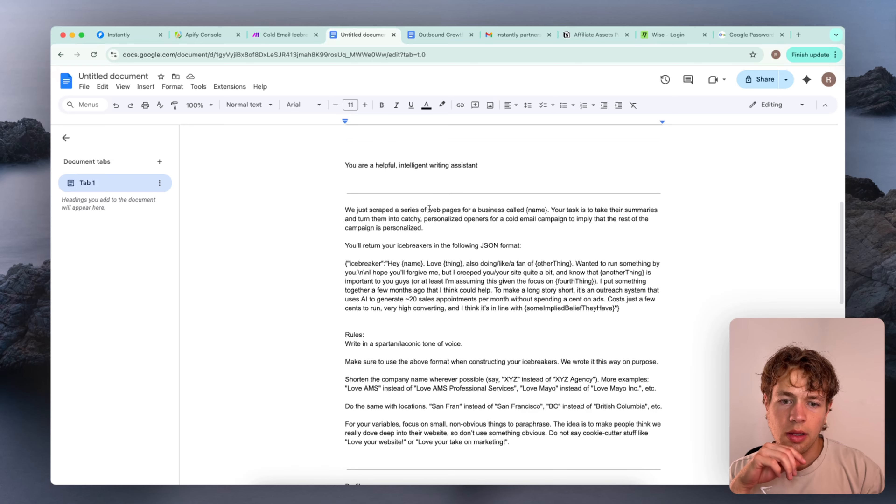
pyautogui.click(408, 211)
pyautogui.moveTo(408, 212); pyautogui.dragTo(458, 213)
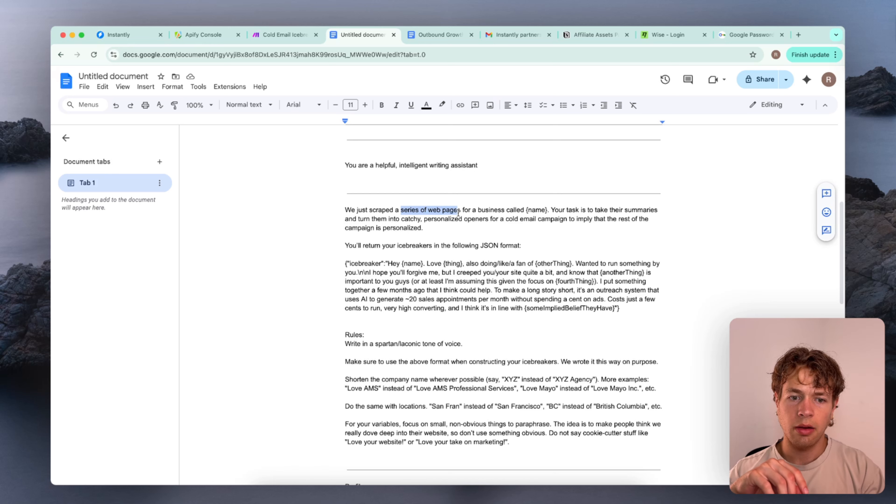
pyautogui.write('linkedin')
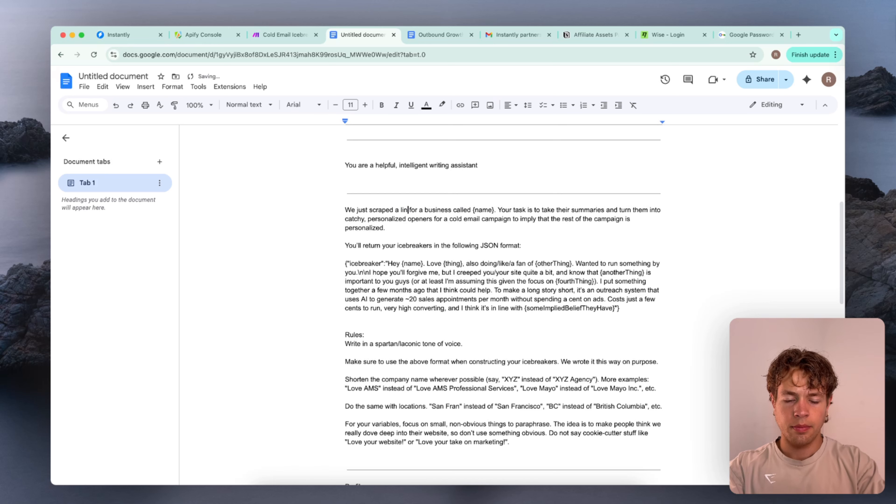
pyautogui.write(' profile')
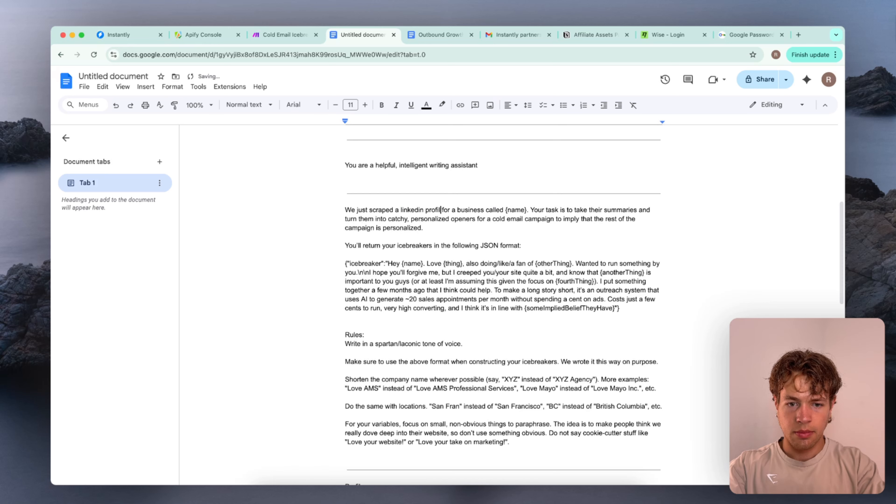
pyautogui.click(517, 228)
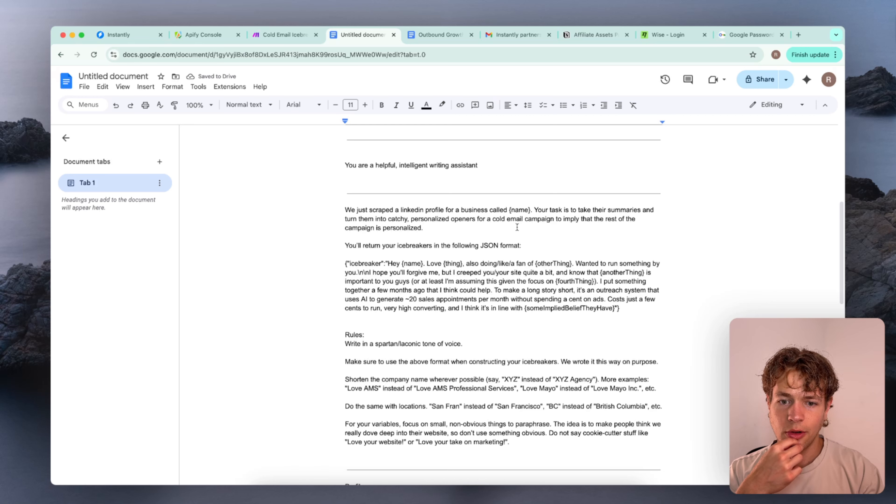
# Review the icebreaker prompt's JSON template and rules for wording that still refers to a scraped website
pyautogui.scroll(-1, 437, 231)
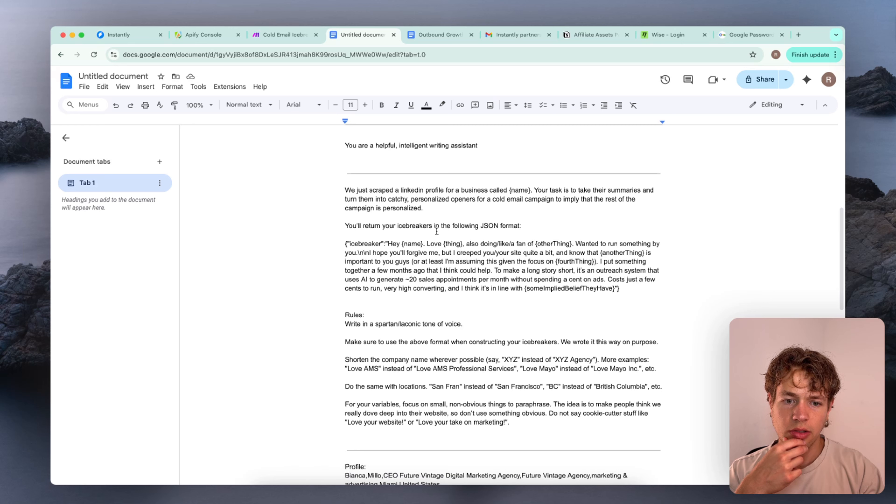
pyautogui.scroll(-1, 508, 211)
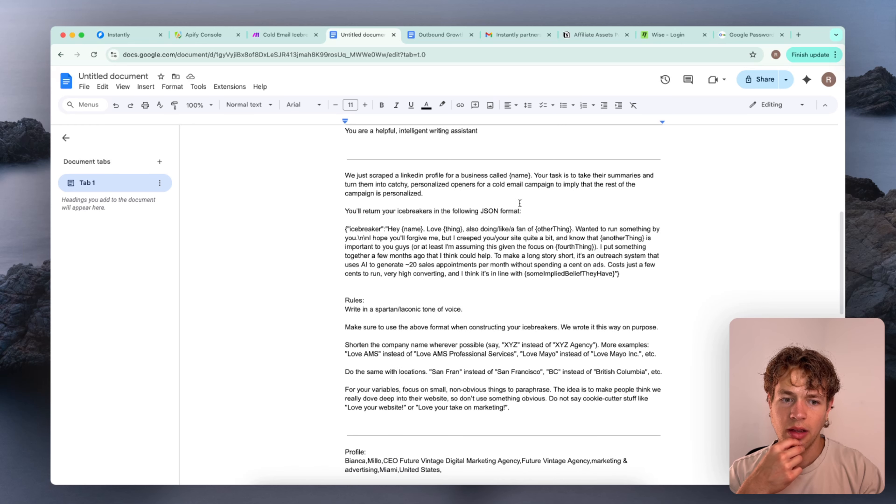
pyautogui.scroll(-2, 503, 190)
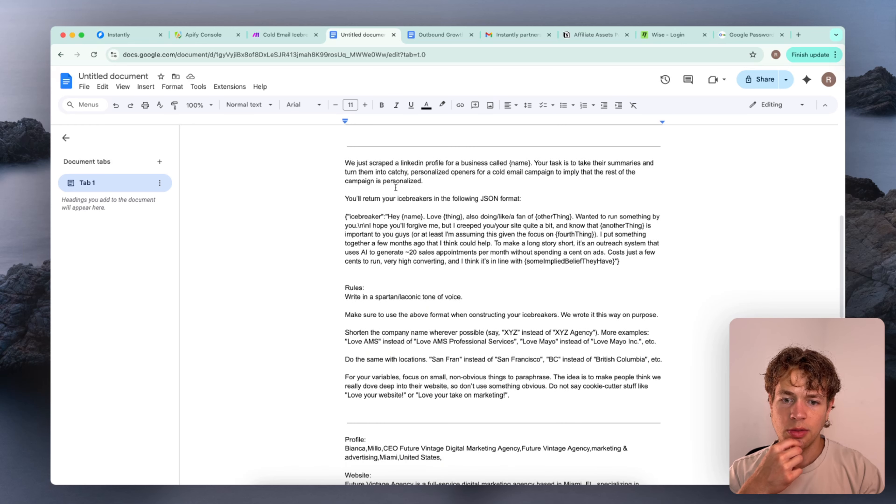
pyautogui.click(544, 174)
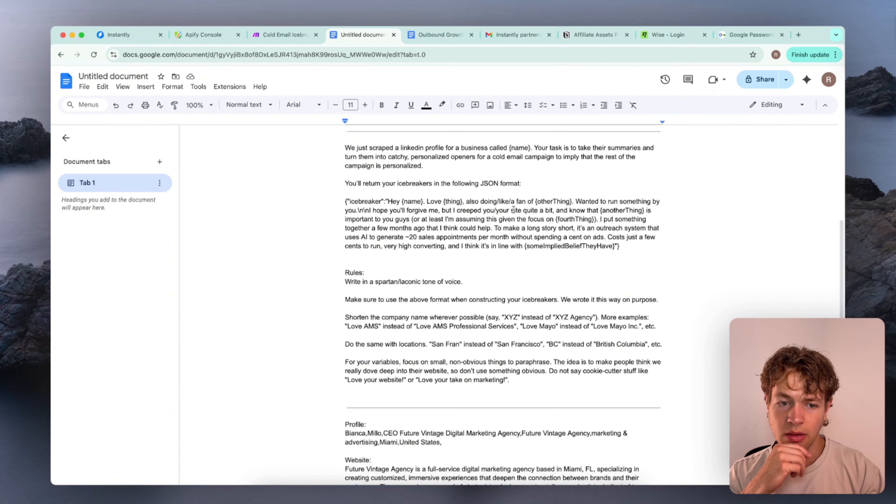
pyautogui.moveTo(441, 210); pyautogui.dragTo(512, 211)
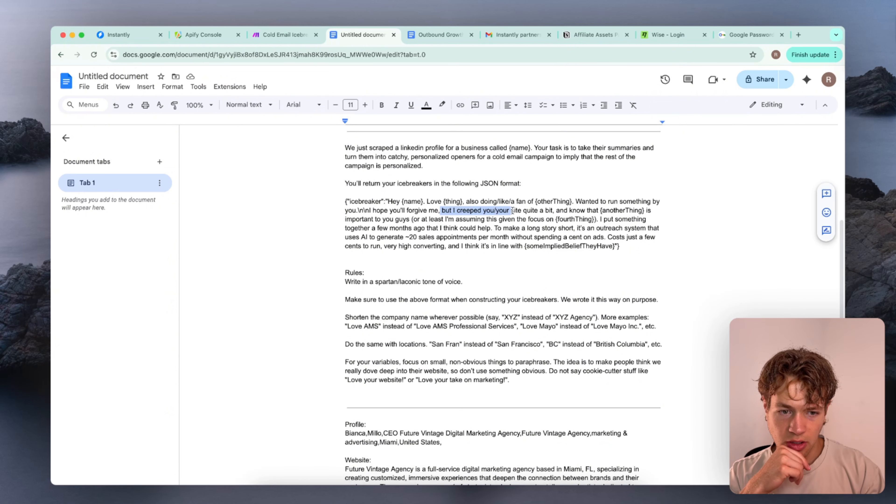
pyautogui.click(563, 210)
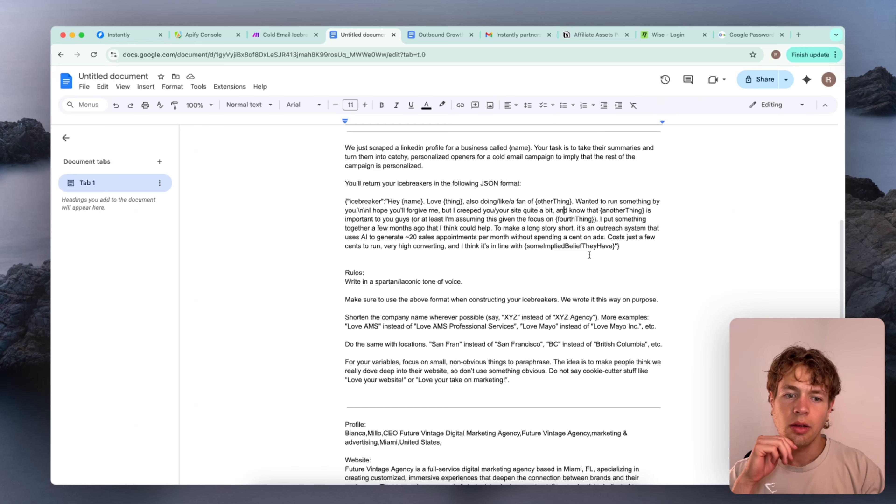
pyautogui.moveTo(623, 246); pyautogui.dragTo(347, 195)
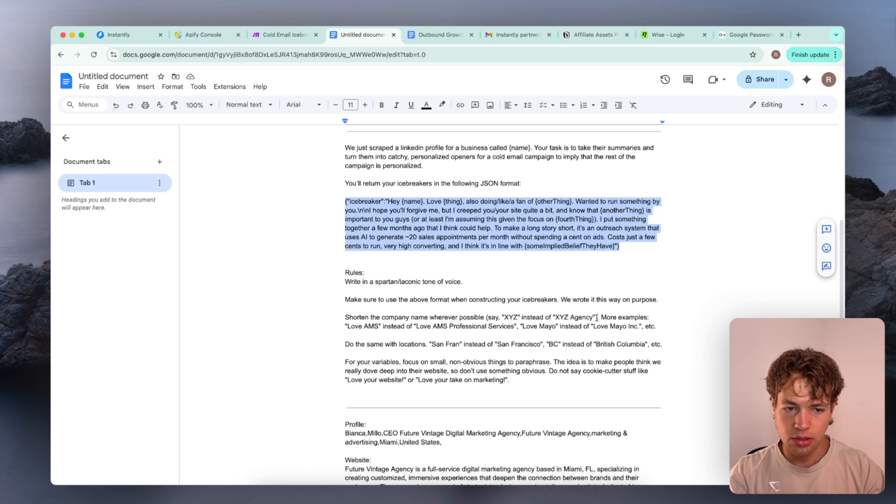
pyautogui.click(643, 238)
pyautogui.tripleClick(631, 244)
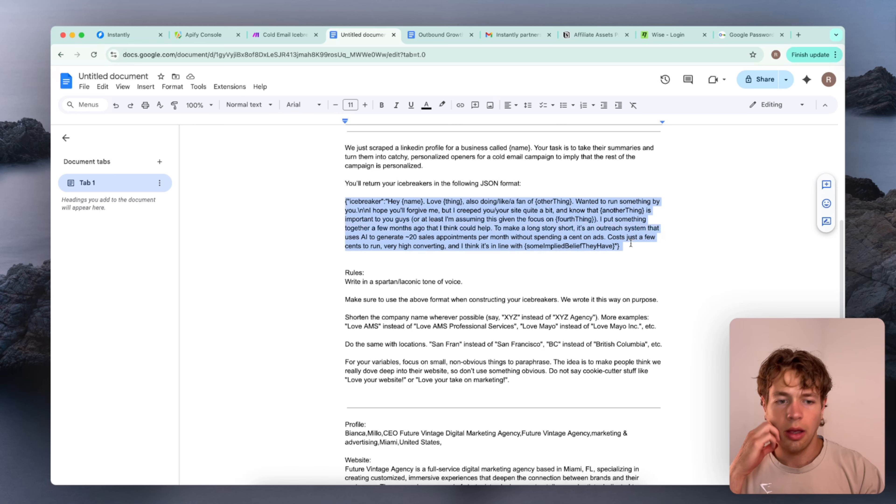
pyautogui.click(628, 245)
pyautogui.moveTo(628, 245); pyautogui.dragTo(336, 199)
pyautogui.click(336, 198)
pyautogui.scroll(-2, 444, 225)
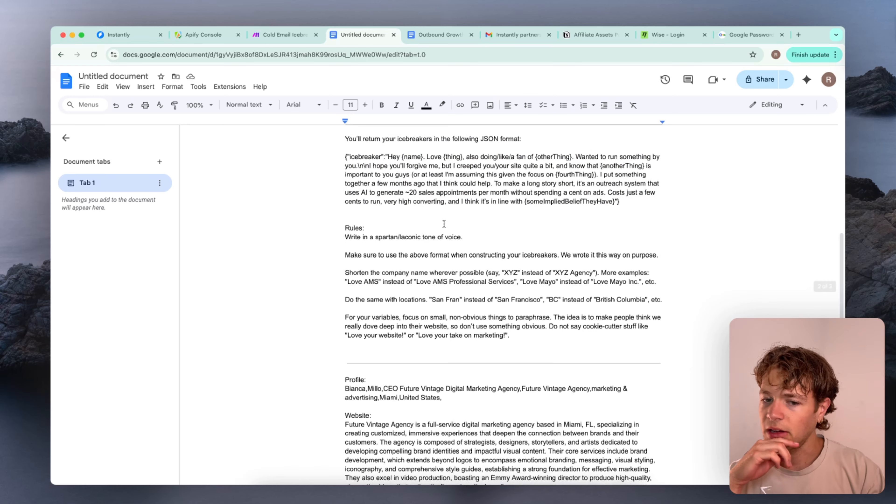
# Replace "site" with "linkedin" in the "I creeped you/your site" phrase of the JSON icebreaker template
pyautogui.scroll(1, 442, 220)
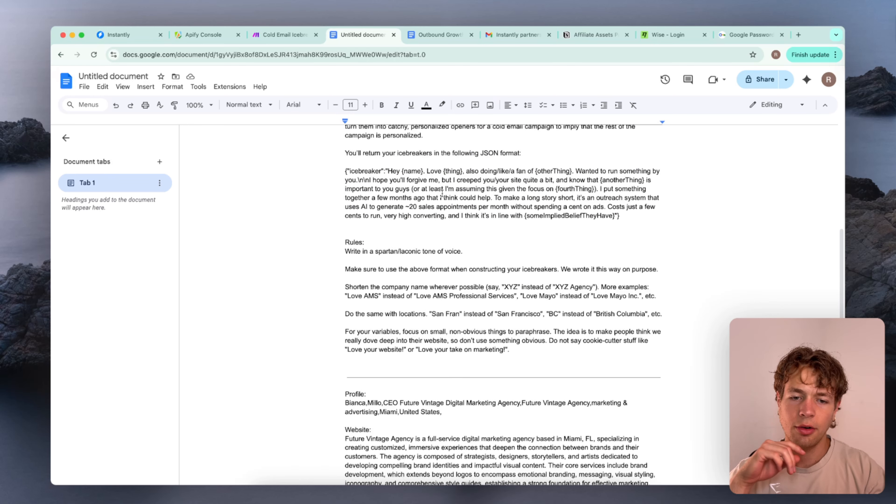
pyautogui.scroll(1, 491, 226)
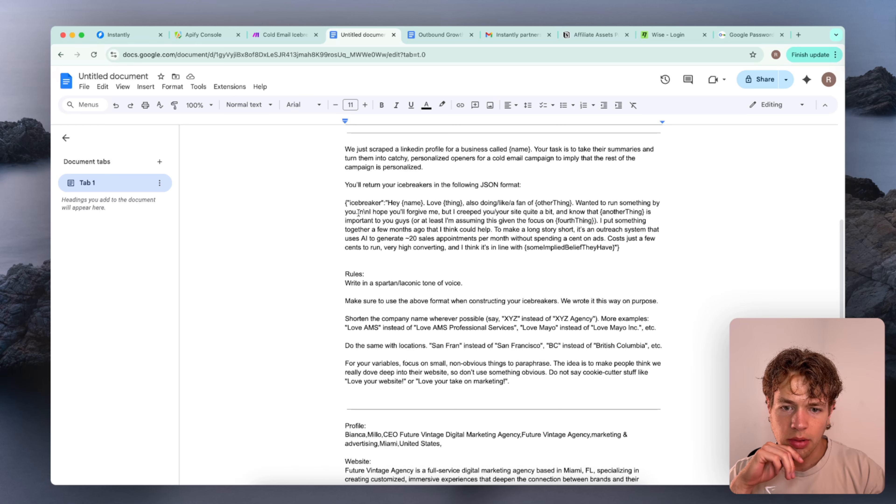
pyautogui.doubleClick(516, 213)
pyautogui.write('linkedin')
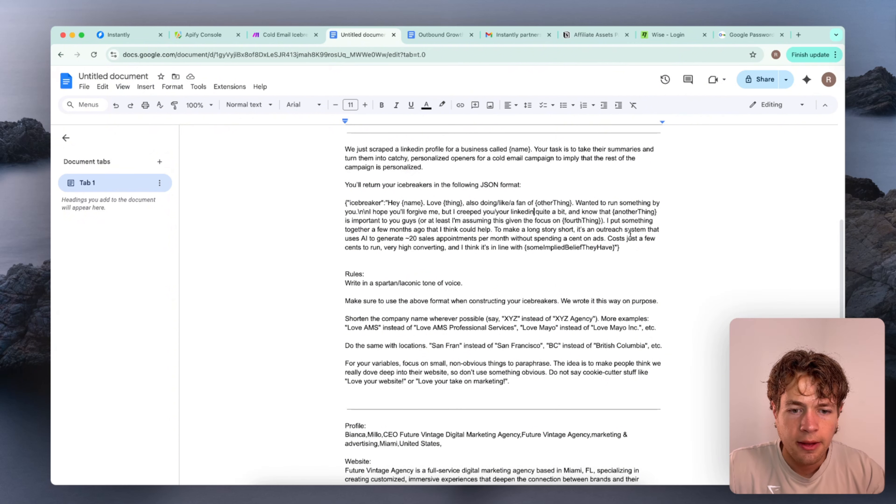
# Replace "website" with "profile" in both places of the variables rule, the "dove deep" sentence and the "Love your website!" example
pyautogui.scroll(-5, 590, 239)
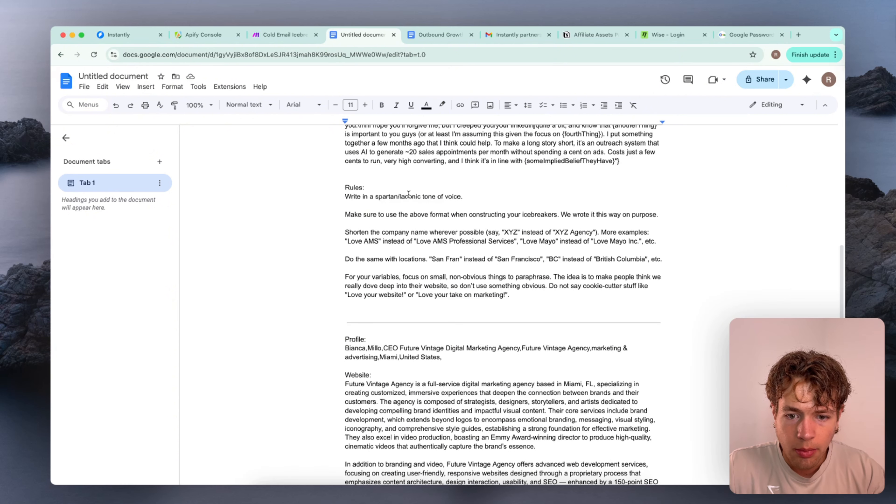
pyautogui.scroll(-1, 356, 228)
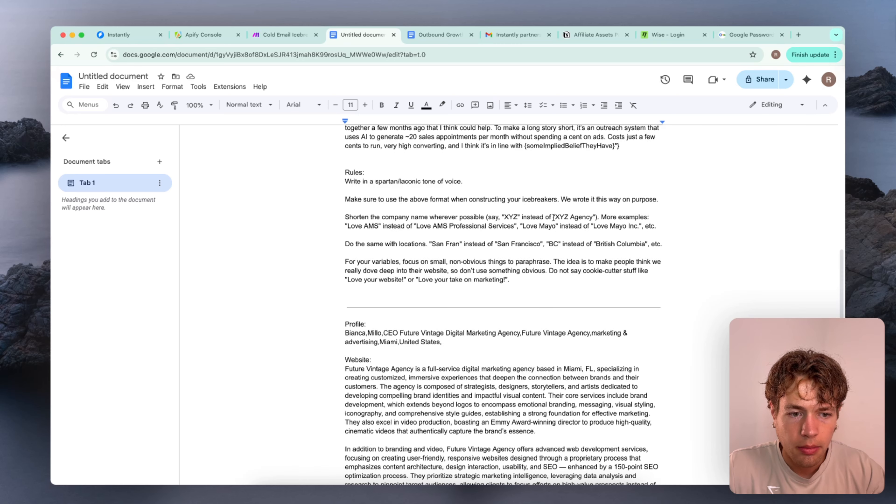
pyautogui.scroll(-1, 553, 217)
pyautogui.scroll(-1, 467, 173)
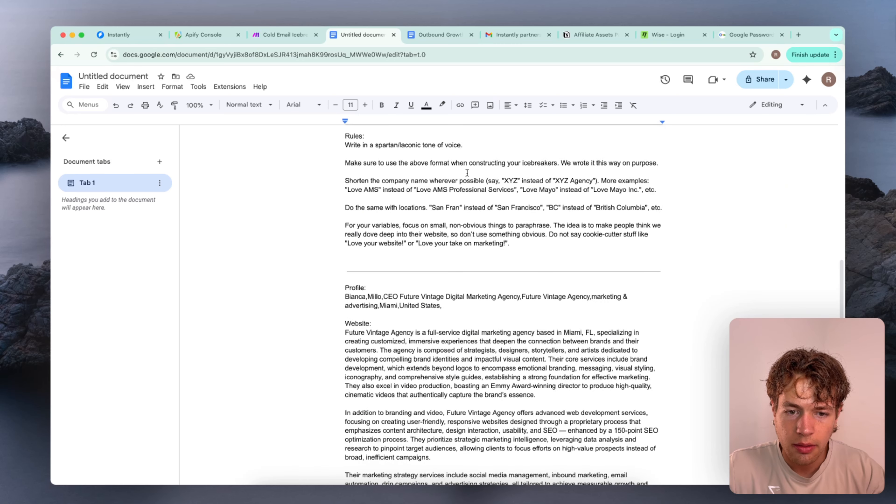
pyautogui.scroll(-1, 431, 178)
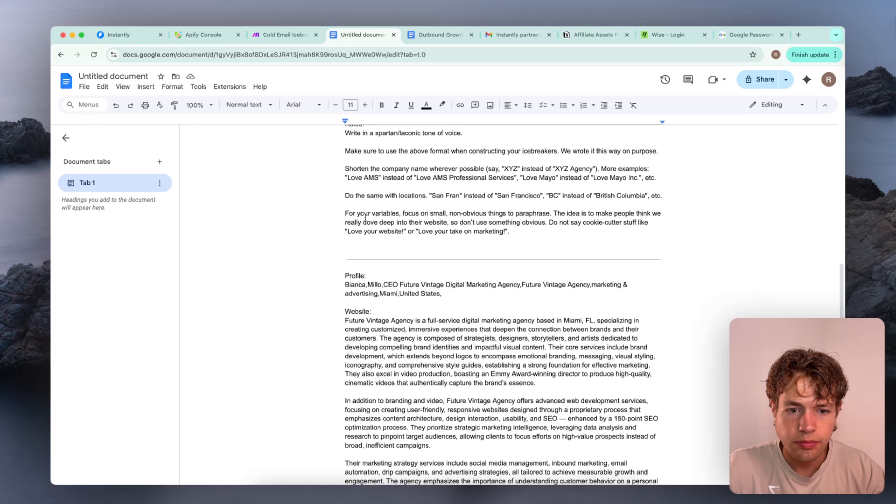
pyautogui.scroll(-1, 371, 214)
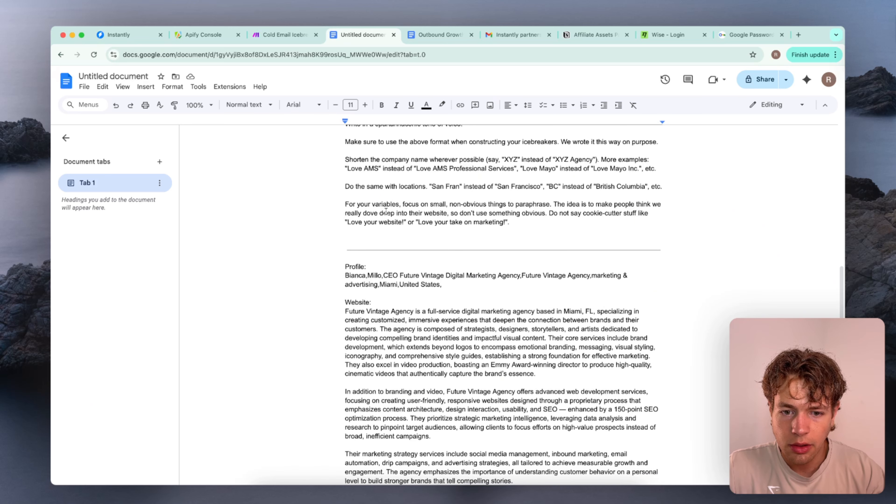
pyautogui.doubleClick(436, 212)
pyautogui.write('profile')
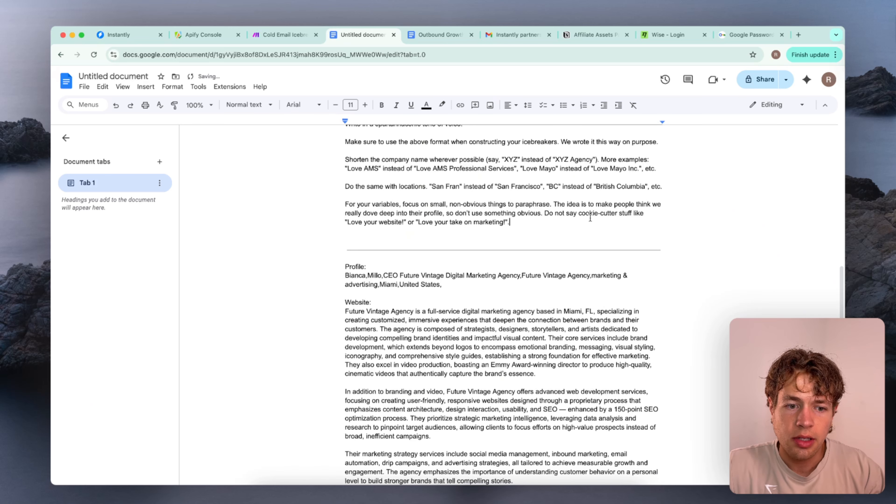
pyautogui.scroll(-2, 405, 215)
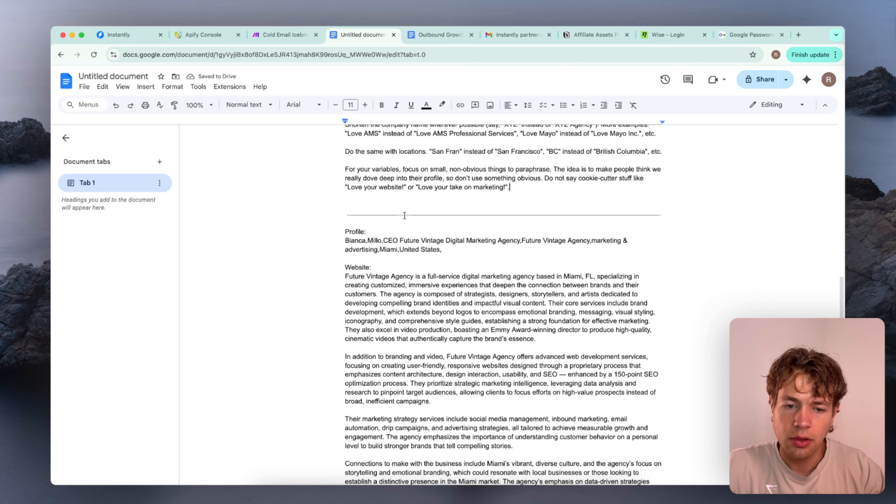
pyautogui.doubleClick(390, 187)
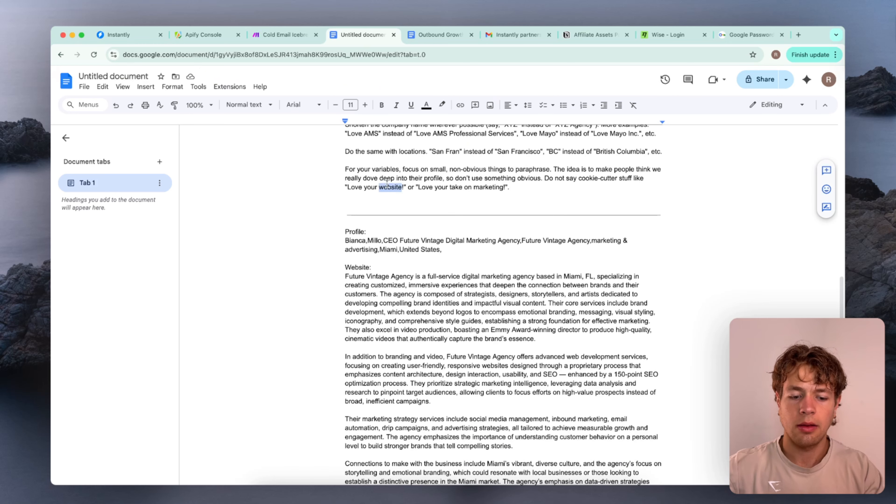
pyautogui.write('profile')
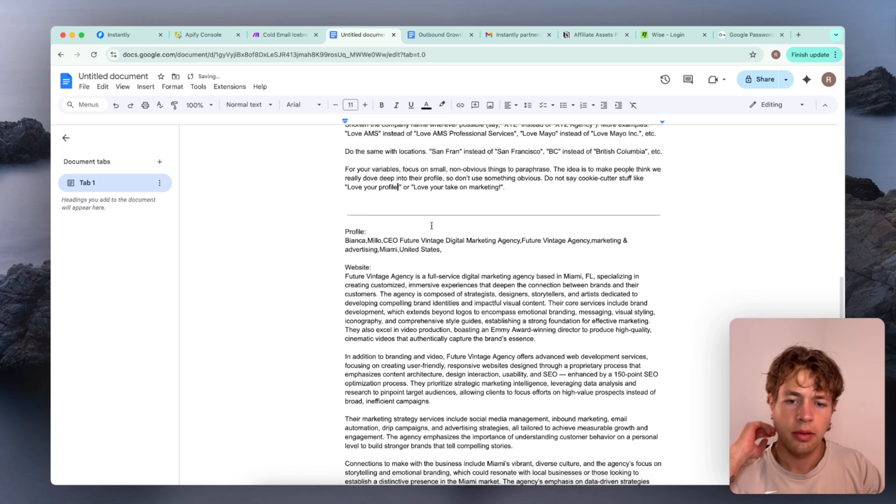
pyautogui.scroll(-3, 436, 211)
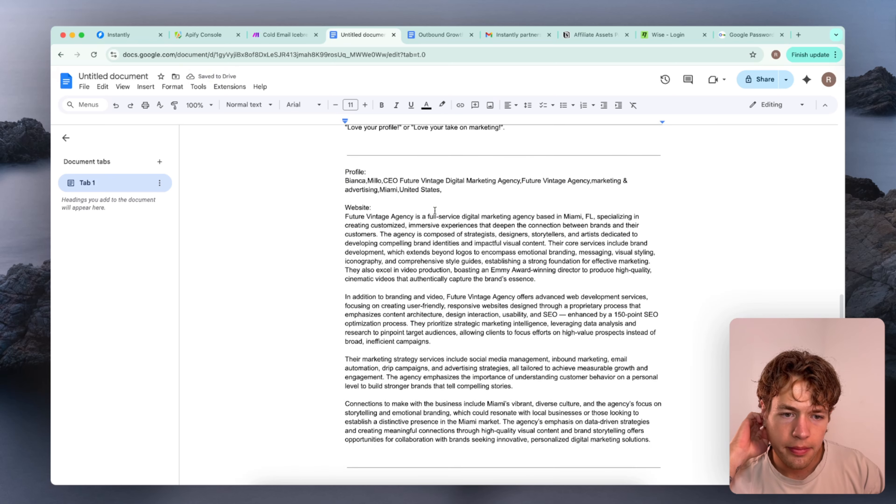
pyautogui.scroll(12, 435, 211)
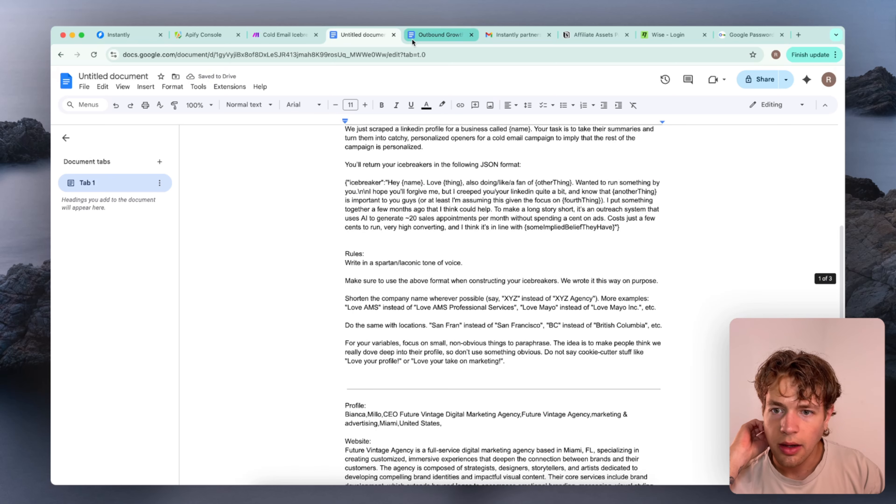
# Find Google Sheets in a new browser tab and open the Big Leads spreadsheet
pyautogui.click(798, 34)
pyautogui.write('google')
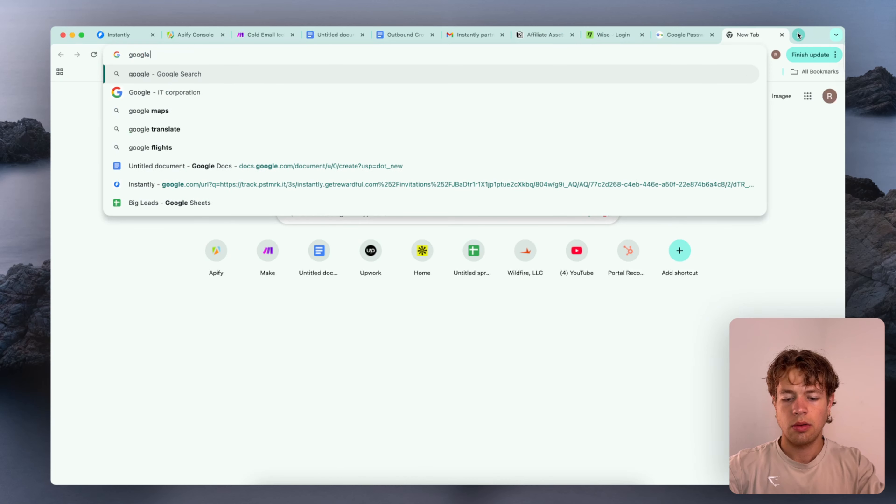
pyautogui.write(' sheets')
pyautogui.press('Return')
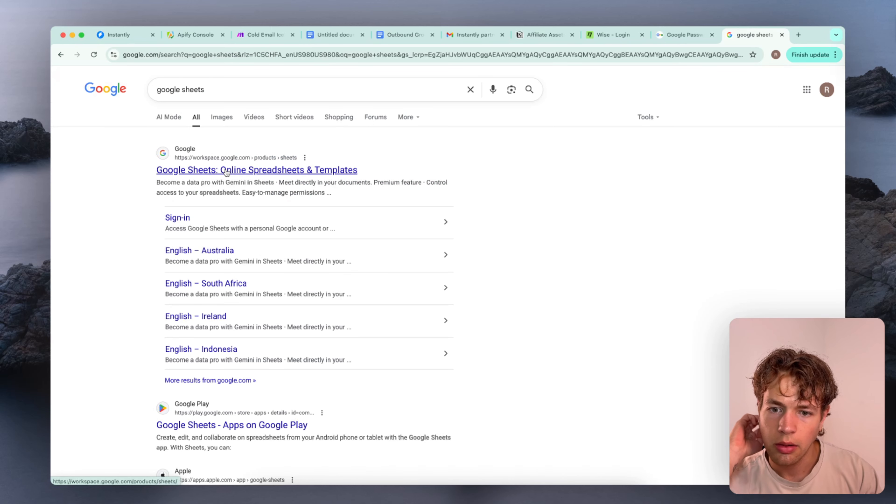
pyautogui.click(226, 171)
pyautogui.click(817, 80)
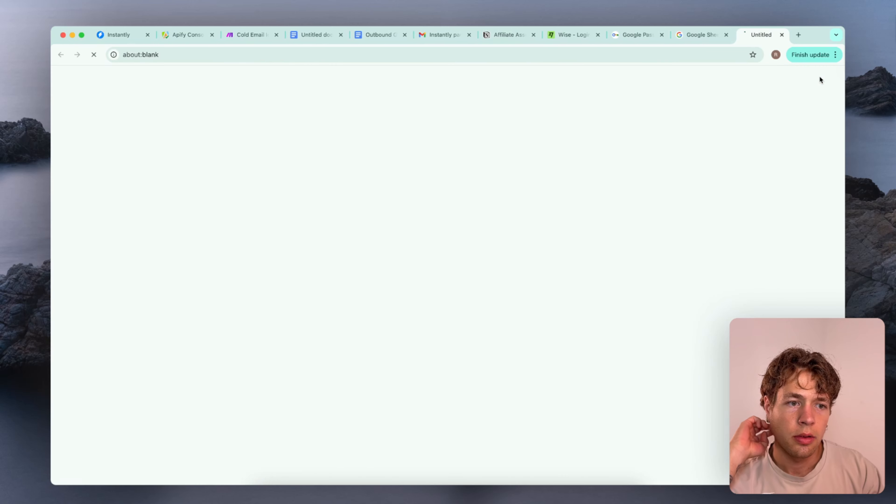
pyautogui.click(694, 35)
pyautogui.click(718, 35)
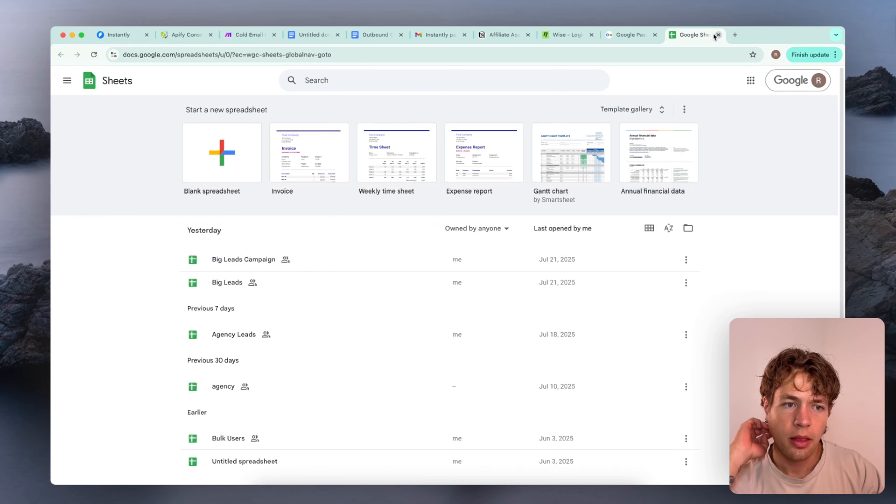
pyautogui.click(235, 283)
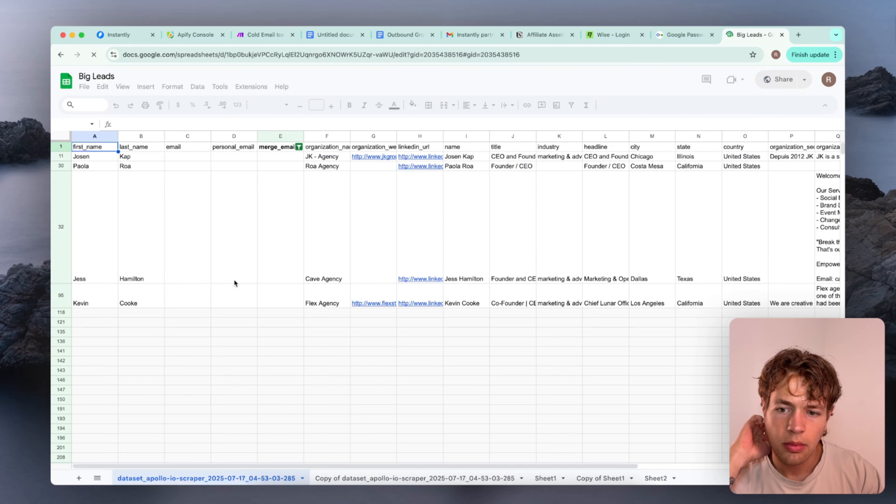
# Remove the filter from the original dataset_apollo-io-scraper_2025-07-17_04-53-03-285 sheet and browse its unfiltered lead rows
pyautogui.click(323, 479)
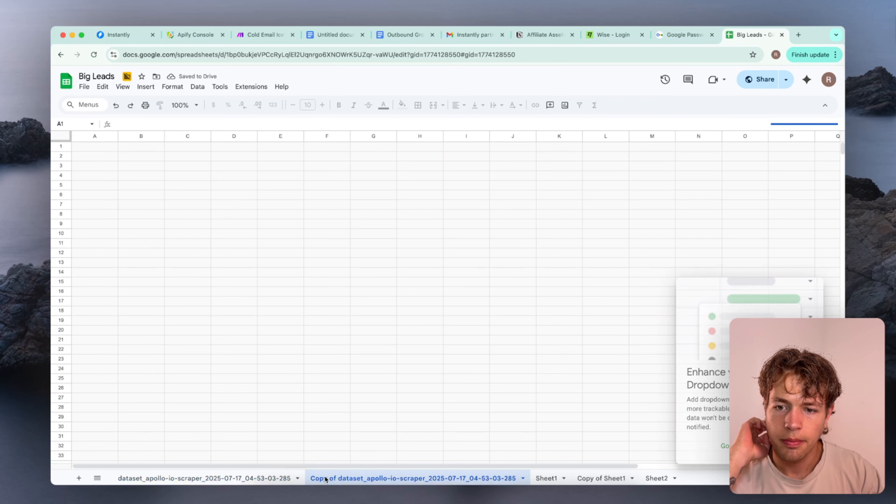
pyautogui.click(252, 477)
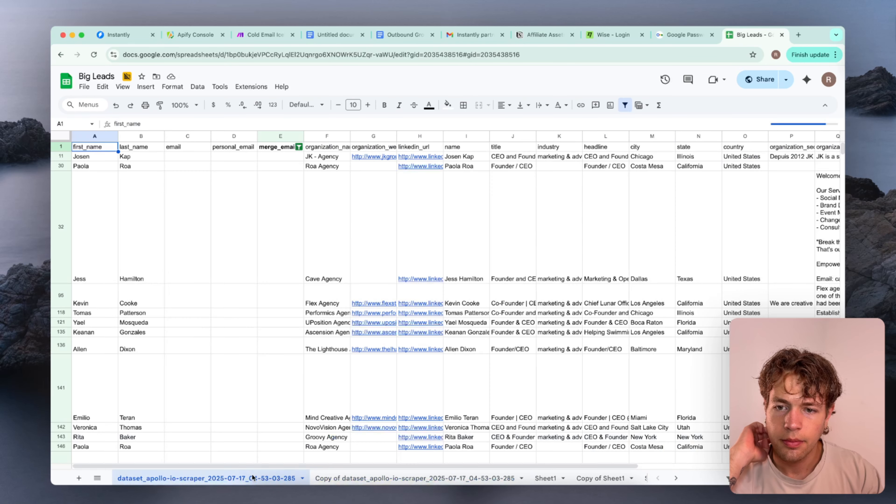
pyautogui.click(299, 146)
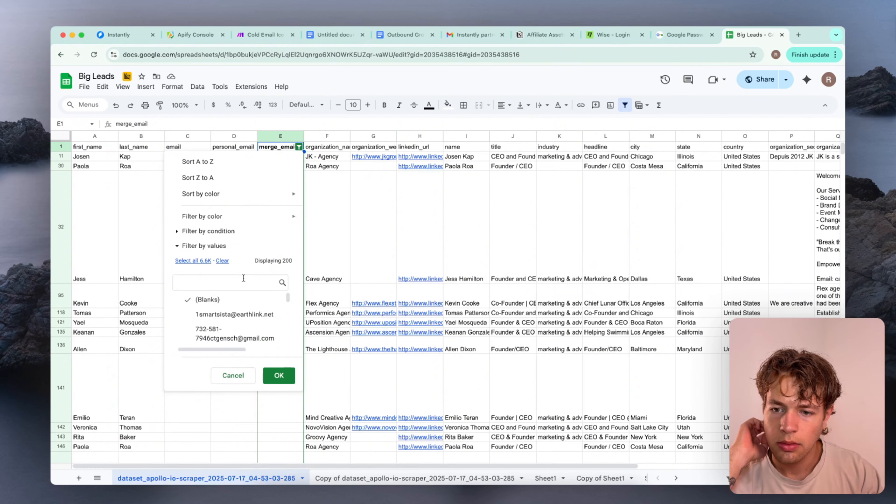
pyautogui.click(146, 87)
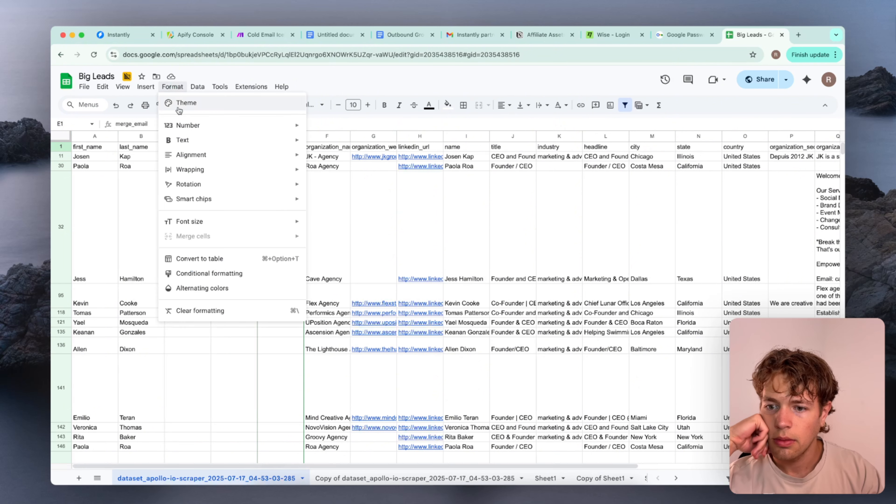
pyautogui.moveTo(198, 86)
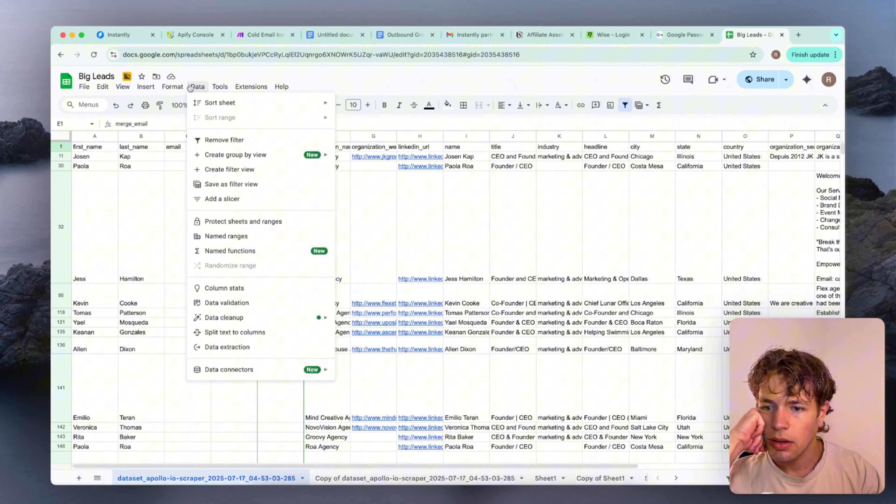
pyautogui.click(236, 143)
pyautogui.click(291, 234)
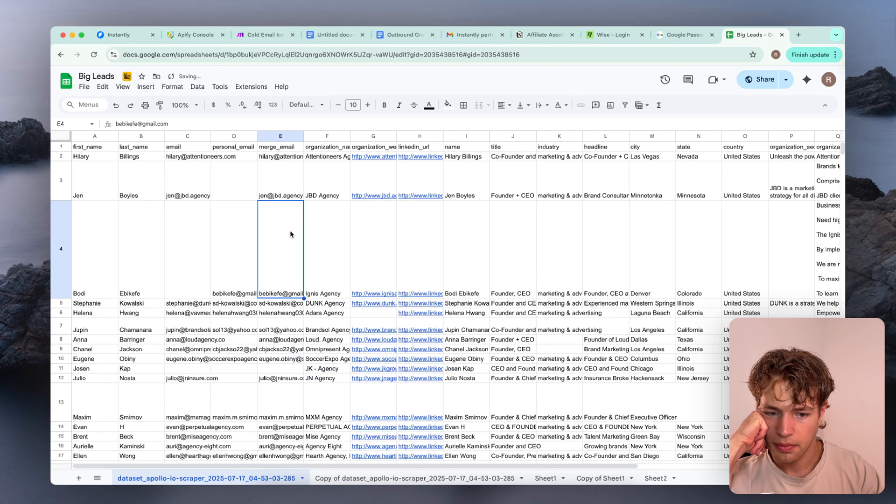
pyautogui.scroll(-2, 290, 235)
pyautogui.scroll(2, 291, 234)
pyautogui.click(242, 228)
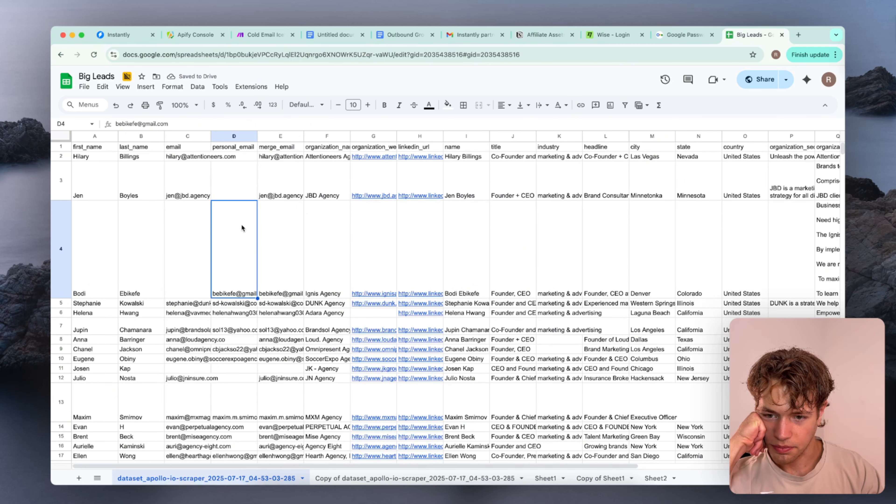
pyautogui.scroll(-20, 174, 260)
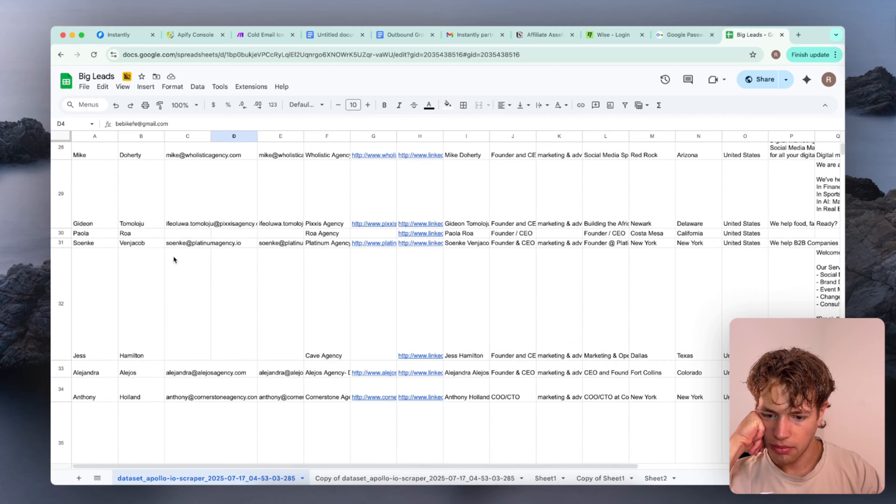
pyautogui.scroll(20, 173, 255)
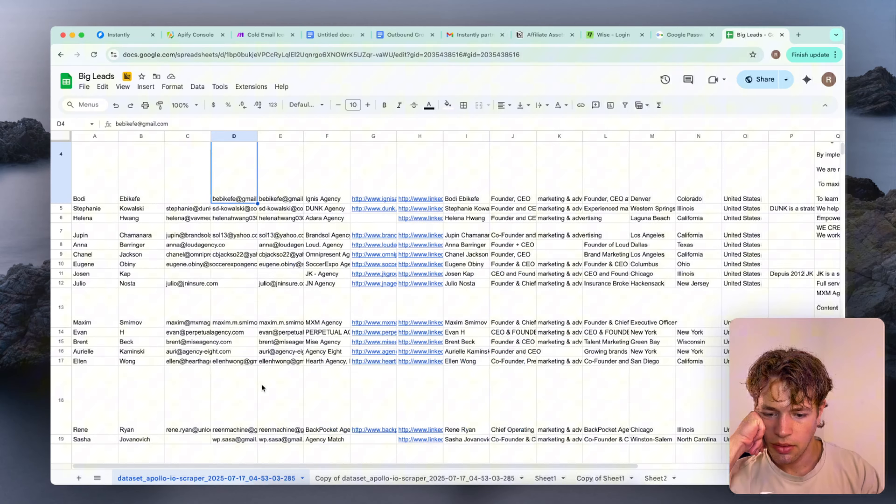
# On the copy of the dataset sheet, examine the row 4 lead's fields, including name, industry, headline, city, state and country
pyautogui.click(362, 480)
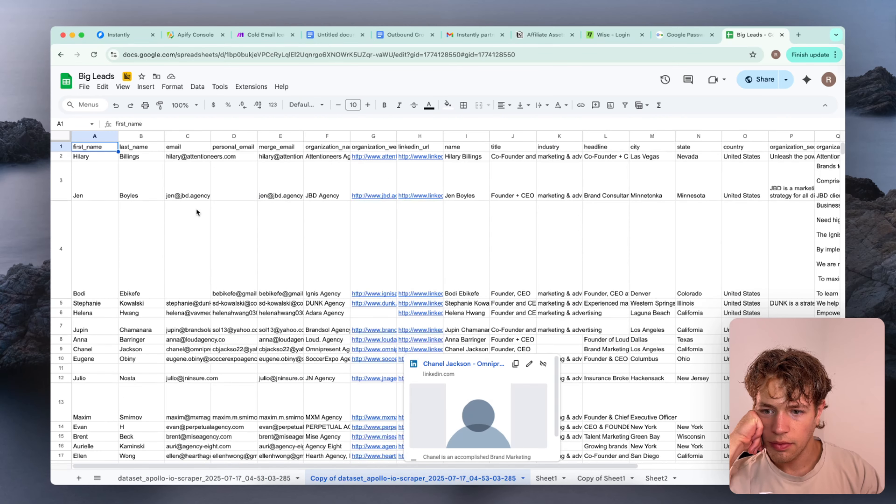
pyautogui.click(122, 214)
pyautogui.hscroll(5, 257, 227)
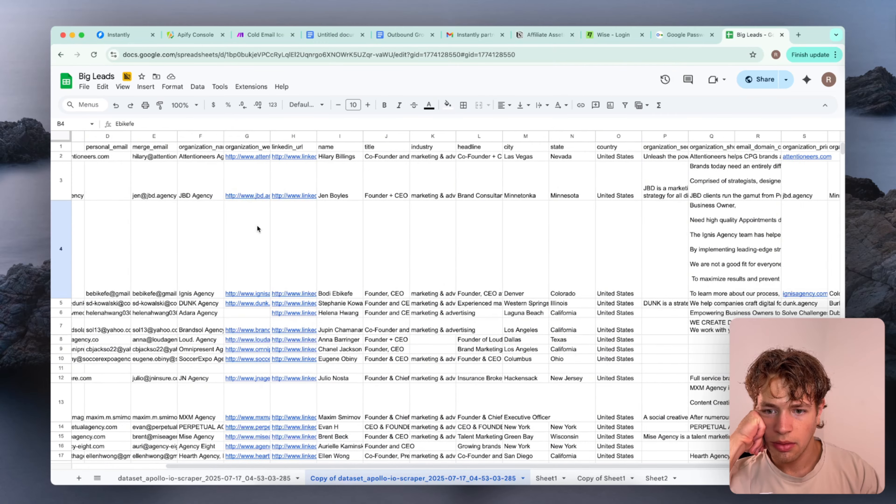
pyautogui.click(240, 212)
pyautogui.click(268, 219)
pyautogui.hscroll(2, 268, 219)
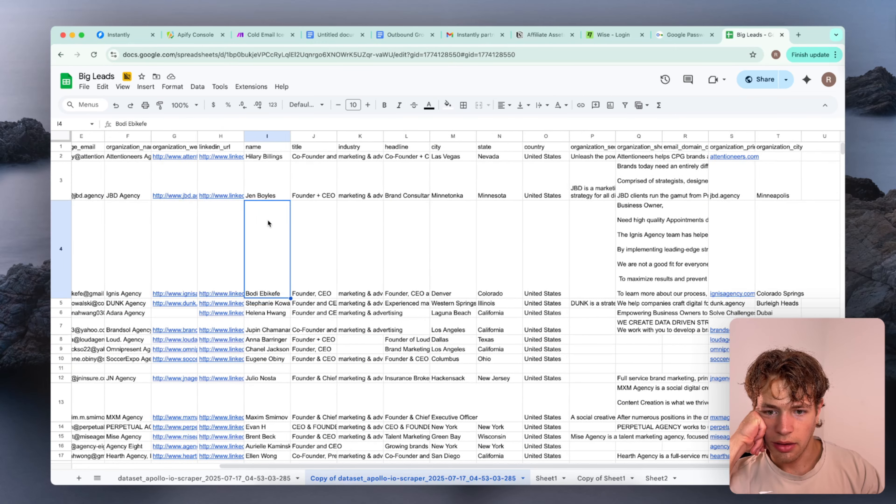
pyautogui.click(268, 219)
pyautogui.click(304, 215)
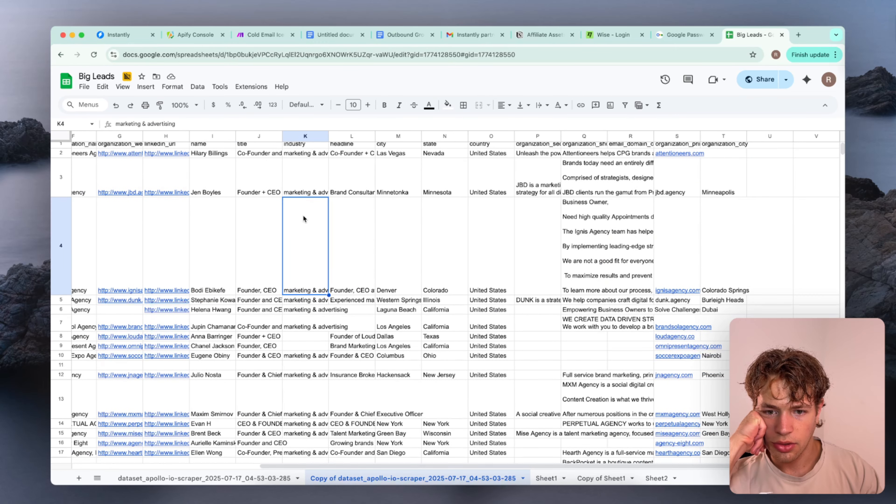
pyautogui.hscroll(-1, 303, 215)
pyautogui.click(355, 218)
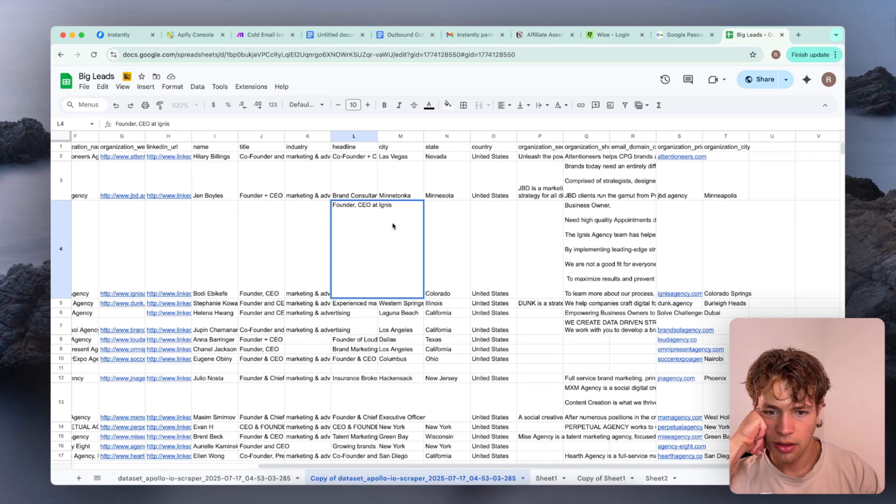
pyautogui.click(463, 226)
pyautogui.doubleClick(418, 224)
pyautogui.doubleClick(448, 228)
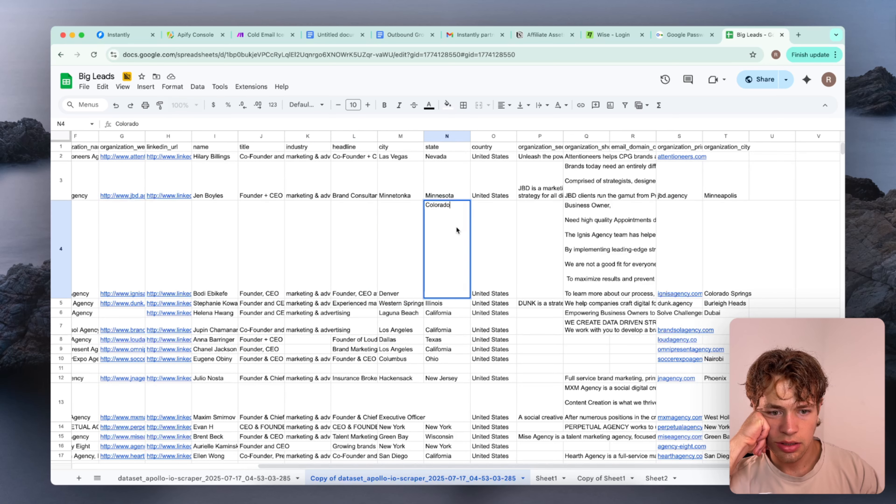
pyautogui.doubleClick(479, 229)
# Read the full company description texts in columns P and Q for several leads, including rows 3, 35 and 36
pyautogui.doubleClick(523, 218)
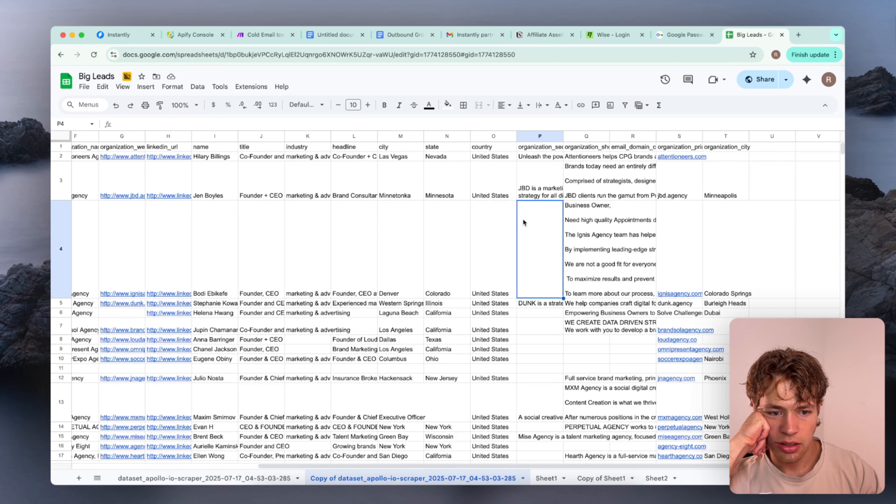
pyautogui.doubleClick(536, 149)
pyautogui.doubleClick(542, 175)
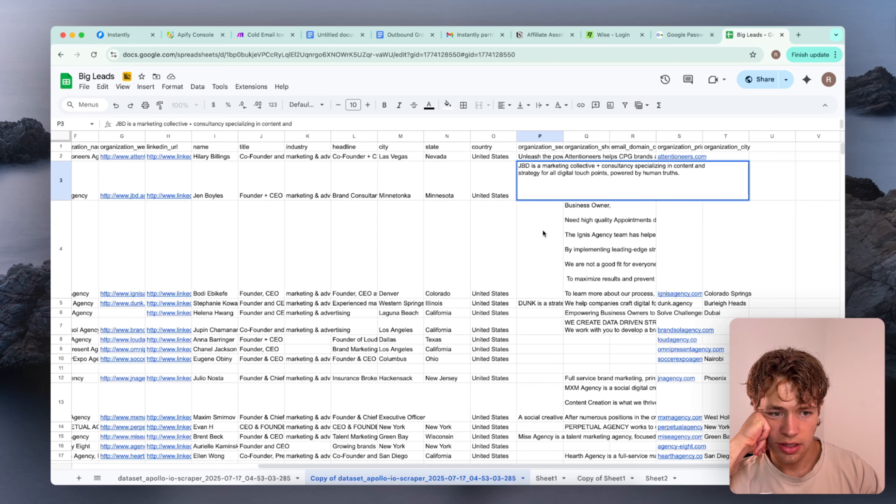
pyautogui.click(540, 239)
pyautogui.scroll(-3, 540, 241)
pyautogui.scroll(-10, 540, 240)
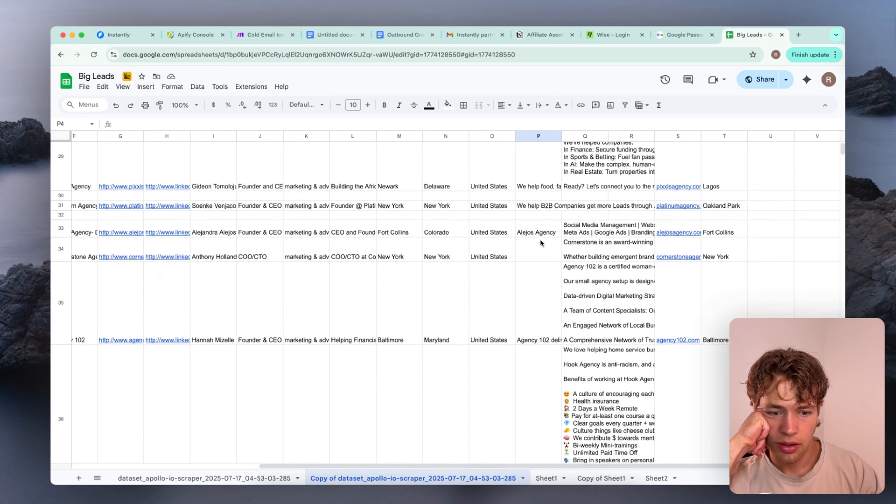
pyautogui.doubleClick(540, 239)
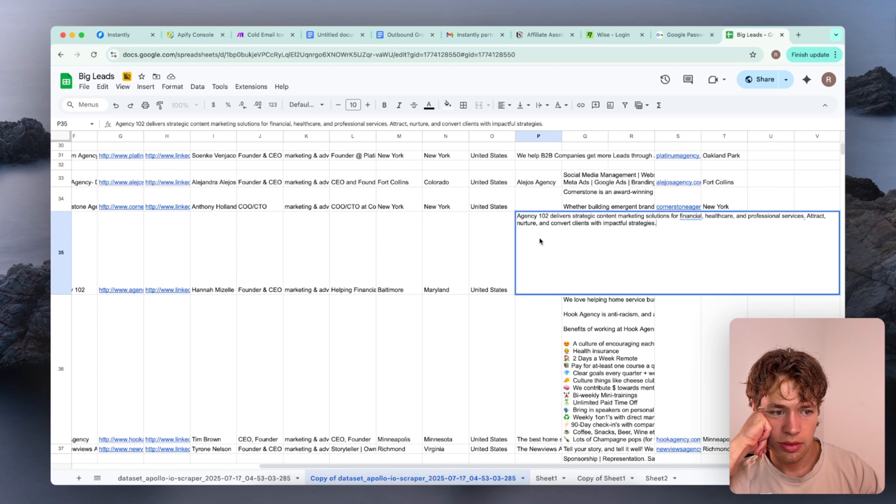
pyautogui.click(539, 325)
pyautogui.scroll(-2, 539, 324)
pyautogui.doubleClick(539, 324)
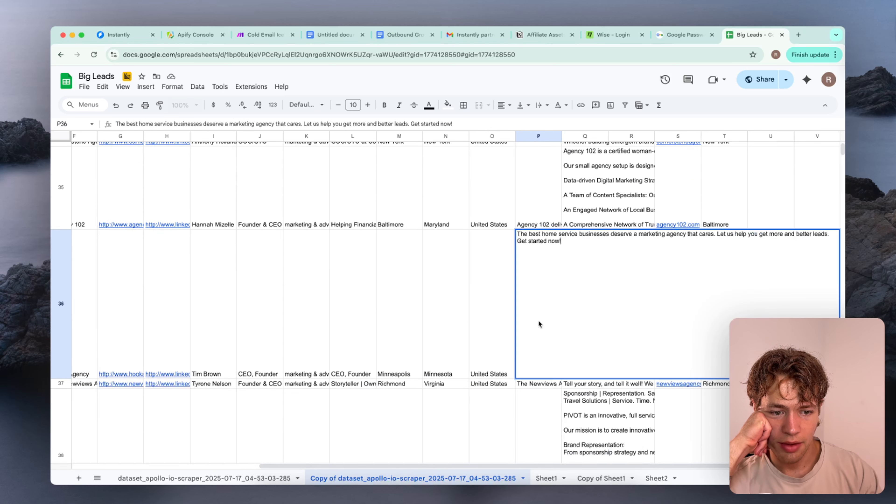
pyautogui.click(502, 322)
pyautogui.doubleClick(602, 290)
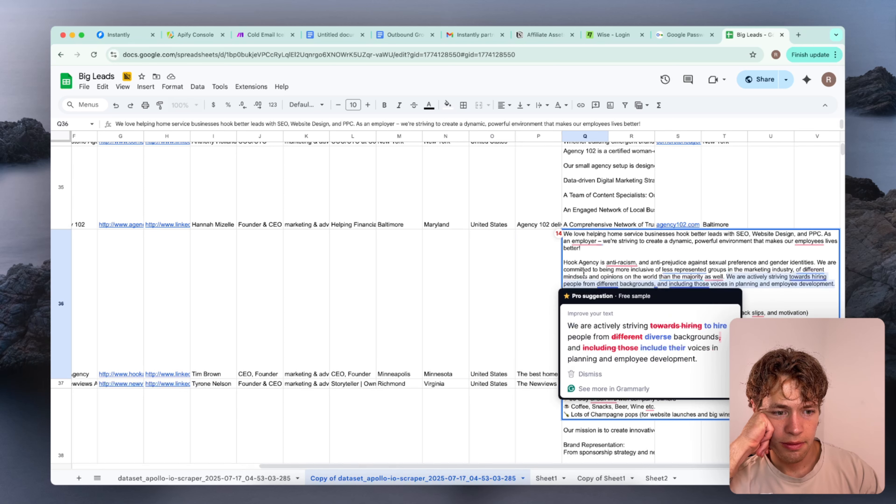
pyautogui.click(545, 267)
# Check the full header names of columns Q to S and the organization city value in row 3
pyautogui.scroll(15, 611, 257)
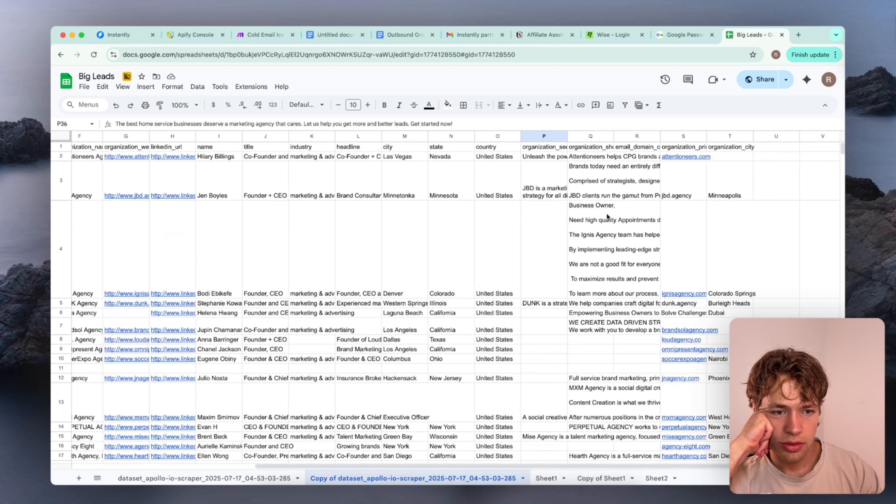
pyautogui.click(593, 149)
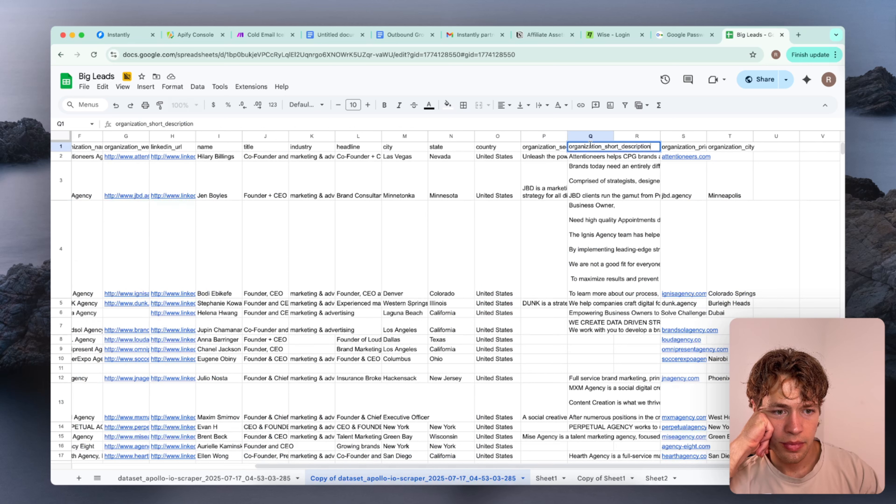
pyautogui.click(595, 161)
pyautogui.click(593, 148)
pyautogui.doubleClick(633, 149)
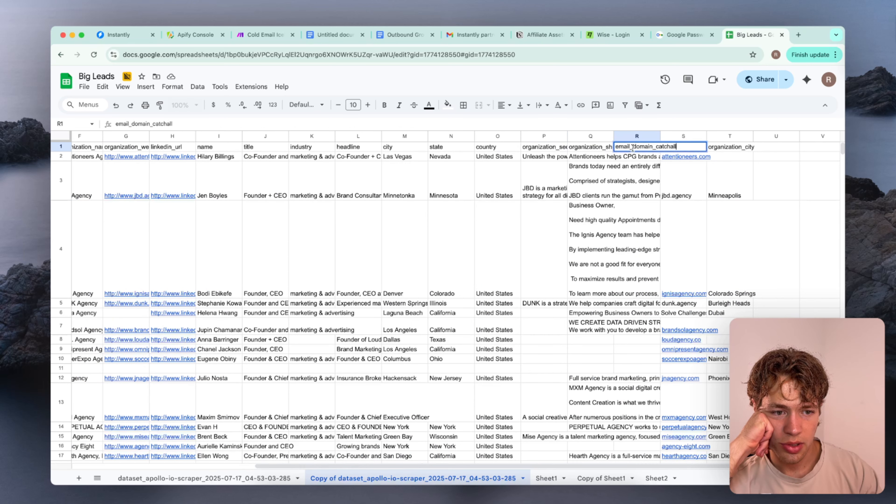
pyautogui.press('Escape')
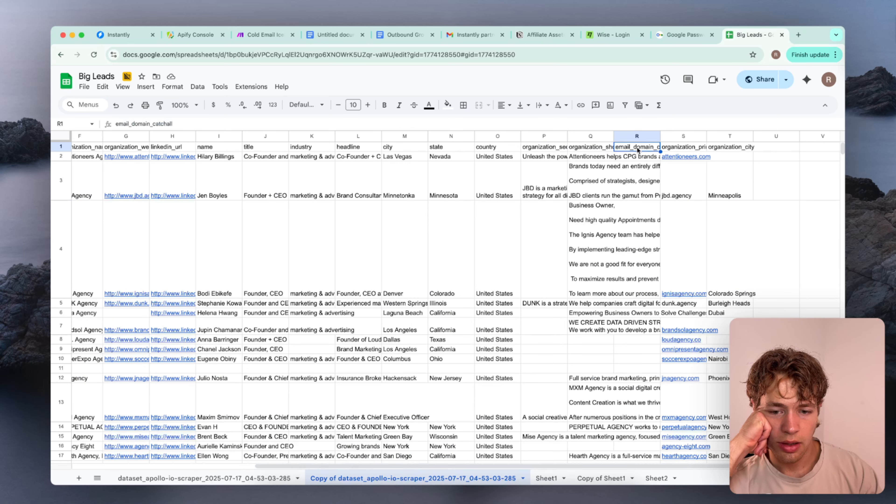
pyautogui.doubleClick(686, 146)
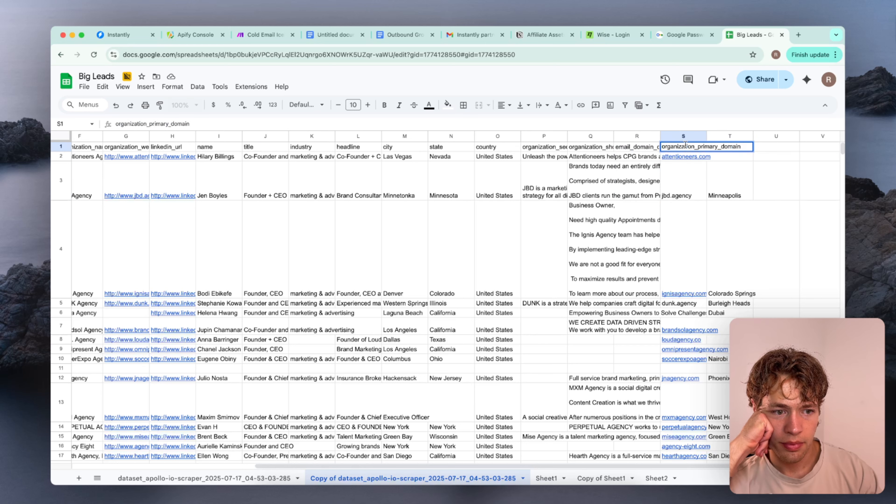
pyautogui.doubleClick(729, 187)
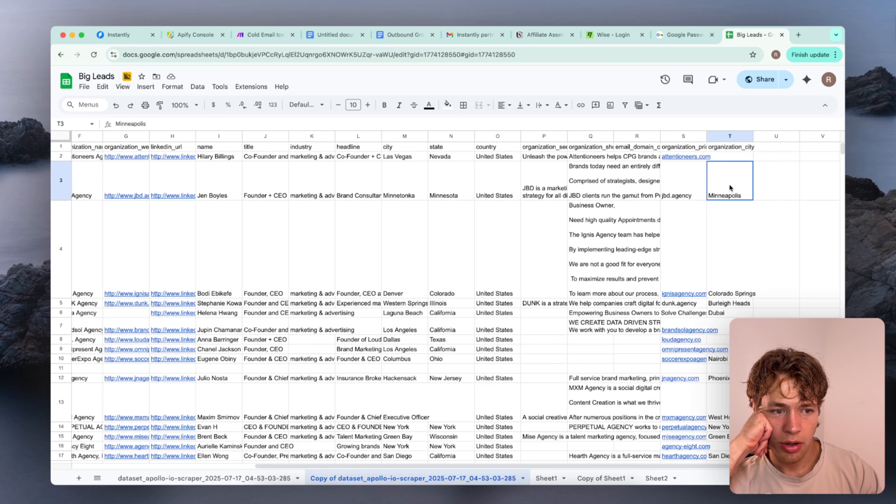
pyautogui.click(694, 187)
pyautogui.click(594, 148)
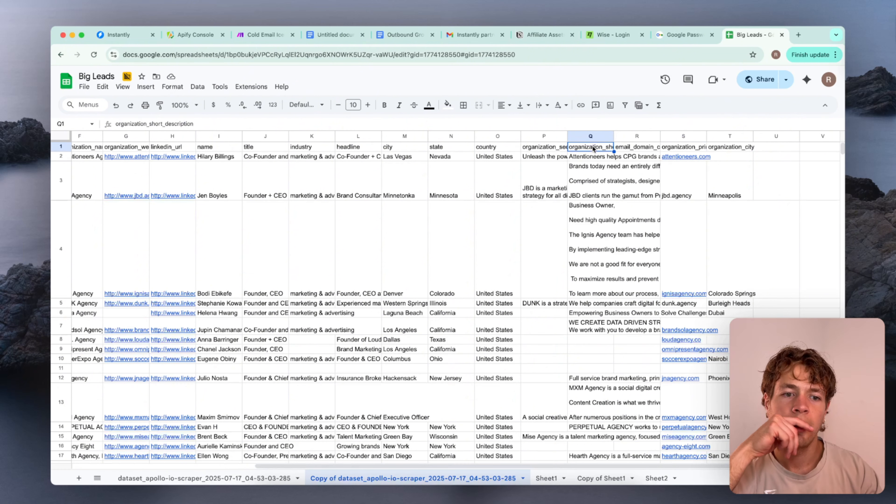
# Check the full header names of columns P, Q and R on the copied dataset sheet
pyautogui.doubleClick(547, 169)
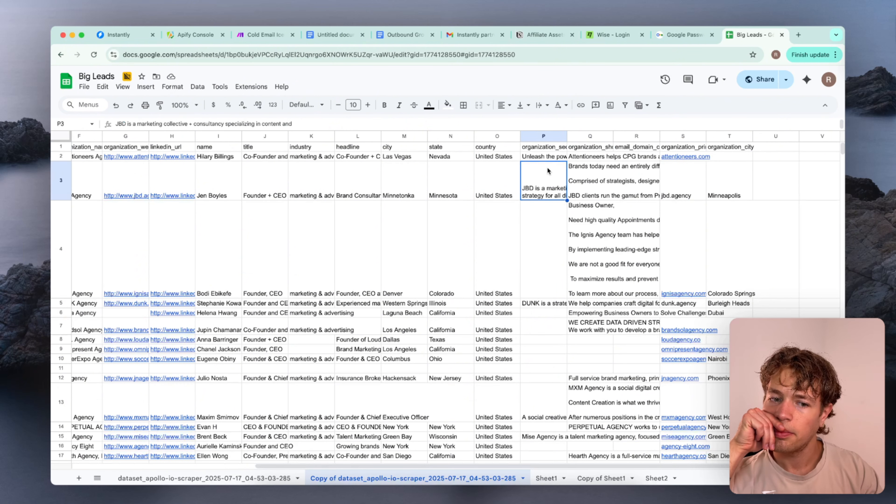
pyautogui.click(561, 204)
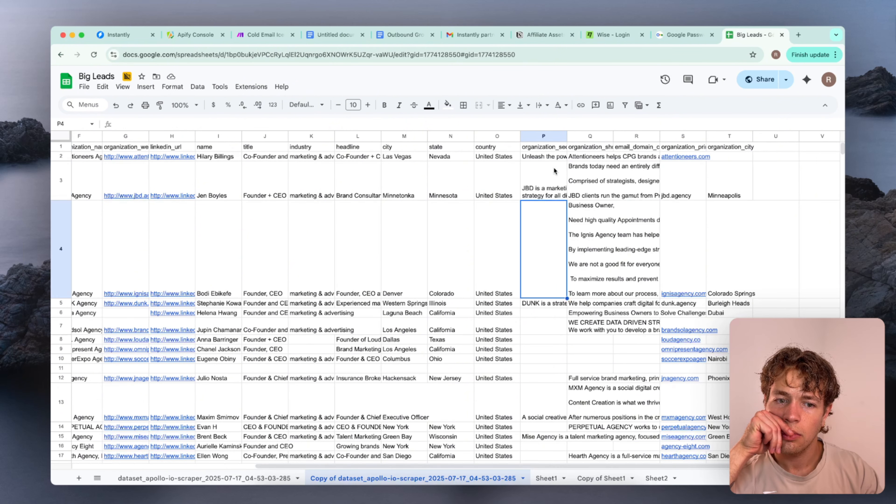
pyautogui.doubleClick(556, 148)
pyautogui.click(602, 170)
pyautogui.doubleClick(600, 148)
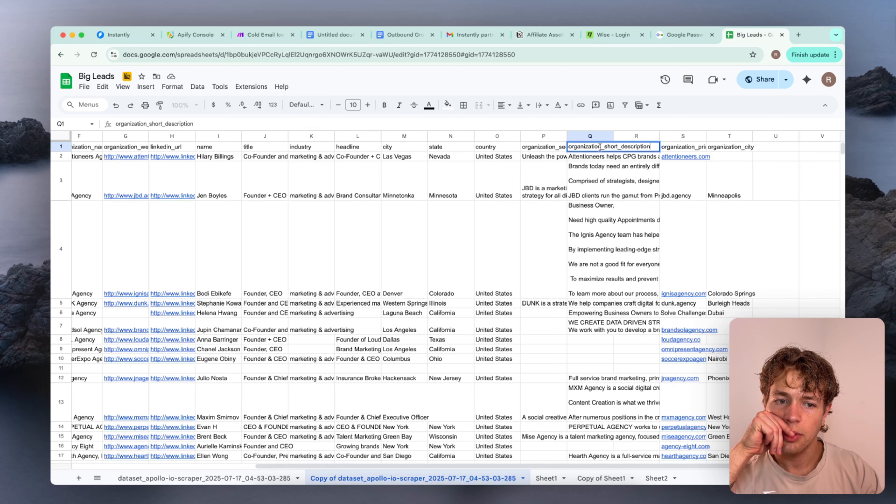
pyautogui.click(601, 159)
pyautogui.doubleClick(630, 146)
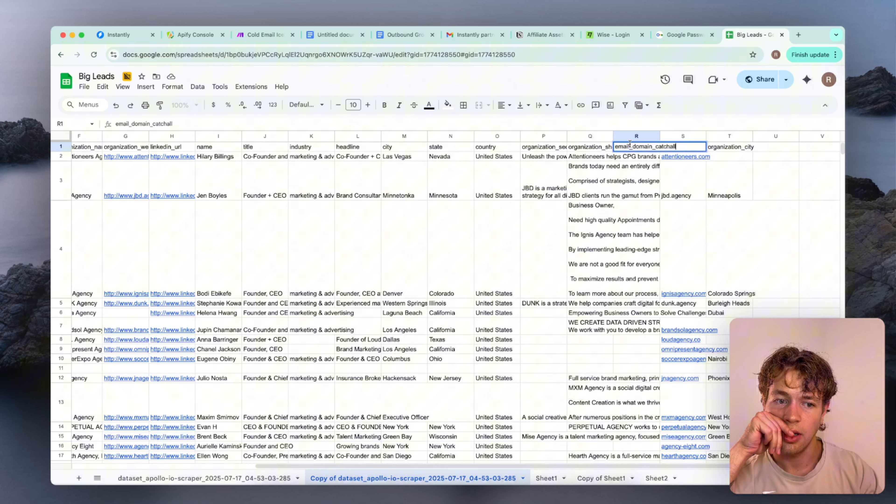
pyautogui.click(631, 165)
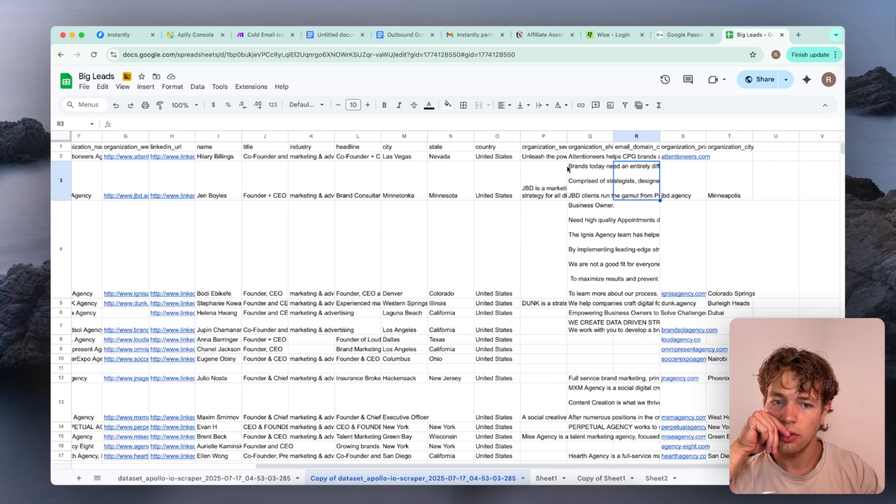
# Highlight columns A through Q on the copied dataset sheet to review the range of available lead fields
pyautogui.hscroll(-1, 440, 176)
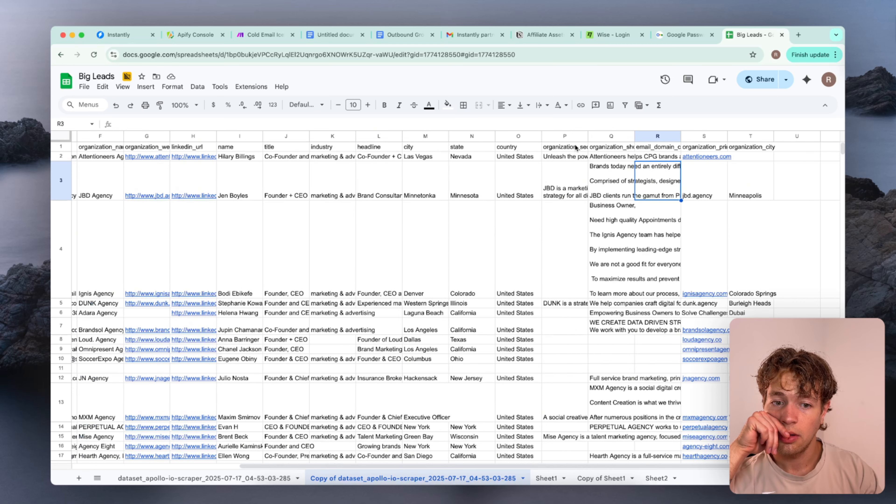
pyautogui.click(600, 136)
pyautogui.hscroll(-6, 604, 142)
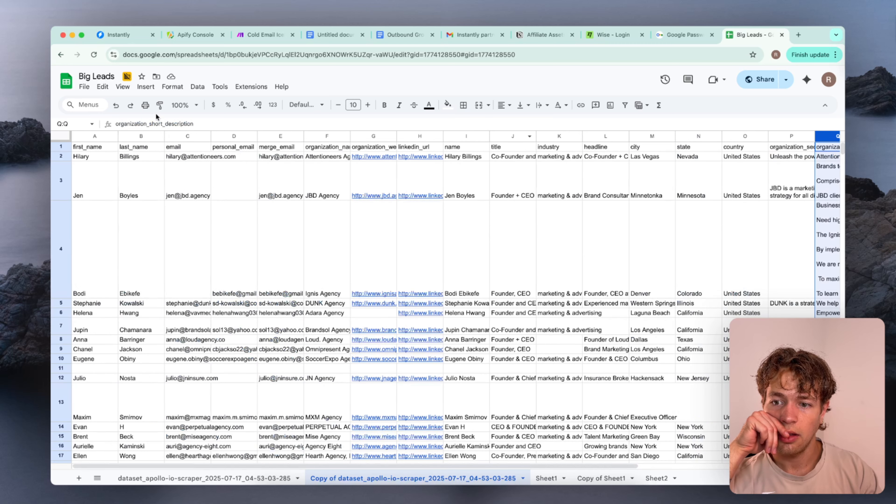
pyautogui.keyDown('shift'); pyautogui.click(97, 136); pyautogui.keyUp('shift')
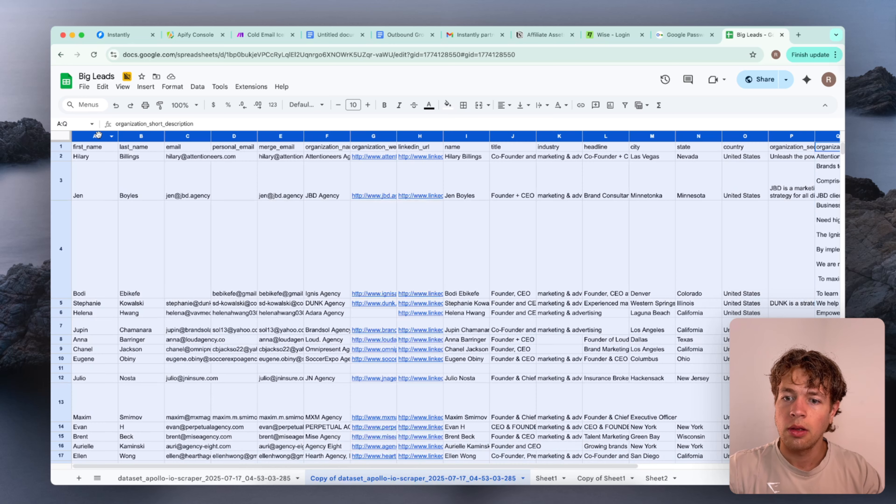
pyautogui.click(493, 174)
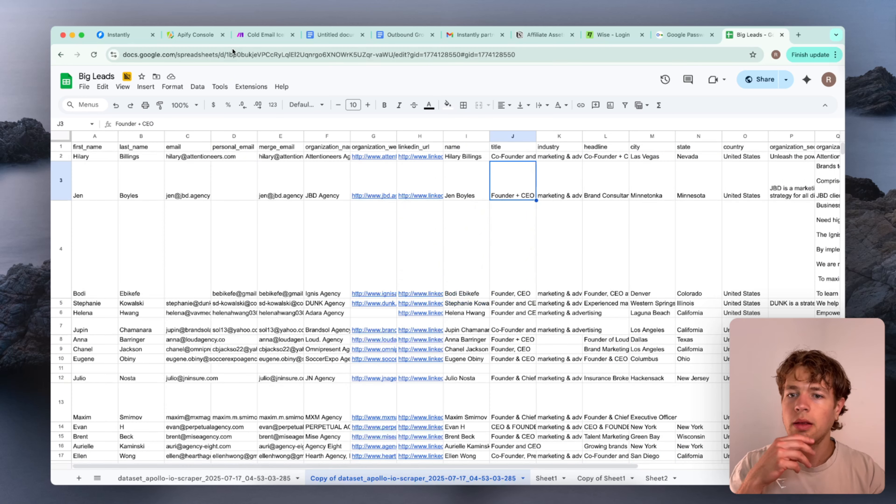
# Switch to the Make Cold Email Icebreaker scenario and close the OpenAI module's settings without saving
pyautogui.click(260, 37)
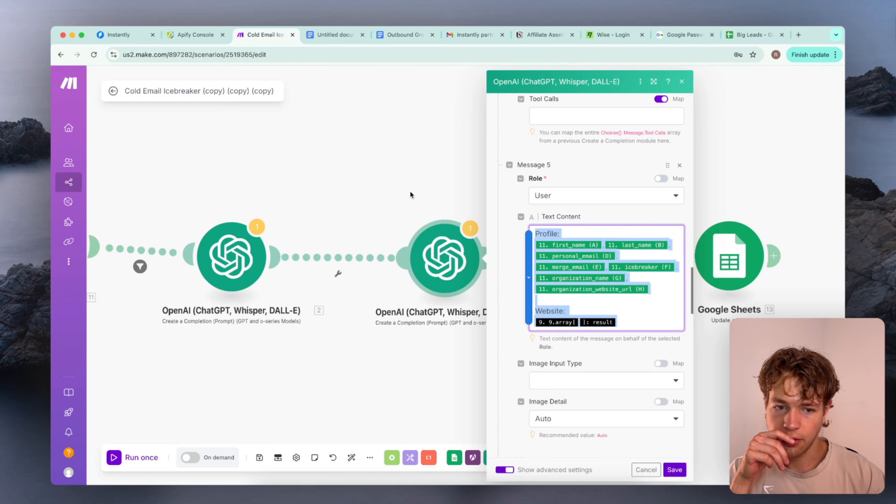
pyautogui.click(495, 244)
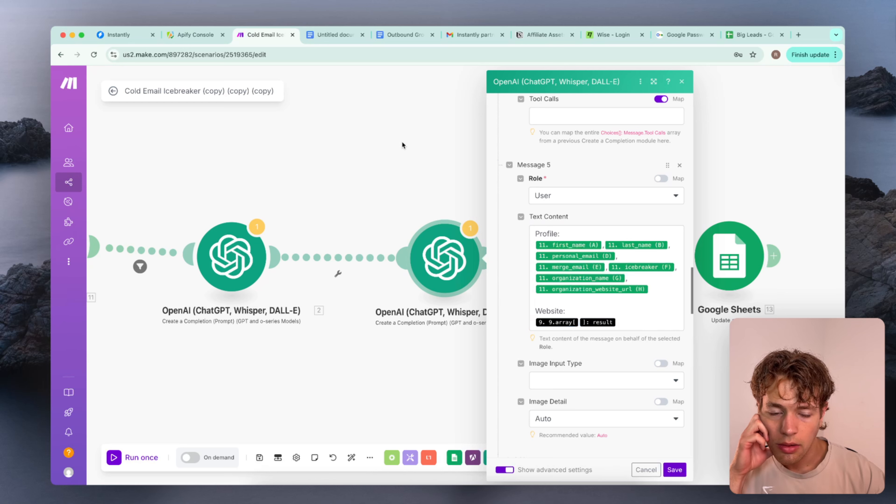
pyautogui.click(682, 83)
pyautogui.hscroll(-7, 456, 165)
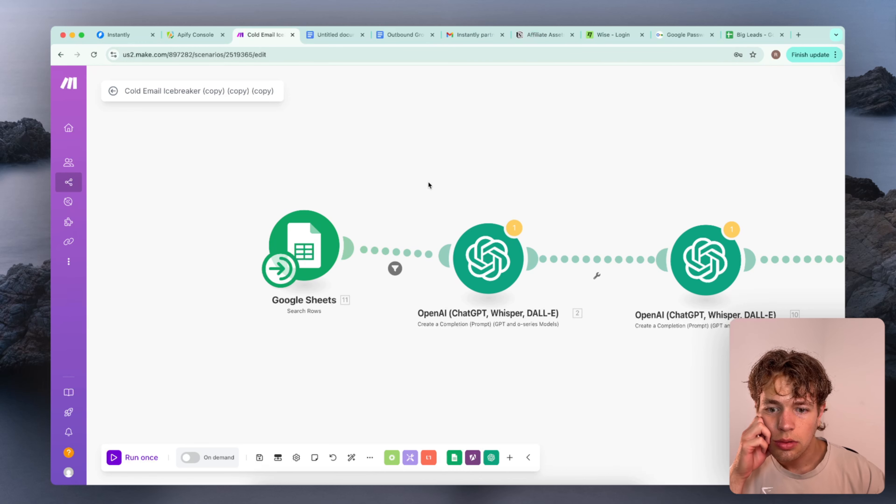
# Review the Google Sheets Search Rows module's spreadsheet, sheet name, column range and filter settings, then close it
pyautogui.click(316, 240)
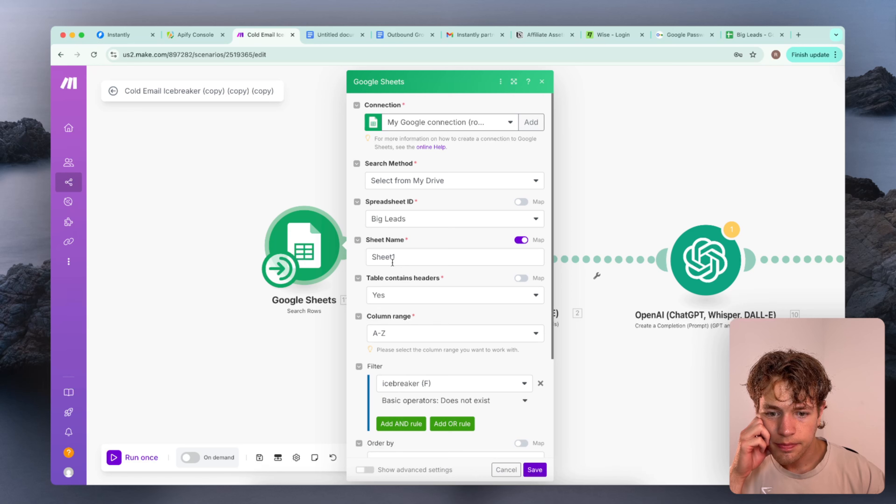
pyautogui.scroll(-4, 393, 255)
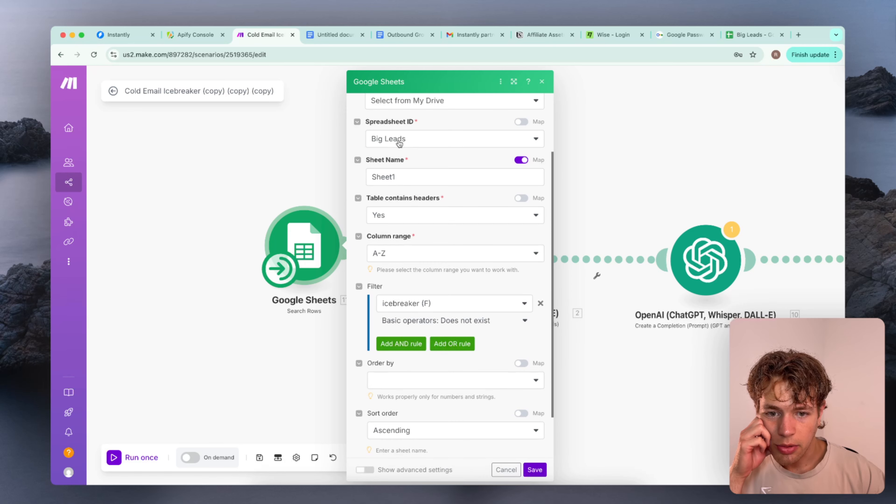
pyautogui.click(403, 176)
pyautogui.click(617, 99)
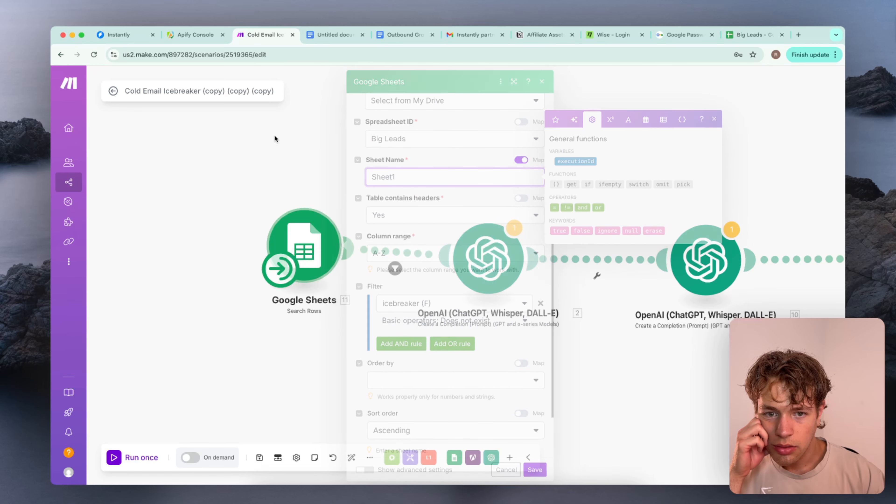
# In the Big Leads spreadsheet, duplicate the copied apollo-io-scraper dataset sheet and rename the duplicate Sheet0
pyautogui.click(737, 35)
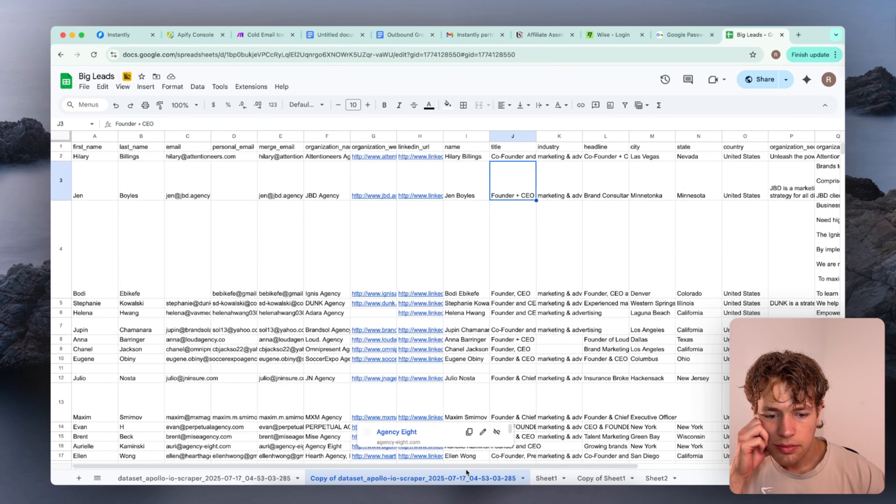
pyautogui.click(524, 479)
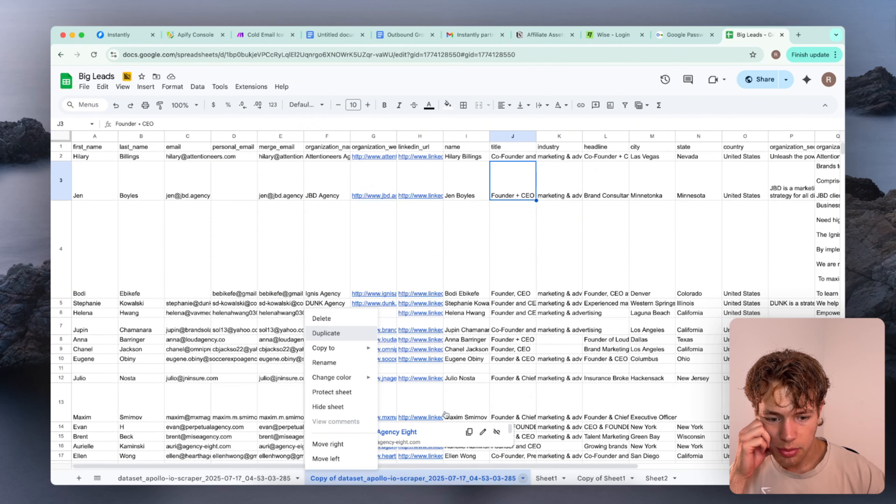
pyautogui.click(326, 333)
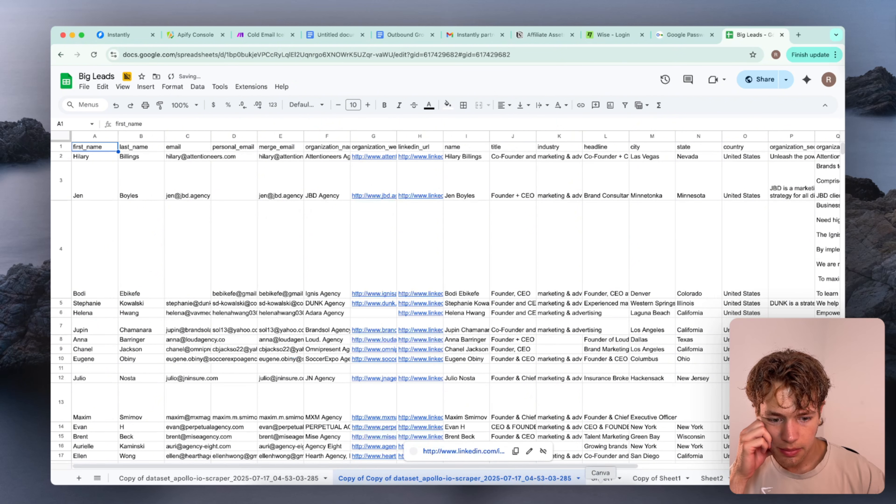
pyautogui.click(580, 480)
pyautogui.click(366, 363)
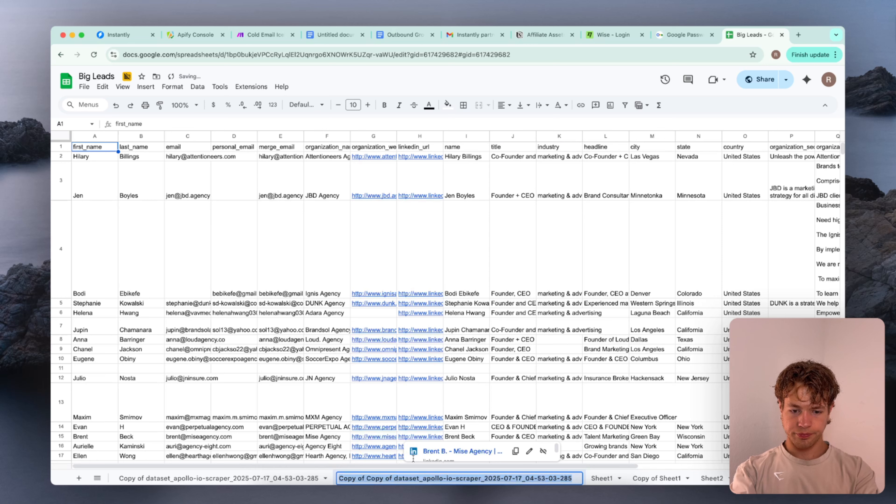
pyautogui.write('Sheet0')
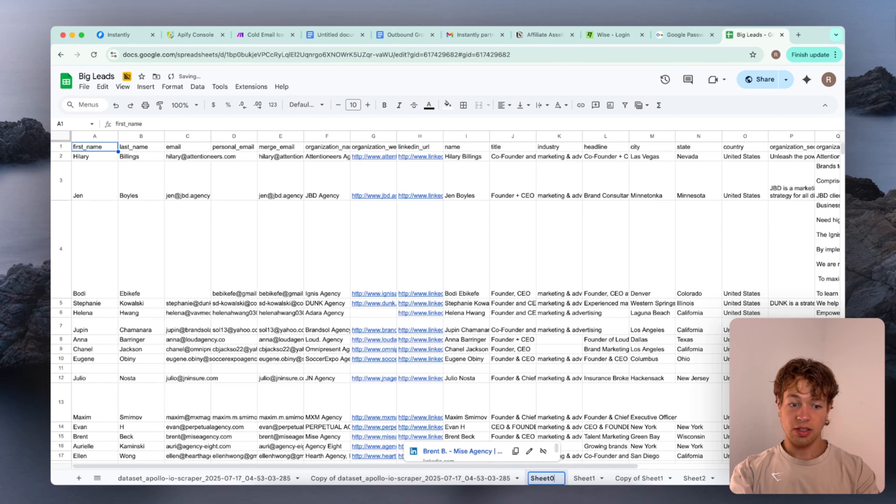
pyautogui.press('Return')
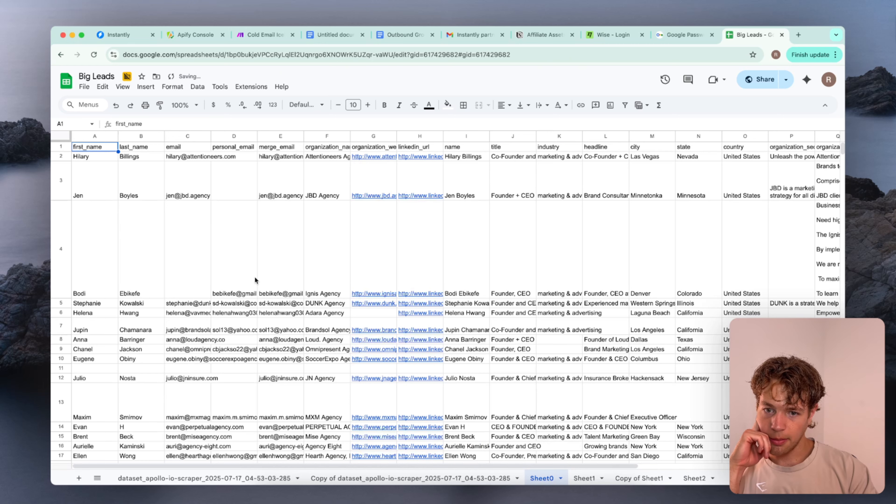
# Inspect the email and personal_email columns of Sheet0 across the lead rows for filled and empty cells
pyautogui.click(226, 242)
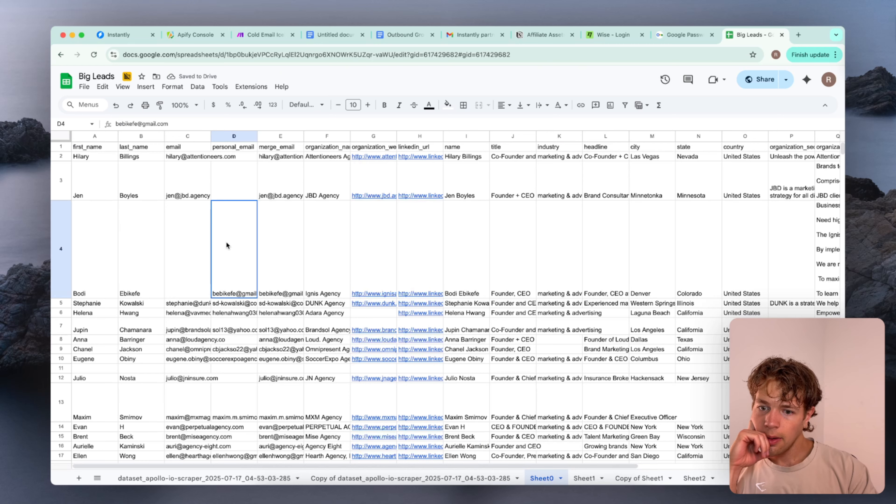
pyautogui.click(202, 229)
pyautogui.click(230, 171)
pyautogui.scroll(-10, 230, 169)
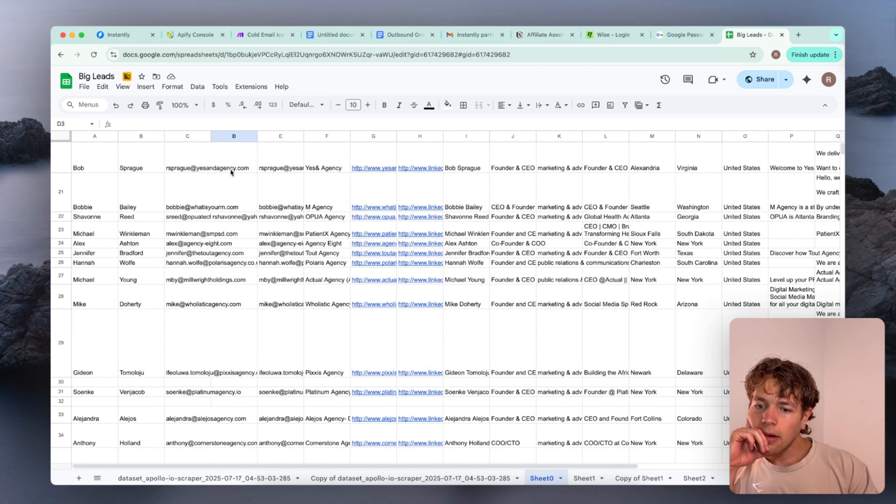
pyautogui.click(230, 196)
pyautogui.press('Down')
pyautogui.press('Down')
pyautogui.click(233, 208)
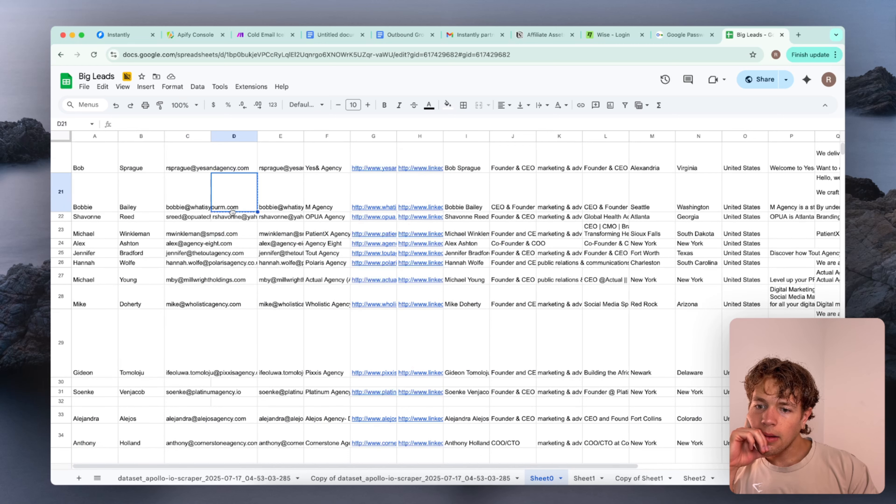
pyautogui.doubleClick(233, 216)
pyautogui.click(234, 234)
pyautogui.scroll(-20, 233, 234)
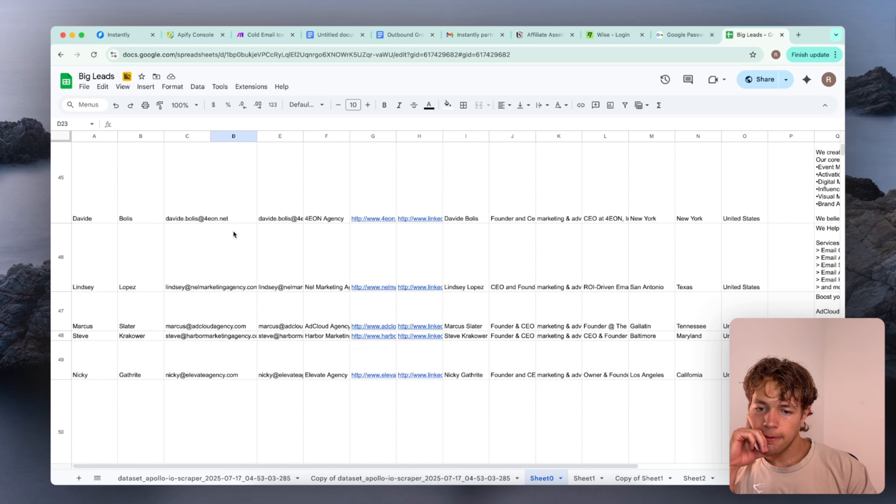
pyautogui.doubleClick(233, 234)
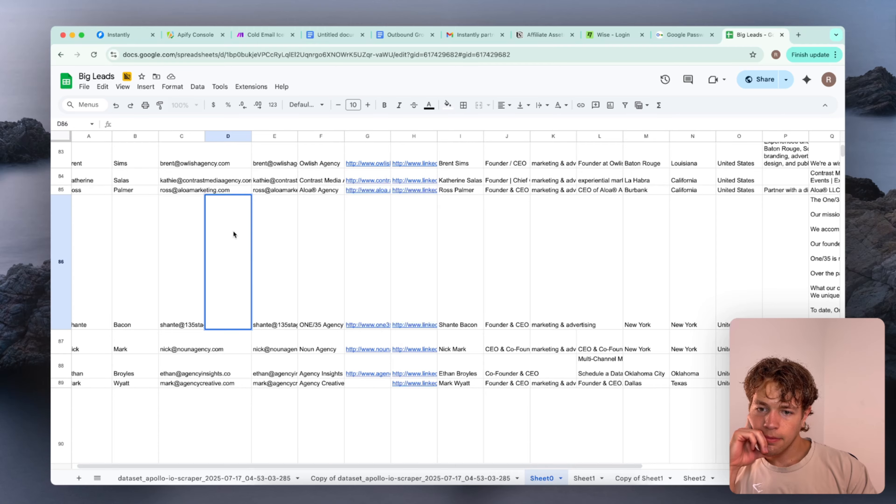
# Examine the merge_email column of Sheet0 further down the lead list, including rows 86 and 373
pyautogui.click(278, 230)
pyautogui.scroll(-20, 202, 325)
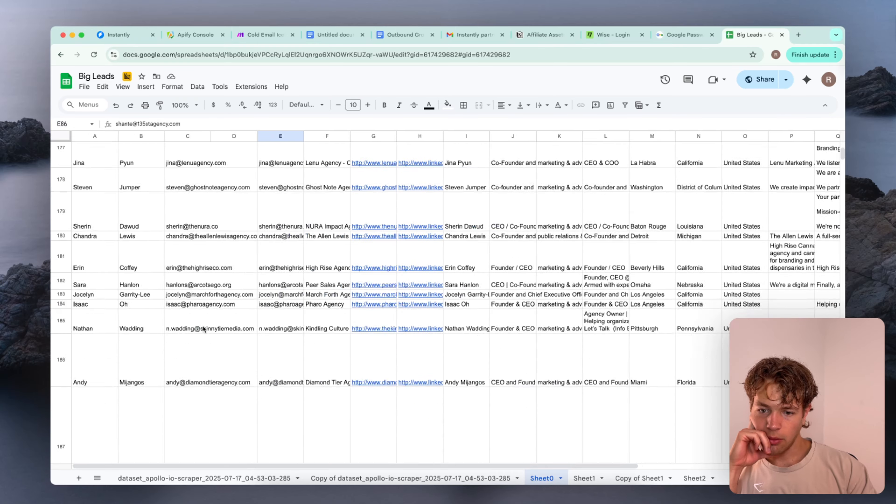
pyautogui.scroll(-20, 203, 329)
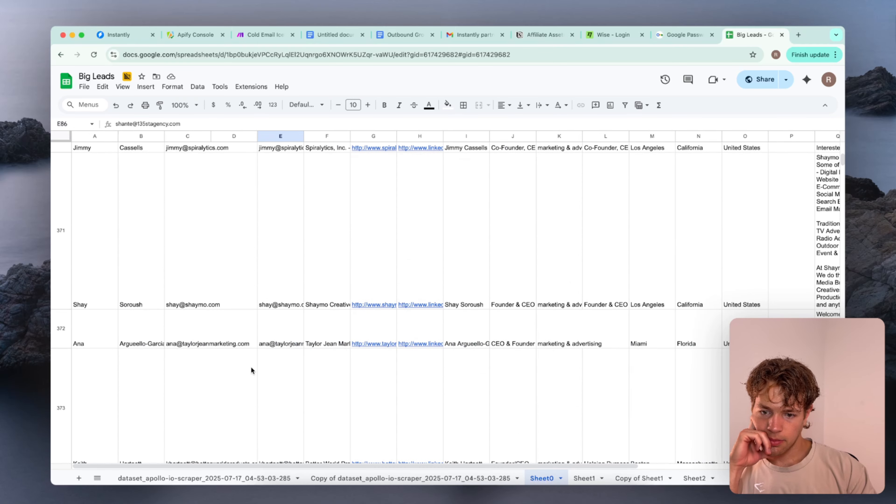
pyautogui.doubleClick(251, 370)
pyautogui.click(285, 370)
pyautogui.scroll(-15, 285, 371)
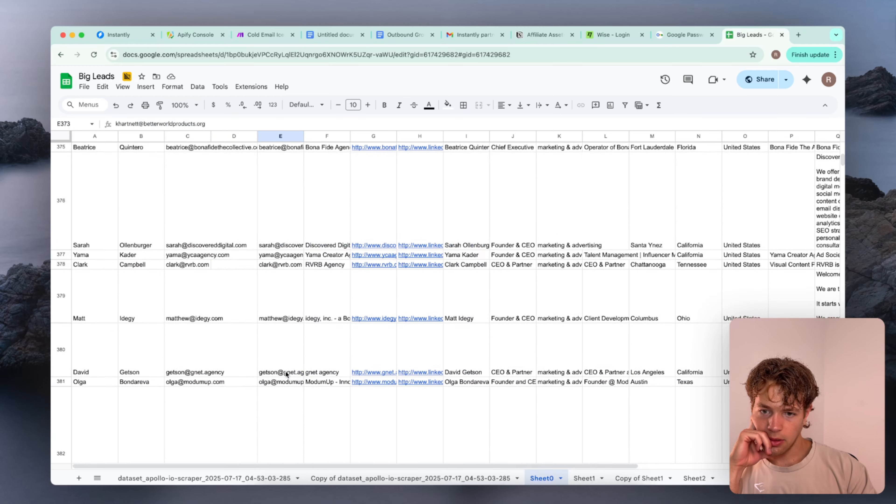
pyautogui.scroll(-15, 285, 371)
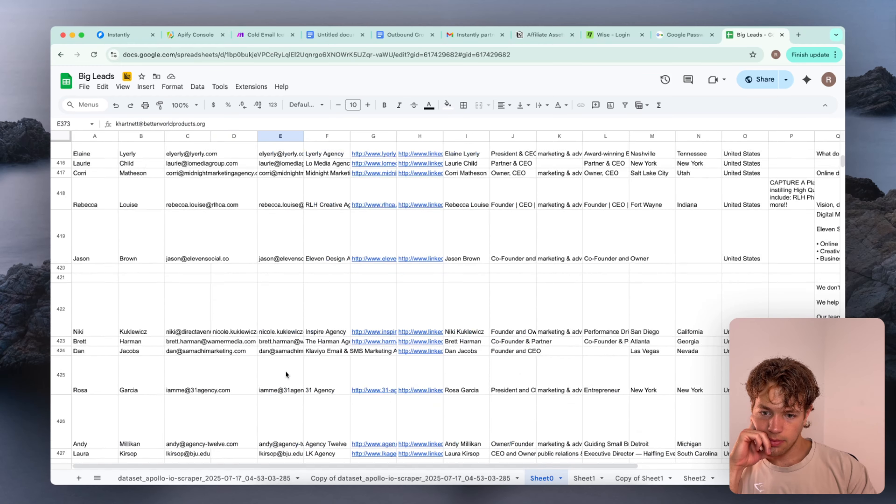
# Clear the entire contents of the personal_email column D on Sheet0, including its header
pyautogui.scroll(20, 278, 337)
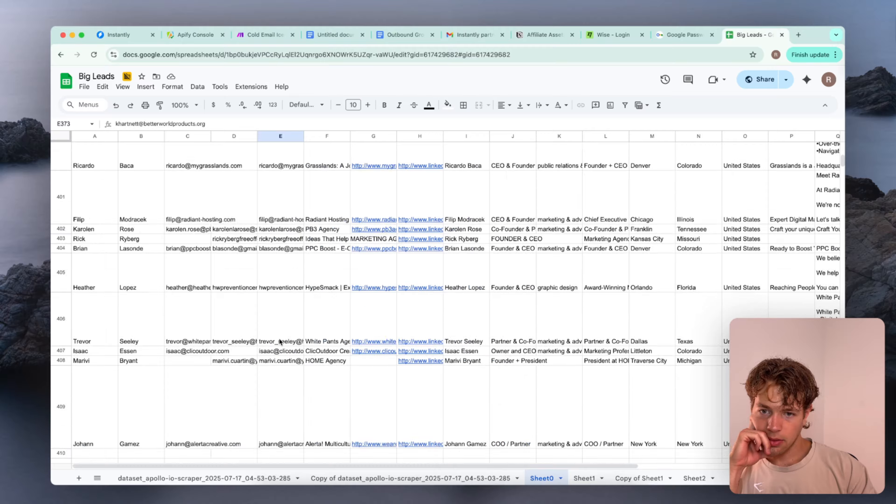
pyautogui.scroll(20, 279, 338)
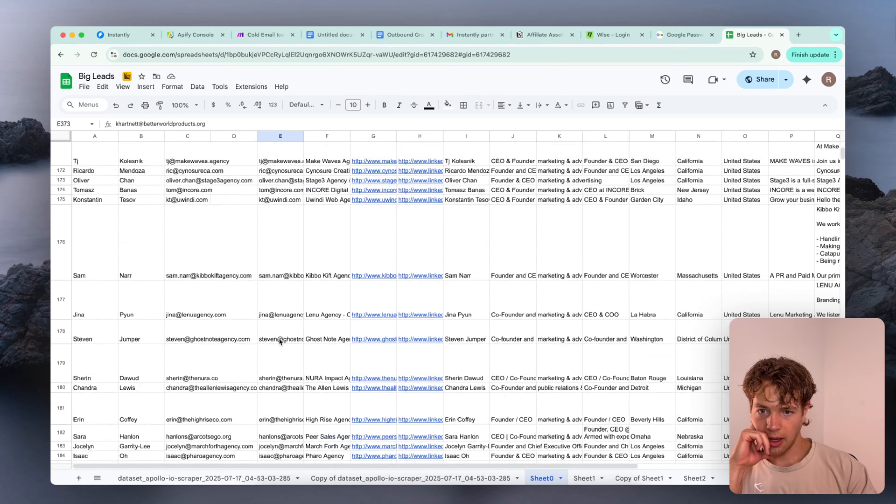
pyautogui.scroll(15, 280, 338)
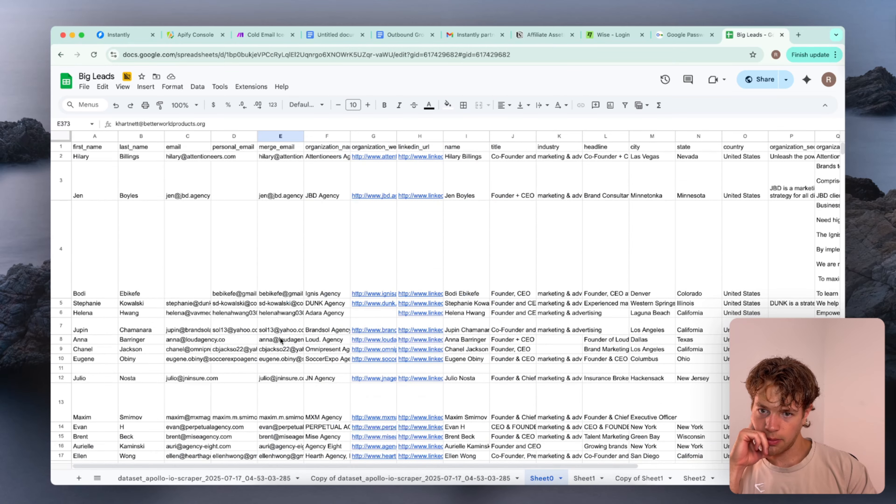
pyautogui.click(231, 136)
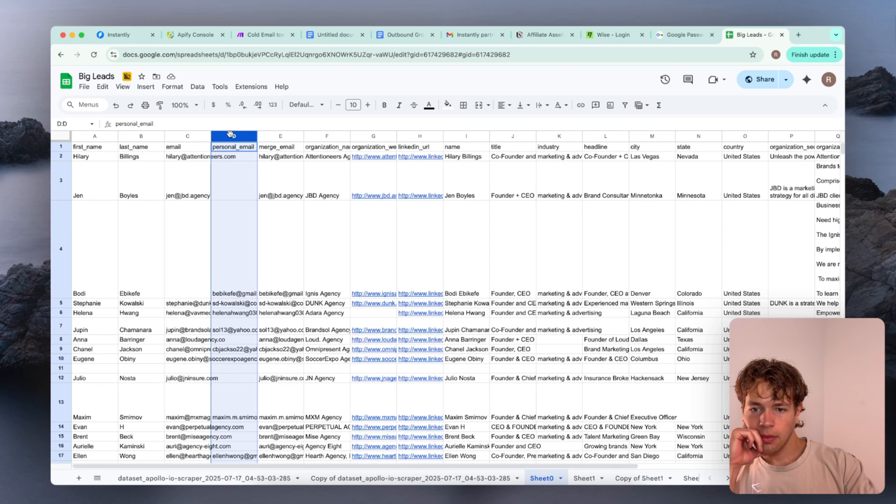
pyautogui.press('Delete')
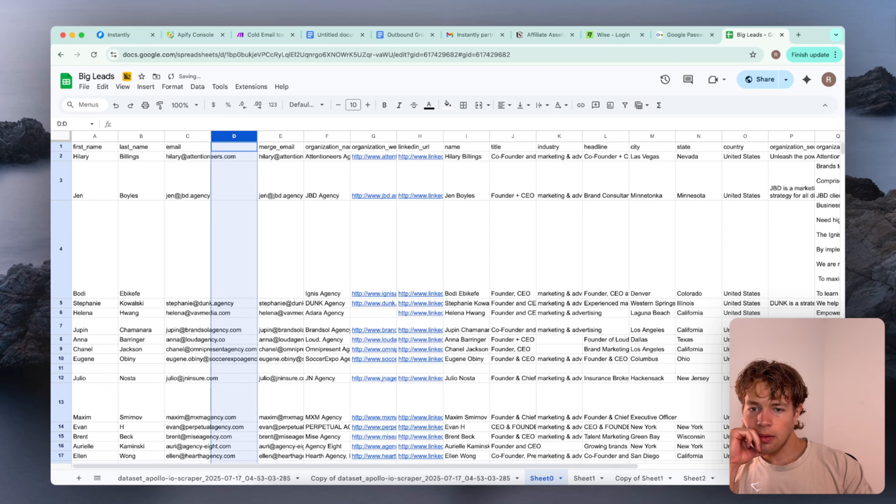
# Delete the emptied column D and the merge_email column from Sheet0
pyautogui.rightClick(231, 136)
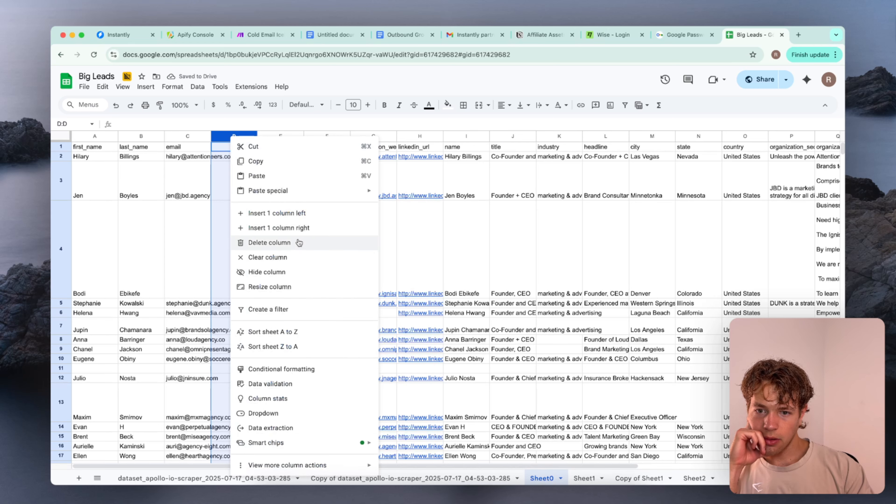
pyautogui.click(277, 212)
pyautogui.rightClick(232, 140)
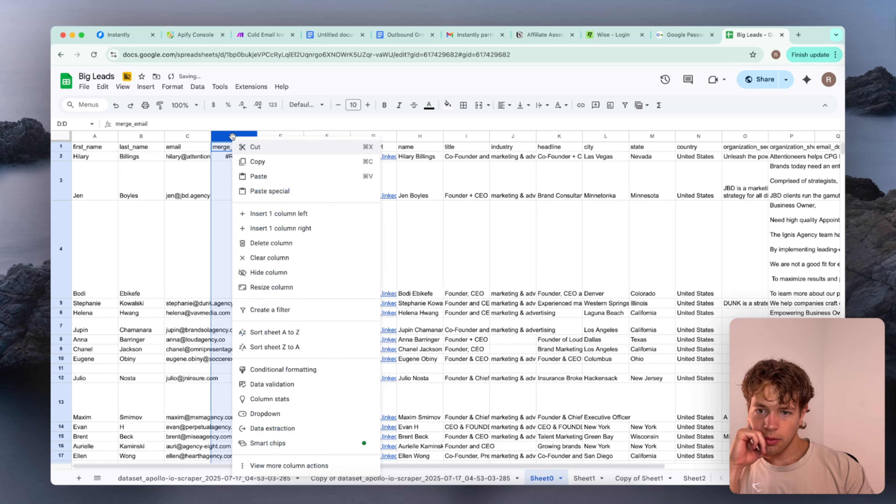
pyautogui.click(298, 248)
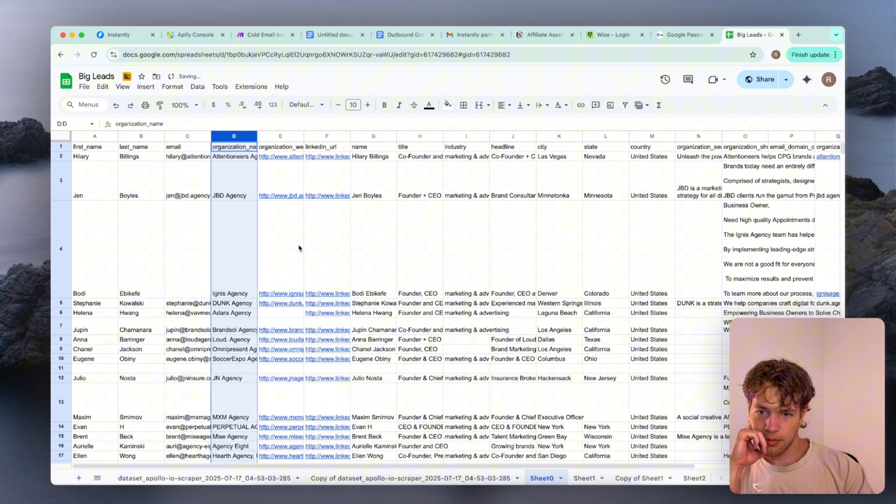
pyautogui.click(183, 191)
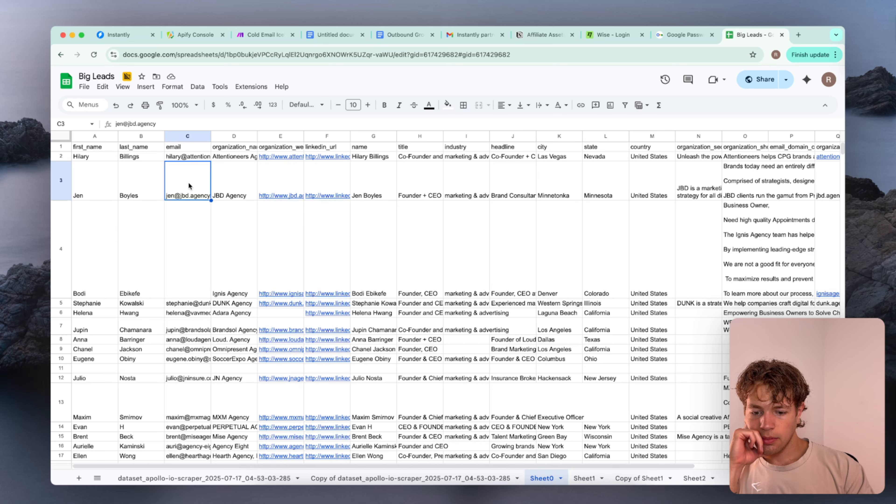
# Undo the column deletions and the clearing of the personal_email column on Sheet0
pyautogui.press('super+z')
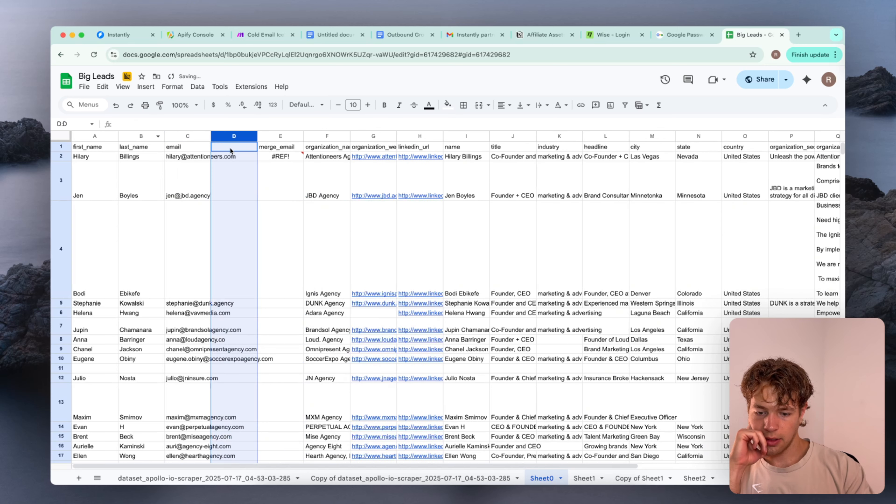
pyautogui.press('super+z')
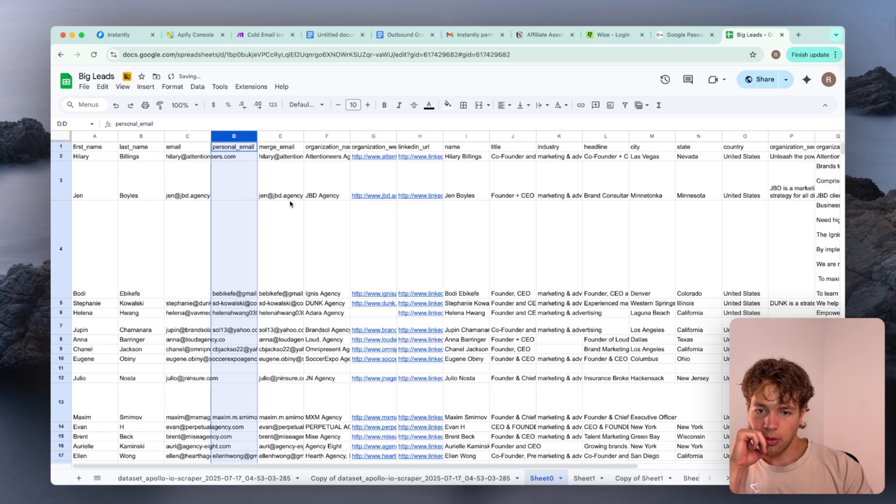
# Compare the email, personal_email and merge_email cells in rows 3 and 4 of Sheet0
pyautogui.click(289, 202)
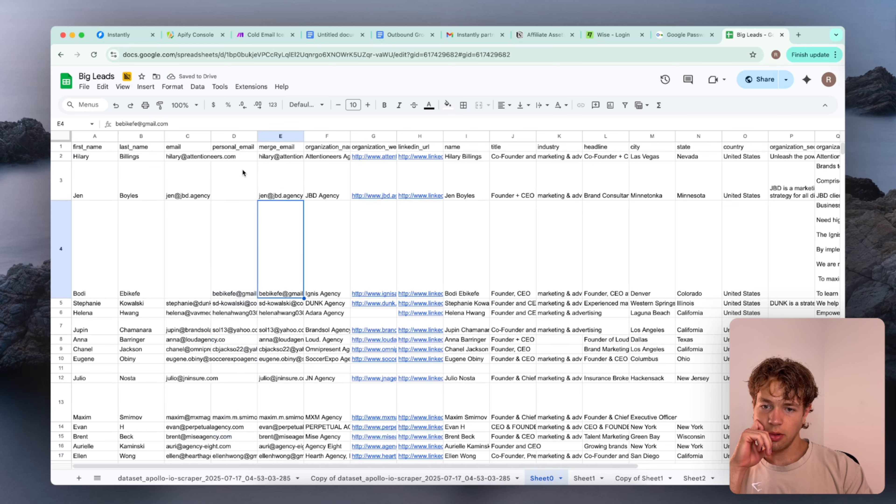
pyautogui.click(284, 183)
pyautogui.click(281, 229)
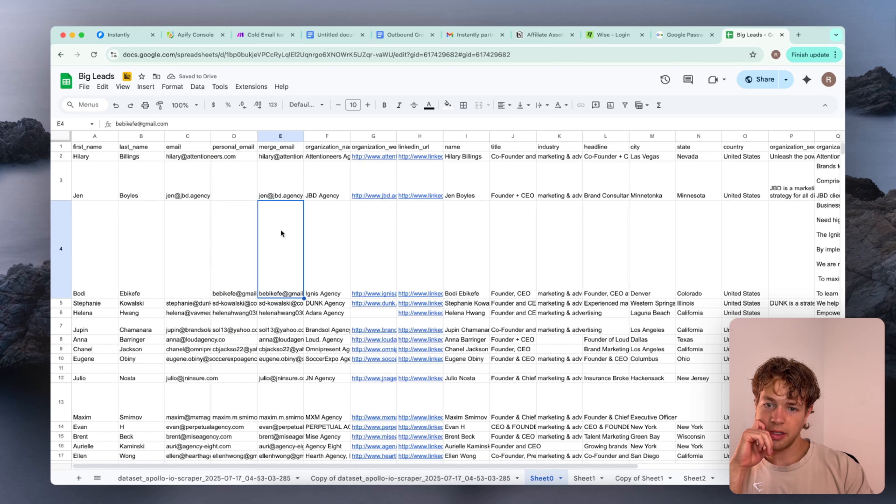
pyautogui.doubleClick(184, 269)
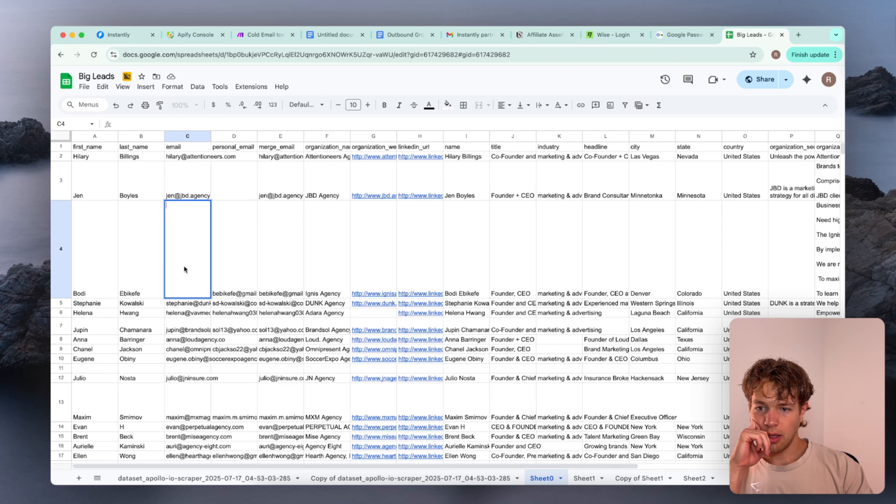
pyautogui.click(238, 246)
pyautogui.doubleClick(202, 235)
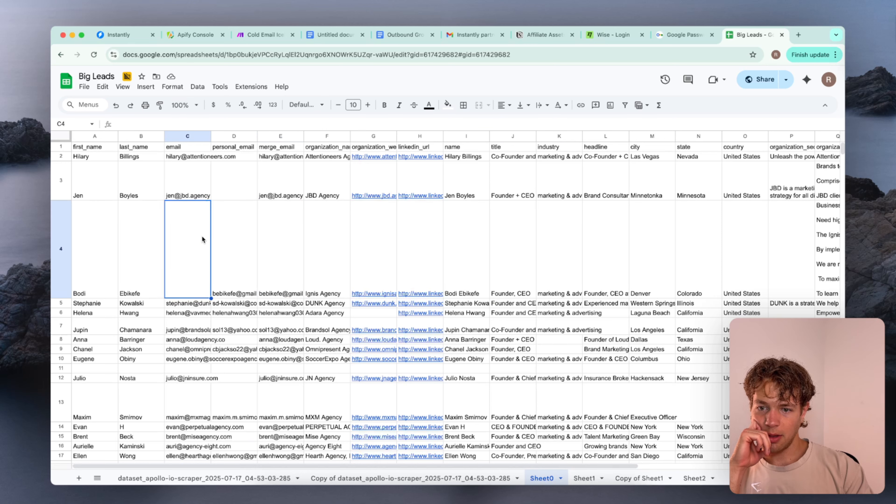
pyautogui.click(197, 181)
pyautogui.click(245, 223)
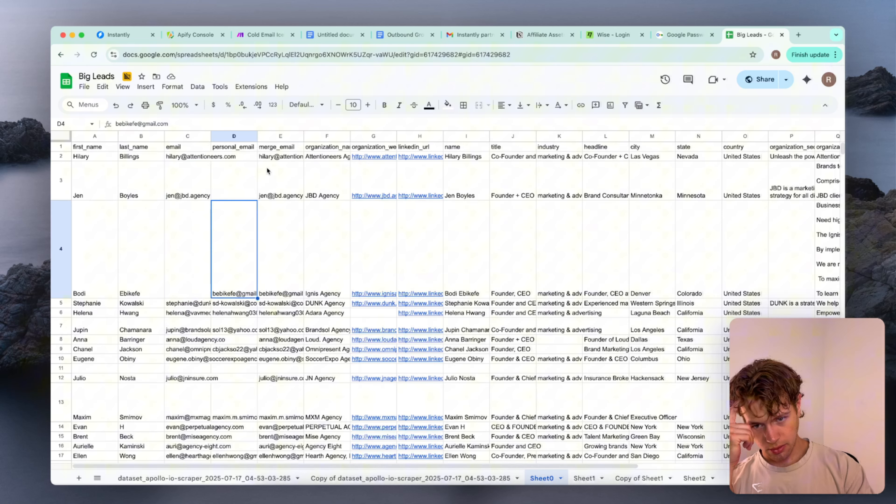
# Move merge_email to column C beside last_name, and move the email and personal_email columns to the end of Sheet0's data
pyautogui.click(276, 137)
pyautogui.moveTo(276, 136); pyautogui.dragTo(190, 136)
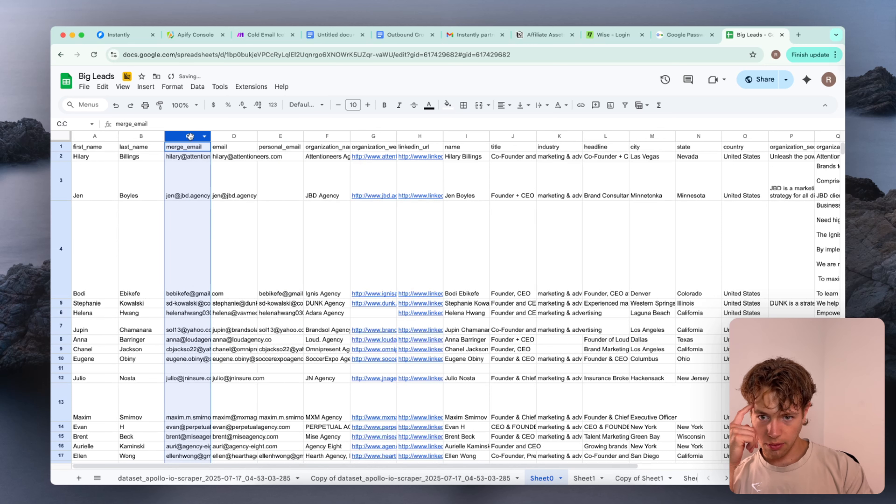
pyautogui.click(235, 139)
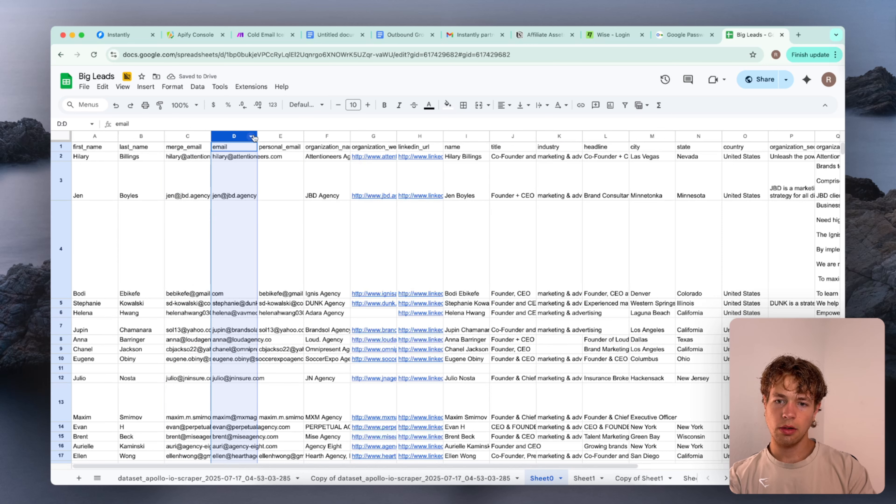
pyautogui.keyDown('shift'); pyautogui.click(271, 135); pyautogui.keyUp('shift')
pyautogui.moveTo(271, 135); pyautogui.dragTo(744, 146)
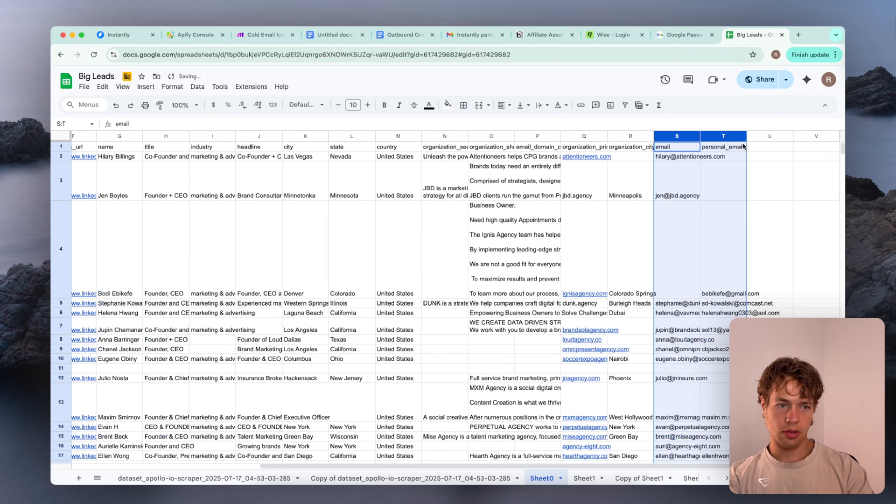
pyautogui.click(585, 232)
pyautogui.hscroll(-5, 585, 232)
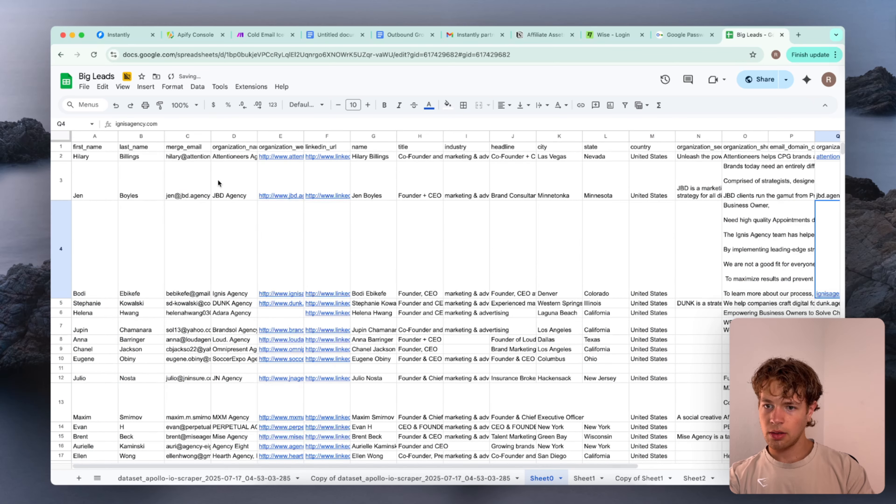
pyautogui.click(195, 277)
pyautogui.scroll(-10, 194, 274)
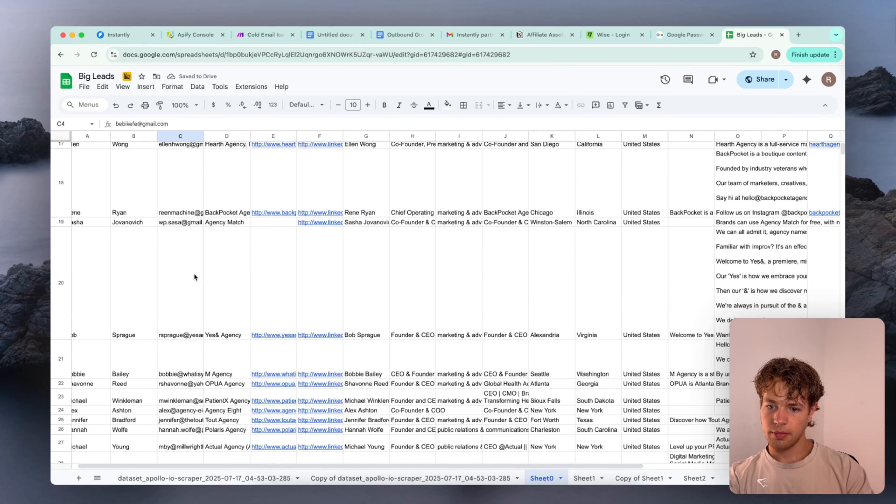
pyautogui.scroll(10, 194, 273)
pyautogui.click(219, 184)
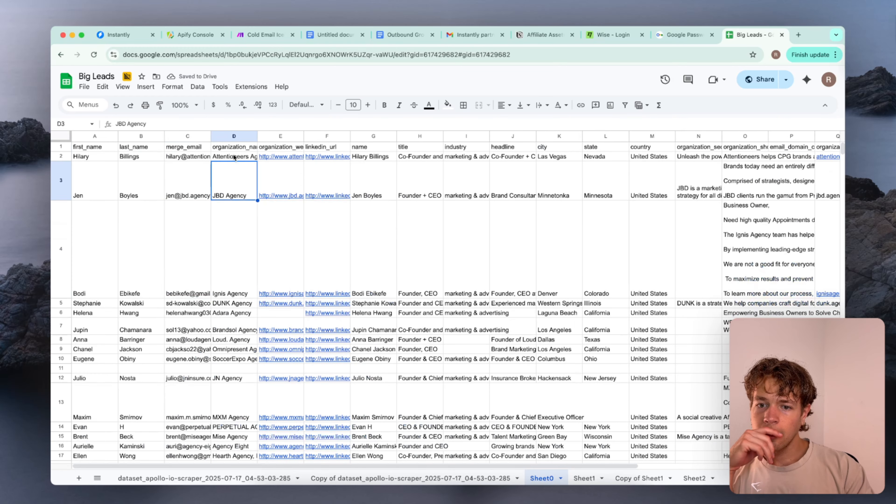
# Move the organization_website_url and linkedin_url columns together to the far end of Sheet0, past personal_email
pyautogui.click(280, 136)
pyautogui.keyDown('shift'); pyautogui.click(325, 137); pyautogui.keyUp('shift')
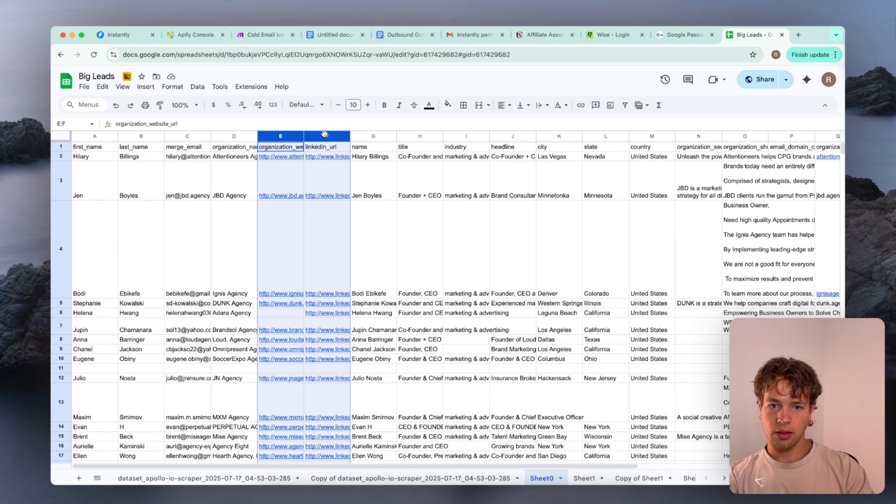
pyautogui.hscroll(5, 767, 162)
pyautogui.moveTo(767, 162); pyautogui.dragTo(737, 163)
pyautogui.hscroll(-6, 656, 173)
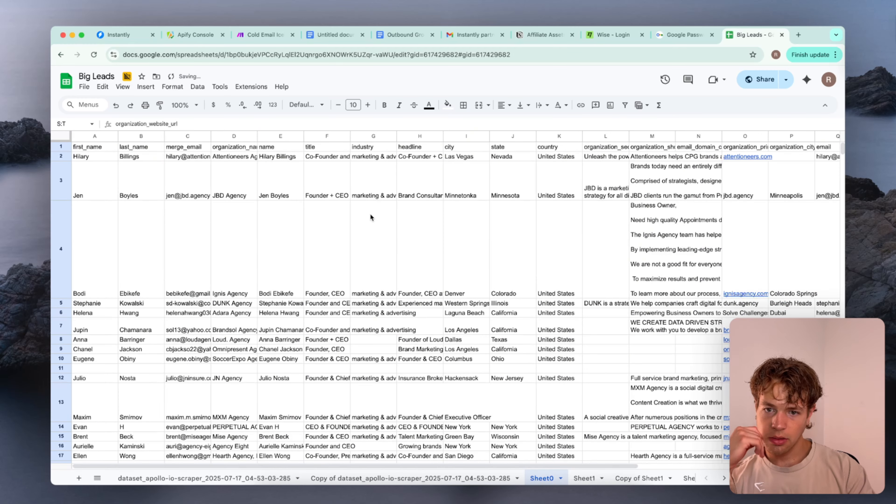
pyautogui.click(270, 221)
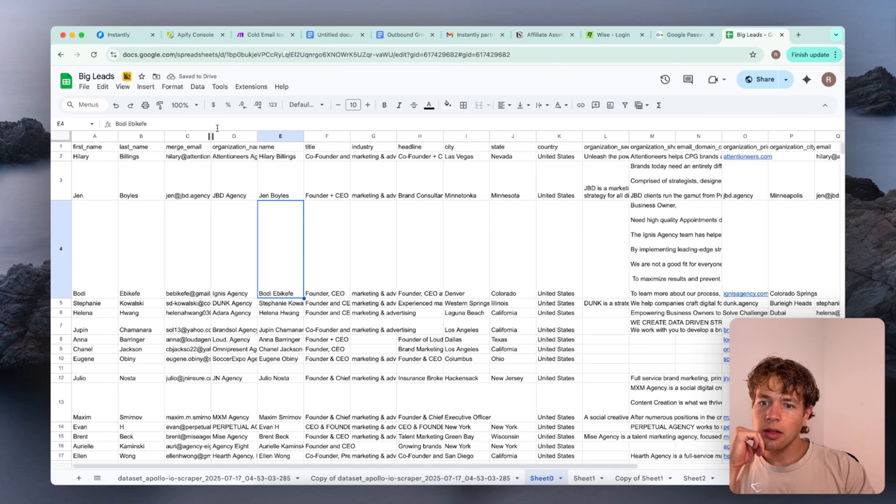
# Widen the merge_email, organization_name and name columns, and move the name column past linkedin_url to column V
pyautogui.moveTo(209, 136); pyautogui.dragTo(446, 136)
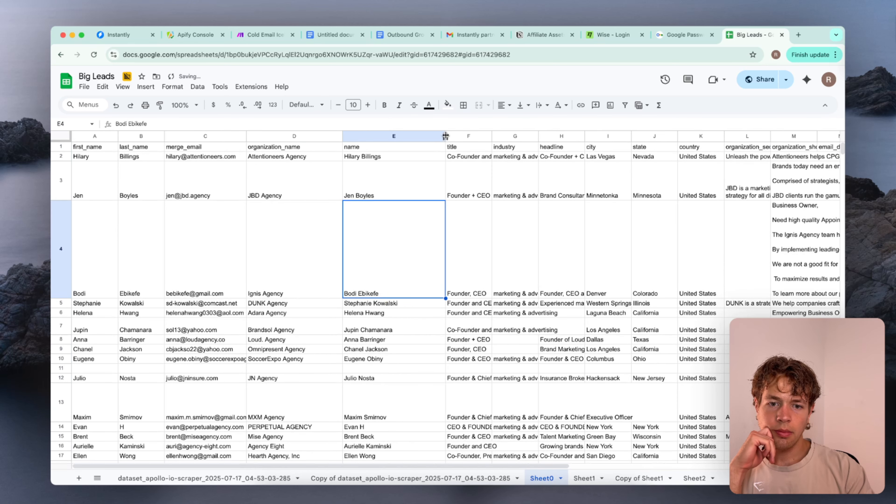
pyautogui.click(397, 136)
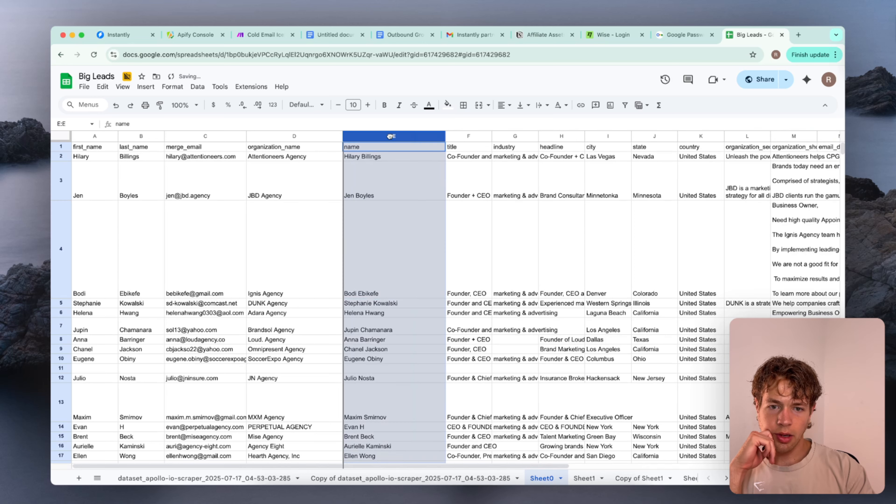
pyautogui.hscroll(10, 423, 247)
pyautogui.moveTo(844, 138); pyautogui.dragTo(840, 137)
pyautogui.hscroll(-10, 672, 152)
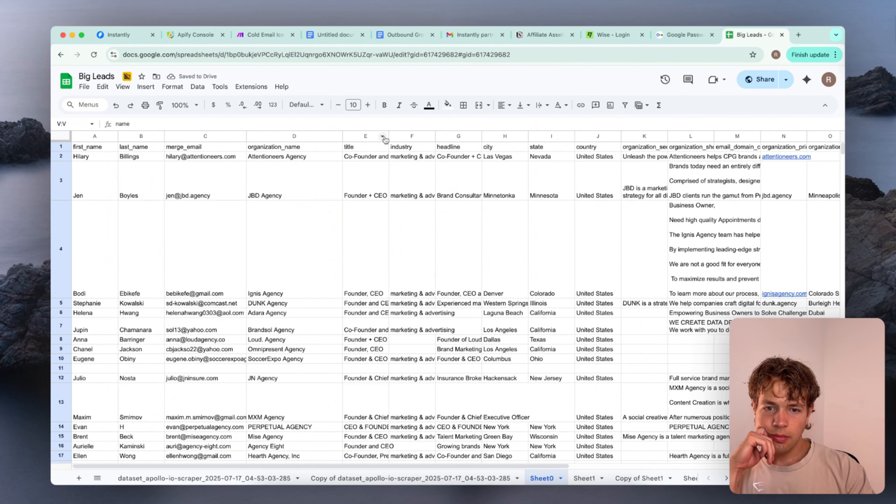
# Widen the title, industry, headline, organization_seo_description, organization_short_description and email_domain_catchall columns so their contents are readable
pyautogui.moveTo(388, 135); pyautogui.dragTo(568, 137)
pyautogui.hscroll(5, 530, 212)
pyautogui.moveTo(498, 137); pyautogui.dragTo(547, 136)
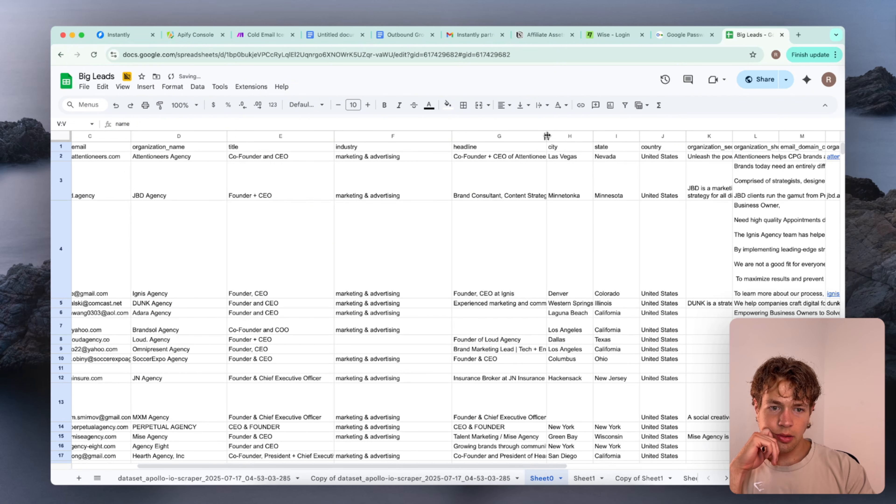
pyautogui.hscroll(5, 587, 141)
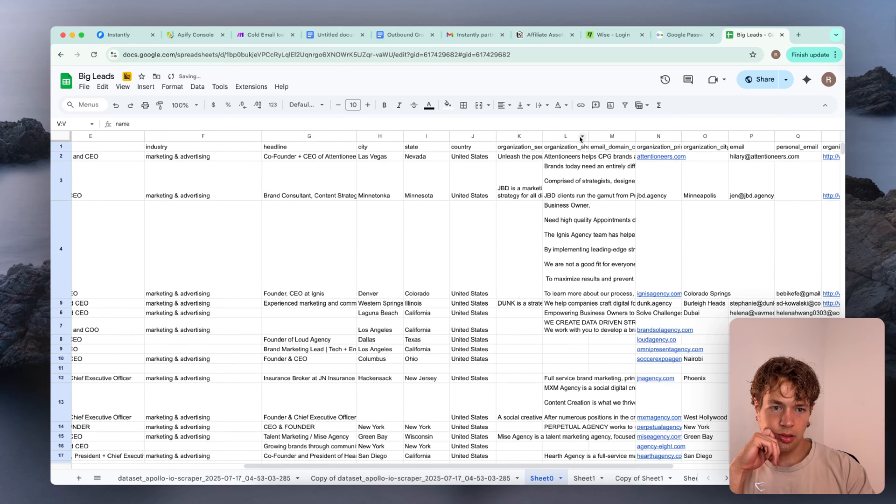
pyautogui.moveTo(542, 137); pyautogui.dragTo(650, 136)
pyautogui.hscroll(3, 595, 147)
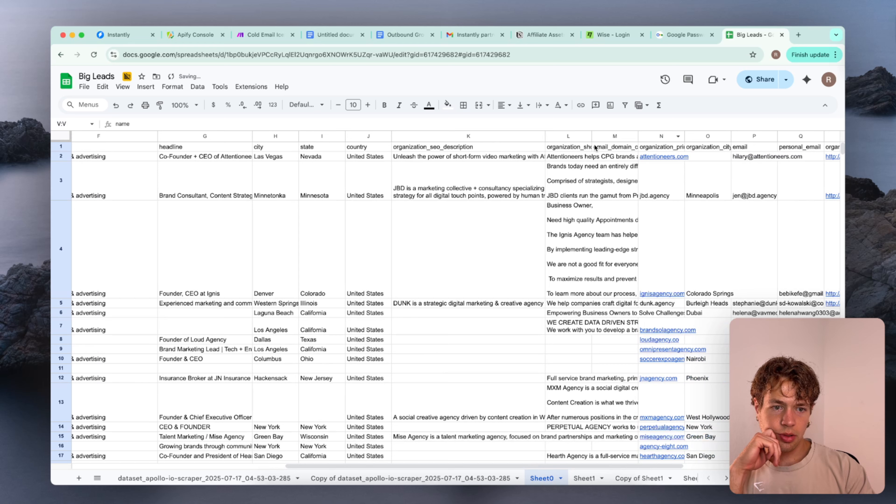
pyautogui.moveTo(592, 135); pyautogui.dragTo(663, 136)
pyautogui.hscroll(3, 600, 145)
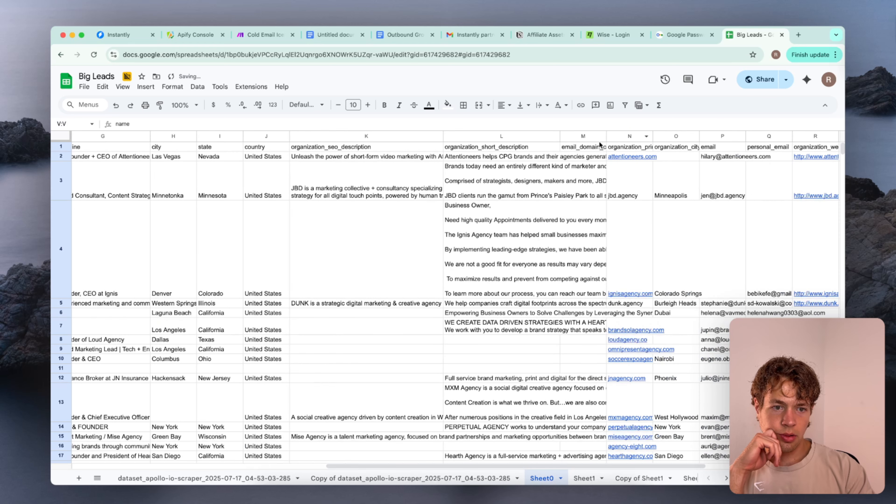
pyautogui.moveTo(607, 136); pyautogui.dragTo(695, 134)
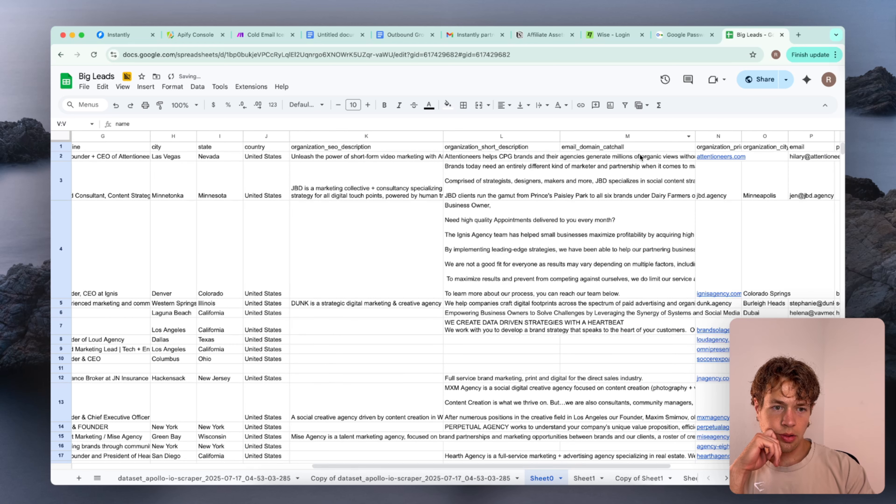
# Delete the email_domain_catchall column M from Sheet0
pyautogui.click(670, 180)
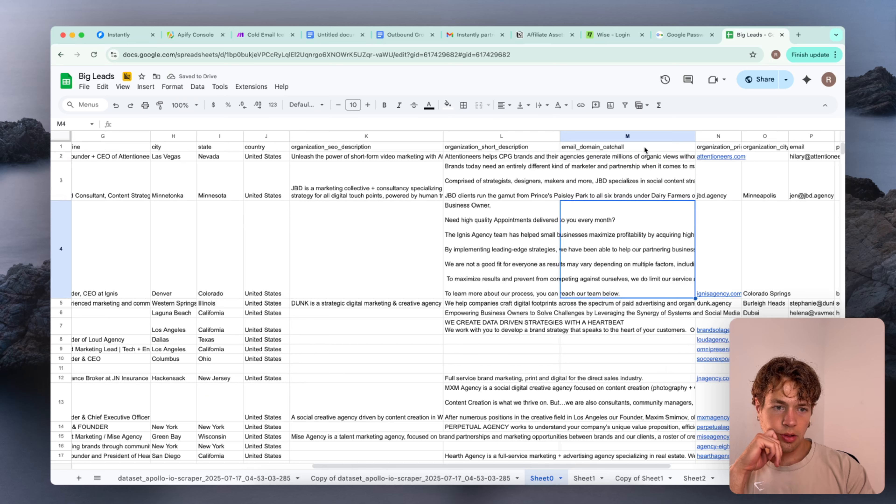
pyautogui.click(643, 134)
pyautogui.rightClick(643, 132)
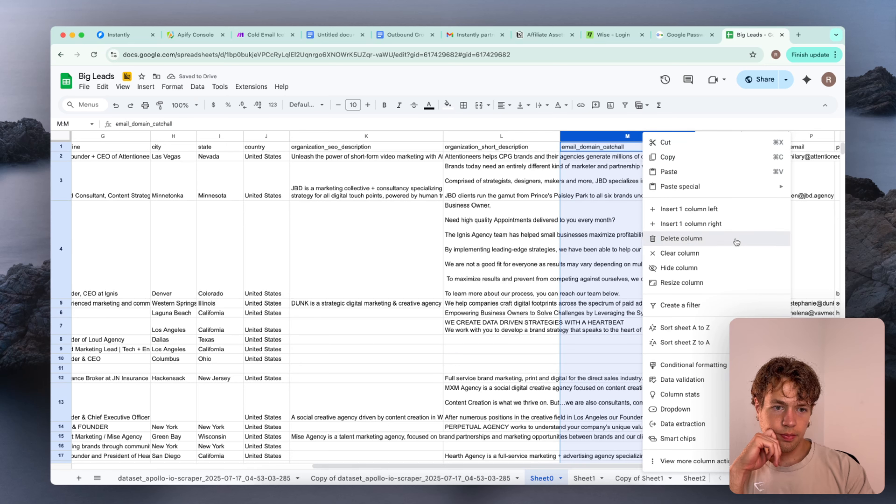
pyautogui.click(681, 242)
# Check the organization_primary_domain header and move that column to the far end of Sheet0, just before the name column
pyautogui.click(590, 169)
pyautogui.doubleClick(589, 146)
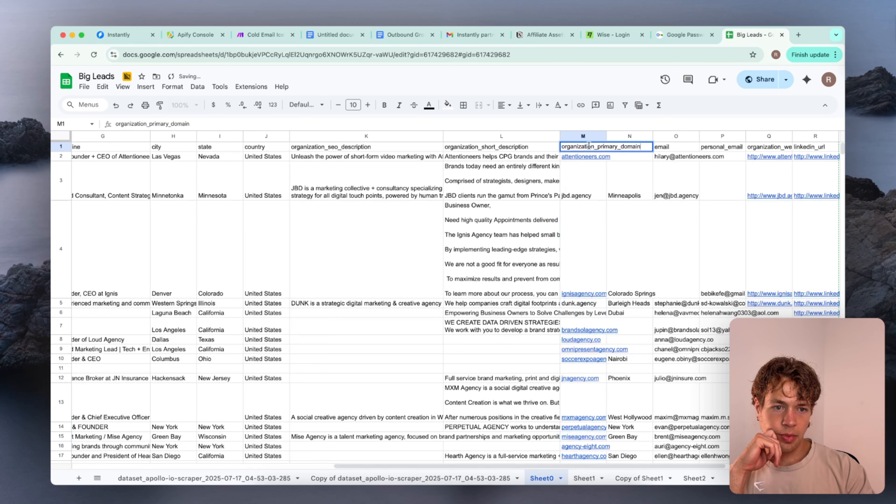
pyautogui.click(593, 181)
pyautogui.click(584, 140)
pyautogui.moveTo(585, 140); pyautogui.dragTo(737, 146)
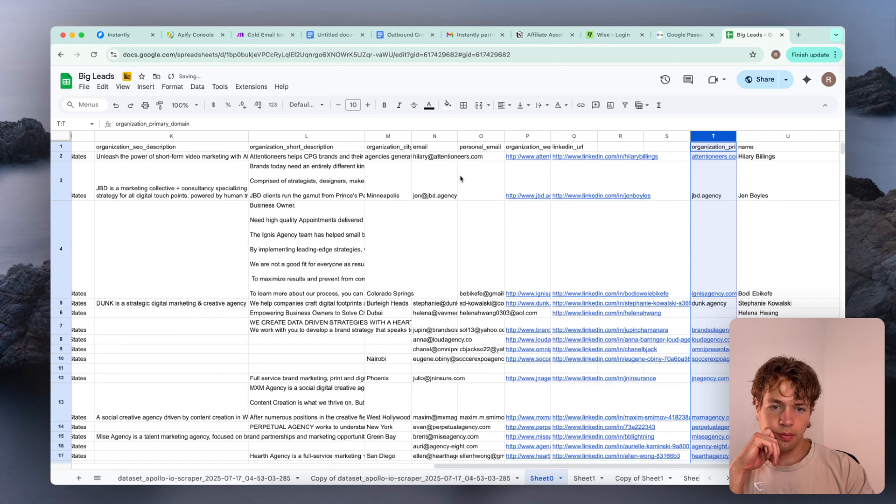
pyautogui.hscroll(-1, 457, 176)
# Examine the header and the row 2 to 4 entries of the organization_city column M
pyautogui.click(391, 167)
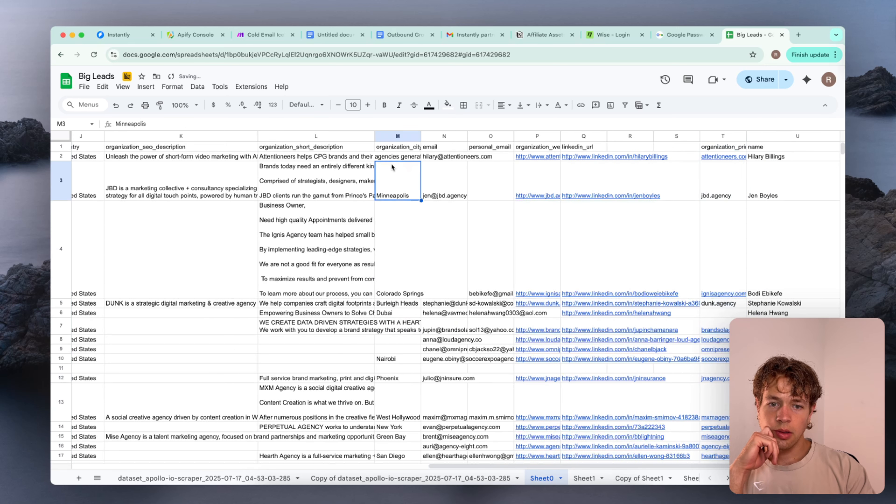
pyautogui.doubleClick(399, 145)
pyautogui.click(409, 176)
pyautogui.doubleClick(409, 175)
pyautogui.doubleClick(409, 245)
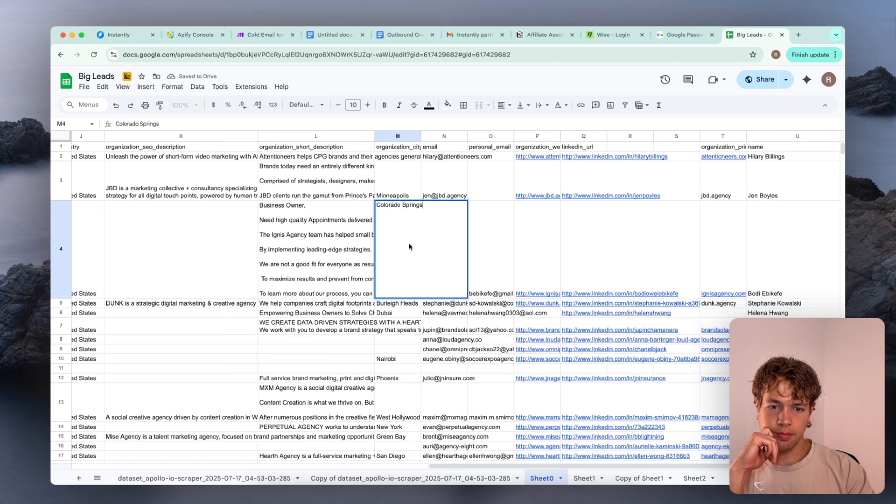
pyautogui.click(480, 212)
pyautogui.click(398, 158)
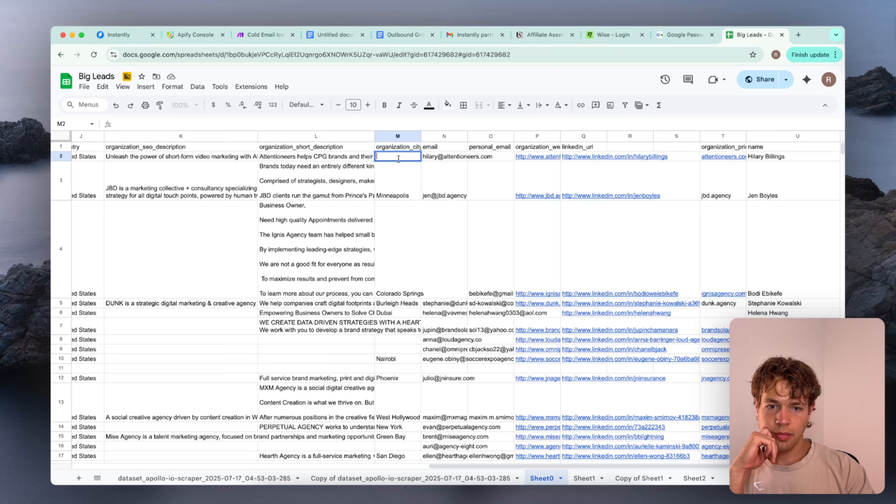
# Compare the organization_city entries in column M of Sheet0, down to row 29, with each lead's own city and state
pyautogui.click(401, 173)
pyautogui.hscroll(-10, 401, 173)
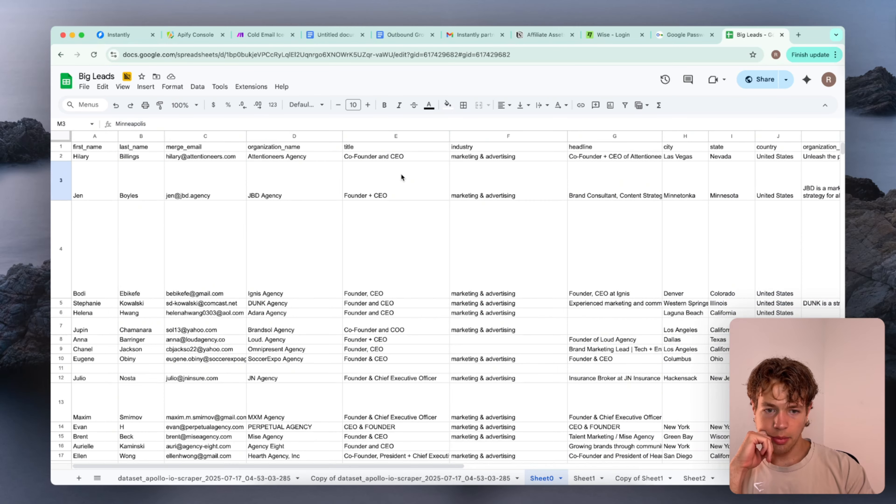
pyautogui.hscroll(10, 692, 196)
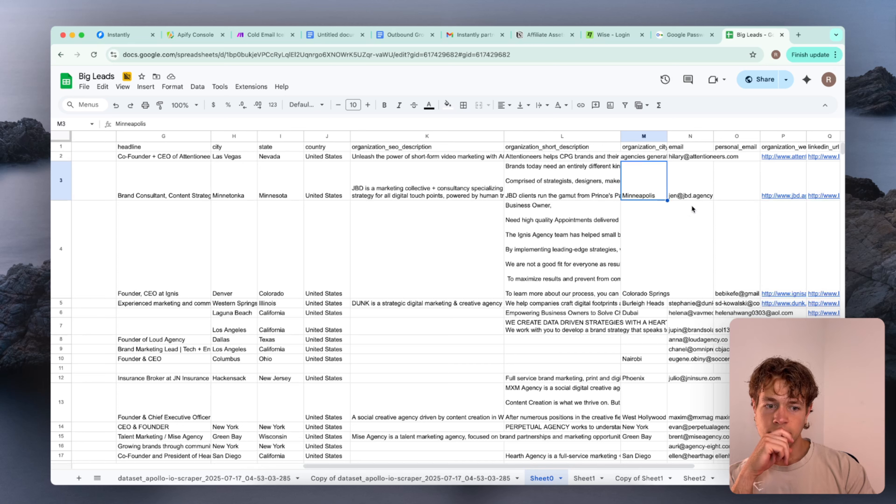
pyautogui.doubleClick(648, 265)
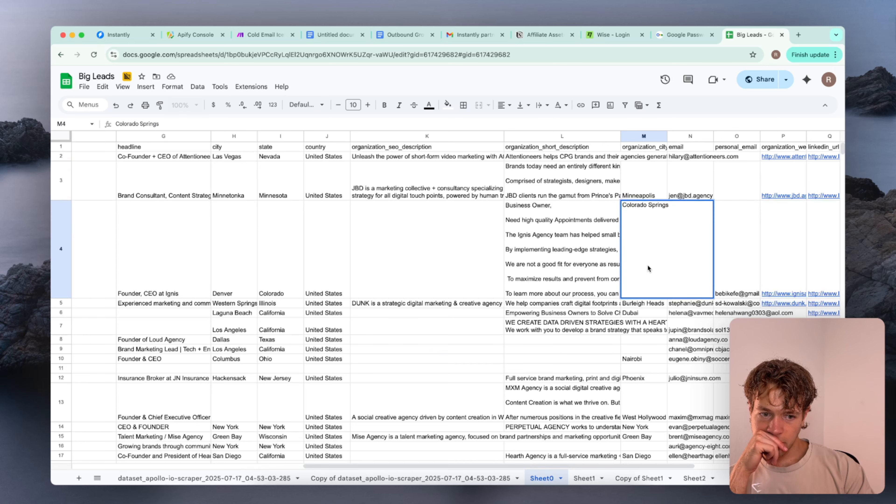
pyautogui.click(644, 312)
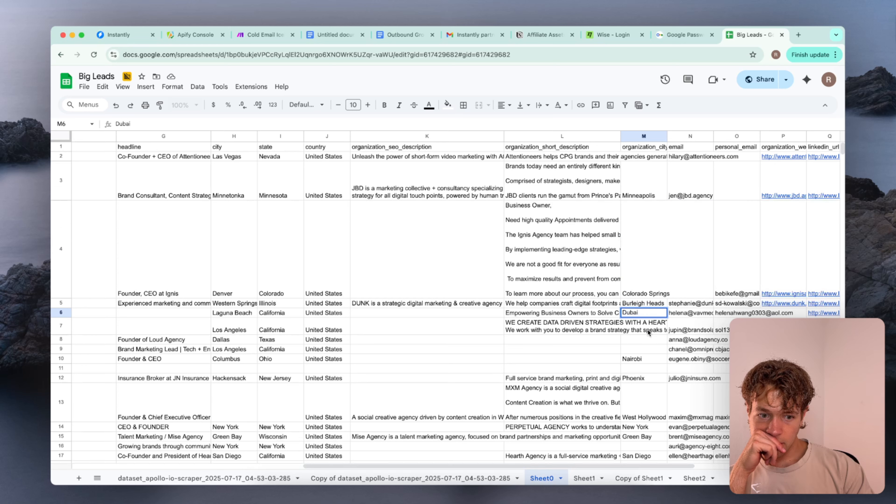
pyautogui.doubleClick(651, 359)
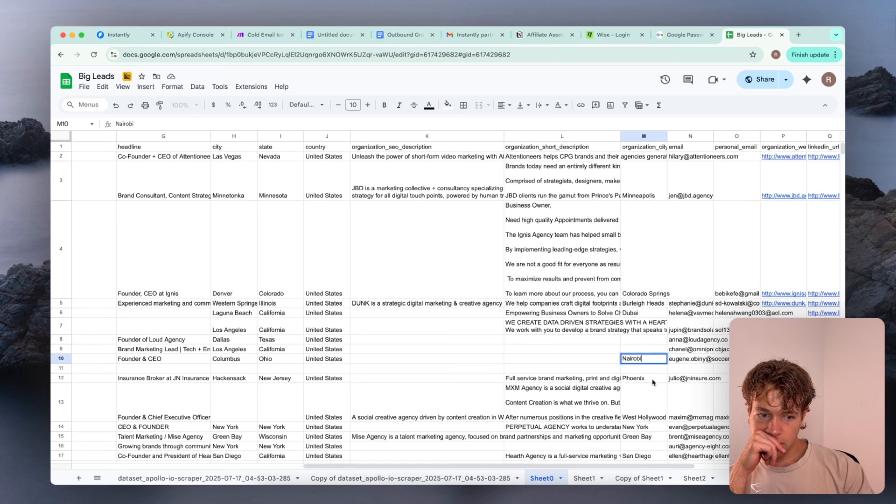
pyautogui.click(652, 379)
pyautogui.click(652, 366)
pyautogui.scroll(-3, 652, 365)
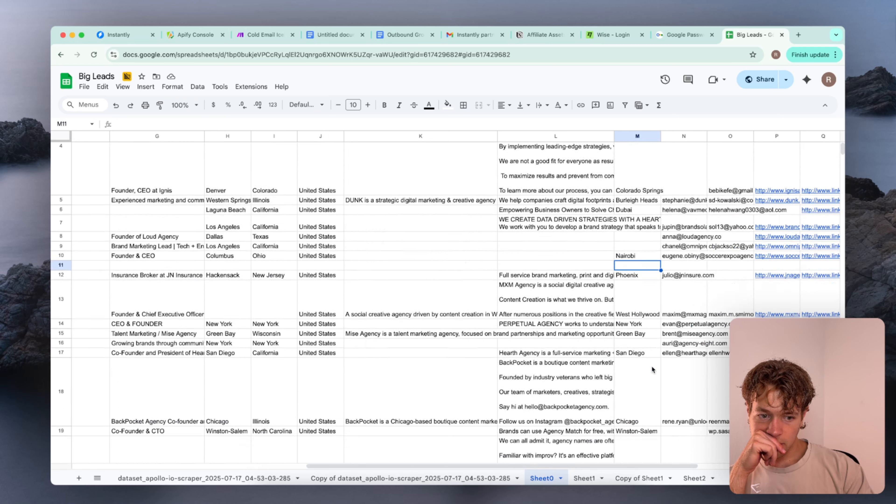
pyautogui.scroll(-10, 652, 366)
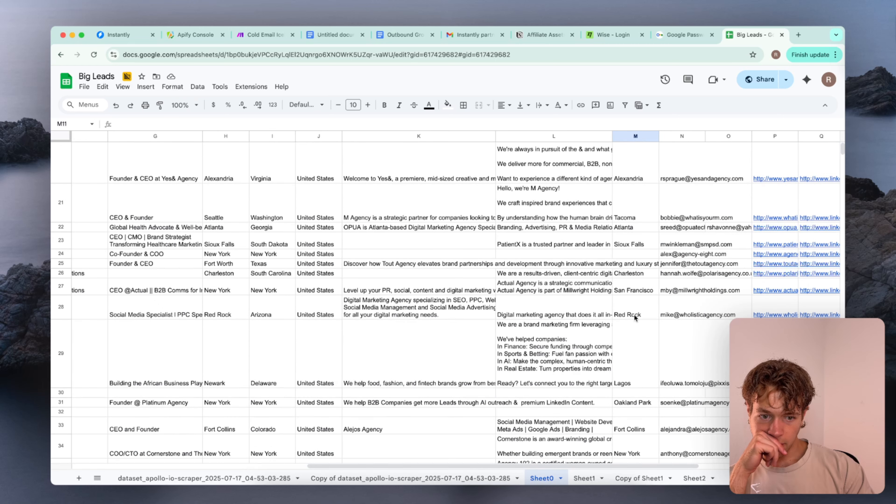
pyautogui.doubleClick(635, 314)
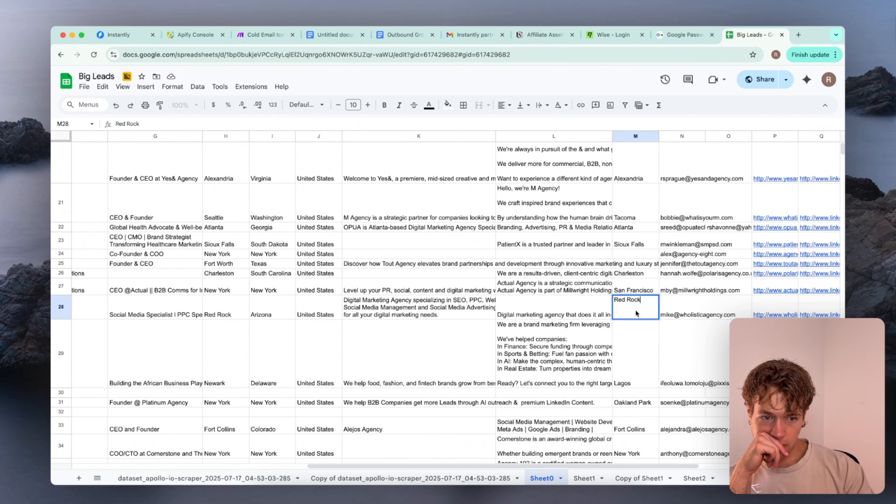
pyautogui.doubleClick(634, 357)
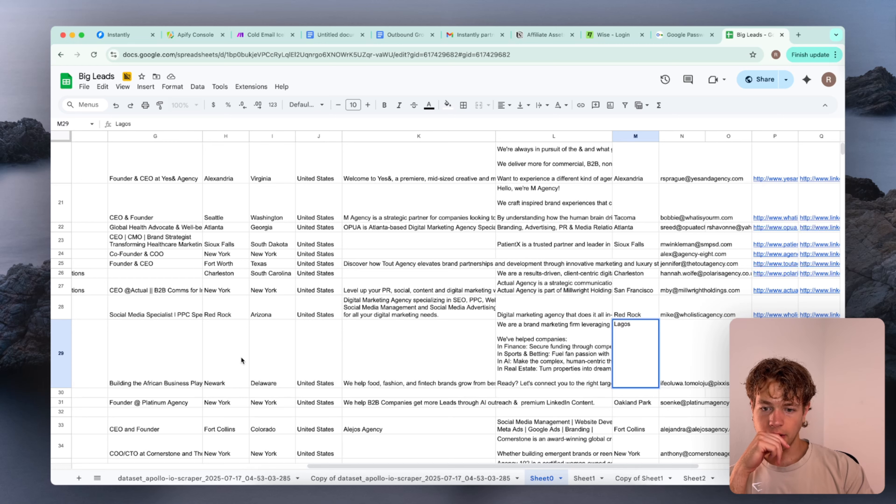
# Open the Pixxis agency website from the organization website link of the lead in row 29
pyautogui.click(697, 370)
pyautogui.hscroll(3, 692, 364)
pyautogui.scroll(-1, 692, 364)
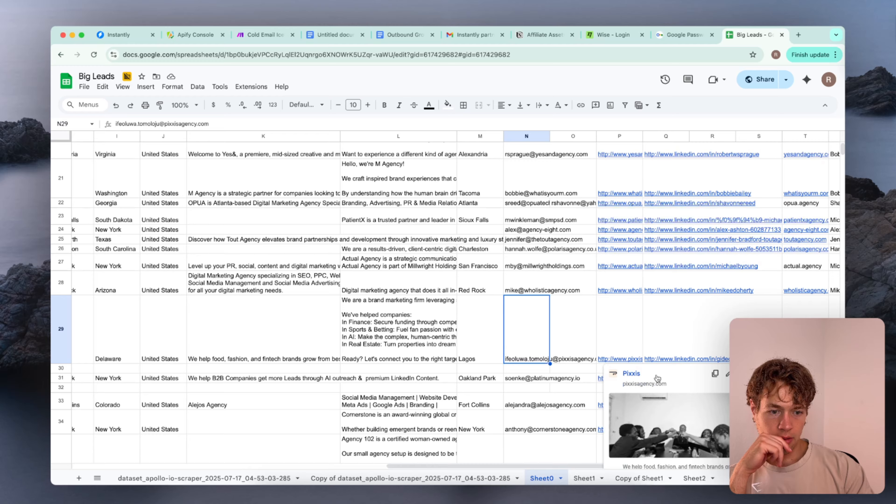
pyautogui.click(636, 374)
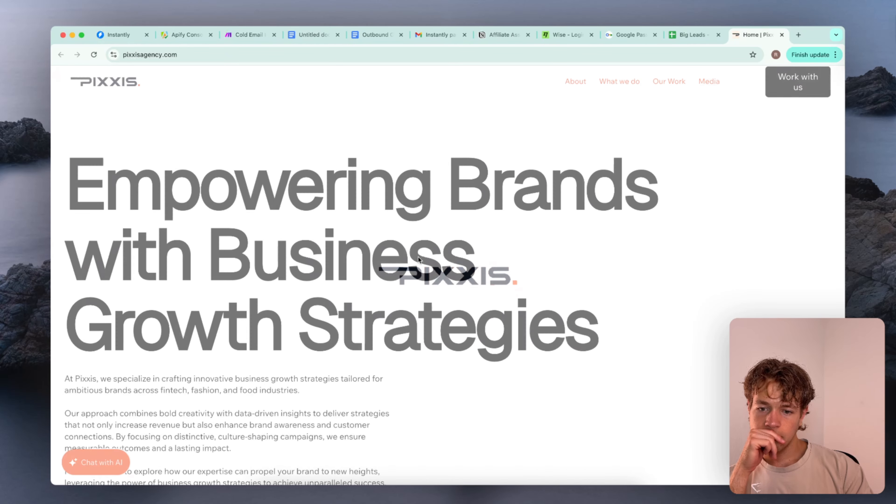
# Look through the Pixxis home page down to the footer's contact details for the agency's location
pyautogui.scroll(-10, 418, 259)
pyautogui.scroll(-15, 418, 257)
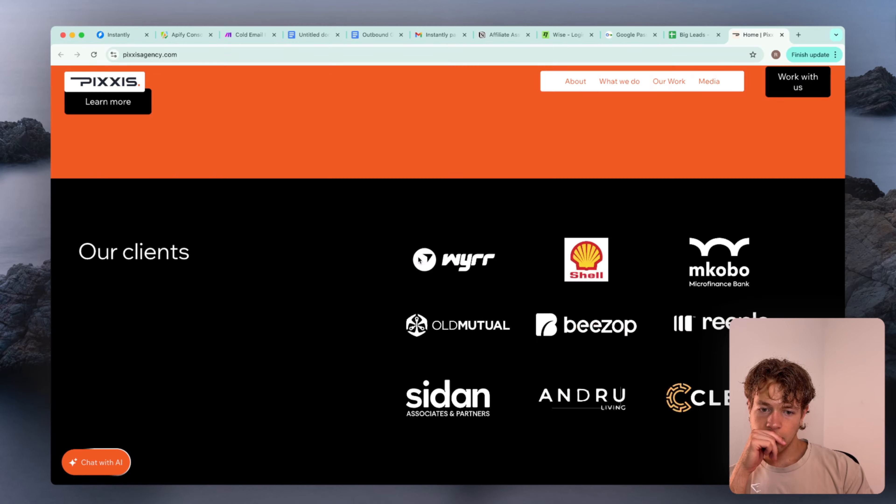
pyautogui.scroll(5, 420, 260)
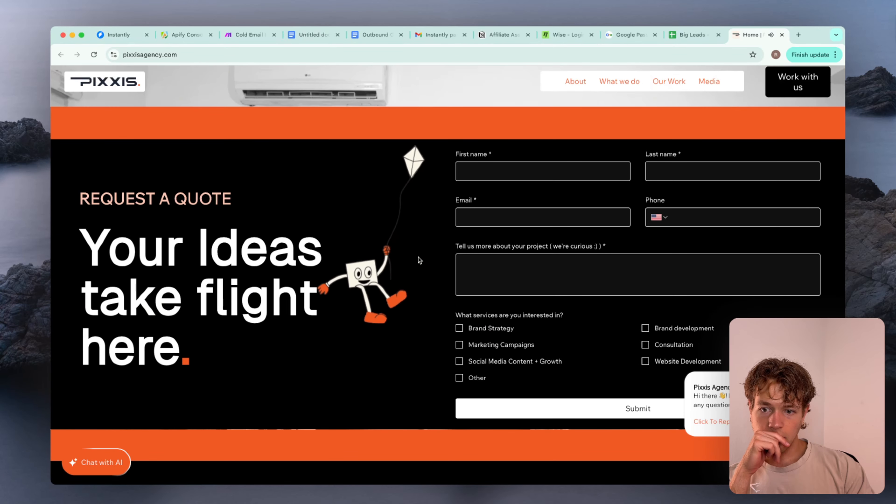
pyautogui.scroll(-6, 419, 261)
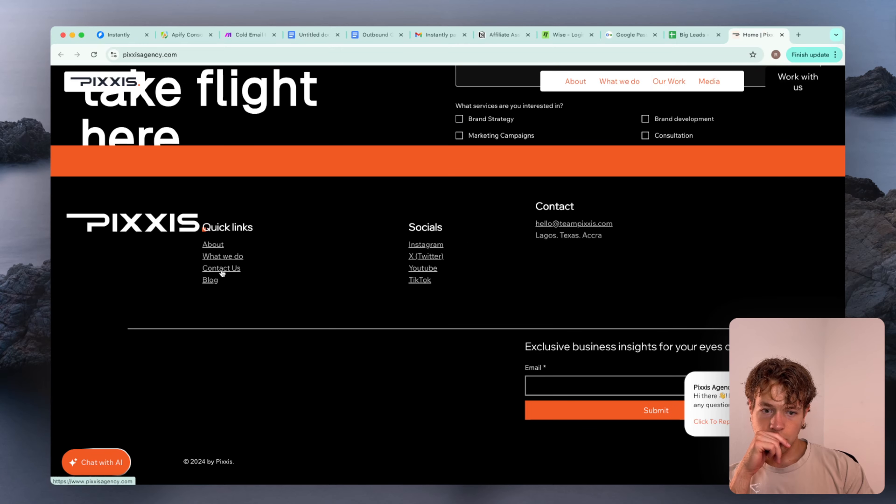
pyautogui.scroll(20, 220, 281)
pyautogui.scroll(15, 384, 319)
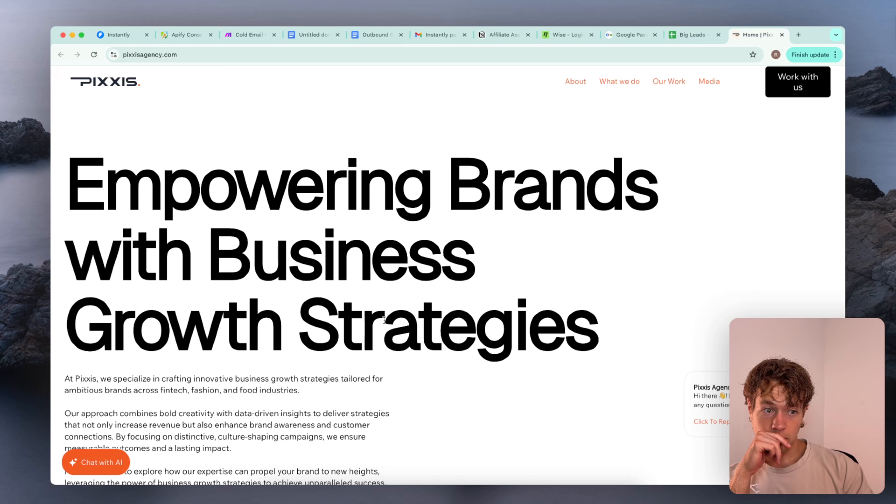
# Request the Pixxis site's Work with us contact page and look through the displayed content
pyautogui.click(798, 82)
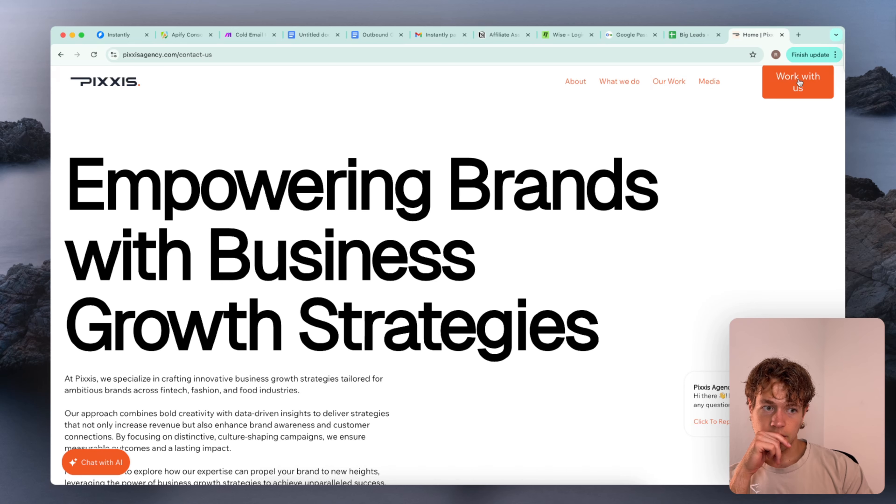
pyautogui.scroll(-5, 359, 327)
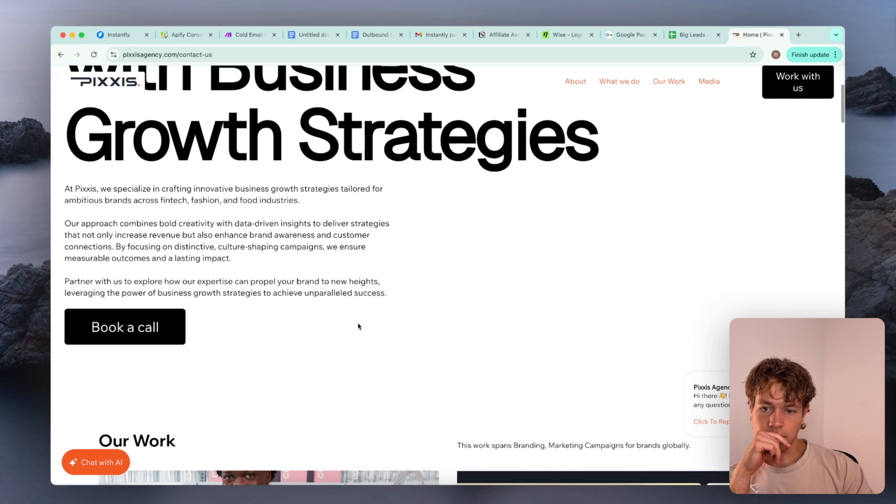
pyautogui.scroll(-10, 358, 323)
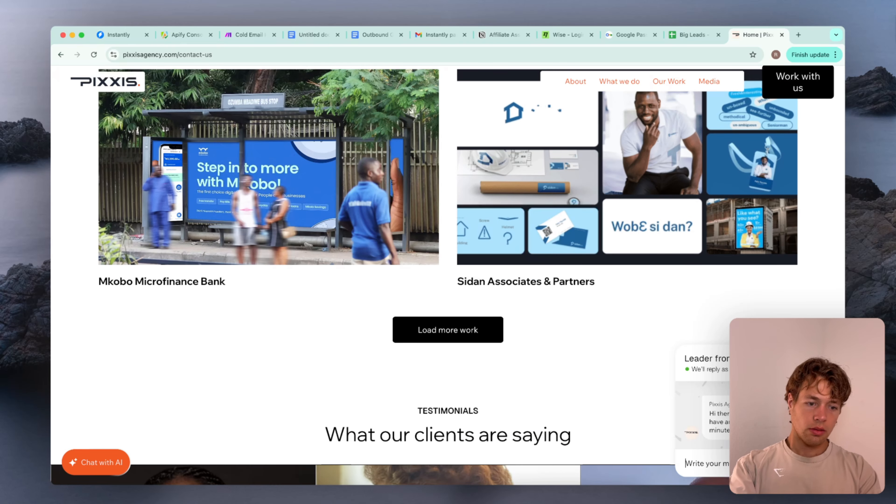
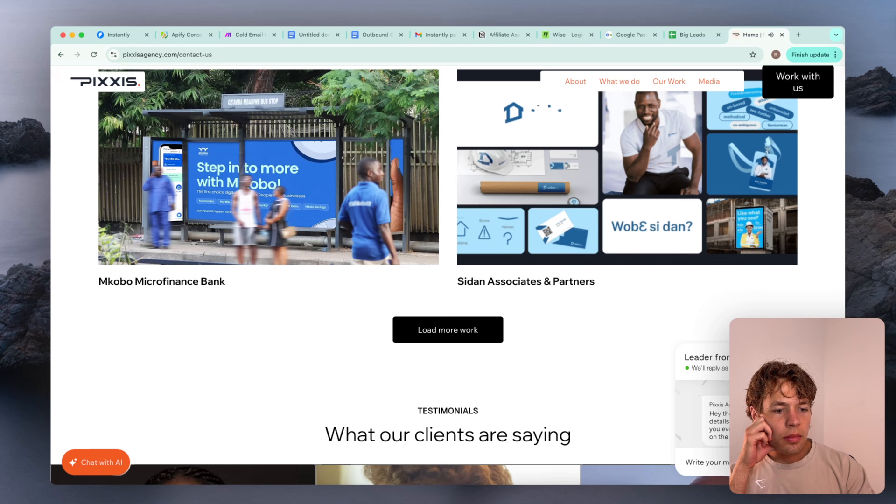
# Close the Pixxis site and open the Actual Agency website from the organization website link in row 27 of Sheet0
pyautogui.click(782, 34)
pyautogui.click(552, 279)
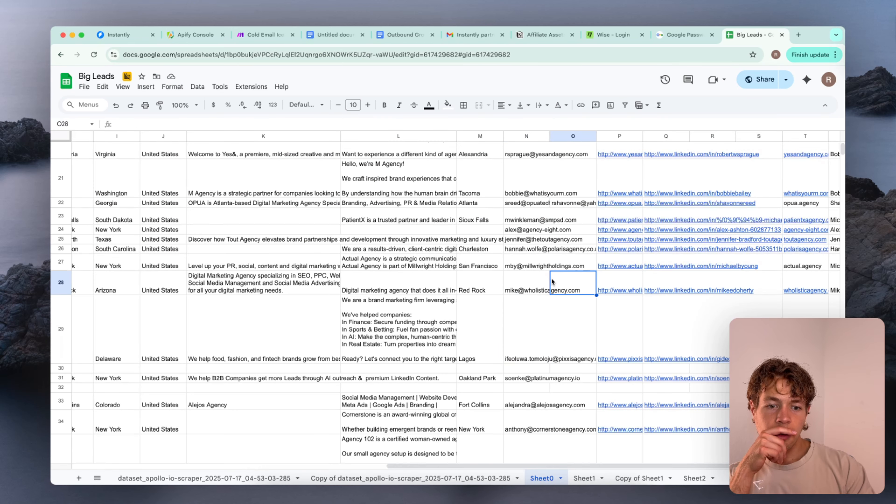
pyautogui.scroll(1, 472, 303)
pyautogui.hscroll(-1, 471, 303)
pyautogui.hscroll(-1, 472, 303)
pyautogui.scroll(1, 472, 302)
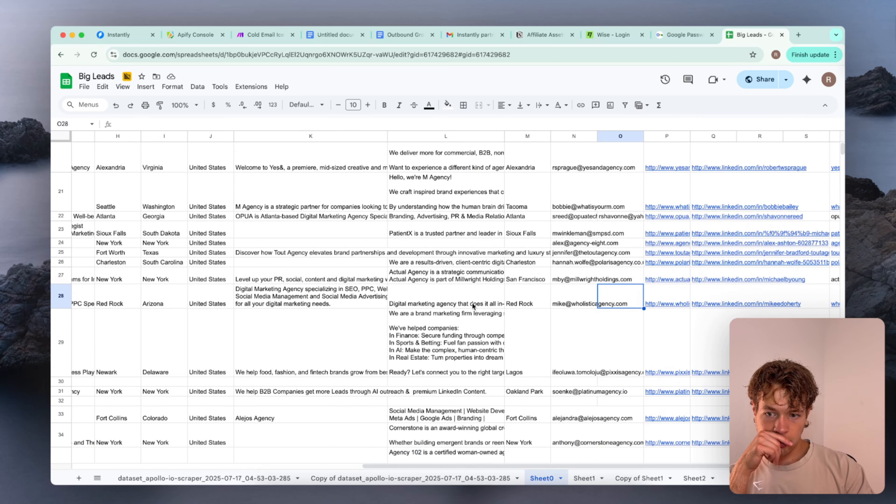
pyautogui.click(559, 276)
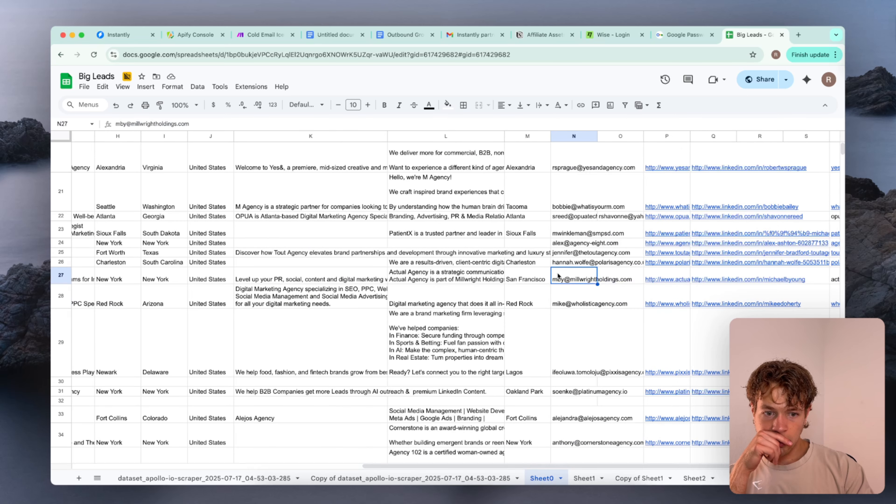
pyautogui.click(664, 275)
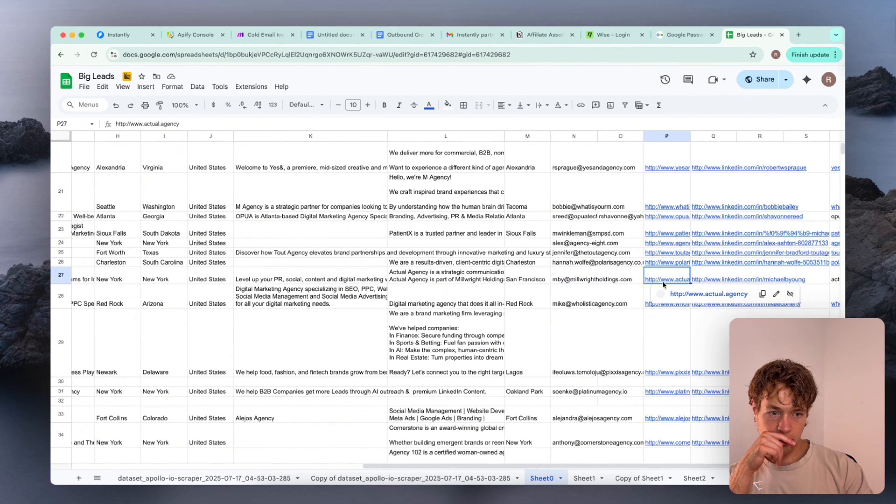
pyautogui.click(692, 292)
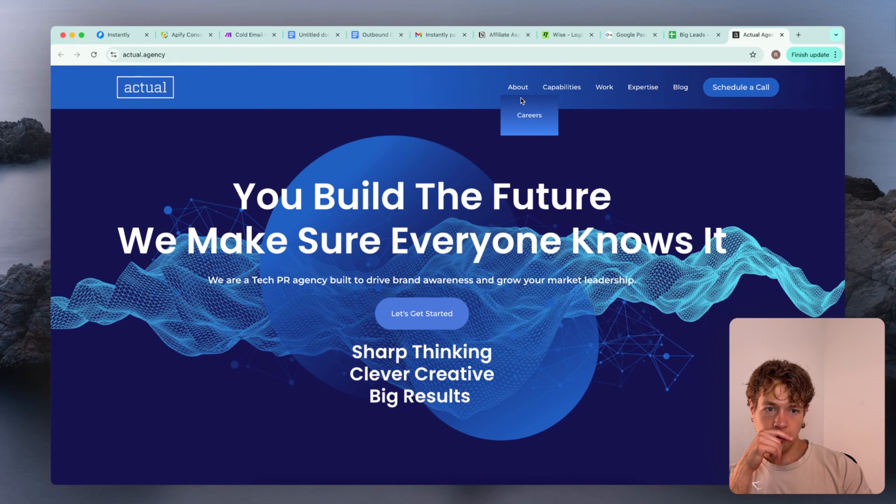
# Look through the Actual Agency home page down to the footer's list of locations and close the site
pyautogui.scroll(-10, 532, 158)
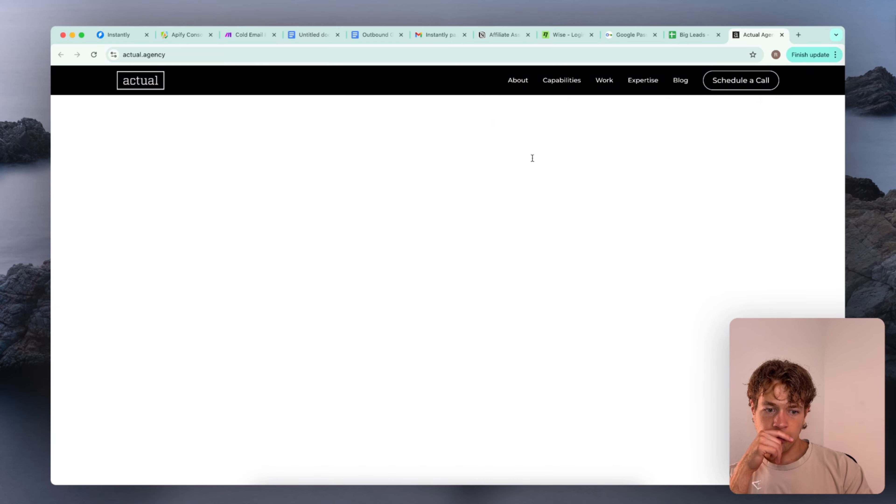
pyautogui.scroll(-10, 533, 161)
pyautogui.scroll(3, 533, 161)
pyautogui.scroll(-4, 384, 318)
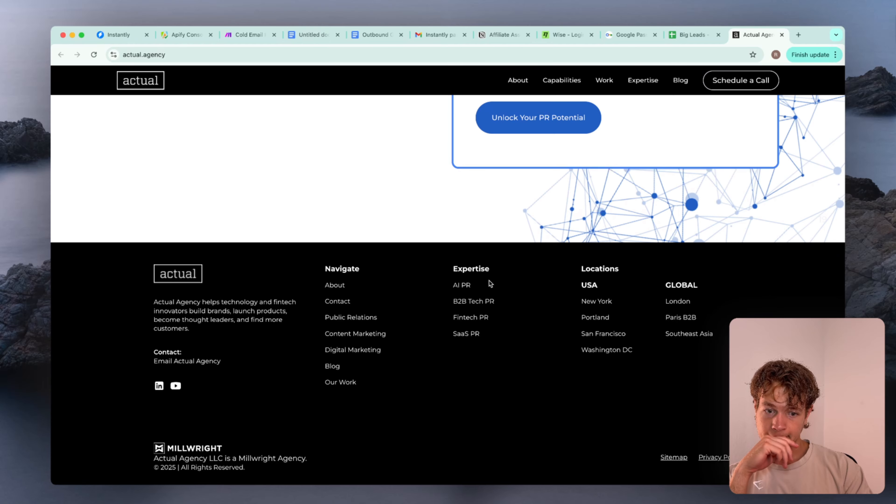
pyautogui.scroll(15, 491, 284)
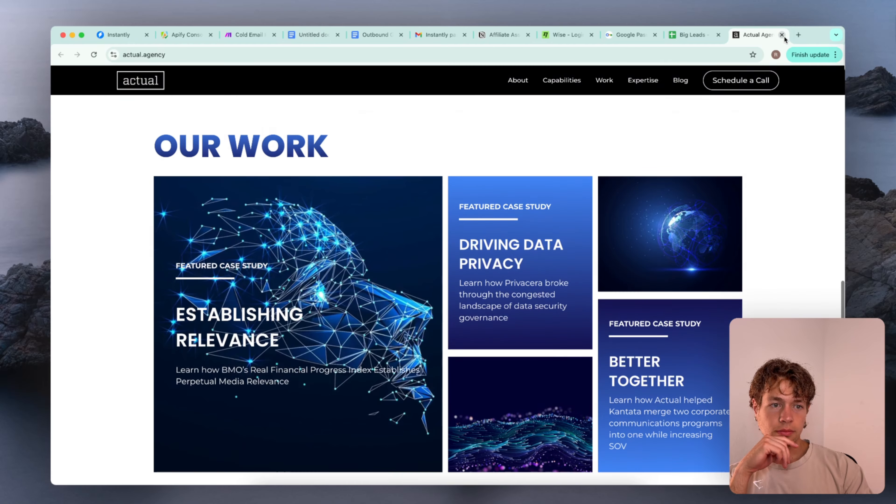
pyautogui.click(782, 34)
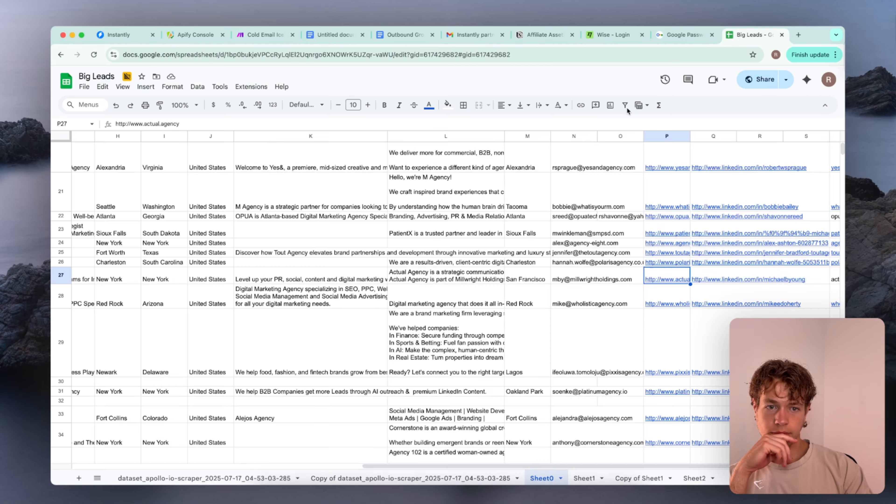
# Compare the city and state columns with the organization_city column for the first leads in Sheet0
pyautogui.scroll(10, 382, 208)
pyautogui.hscroll(-5, 381, 208)
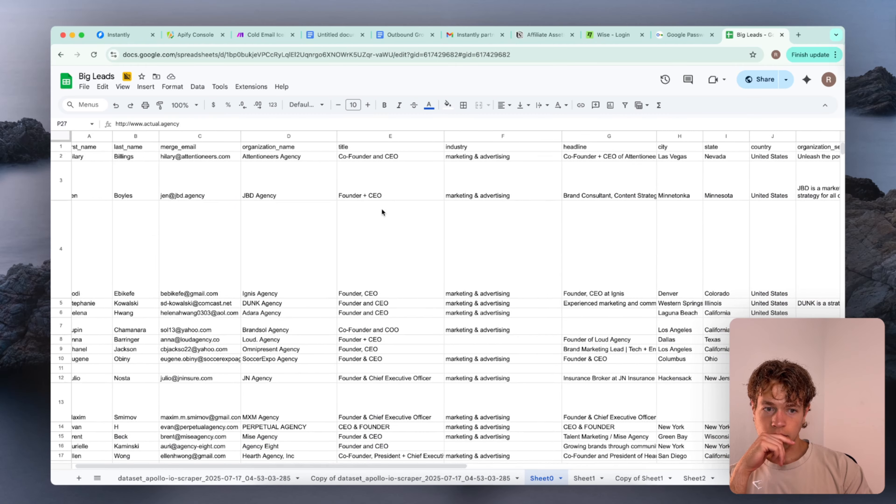
pyautogui.hscroll(5, 381, 211)
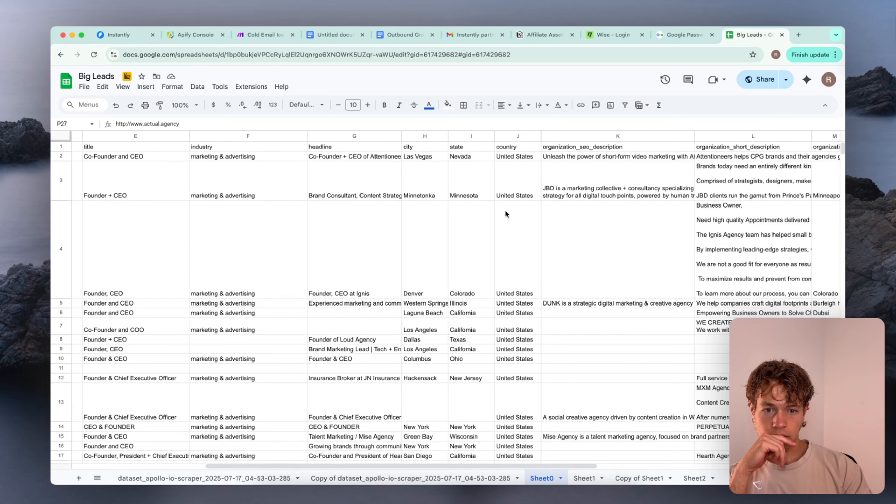
pyautogui.doubleClick(420, 232)
pyautogui.click(494, 231)
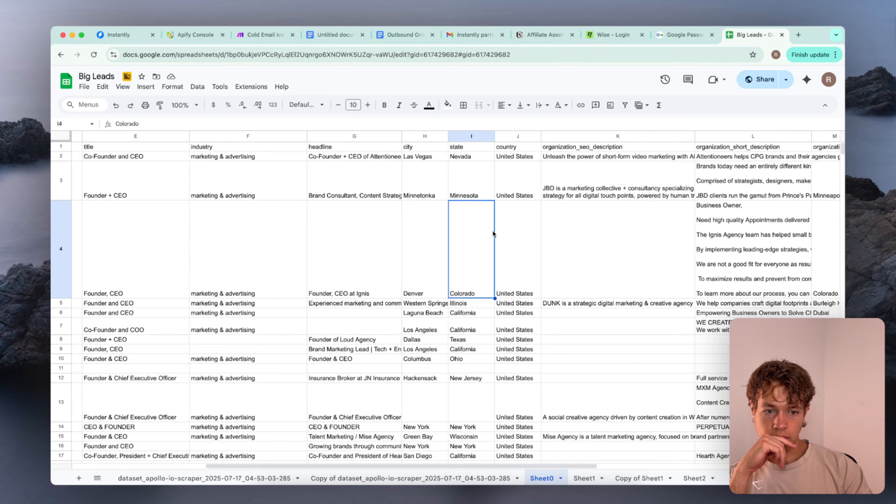
pyautogui.hscroll(2, 493, 232)
pyautogui.hscroll(6, 493, 231)
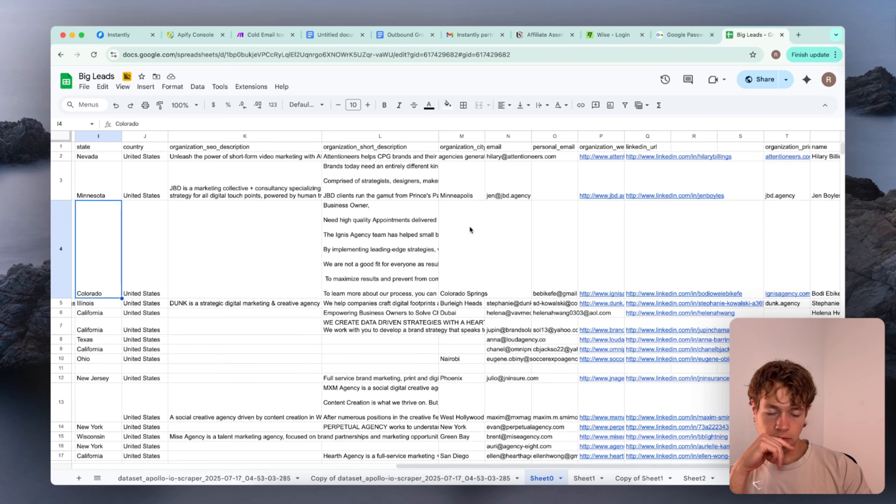
# Examine the organization_city entries and neighbouring lead locations in Sheet0 from about row 96 to row 145
pyautogui.scroll(-20, 478, 254)
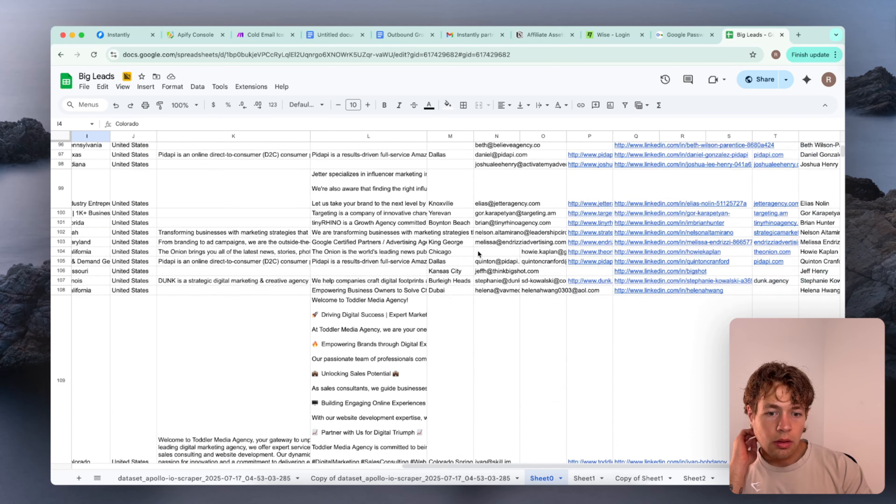
pyautogui.doubleClick(449, 248)
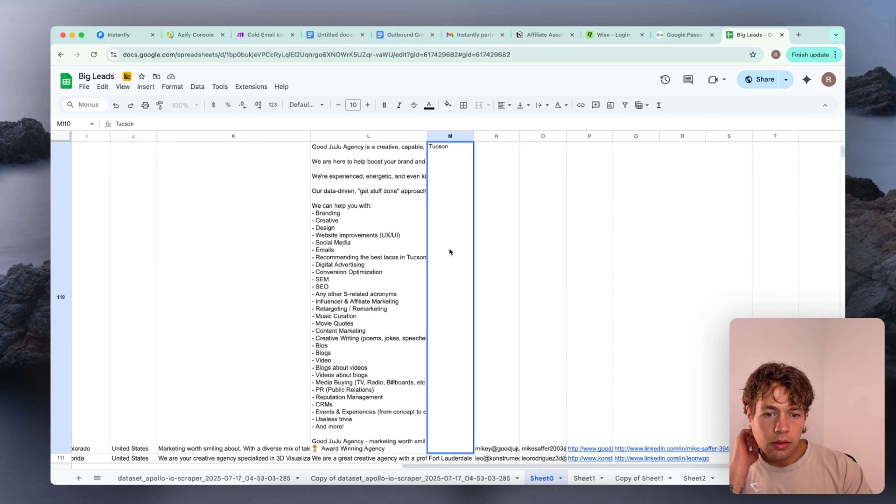
pyautogui.click(413, 296)
pyautogui.hscroll(-5, 413, 298)
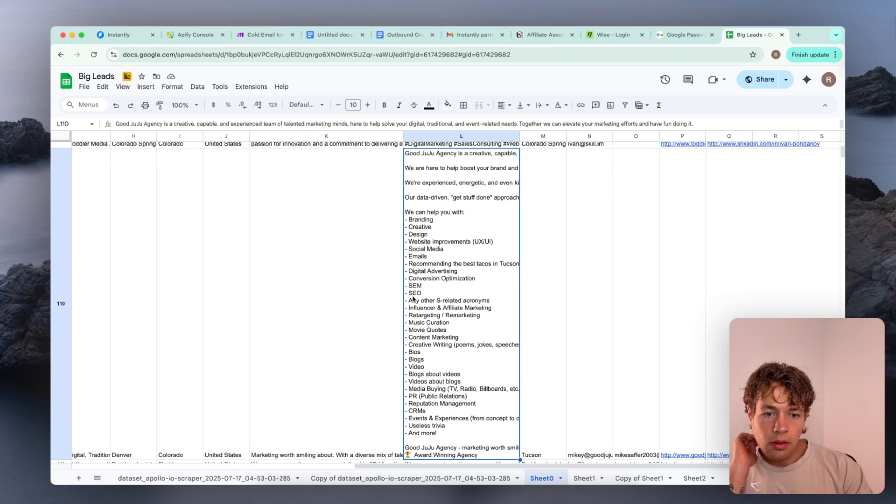
pyautogui.scroll(-1, 381, 305)
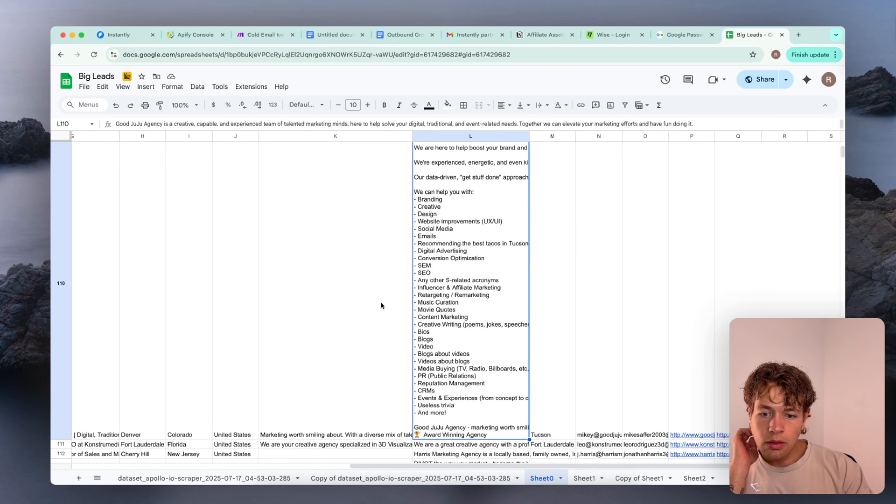
pyautogui.scroll(-10, 473, 353)
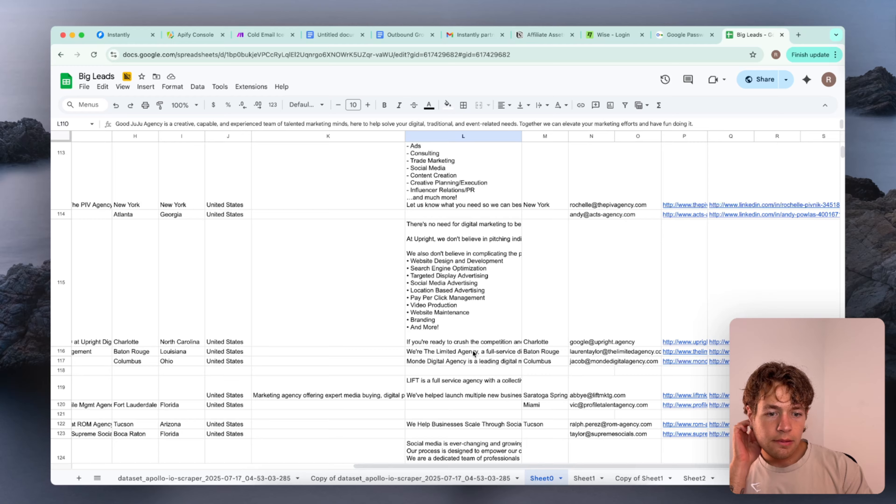
pyautogui.scroll(-10, 473, 350)
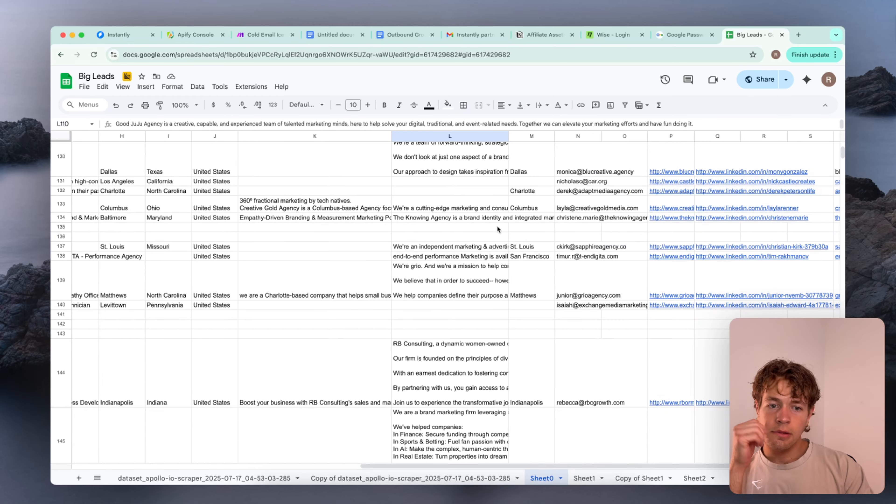
pyautogui.scroll(1, 516, 183)
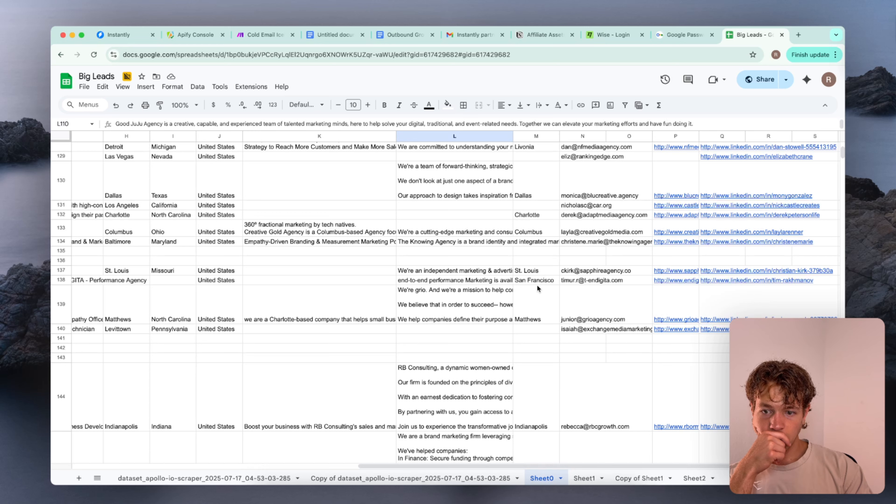
# Open the Grio Agency website from the organization website link of the lead in row 139
pyautogui.click(536, 309)
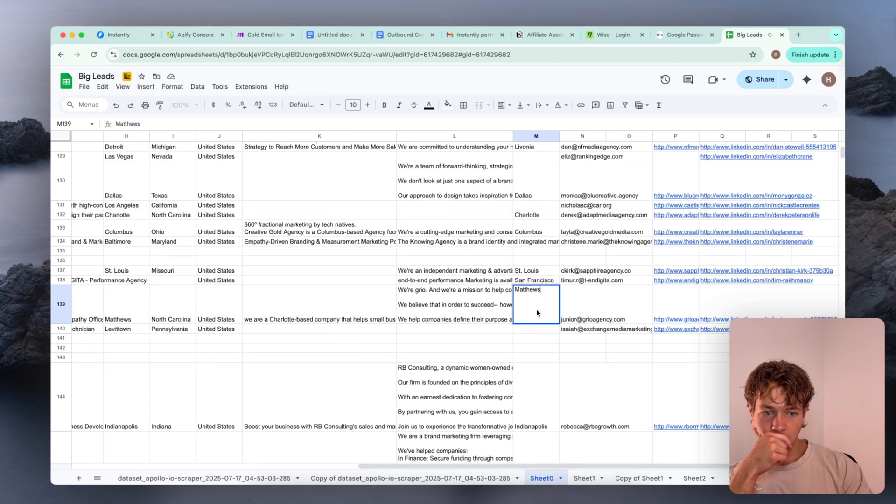
pyautogui.click(672, 317)
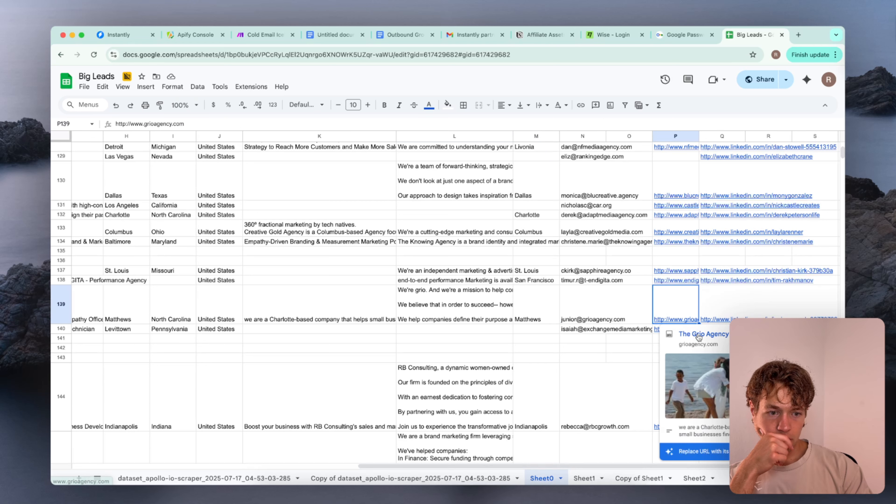
pyautogui.click(700, 335)
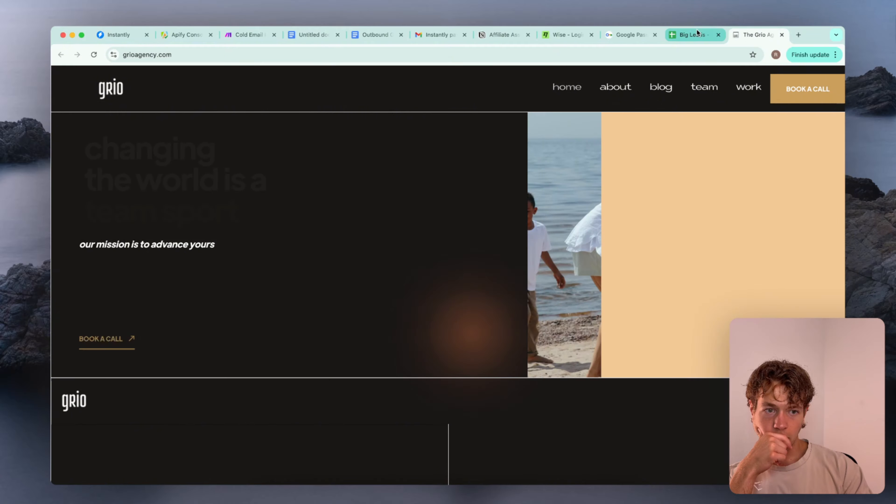
# Check the contact address in the Grio site's footer against the organization_city and state entries in row 139
pyautogui.click(695, 32)
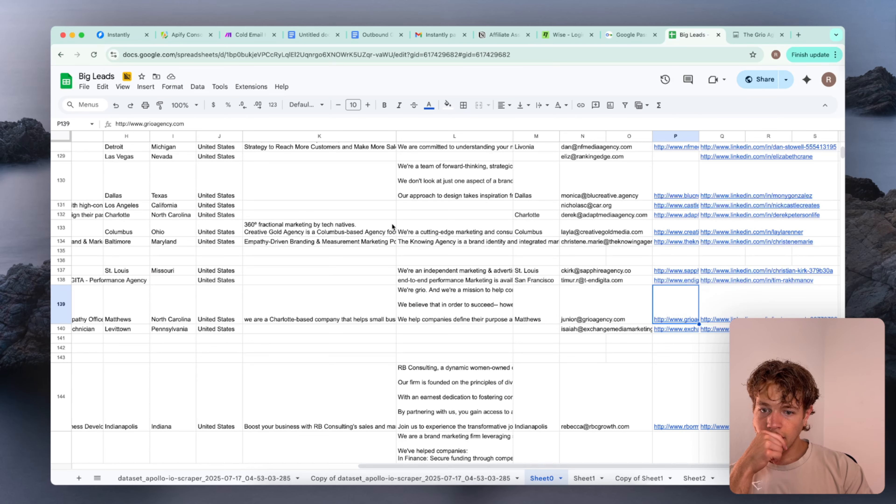
pyautogui.click(744, 35)
pyautogui.scroll(-15, 628, 329)
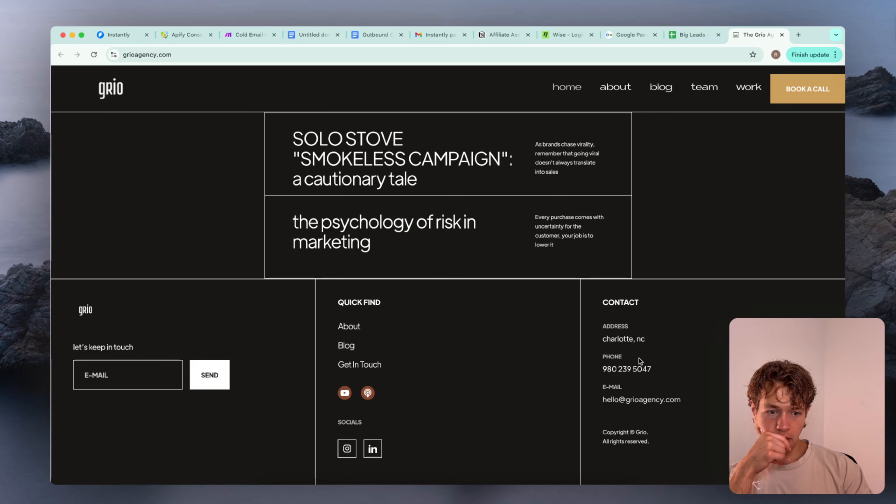
pyautogui.click(693, 35)
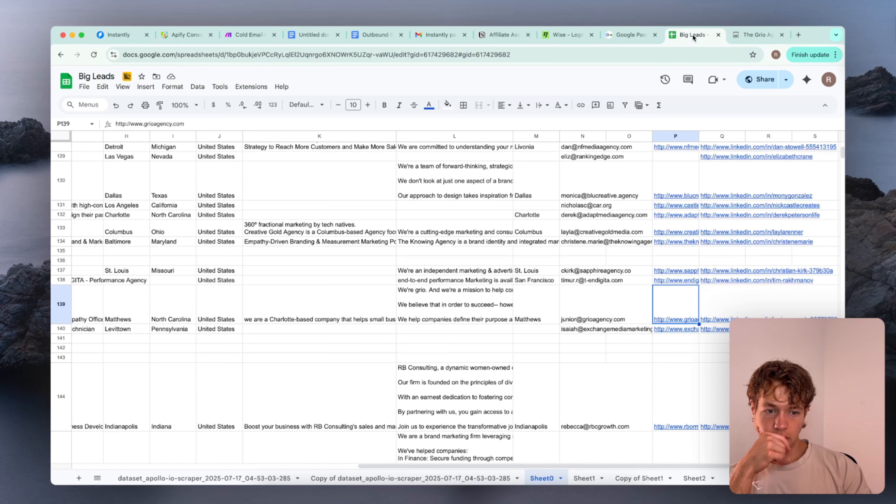
pyautogui.click(533, 306)
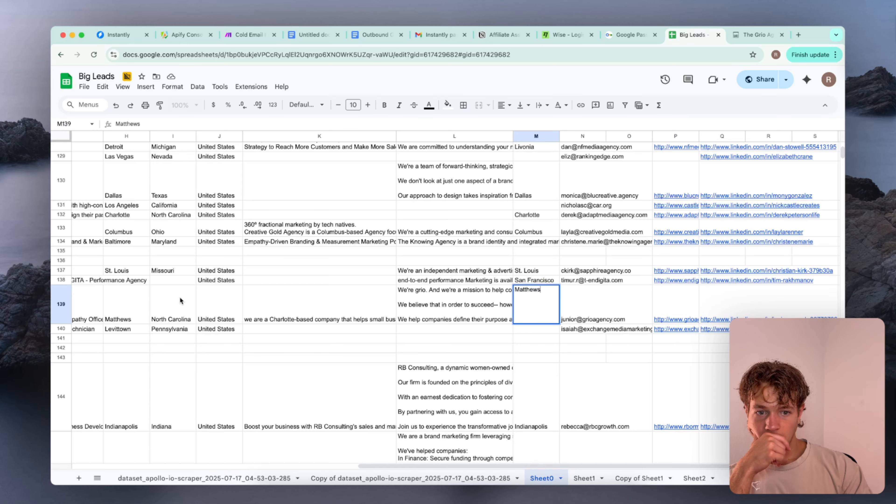
pyautogui.click(184, 304)
# Return to the header row of Sheet0 and review the city and state entries of the first leads
pyautogui.scroll(15, 182, 306)
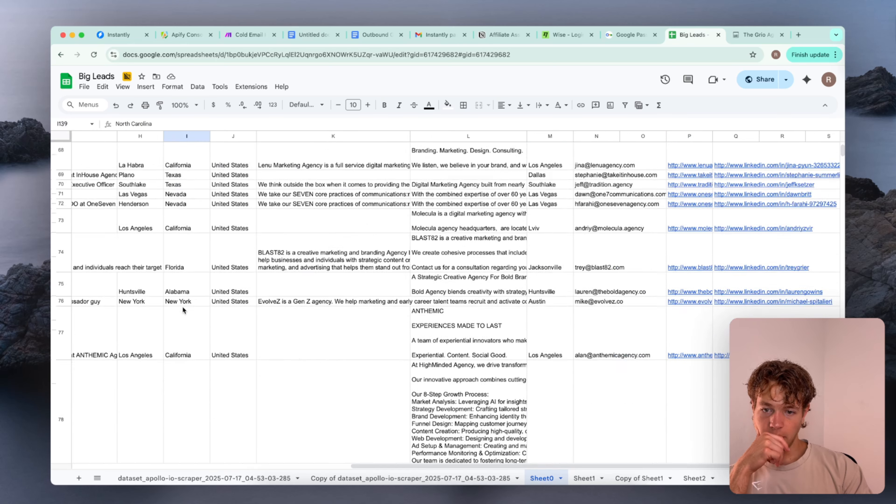
pyautogui.scroll(15, 182, 306)
pyautogui.click(200, 150)
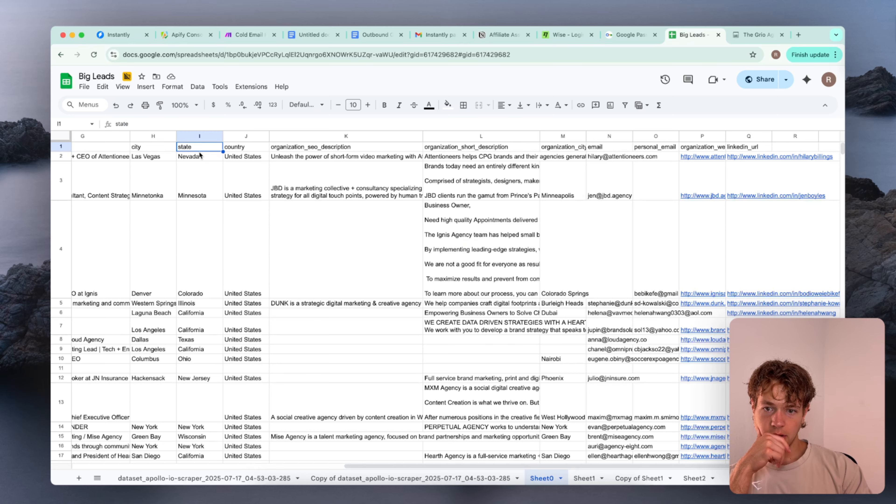
pyautogui.click(200, 168)
pyautogui.click(158, 164)
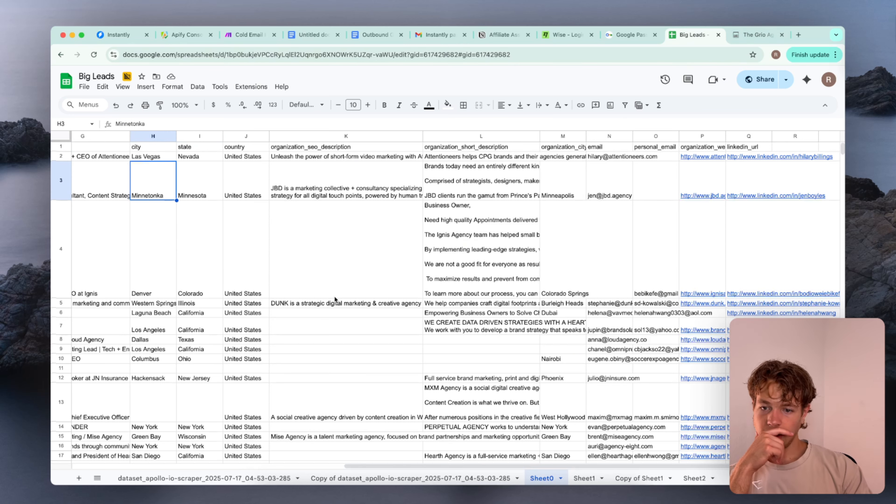
# Compare each lead's city and state with organization_city down to about row 108, checking the entry in row 94
pyautogui.scroll(-15, 335, 299)
pyautogui.scroll(-15, 335, 299)
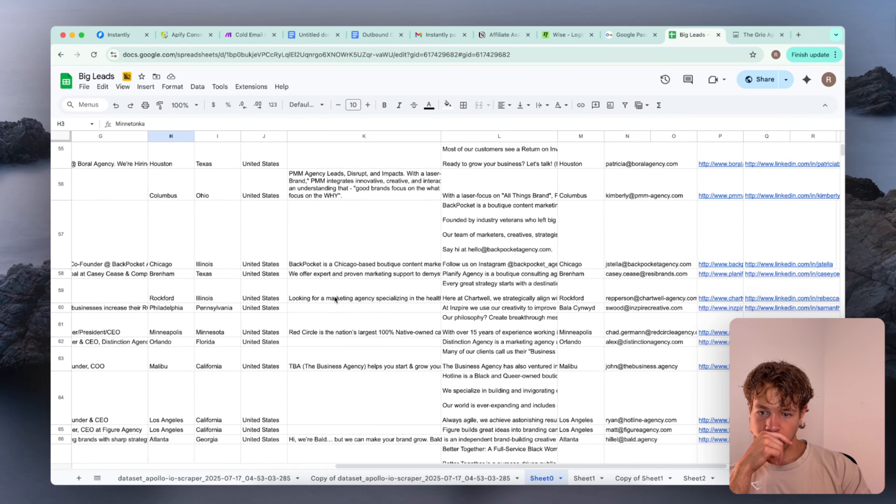
pyautogui.scroll(-10, 334, 299)
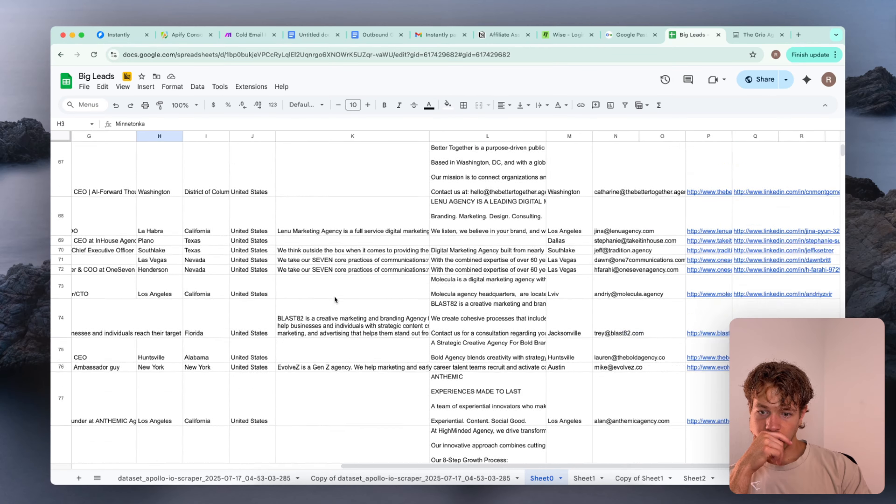
pyautogui.scroll(-10, 336, 300)
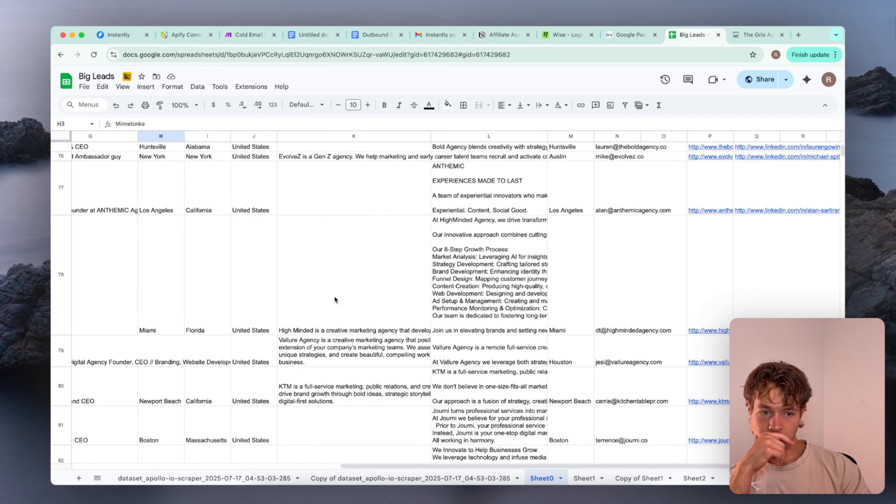
pyautogui.scroll(-10, 327, 267)
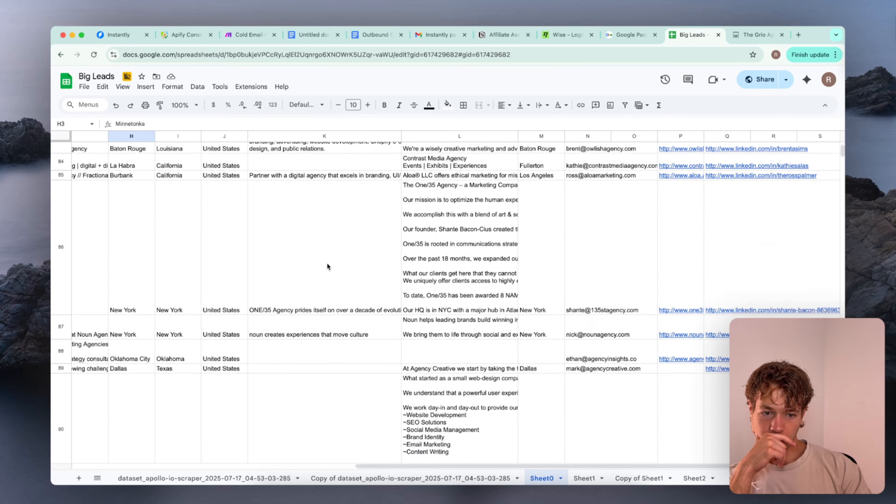
pyautogui.scroll(-10, 327, 266)
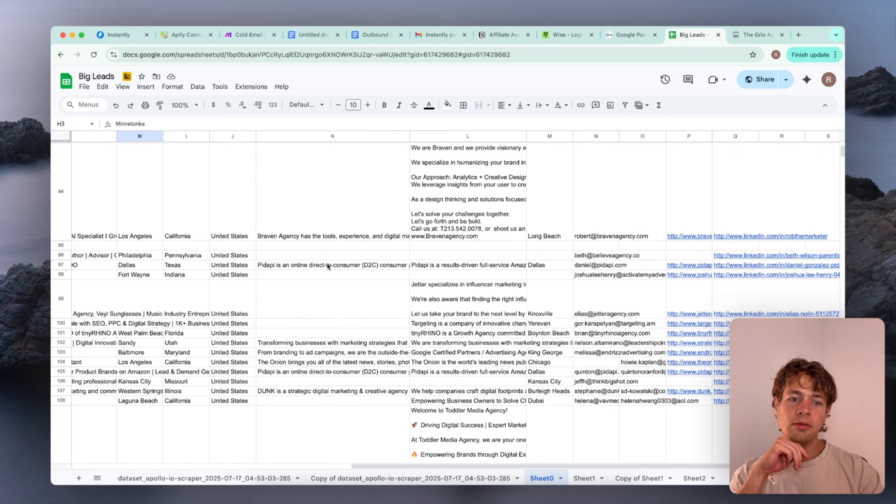
pyautogui.click(549, 233)
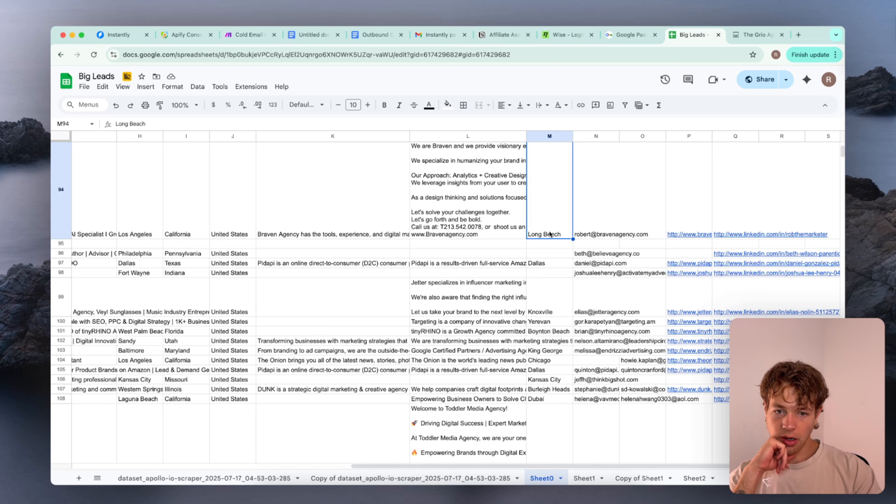
# Compare the lead's city with organization_city in rows 94 to 115, checking the entries in rows 94, 97 and 115
pyautogui.click(148, 226)
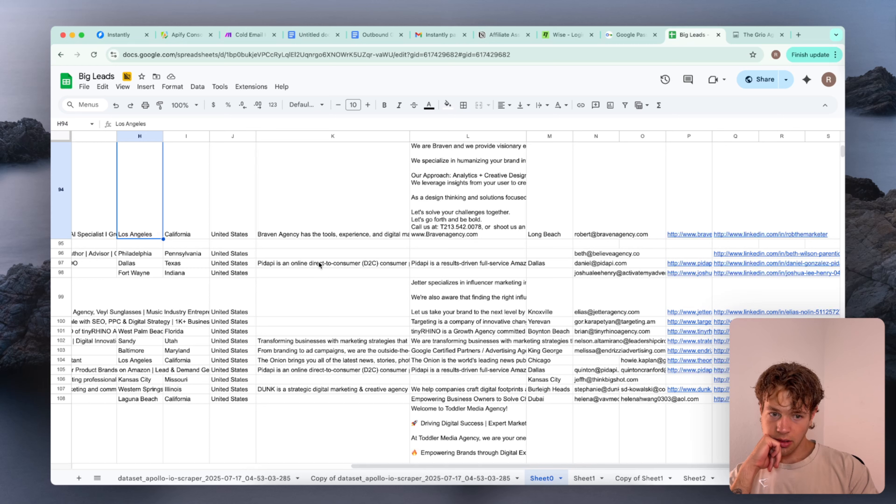
pyautogui.click(550, 263)
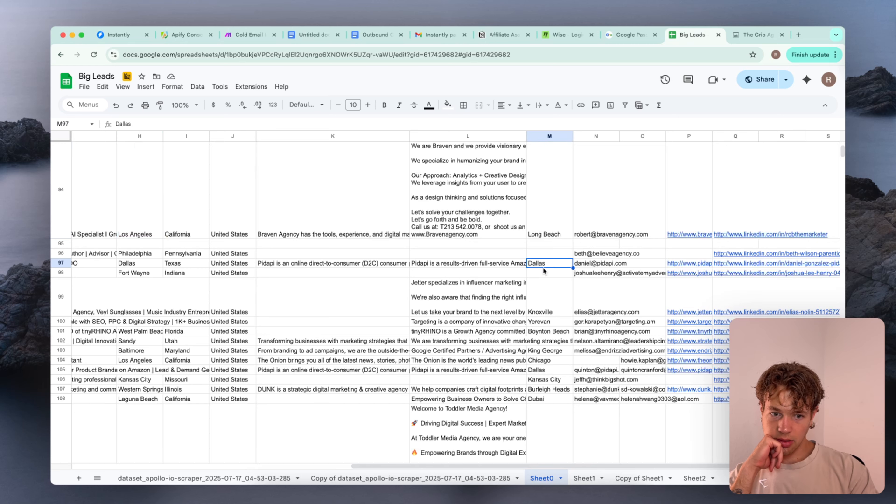
pyautogui.scroll(-5, 542, 267)
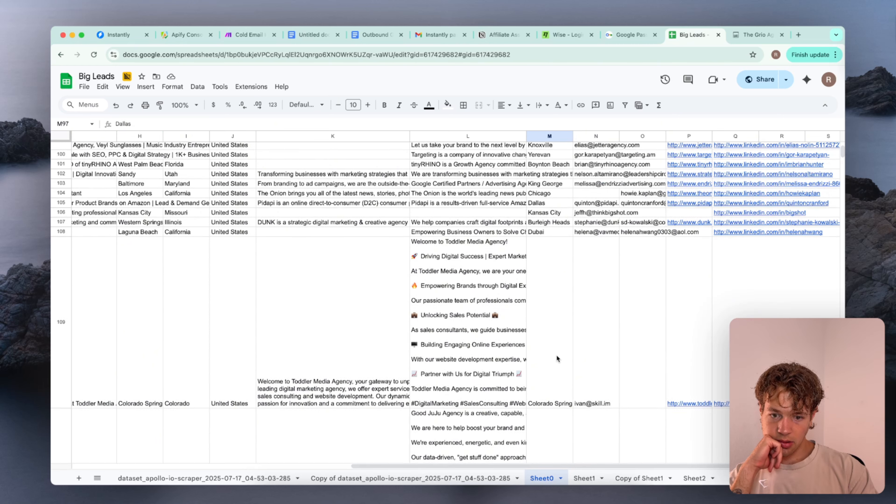
pyautogui.scroll(-10, 557, 355)
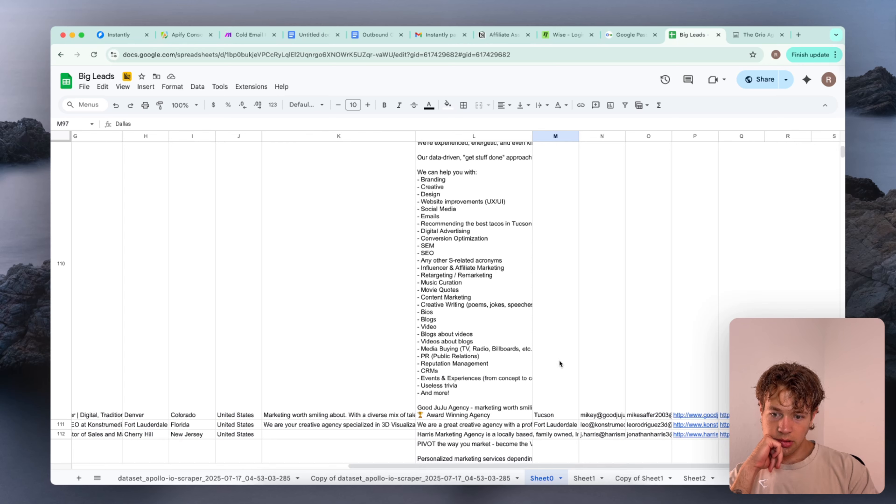
pyautogui.scroll(-9, 557, 357)
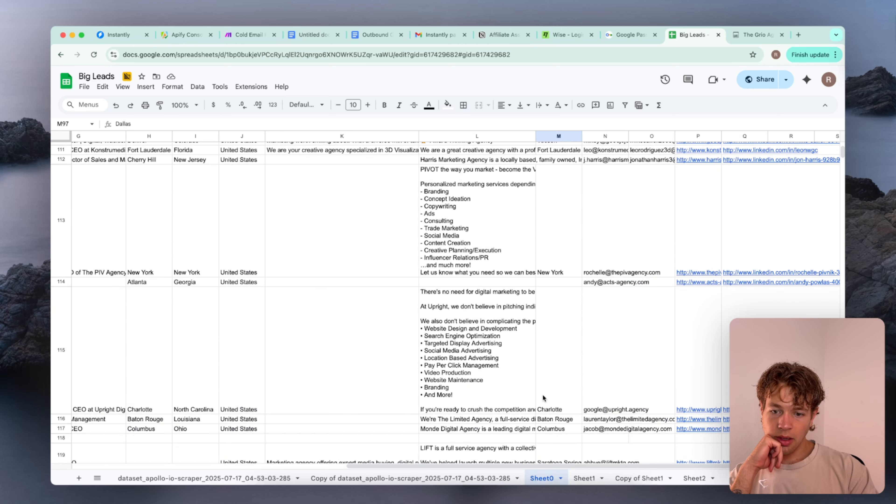
pyautogui.scroll(-1, 542, 394)
pyautogui.hscroll(1, 542, 394)
pyautogui.click(544, 361)
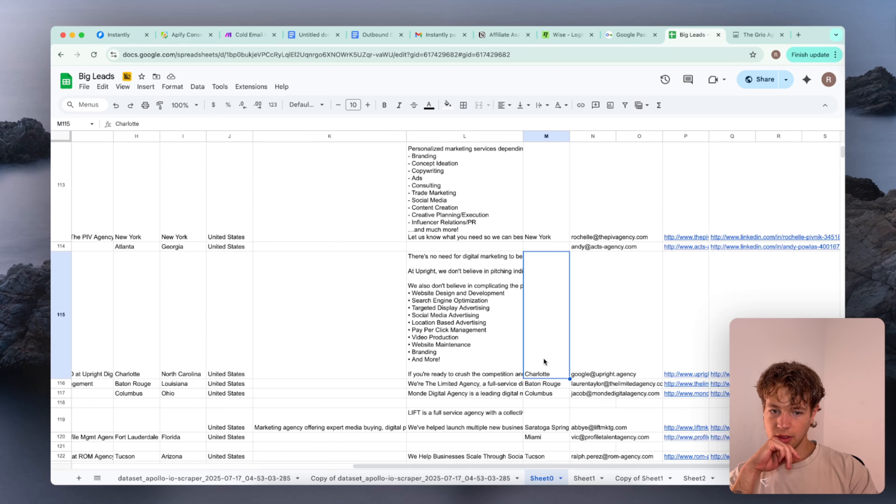
# Continue comparing city with organization_city down to row 128, checking rows 120, 122, 126 and 128
pyautogui.scroll(-4, 548, 394)
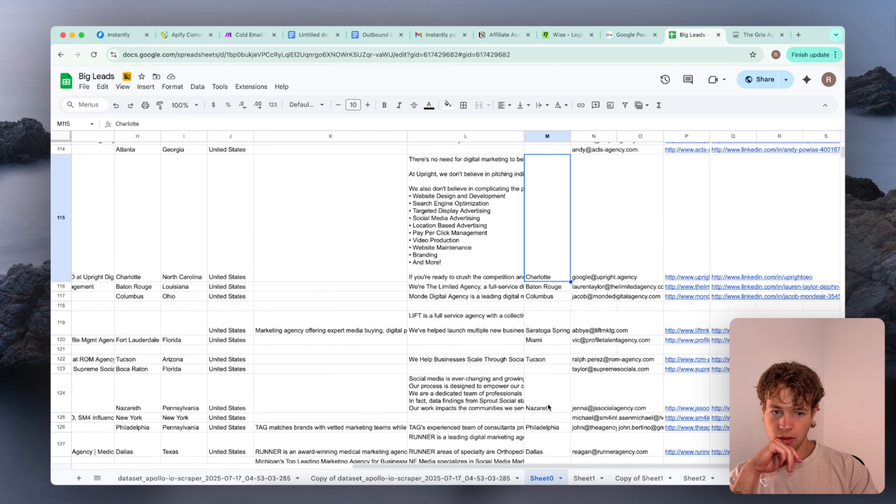
pyautogui.doubleClick(533, 318)
pyautogui.click(539, 330)
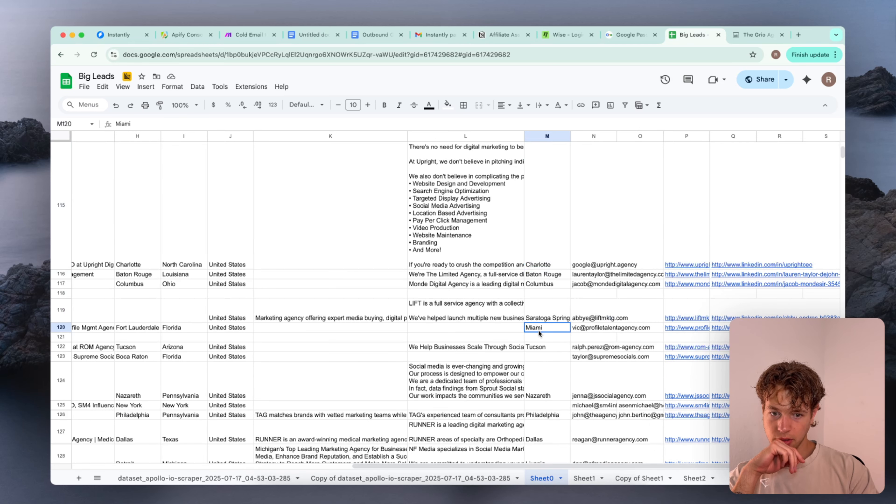
pyautogui.click(541, 346)
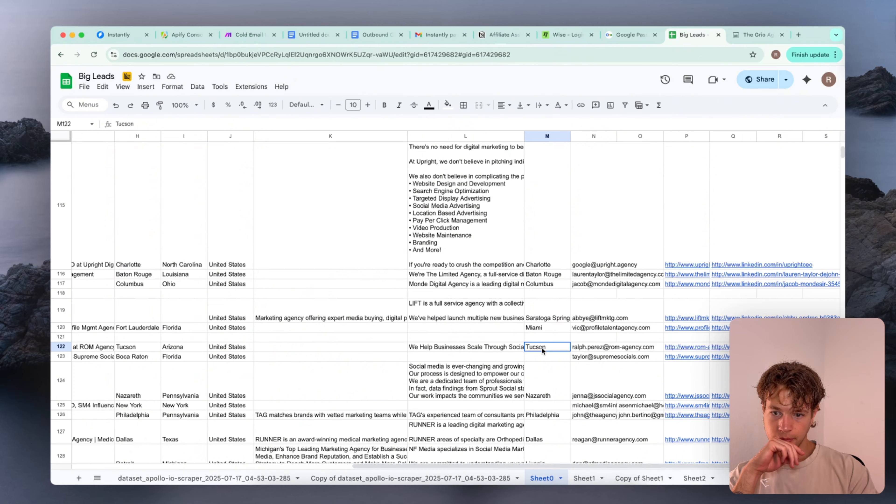
pyautogui.scroll(-1, 542, 348)
pyautogui.scroll(-4, 541, 347)
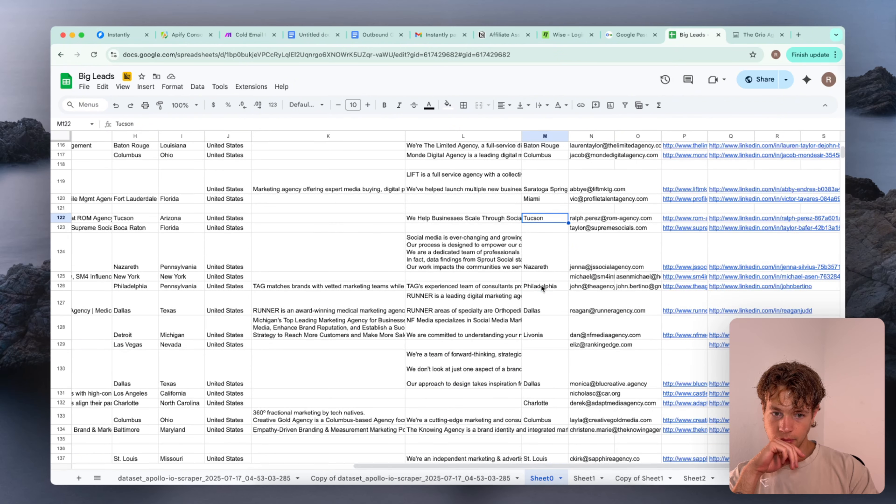
pyautogui.click(543, 288)
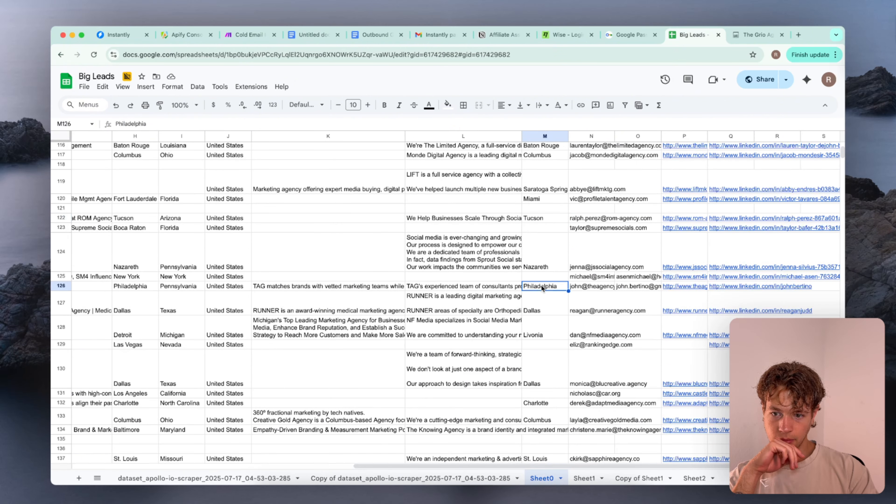
pyautogui.click(544, 336)
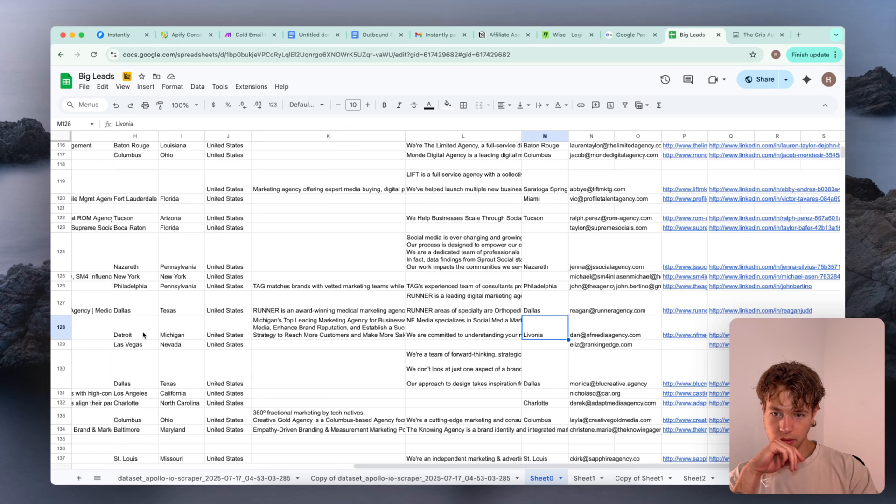
# Open the NF Media website from the lead in row 128, look for a location in its footer, and close the site
pyautogui.click(676, 333)
pyautogui.click(697, 345)
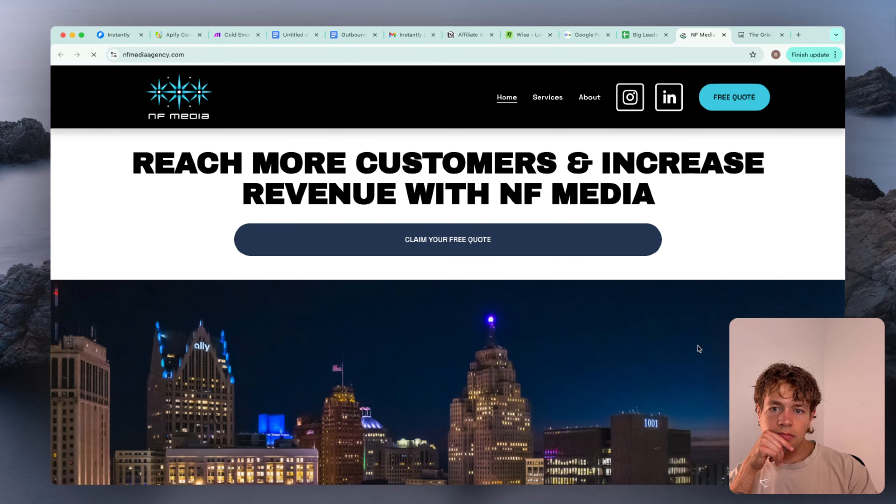
pyautogui.scroll(-20, 698, 346)
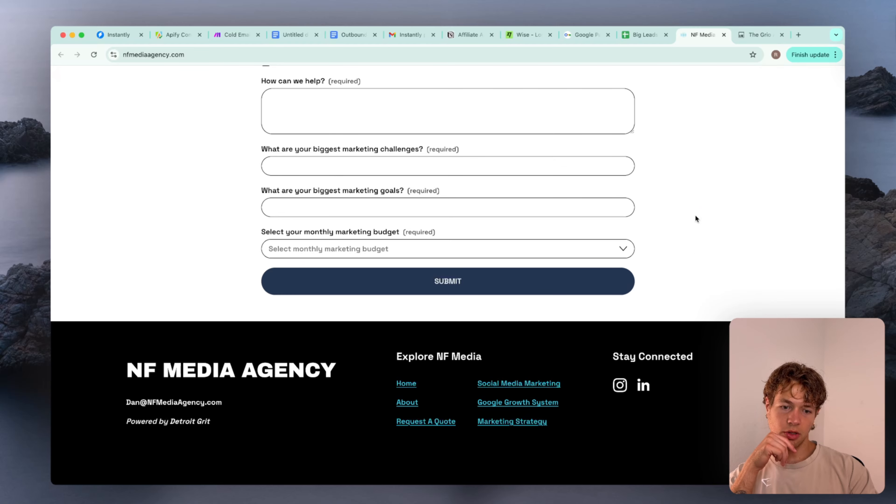
pyautogui.click(723, 34)
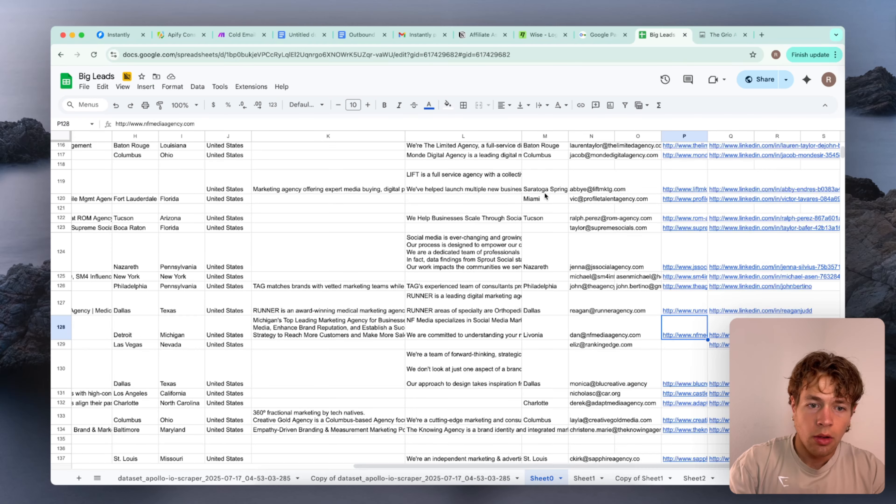
# Delete the organization_city column from Sheet0
pyautogui.scroll(20, 544, 192)
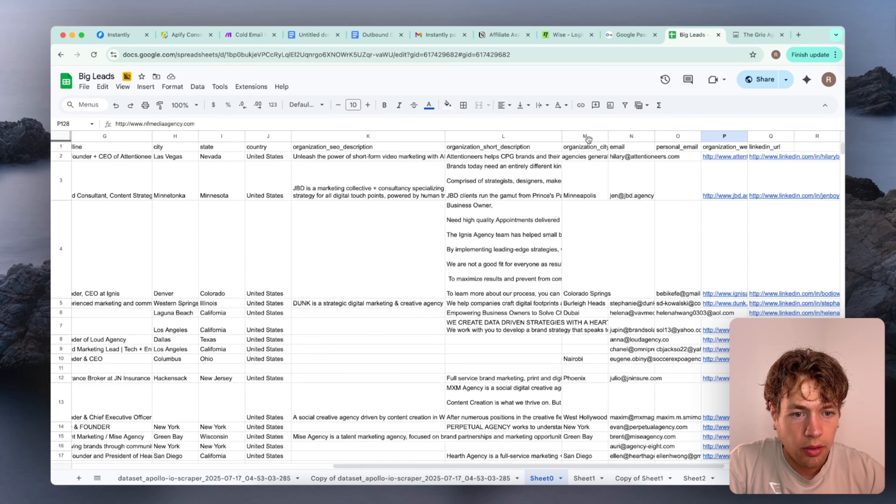
pyautogui.rightClick(576, 137)
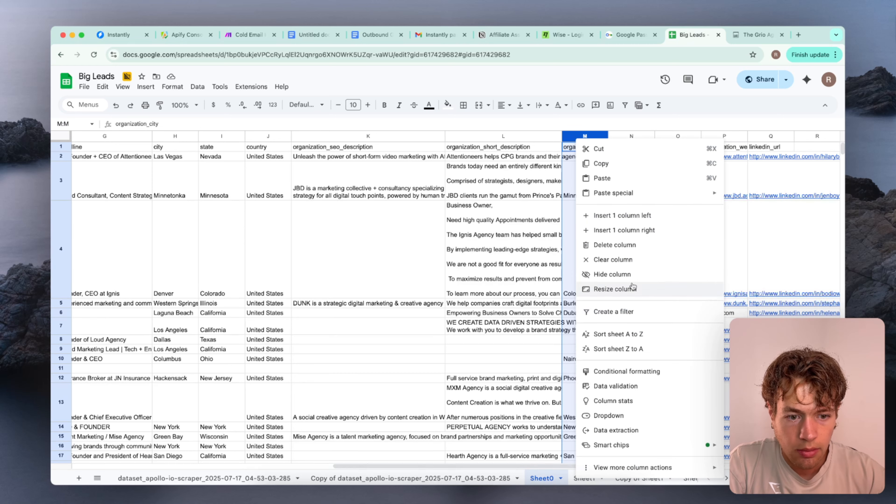
pyautogui.click(626, 245)
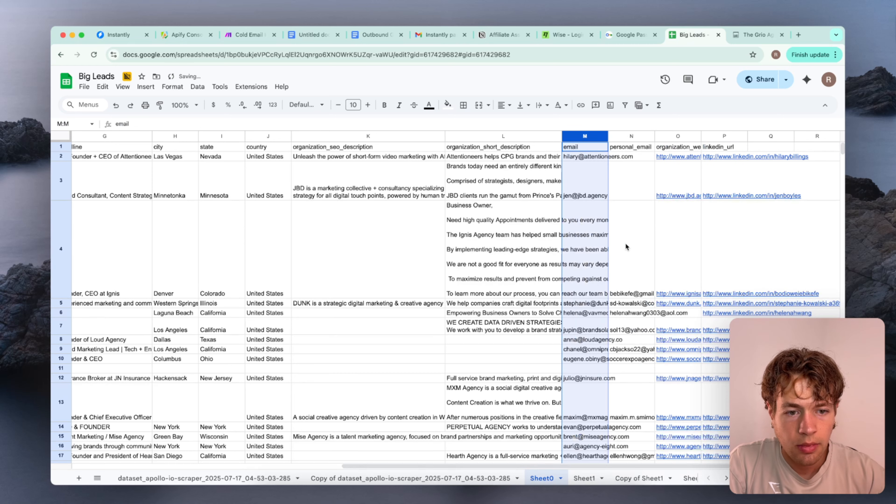
pyautogui.click(543, 212)
# Rename the first_name and last_name headers in Sheet0 to firstName and lastName
pyautogui.hscroll(-10, 543, 211)
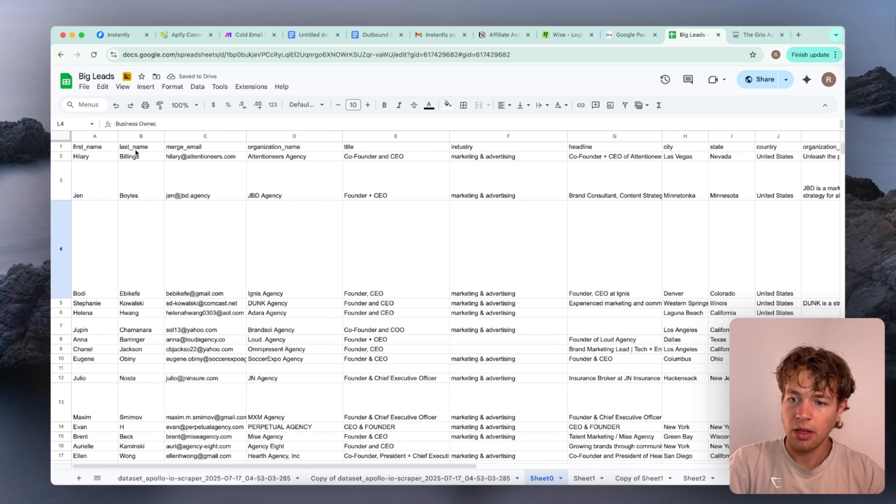
pyautogui.click(88, 147)
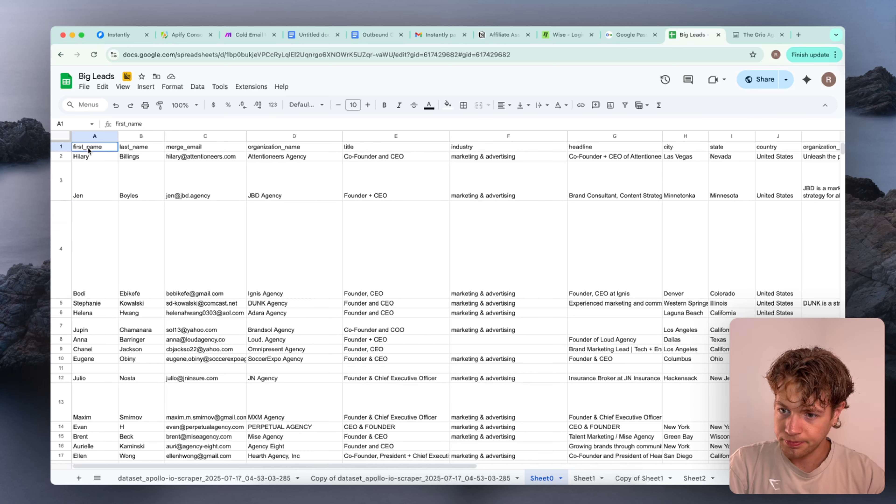
pyautogui.doubleClick(88, 147)
pyautogui.click(85, 146)
pyautogui.press('Delete')
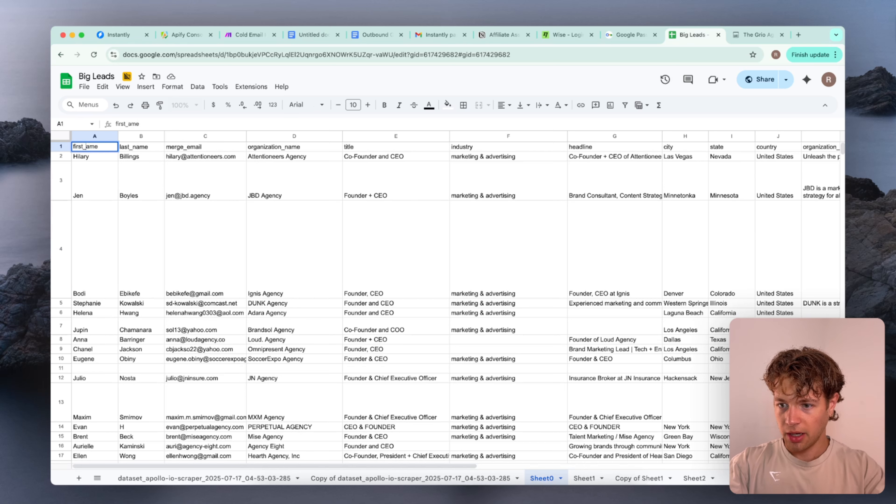
pyautogui.click(131, 147)
pyautogui.doubleClick(131, 147)
pyautogui.press('Delete')
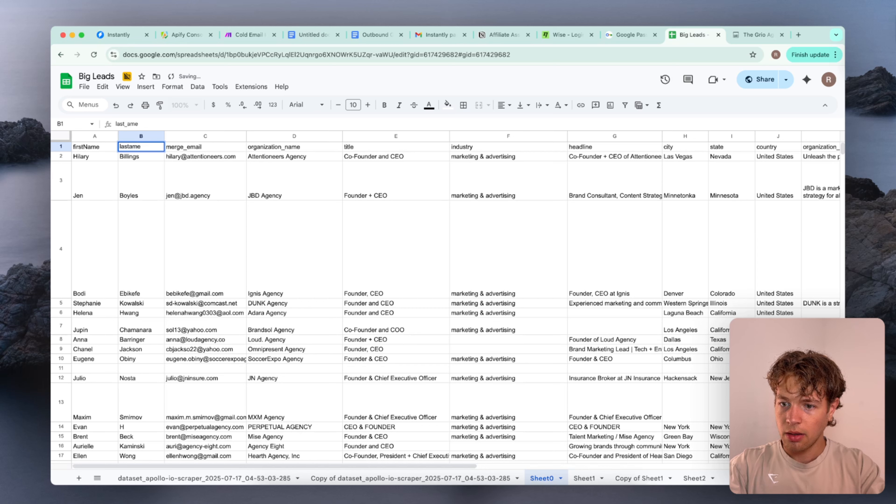
pyautogui.write('N')
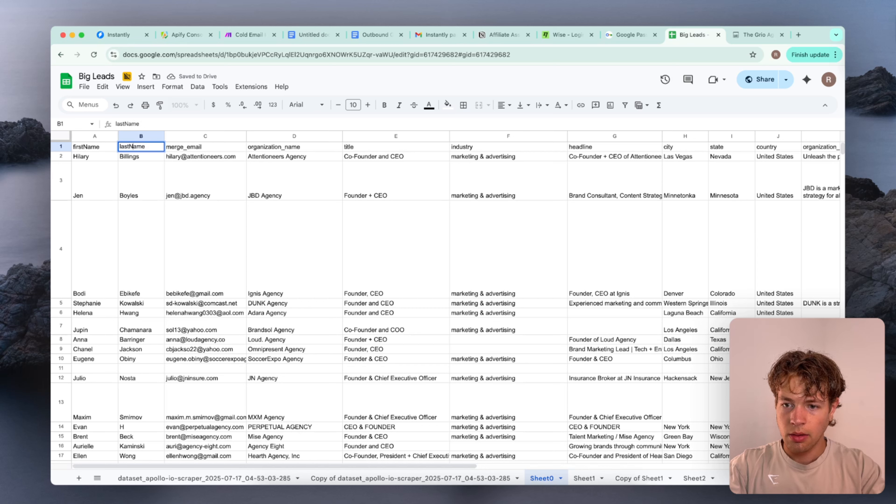
# Rename the merge_email header in column C to Email
pyautogui.click(189, 146)
pyautogui.doubleClick(190, 145)
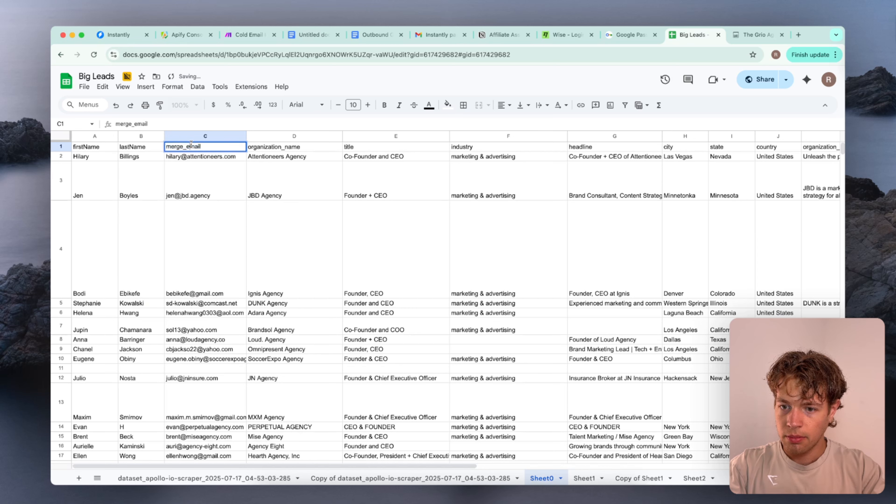
pyautogui.moveTo(190, 145); pyautogui.dragTo(168, 145)
pyautogui.write('E')
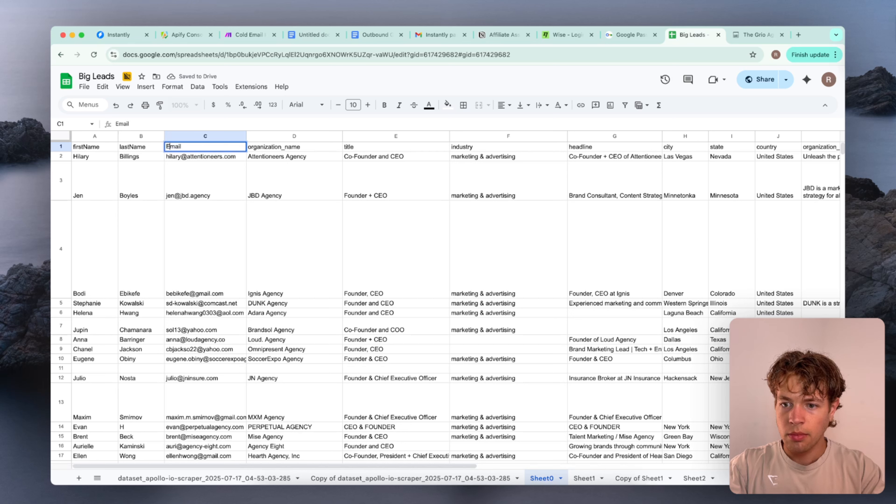
# Rename the organization_name header in column D to organizationName
pyautogui.click(289, 146)
pyautogui.doubleClick(289, 146)
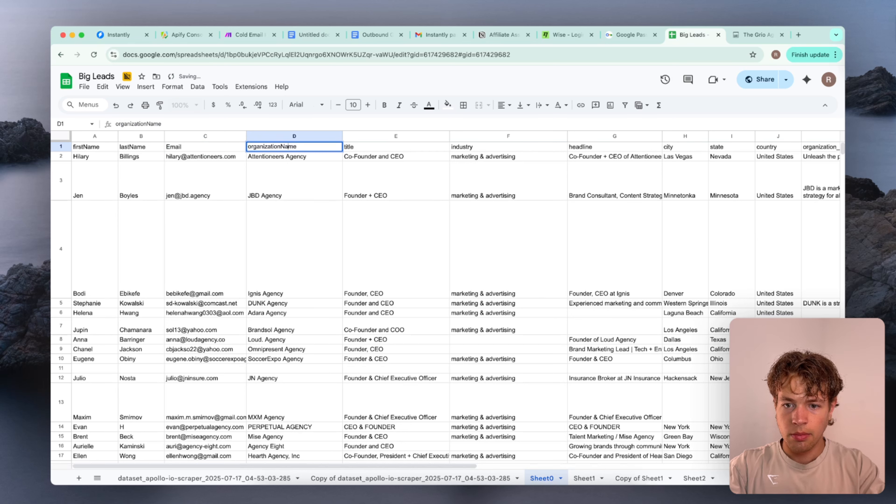
pyautogui.click(376, 147)
pyautogui.doubleClick(376, 146)
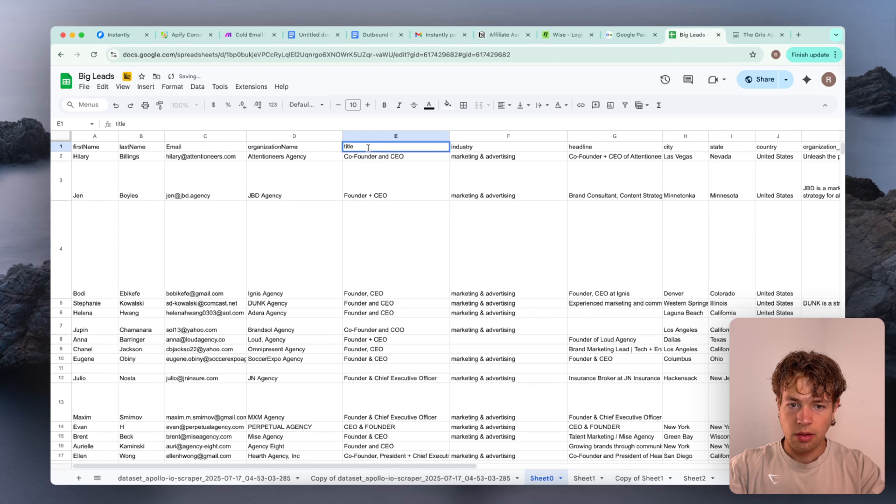
pyautogui.hscroll(3, 503, 166)
pyautogui.click(502, 166)
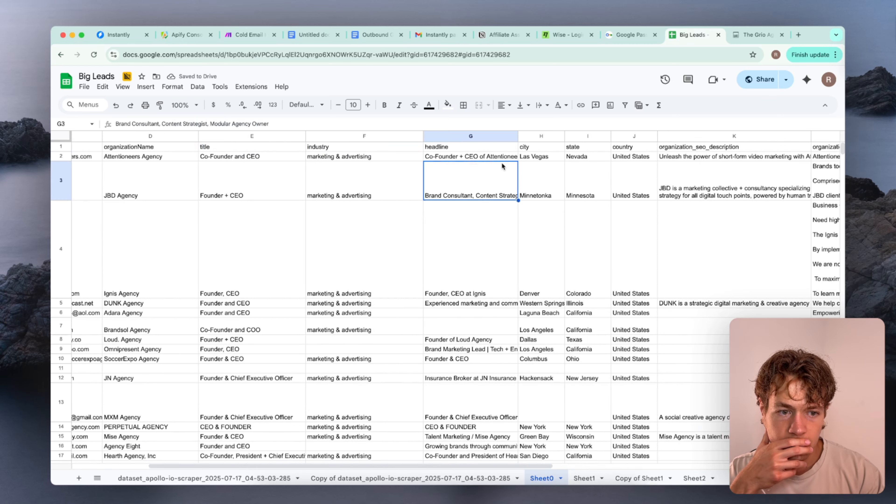
# Rename the organization_seo_description header in column K to organizationSeoDescription
pyautogui.hscroll(2, 569, 184)
pyautogui.click(600, 146)
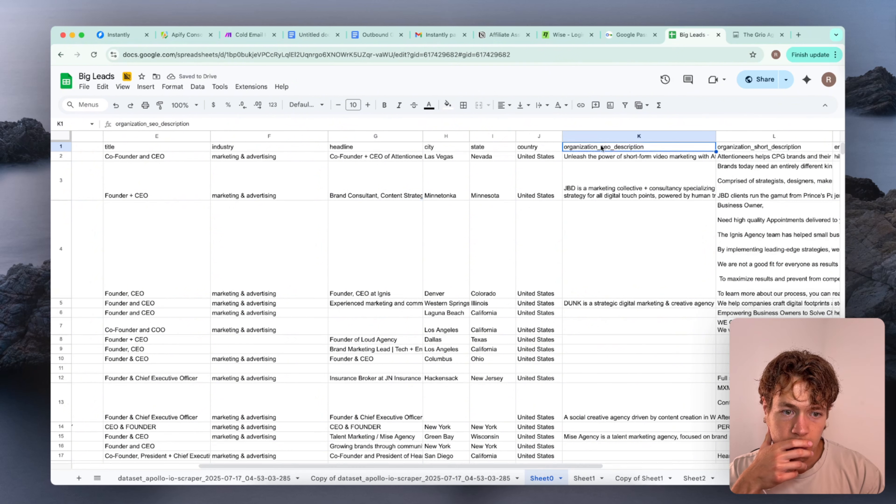
pyautogui.doubleClick(602, 147)
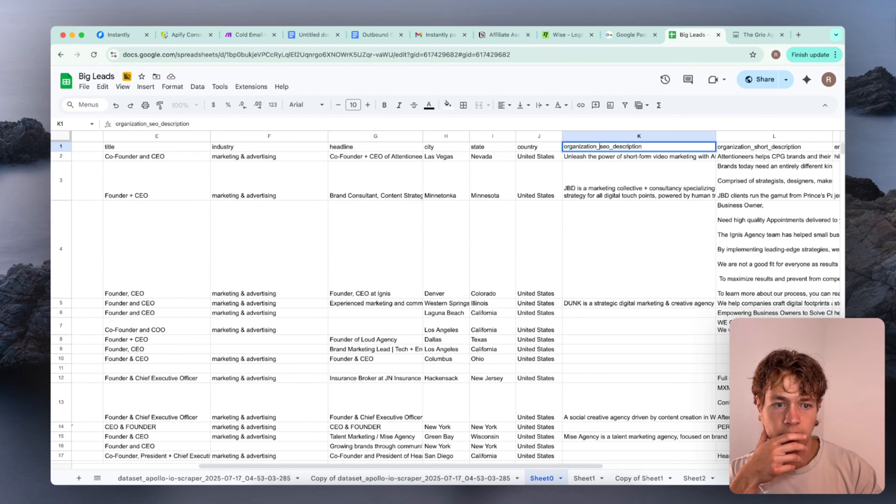
pyautogui.press('BackSpace')
pyautogui.press('BackSpace')
pyautogui.write('S')
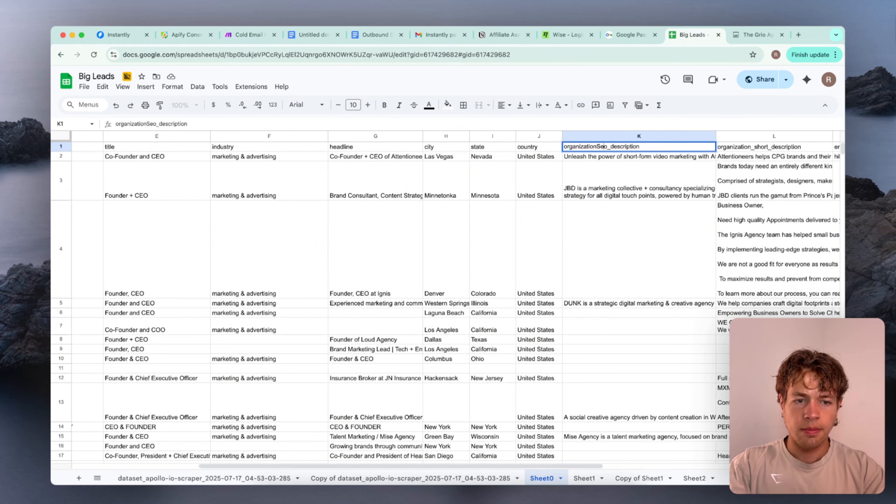
pyautogui.press('BackSpace')
pyautogui.press('Delete')
pyautogui.write('D')
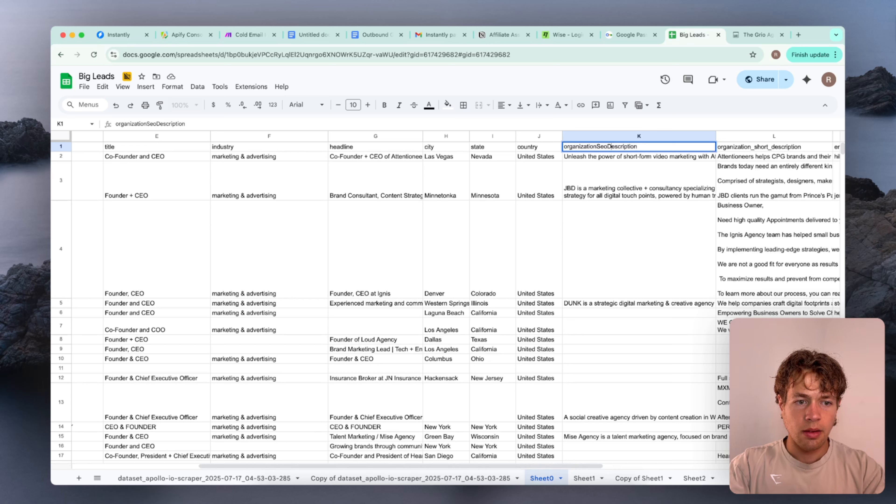
# Rename the organization_short_description header in column L to organizationShortDescription
pyautogui.doubleClick(756, 147)
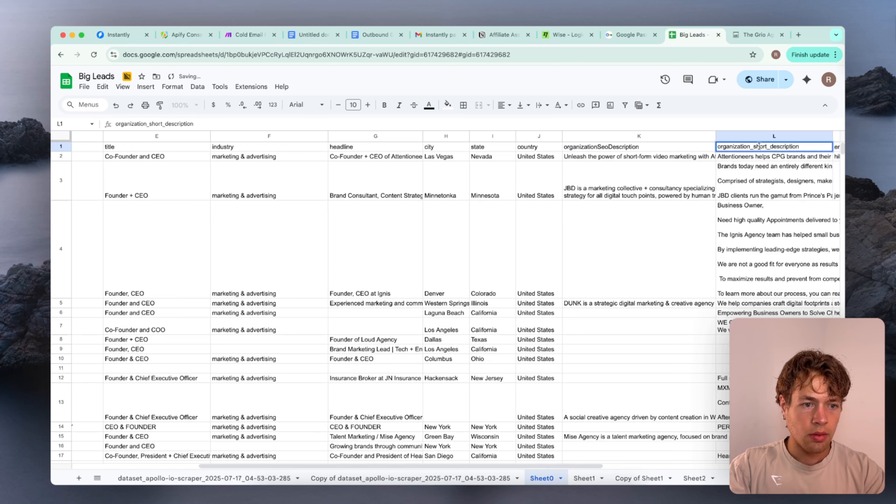
pyautogui.click(756, 146)
pyautogui.press('BackSpace')
pyautogui.press('BackSpace')
pyautogui.write('S')
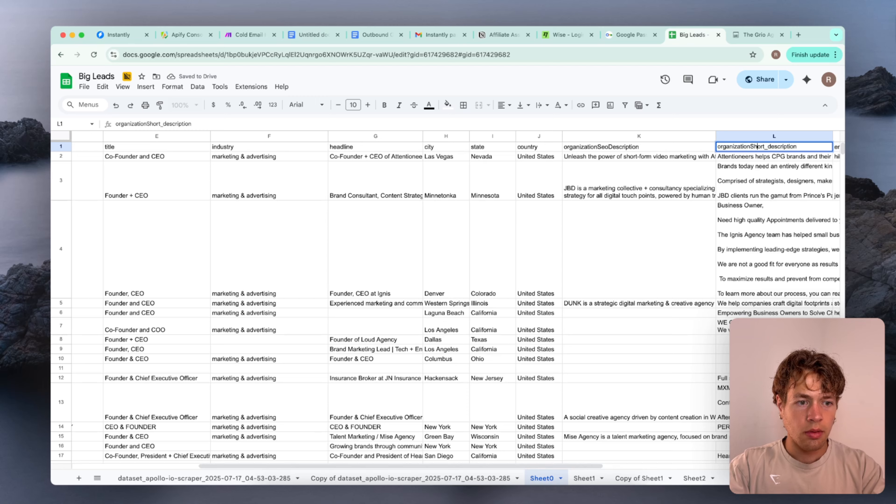
pyautogui.click(772, 147)
pyautogui.press('BackSpace')
pyautogui.press('BackSpace')
pyautogui.write('D')
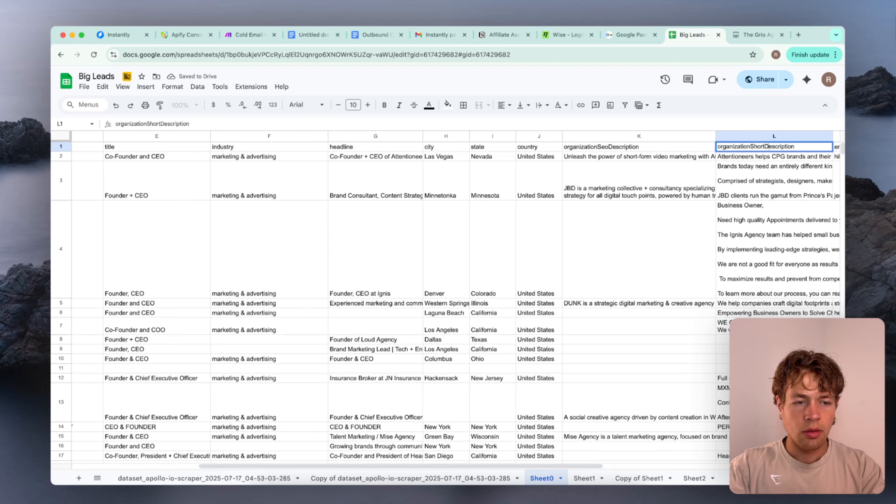
# Rename the email header in column M to email2
pyautogui.click(755, 170)
pyautogui.hscroll(3, 749, 176)
pyautogui.hscroll(10, 748, 176)
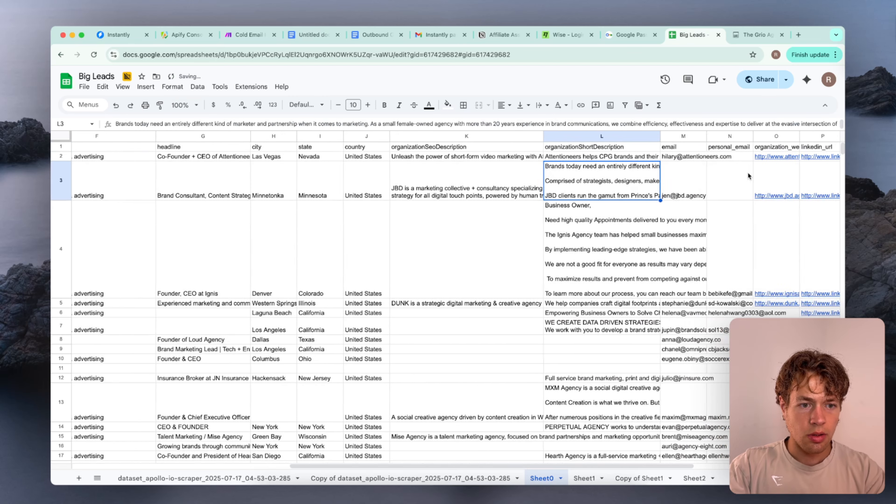
pyautogui.click(577, 147)
pyautogui.doubleClick(579, 147)
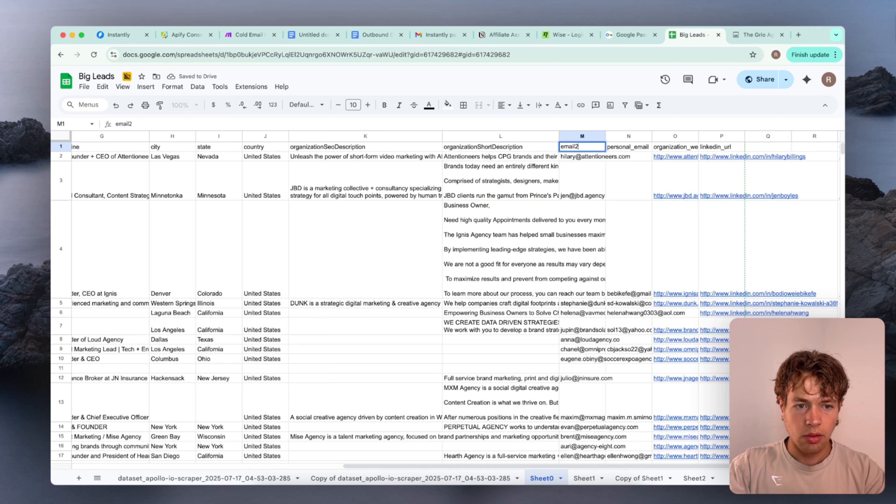
pyautogui.click(481, 169)
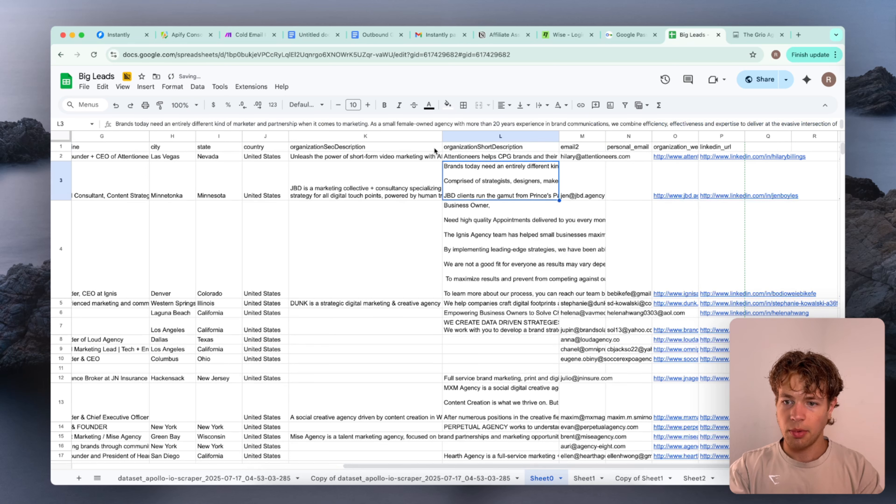
# Make the entire header row 1 bold
pyautogui.click(62, 148)
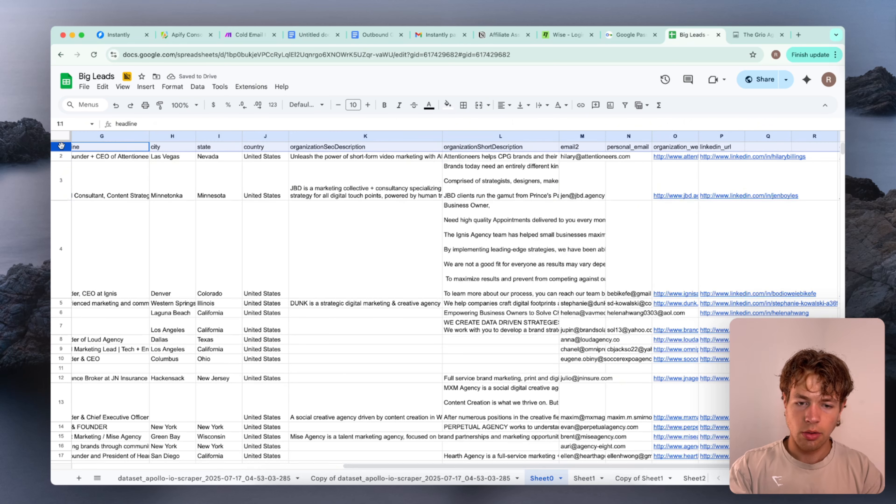
pyautogui.press('super+b')
pyautogui.click(203, 207)
pyautogui.hscroll(-10, 203, 208)
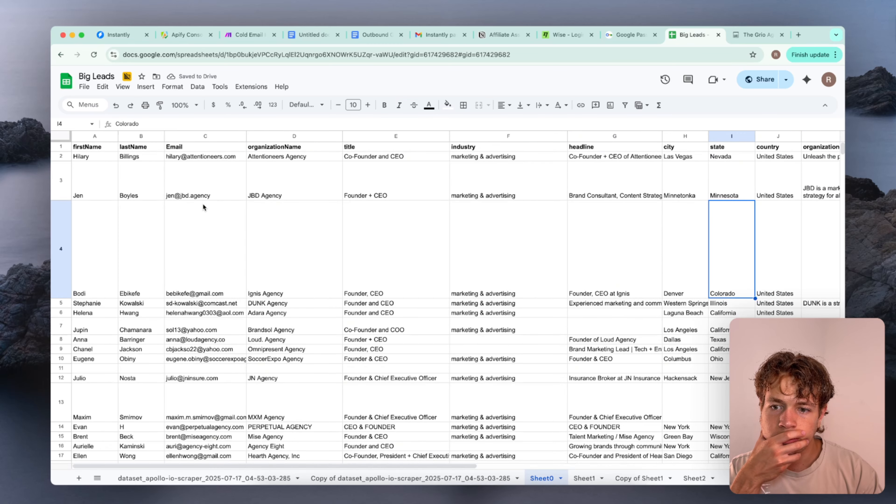
# Change the column C header to lowercase email
pyautogui.doubleClick(174, 148)
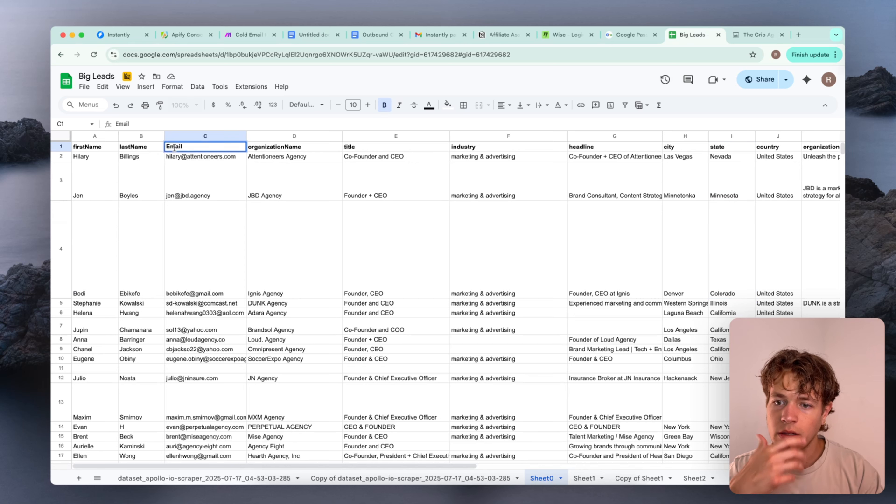
pyautogui.click(243, 219)
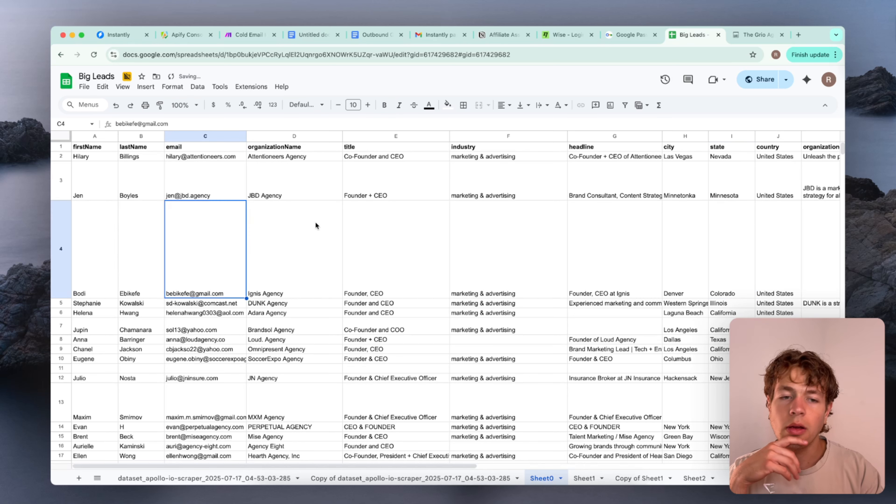
pyautogui.click(306, 251)
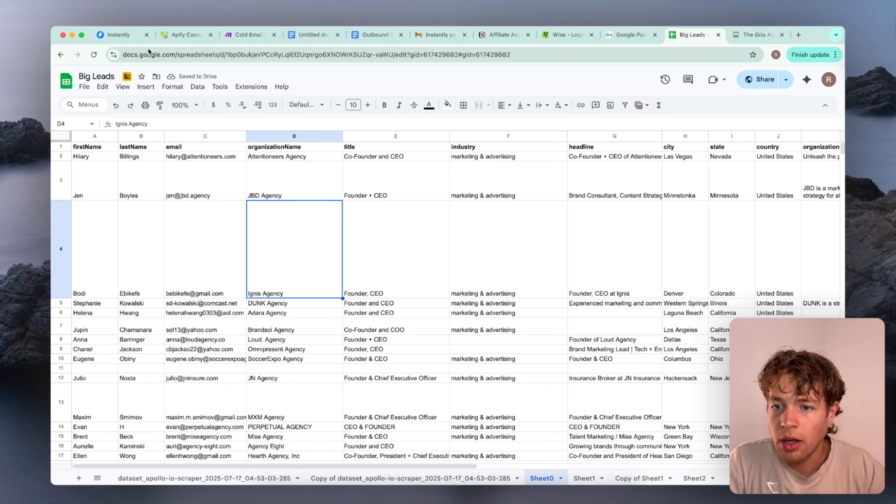
# Switch to the Make scenario and set the Google Sheets Search Rows module's sheet name to Sheet0
pyautogui.click(244, 35)
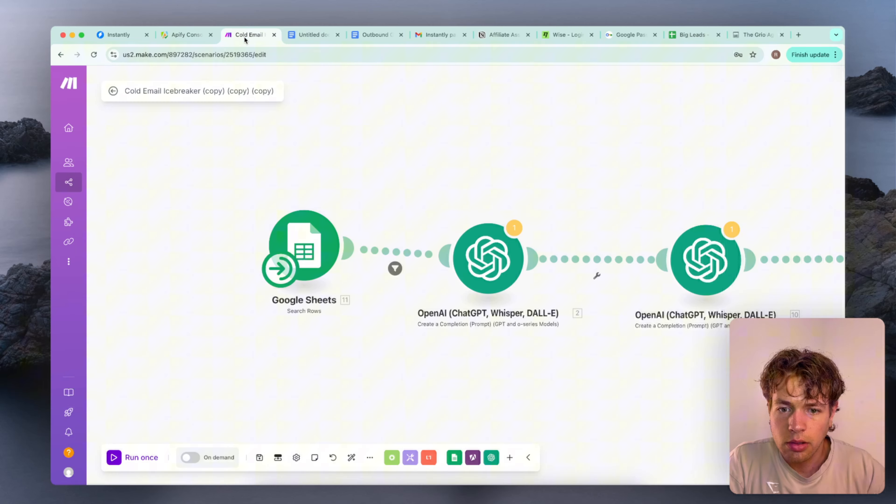
pyautogui.click(313, 235)
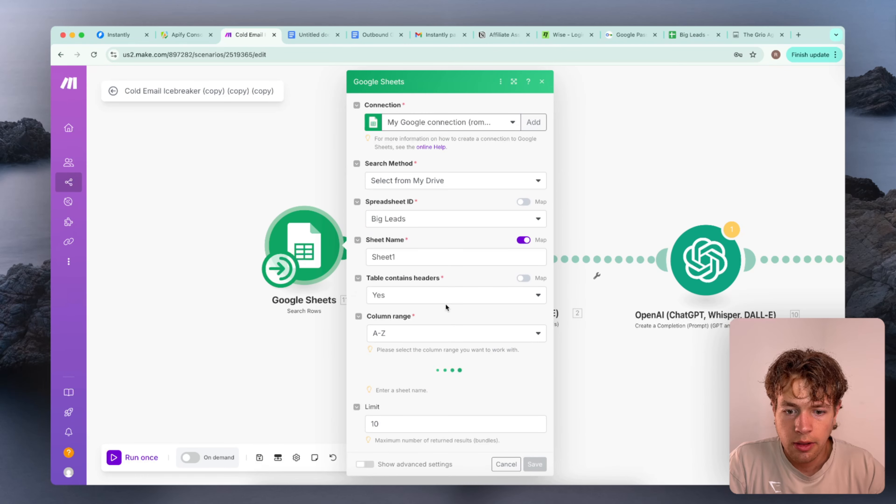
pyautogui.scroll(-4, 447, 307)
pyautogui.scroll(2, 432, 226)
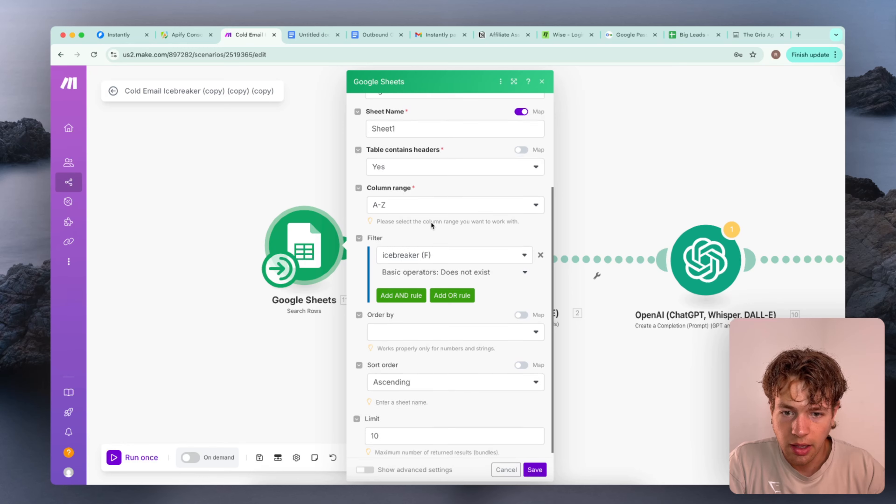
pyautogui.click(434, 196)
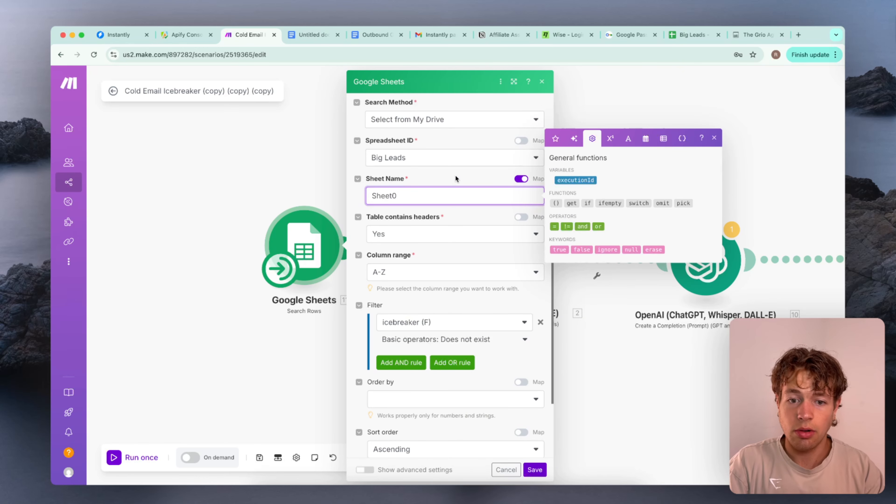
pyautogui.press('BackSpace')
pyautogui.write('0')
pyautogui.click(458, 186)
pyautogui.scroll(-2, 458, 186)
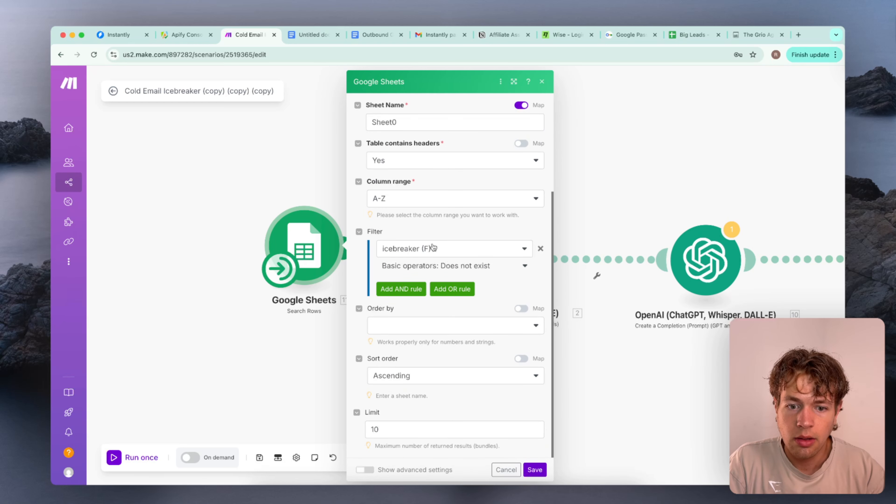
# Save the Search Rows module and reopen it to load Sheet0's columns into the filter
pyautogui.click(459, 253)
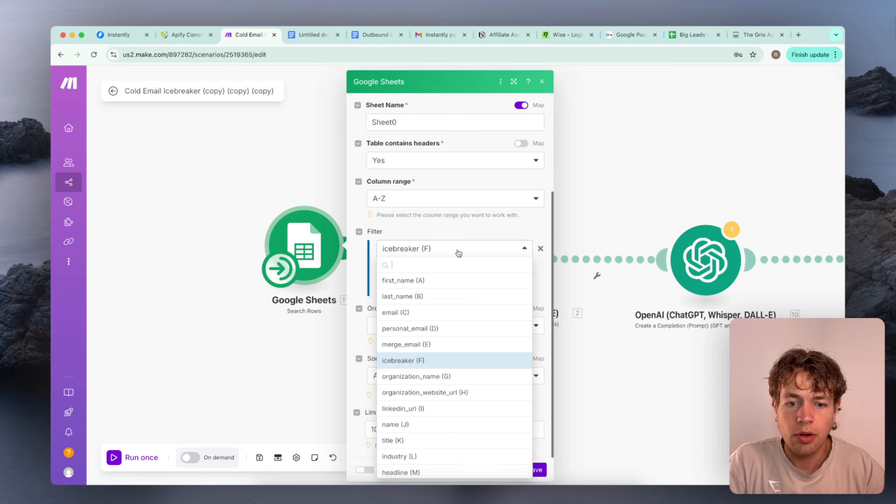
pyautogui.click(463, 241)
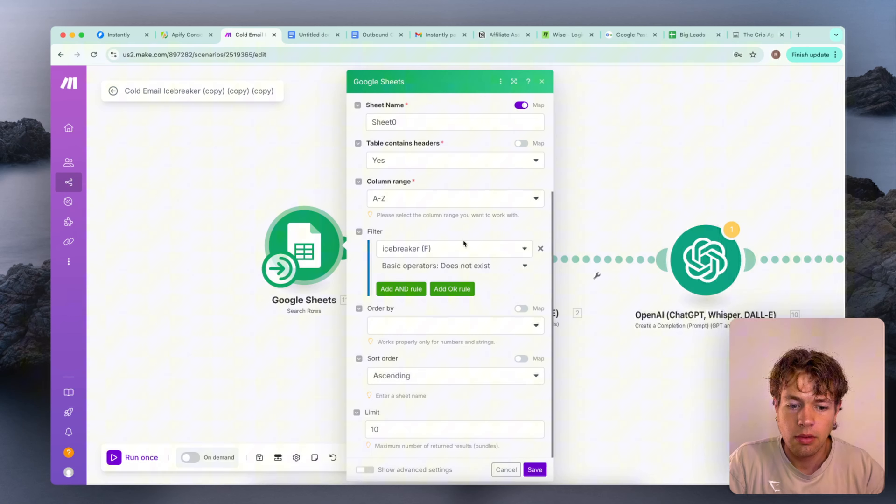
pyautogui.click(535, 470)
pyautogui.click(311, 228)
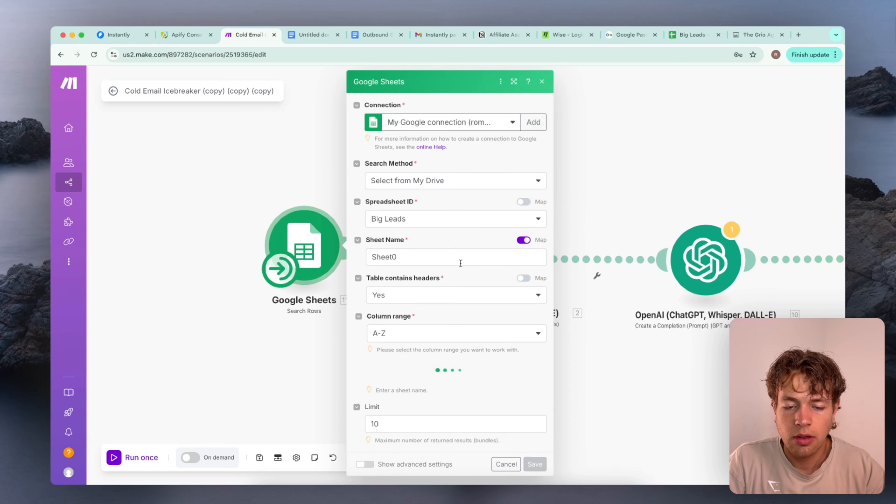
pyautogui.scroll(-3, 463, 247)
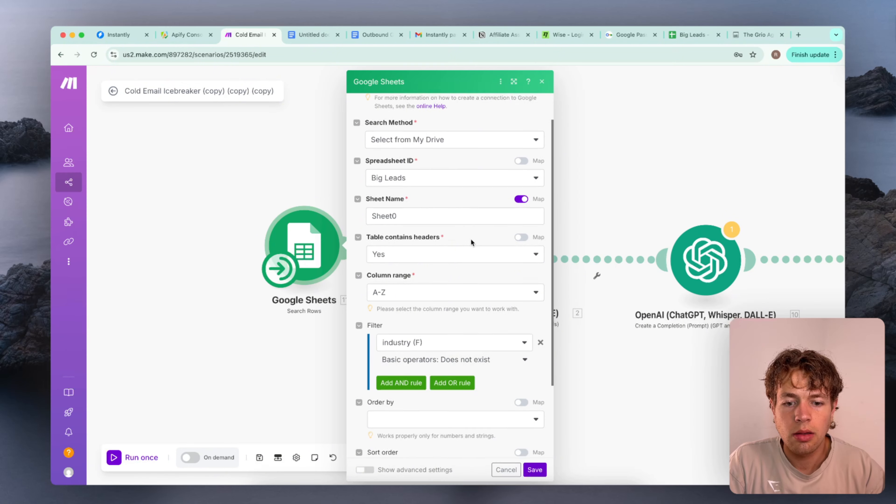
# Switch to the Big Leads spreadsheet, insert a column directly after email in Sheet0, and give it the header icebreaker
pyautogui.click(670, 36)
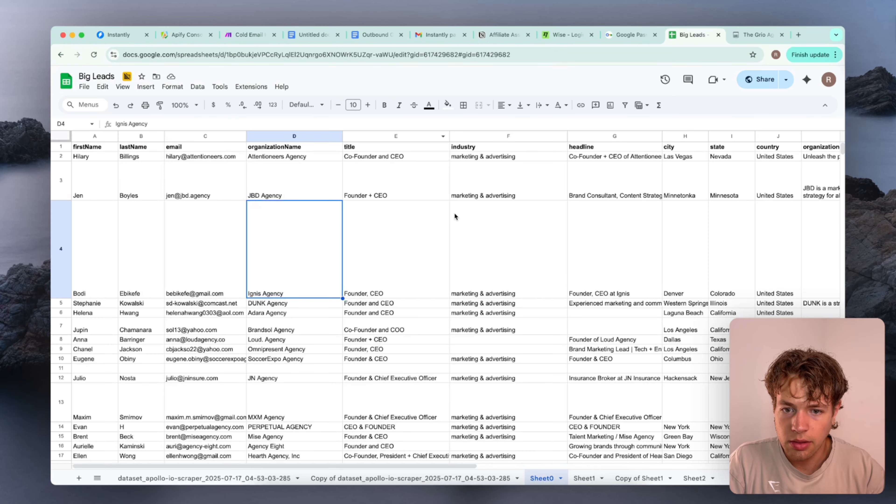
pyautogui.click(517, 240)
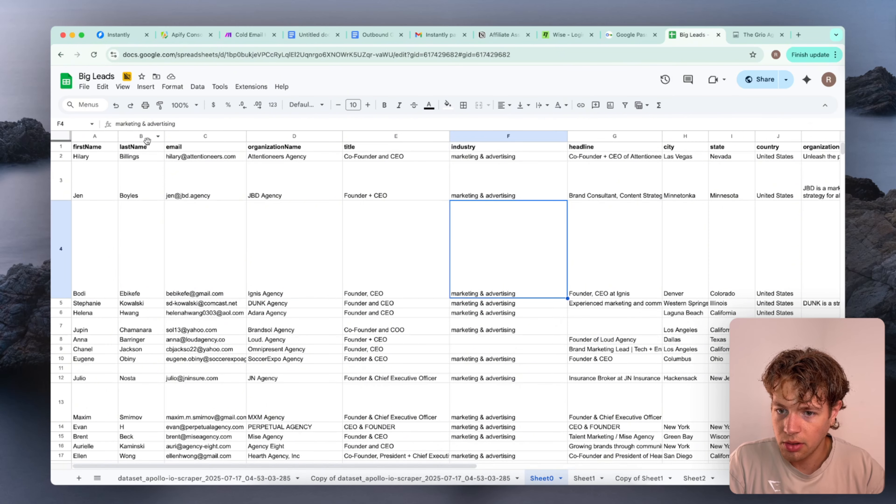
pyautogui.click(235, 136)
pyautogui.rightClick(235, 137)
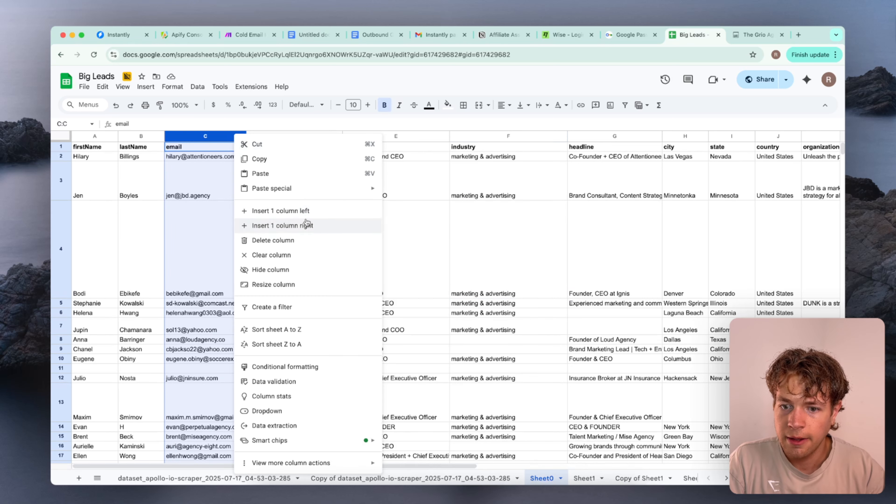
pyautogui.click(310, 225)
pyautogui.click(287, 147)
pyautogui.write('ic')
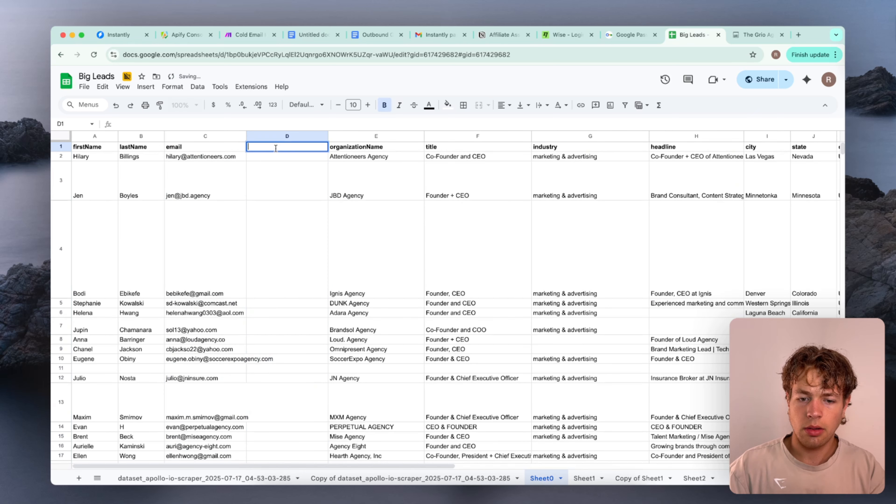
pyautogui.write('ebreaker')
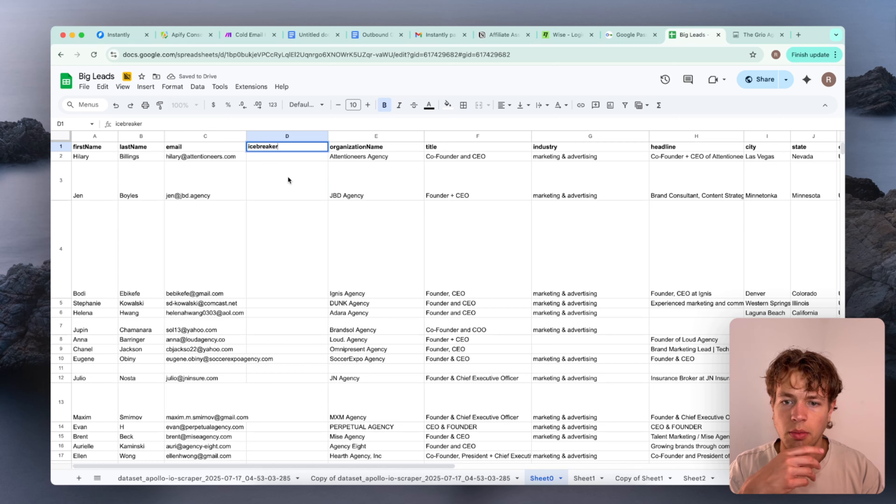
pyautogui.click(289, 181)
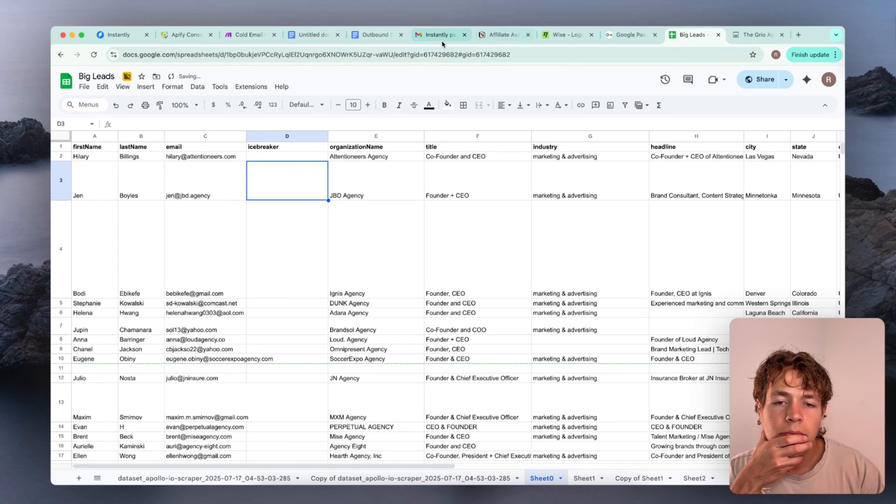
# Switch back to the Make scenario and reopen the Search Rows module to refresh the filter's column list
pyautogui.click(250, 35)
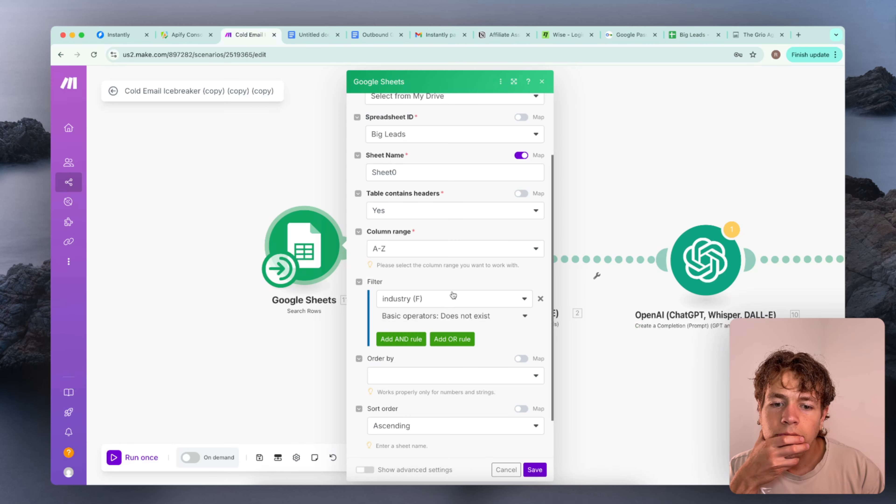
pyautogui.click(443, 301)
pyautogui.click(448, 282)
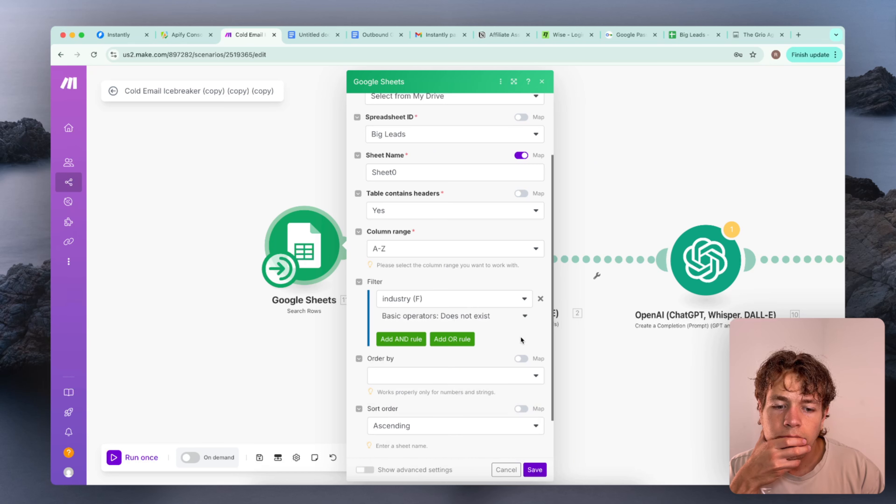
pyautogui.click(487, 301)
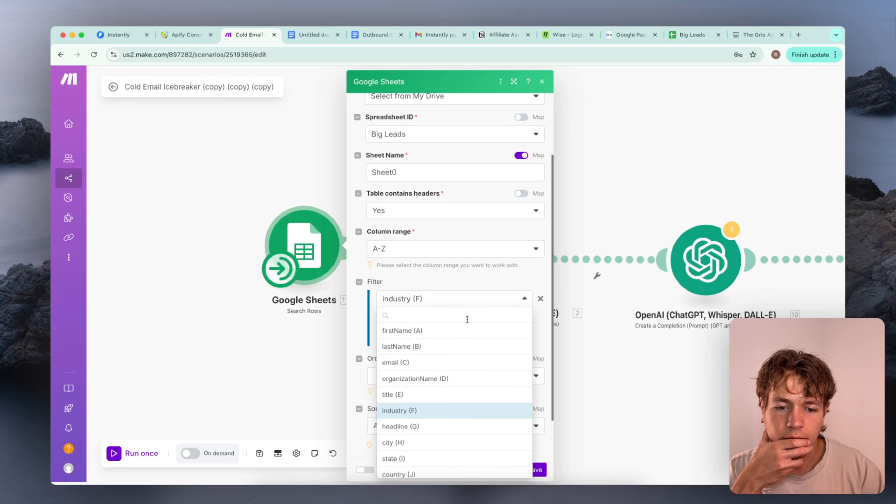
pyautogui.scroll(-5, 475, 373)
pyautogui.scroll(5, 475, 372)
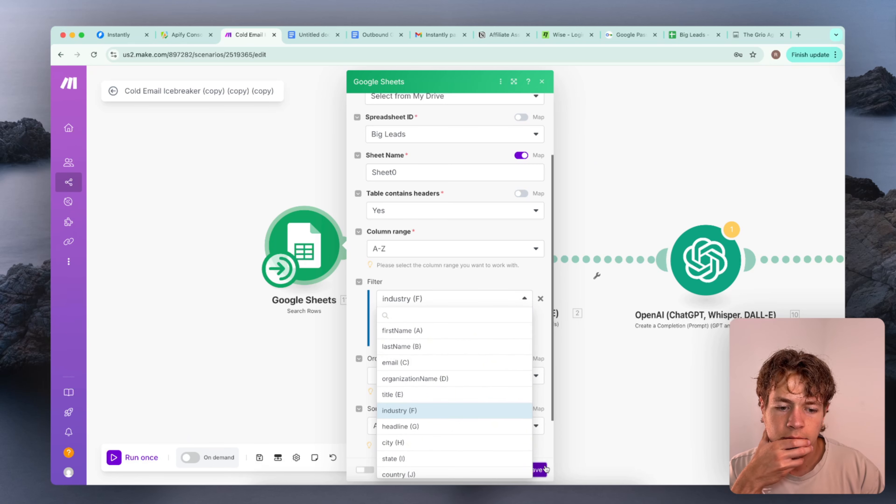
pyautogui.click(315, 217)
pyautogui.click(314, 216)
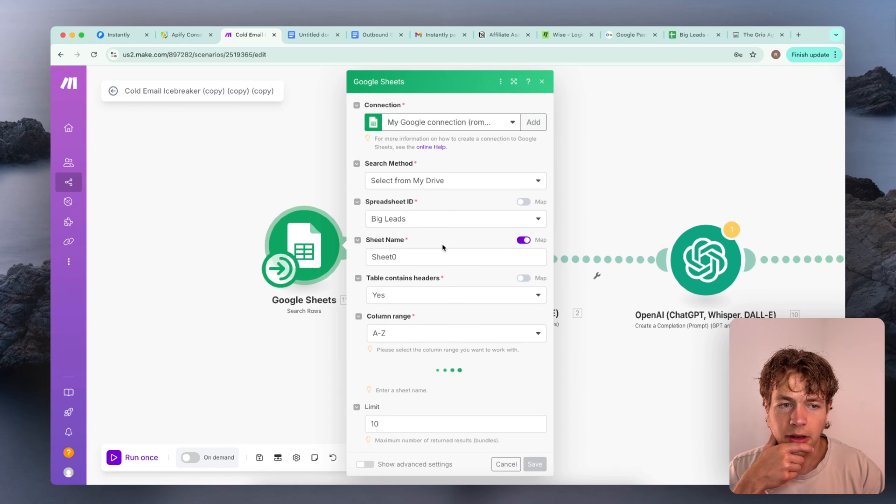
# Set the filter column to icebreaker (D) and the row limit to 1, and save the Search Rows module
pyautogui.scroll(-4, 475, 311)
pyautogui.click(463, 252)
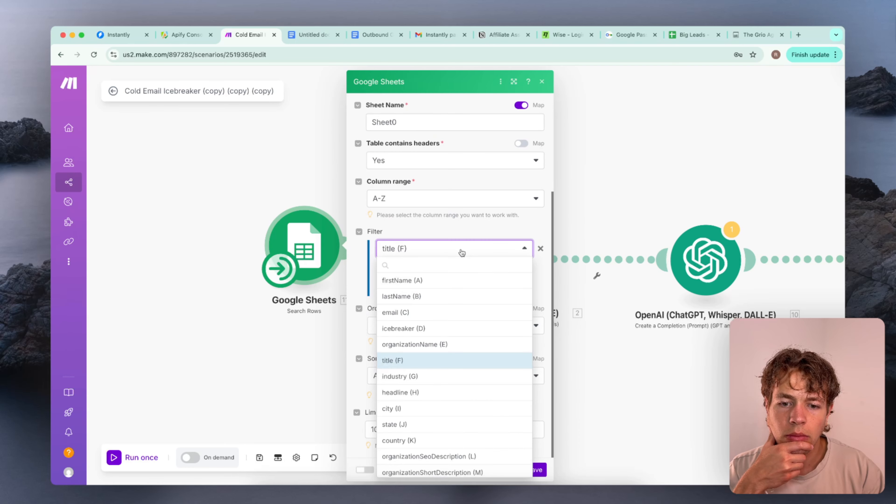
pyautogui.click(440, 328)
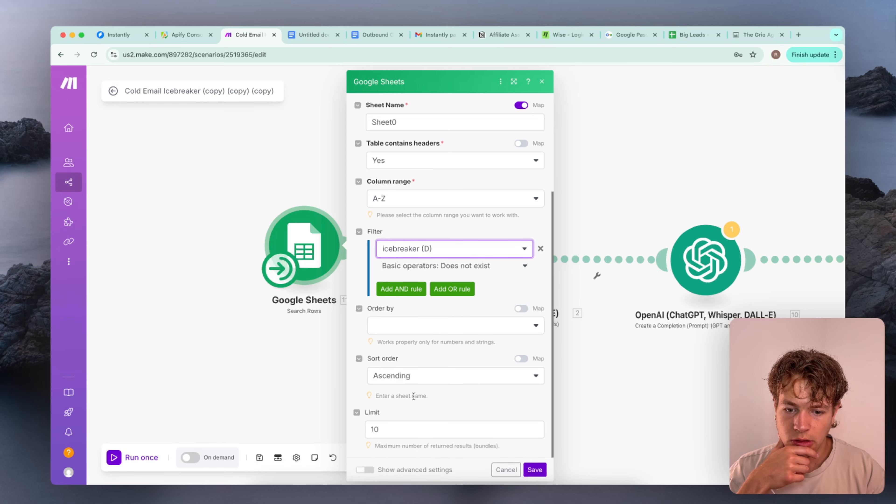
pyautogui.click(455, 424)
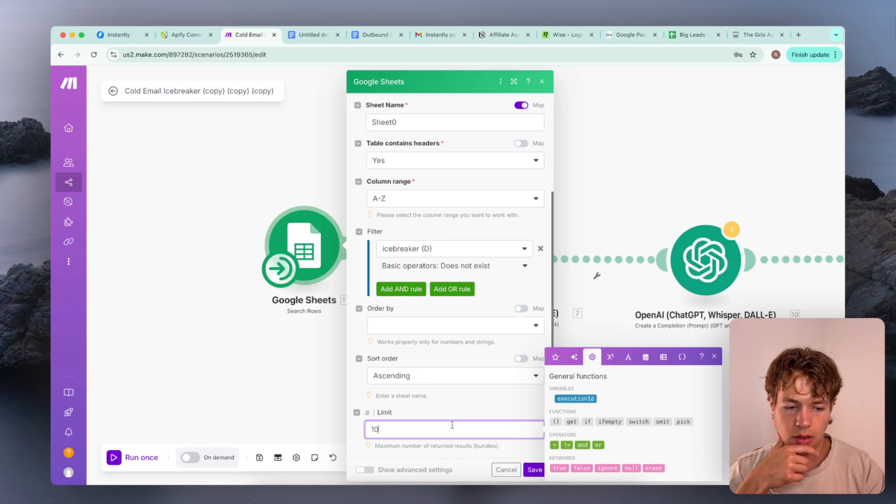
pyautogui.press('BackSpace')
pyautogui.click(536, 470)
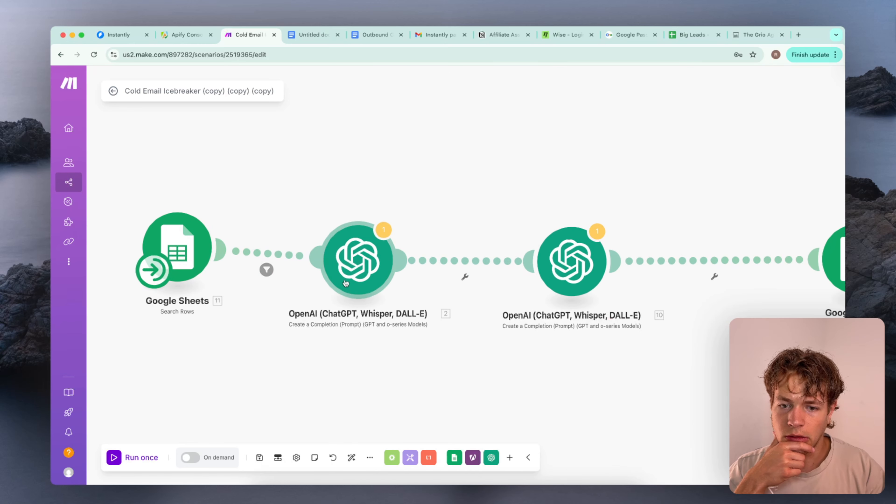
# Review the first OpenAI module's prompt messages, down to the old metadata variables in Message 3
pyautogui.click(353, 272)
pyautogui.scroll(-2, 493, 287)
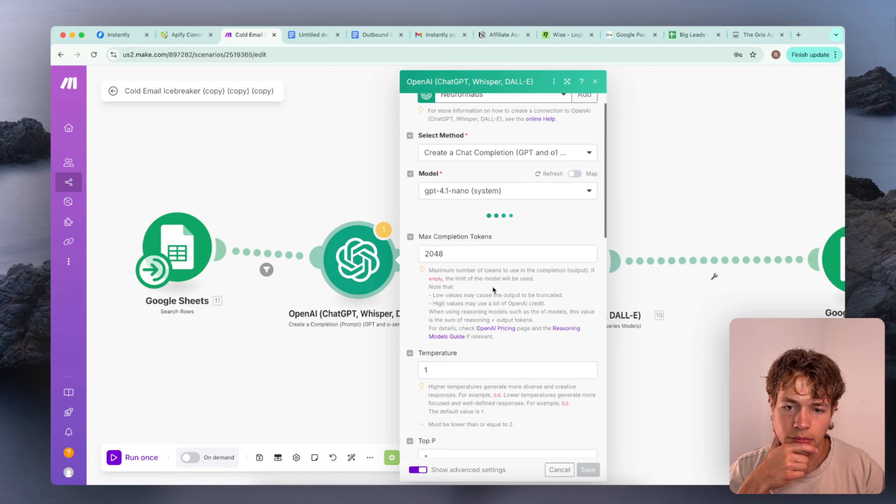
pyautogui.scroll(-6, 493, 289)
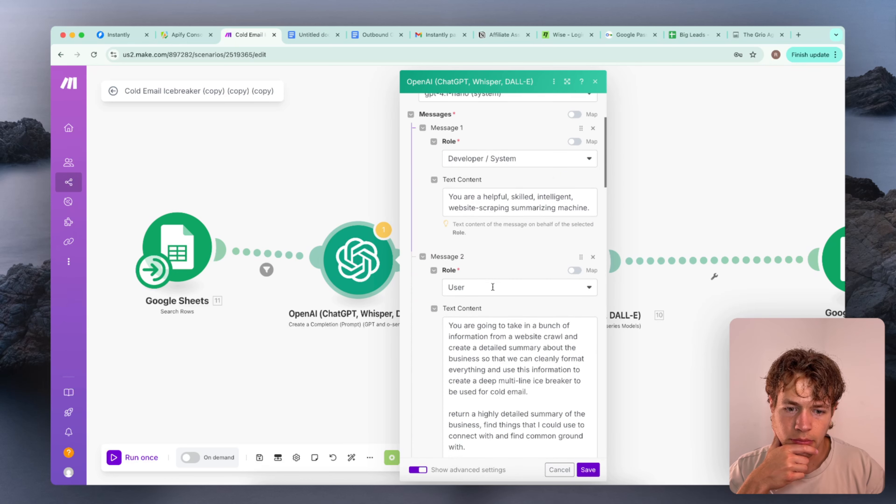
pyautogui.scroll(-10, 493, 290)
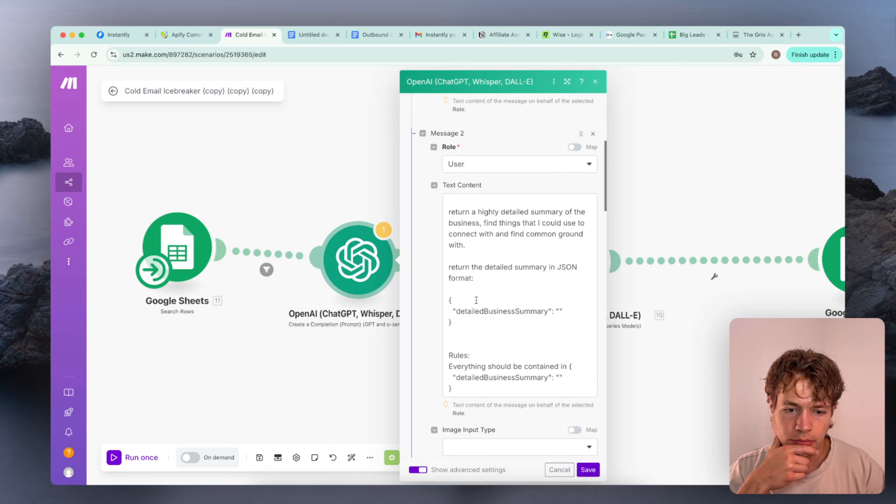
pyautogui.scroll(-3, 477, 300)
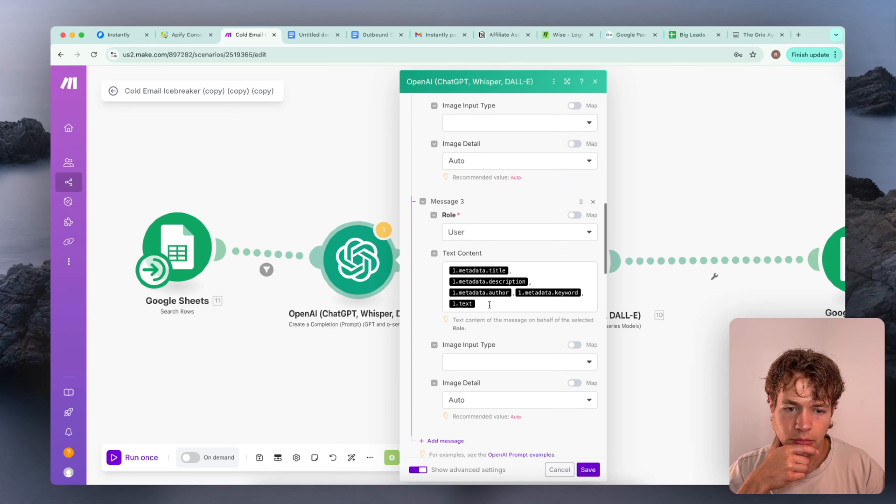
pyautogui.moveTo(477, 304); pyautogui.dragTo(454, 263)
pyautogui.click(419, 290)
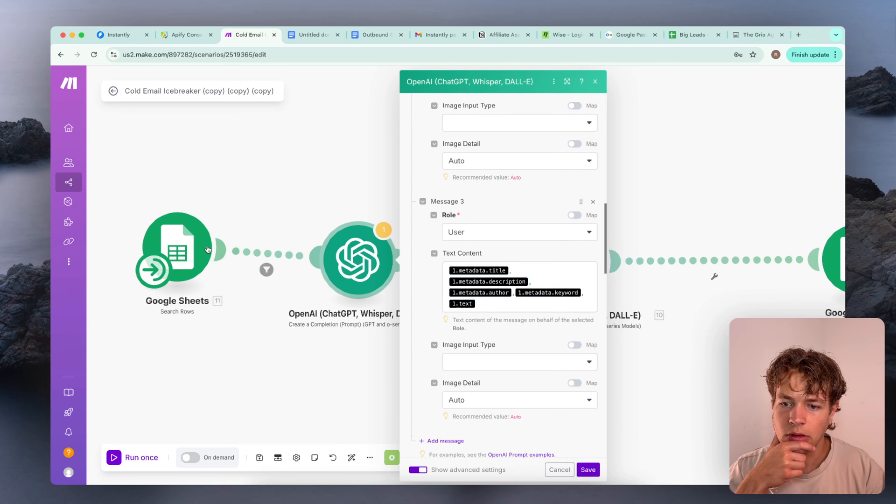
# Run the Google Sheets Search Rows module to load a sample row from Sheet0
pyautogui.click(195, 229)
pyautogui.rightClick(194, 226)
pyautogui.click(187, 198)
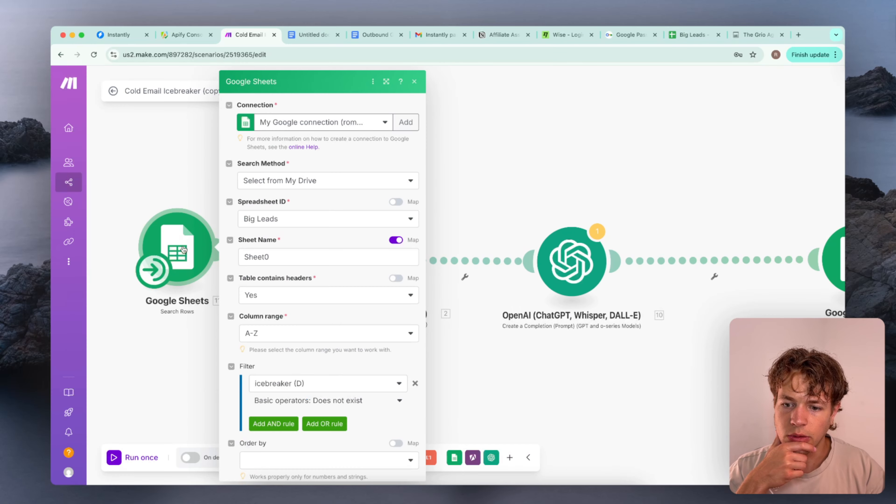
pyautogui.rightClick(186, 249)
pyautogui.click(208, 270)
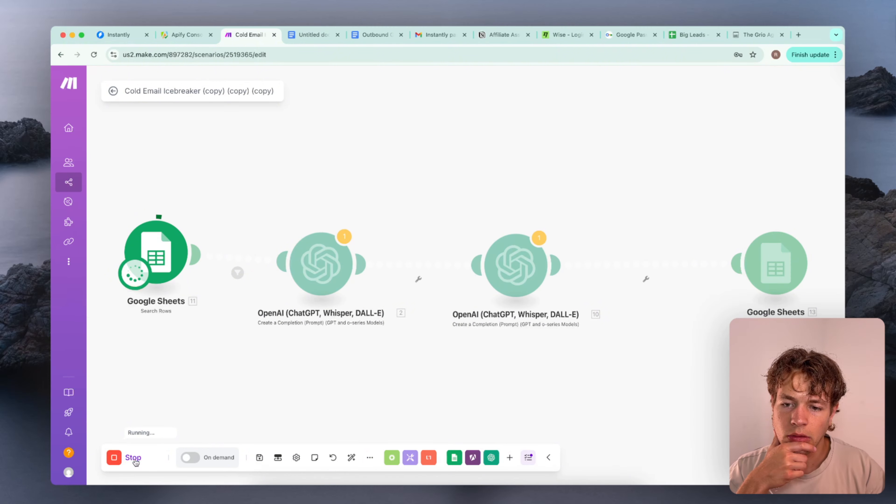
pyautogui.click(136, 356)
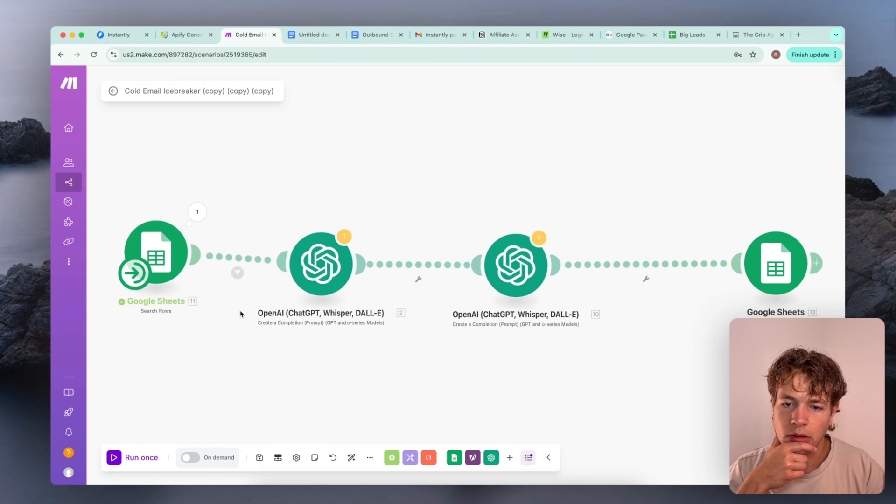
# Reopen the first OpenAI module and clear the old metadata and text variables from Message 3's text content
pyautogui.click(321, 264)
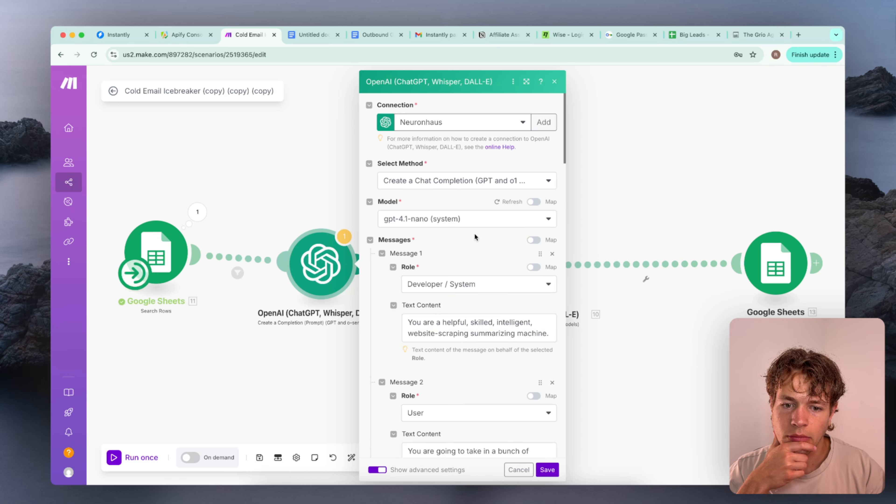
pyautogui.scroll(-10, 474, 233)
pyautogui.scroll(4, 475, 237)
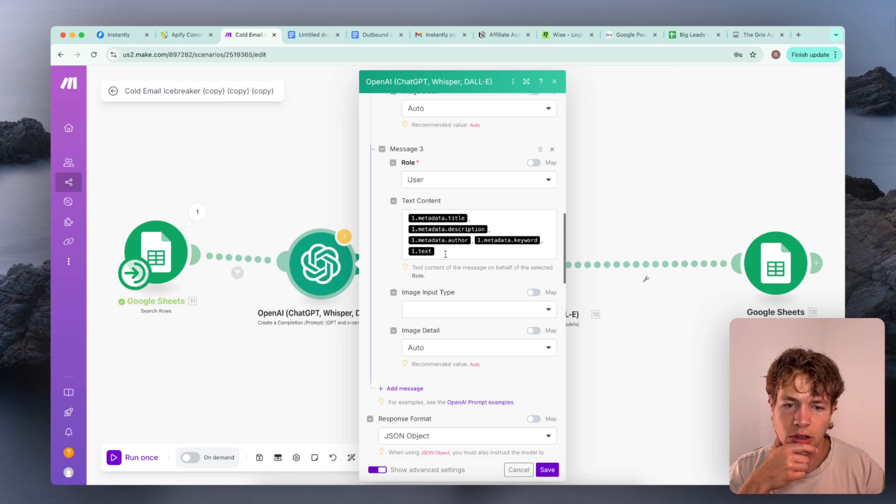
pyautogui.moveTo(446, 253); pyautogui.dragTo(393, 198)
pyautogui.press('BackSpace')
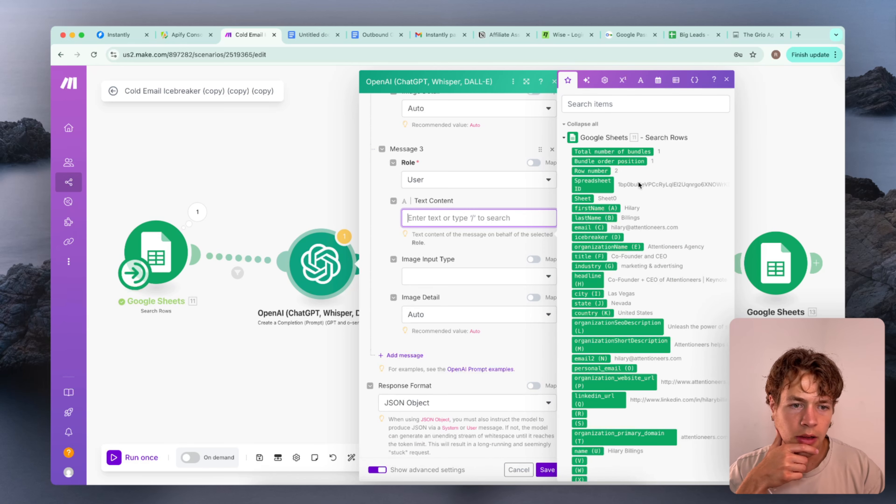
# Map firstName (A), lastName (B), organizationName (E) and title (F) into Message 3's text content, separated by commas
pyautogui.click(597, 209)
pyautogui.write(',')
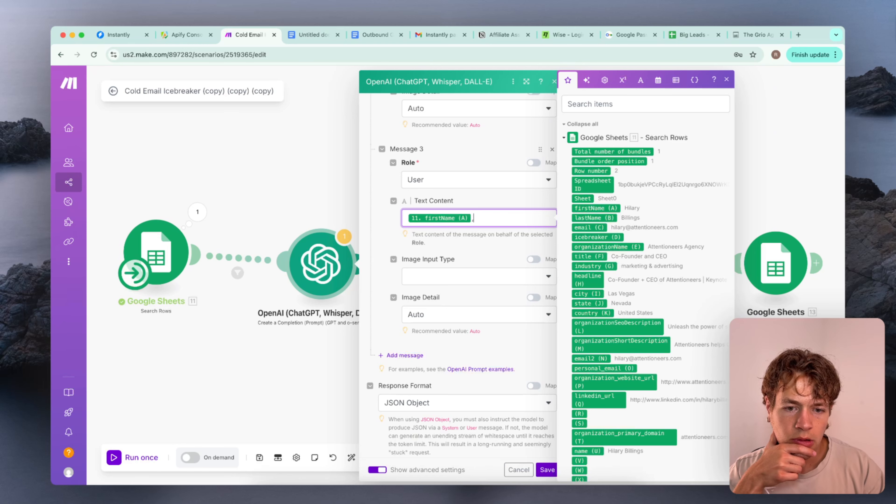
pyautogui.click(599, 218)
pyautogui.write(',')
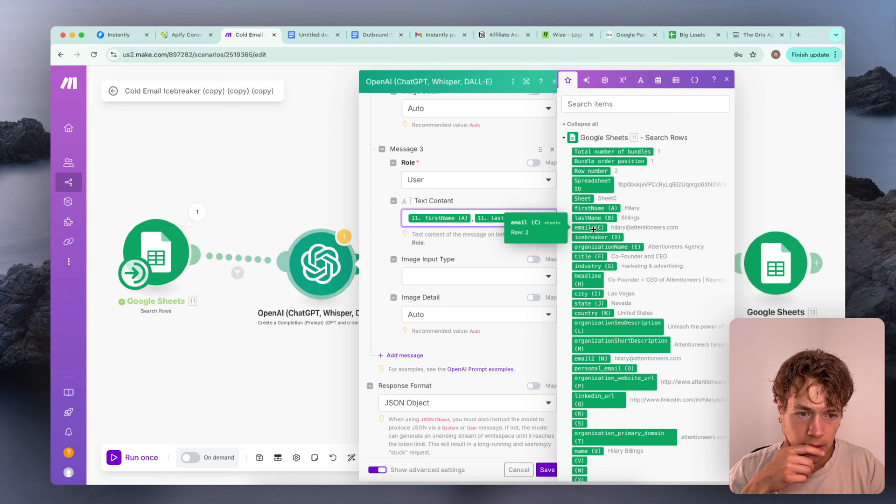
pyautogui.click(591, 248)
pyautogui.write(', 11. organizationName (E),')
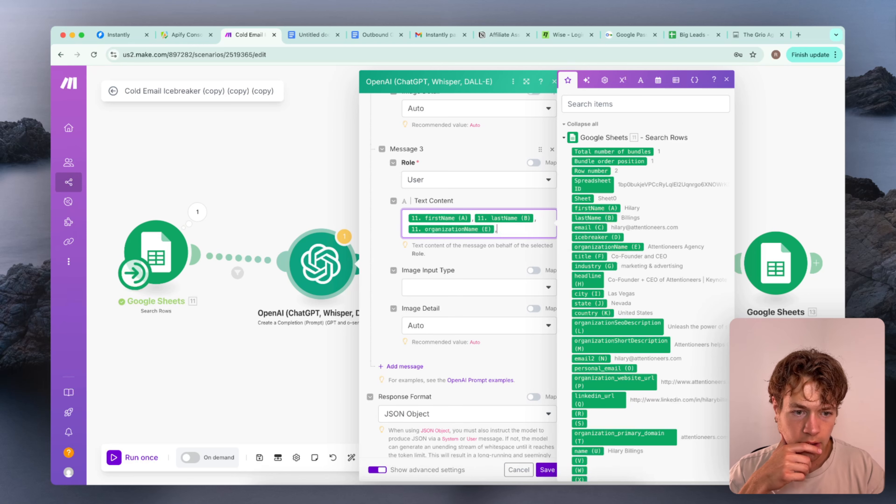
pyautogui.click(594, 257)
pyautogui.write(',')
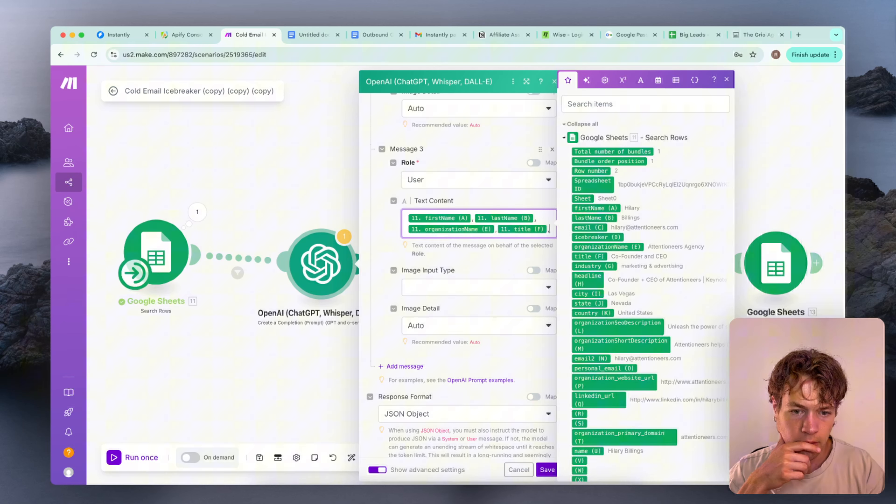
# Add industry (G), headline (H) and city (I) to Message 3's text content, separated by commas
pyautogui.click(596, 267)
pyautogui.write(',')
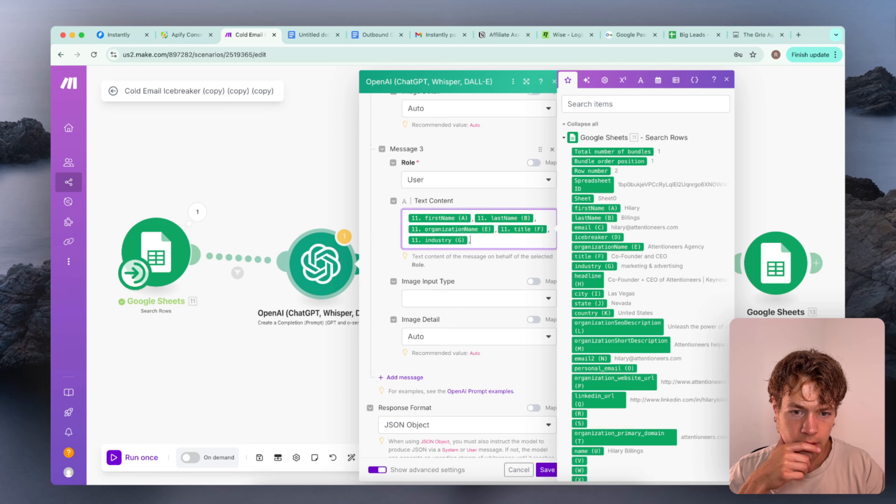
pyautogui.click(590, 284)
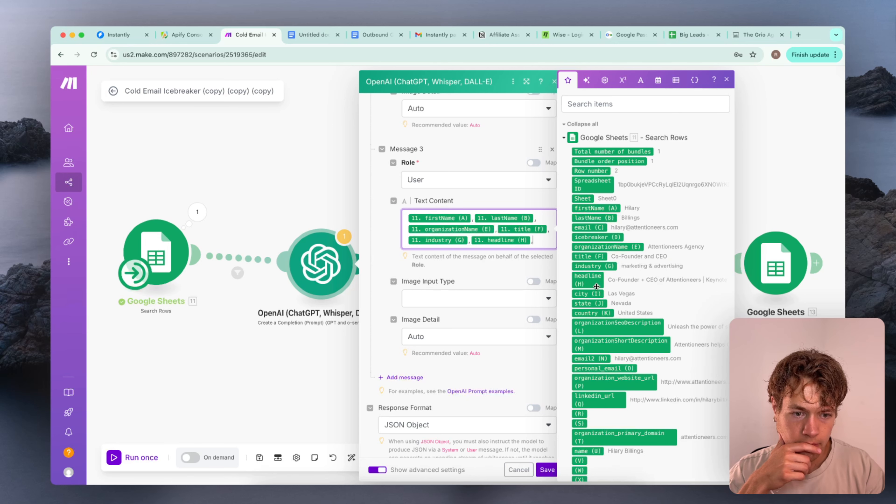
pyautogui.click(595, 294)
pyautogui.write(',')
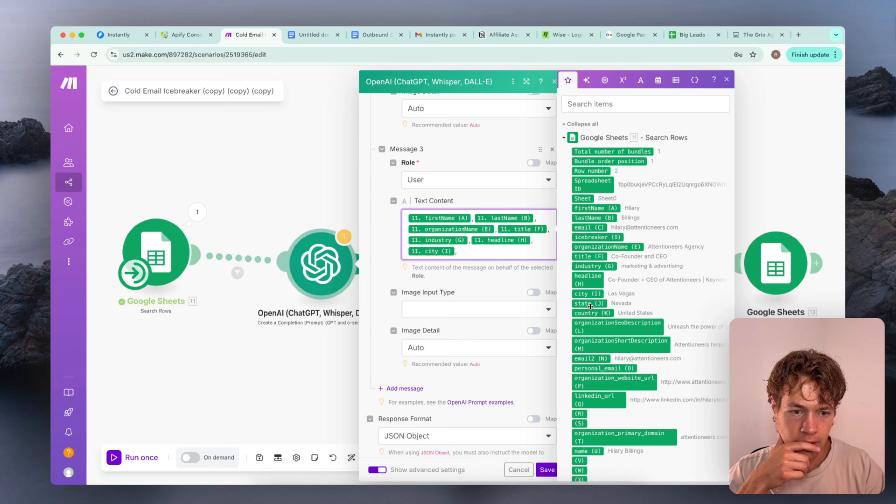
# Add state (J), country (K), organizationSeoDescription (L) and organizationShortDescription (M) to Message 3's text content, separated by commas
pyautogui.click(590, 305)
pyautogui.write(',')
pyautogui.click(590, 313)
pyautogui.write(', 11. country (K),')
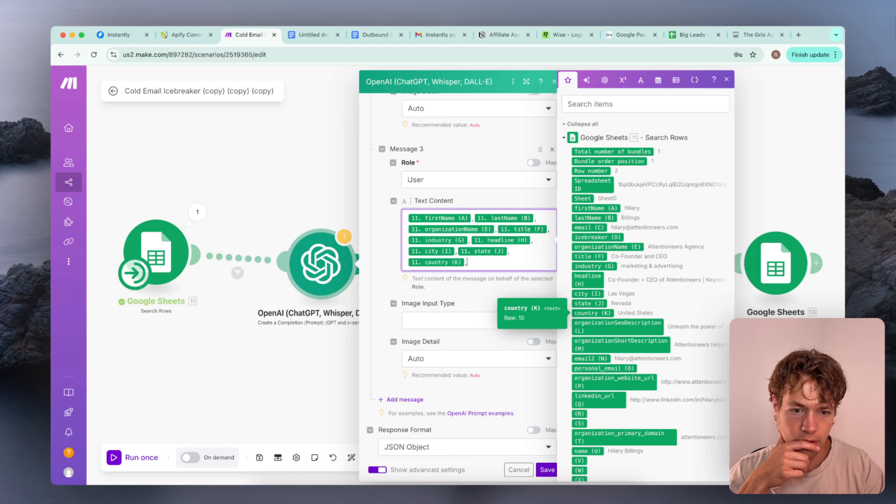
pyautogui.click(590, 325)
pyautogui.click(592, 342)
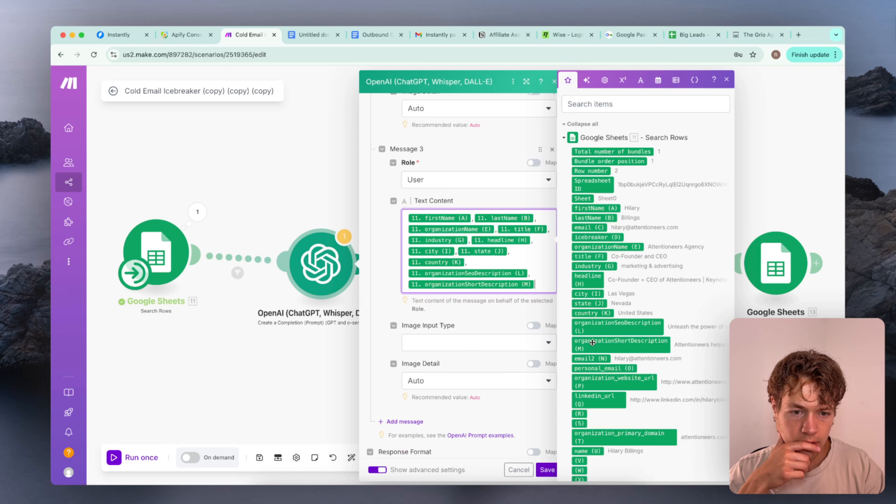
pyautogui.scroll(-3, 596, 337)
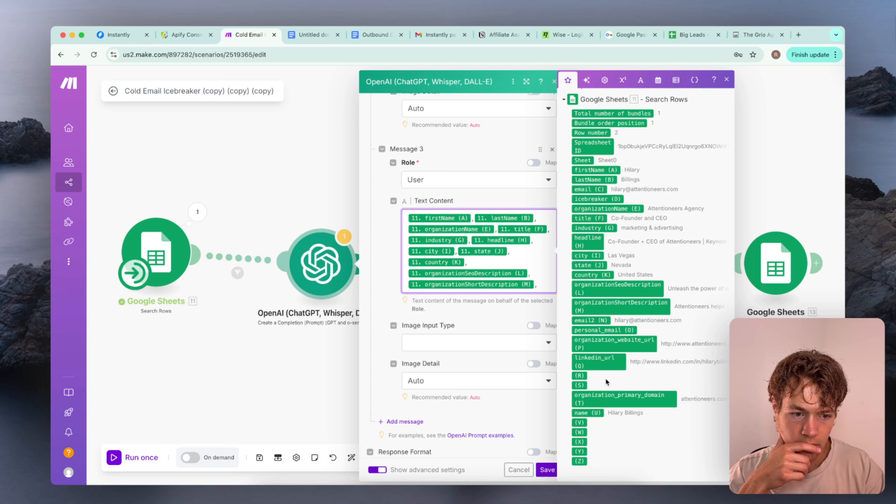
# Label the firstName and lastName variables in Message 3 with "First Name:" and "Last Name:"
pyautogui.click(409, 218)
pyautogui.write('First Naem')
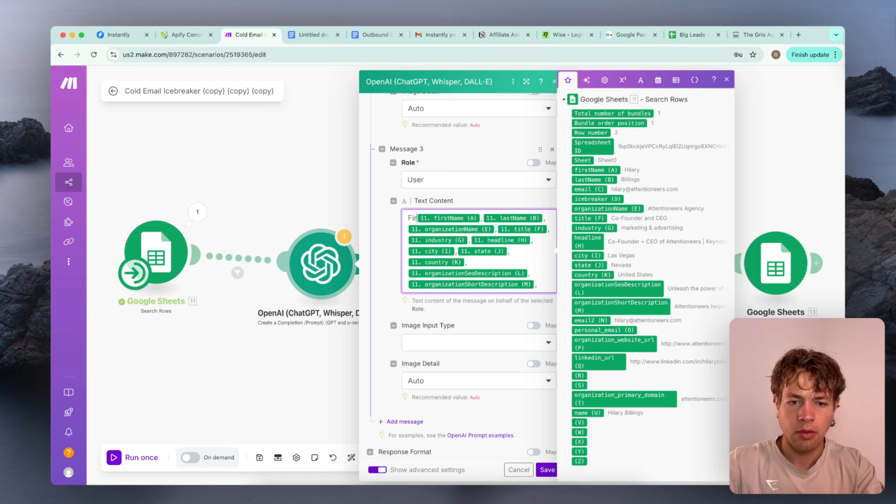
pyautogui.press('BackSpace')
pyautogui.press('BackSpace')
pyautogui.write('me:')
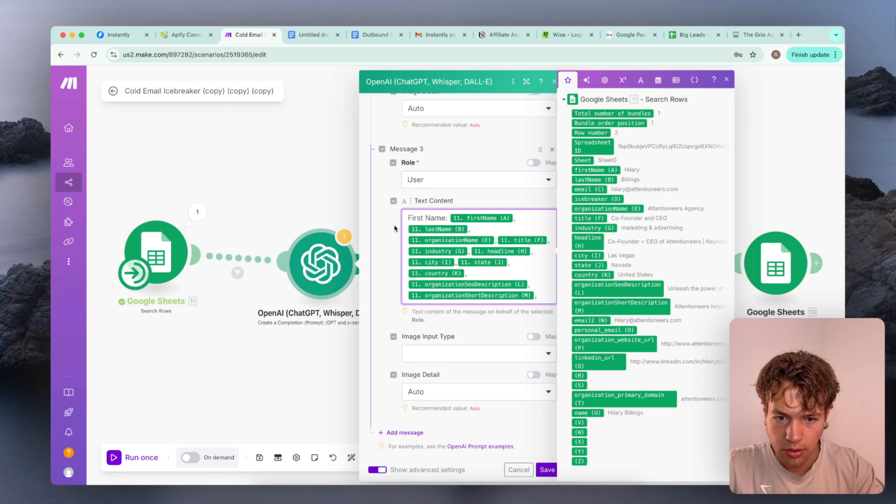
pyautogui.click(407, 229)
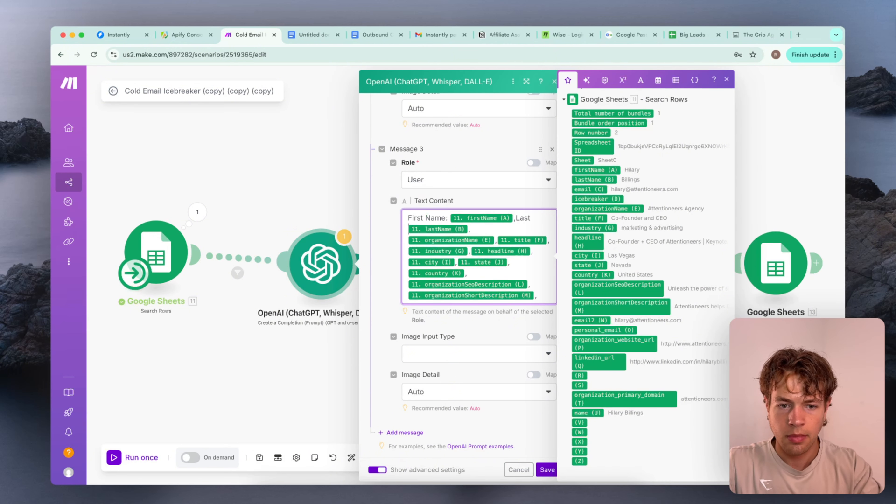
pyautogui.write('Last Name:')
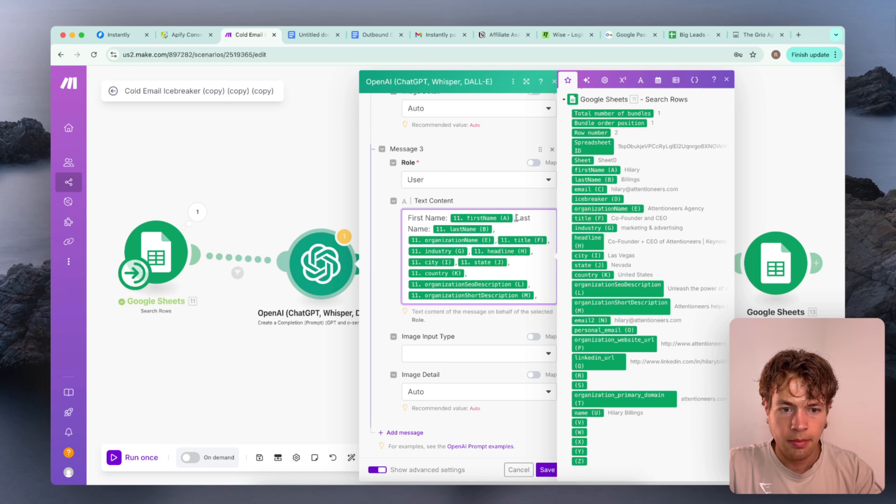
# Add the labels "Organization Name:" and "Title:" before the organizationName and title variables
pyautogui.click(505, 230)
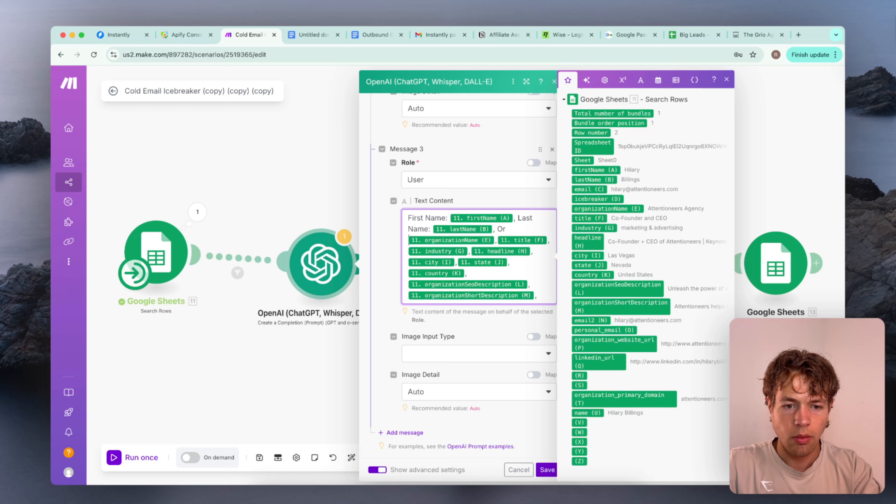
pyautogui.write('Organization Name:')
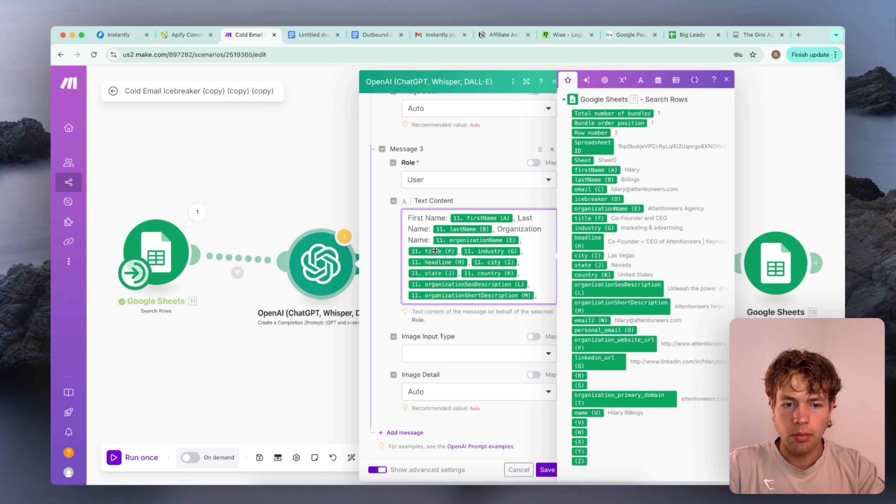
pyautogui.click(533, 241)
pyautogui.write('Title:')
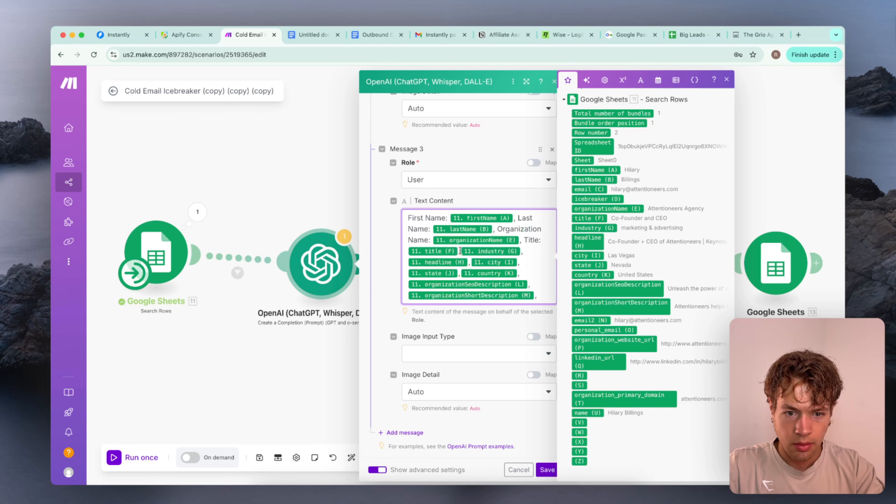
# Add the labels "Industry:" and "Headline:" before the industry and headline variables
pyautogui.click(460, 251)
pyautogui.write(',')
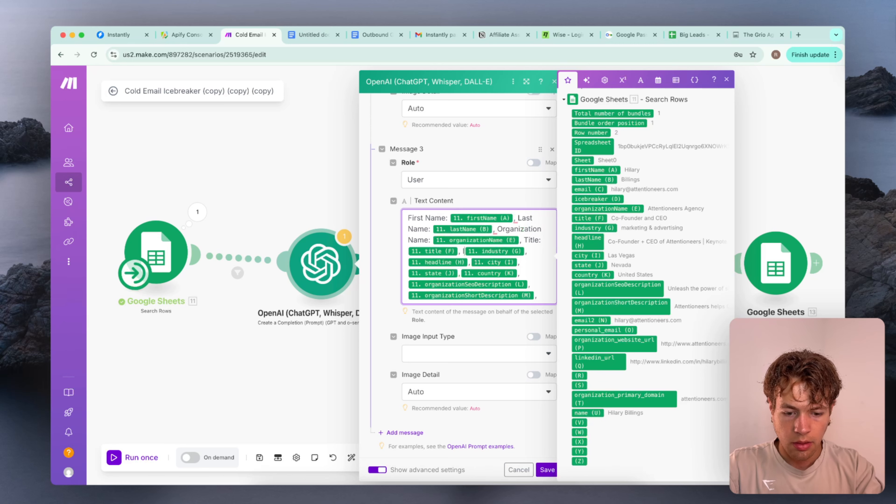
pyautogui.write(' Industry:')
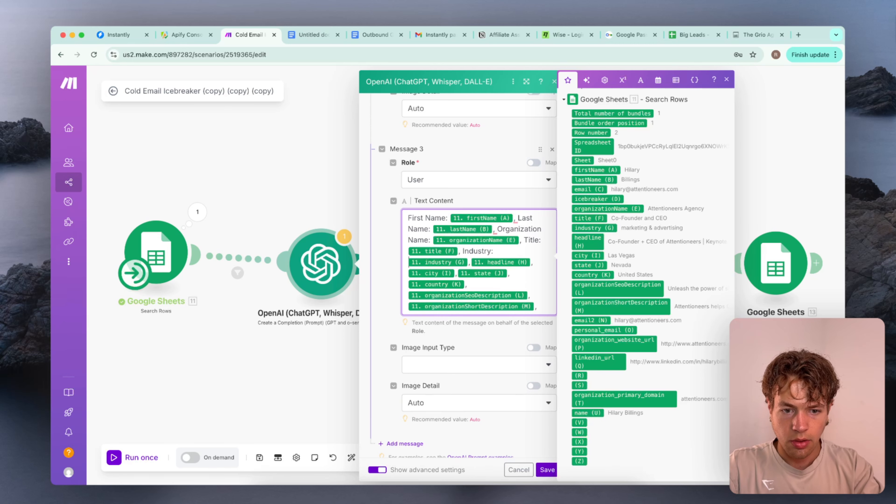
pyautogui.click(472, 262)
pyautogui.write(',Headline')
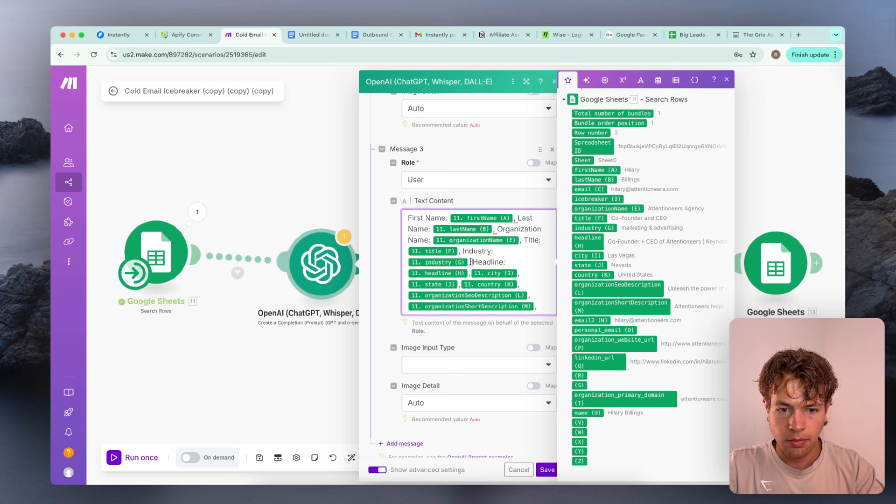
# Add the labels "City:" and "State:" before the city and state variables
pyautogui.click(471, 274)
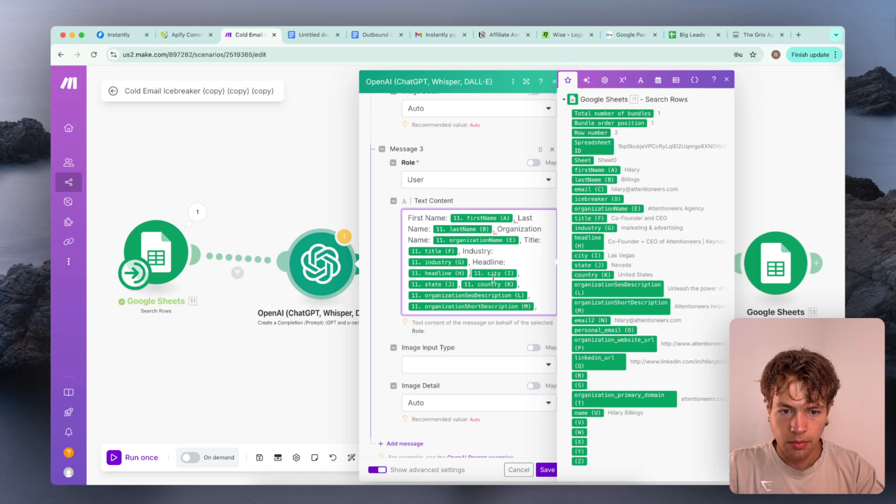
pyautogui.write('City ')
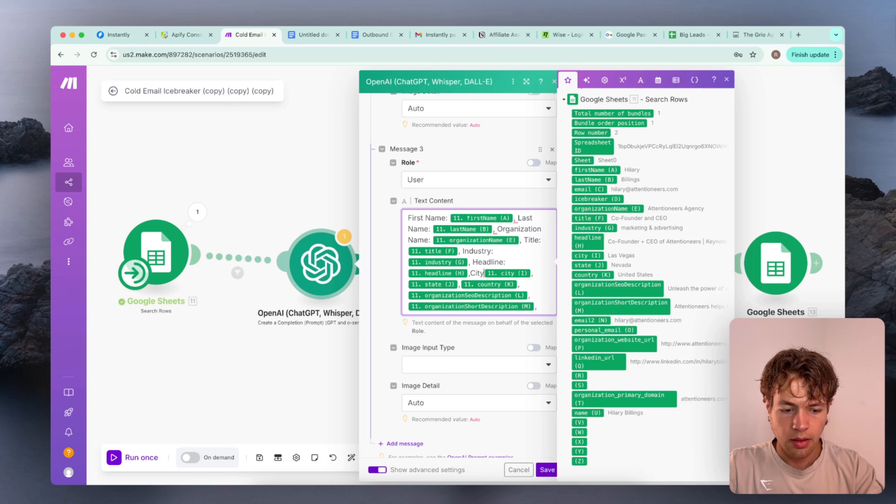
pyautogui.write(':')
pyautogui.click(470, 274)
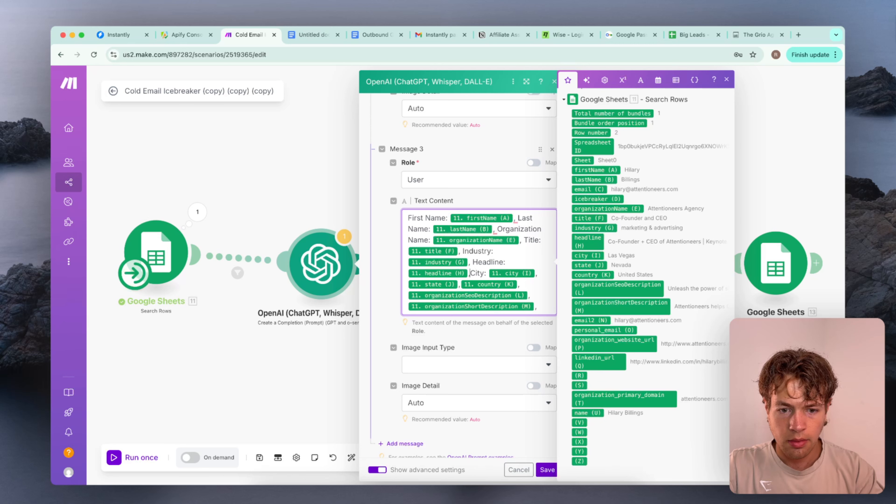
pyautogui.click(408, 284)
pyautogui.write('State:')
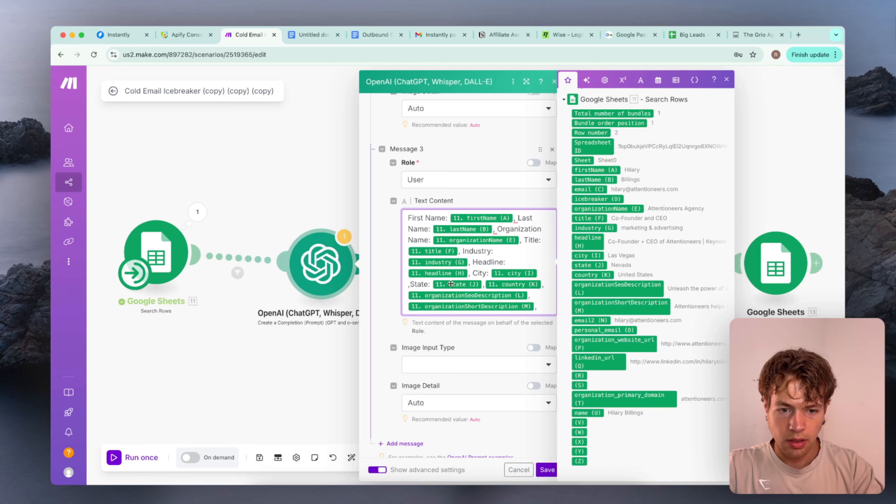
# Fix the comma spacing before "State:" and add the label "Country:" before the country variable in Message 3
pyautogui.click(408, 285)
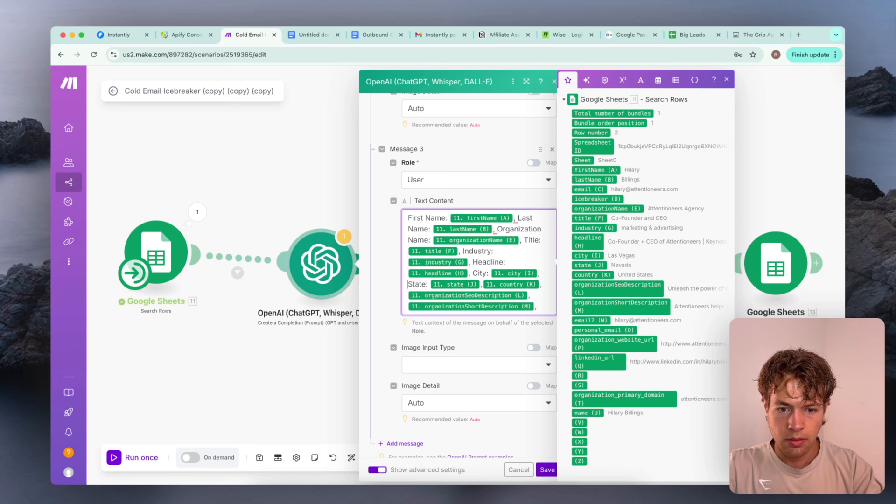
pyautogui.click(483, 284)
pyautogui.write('Country')
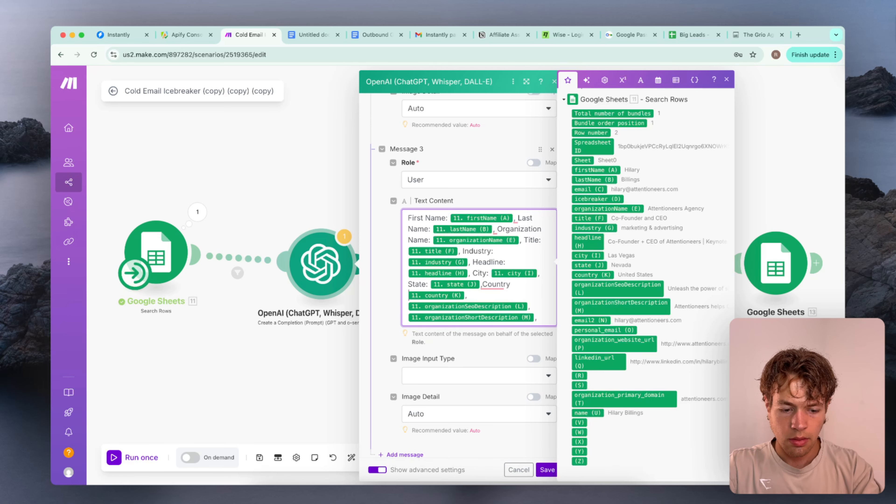
pyautogui.rightClick(492, 287)
pyautogui.click(512, 311)
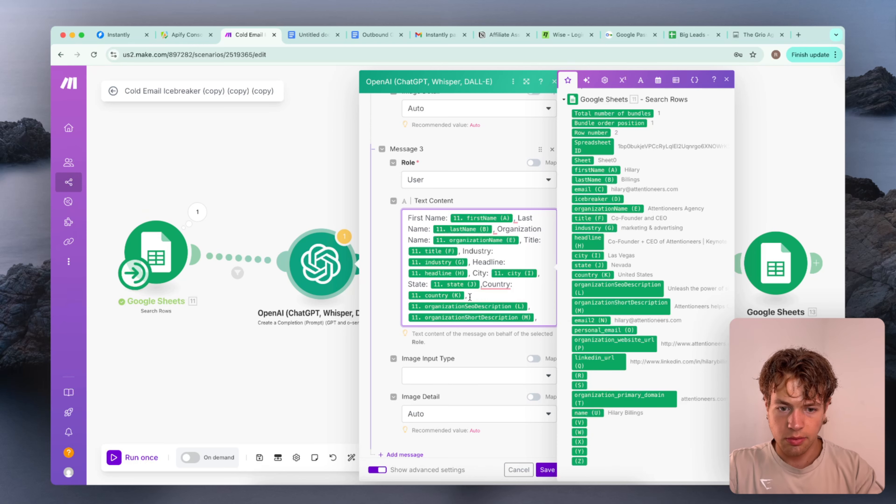
# Label the organizationSeoDescription and organizationShortDescription variables "Organization SEO Description:" and "Organization Short Description", and save the module
pyautogui.write('Organization SEO De')
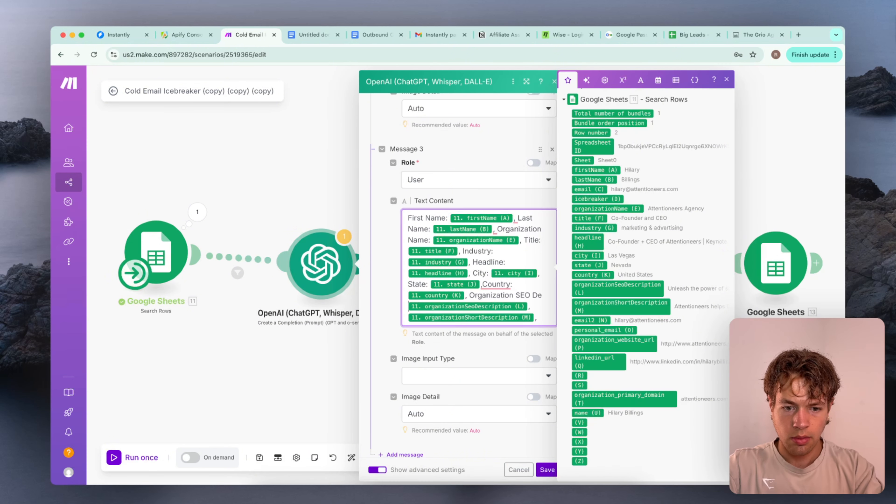
pyautogui.write('scription: 11. organizationSeoDescription (L), Or')
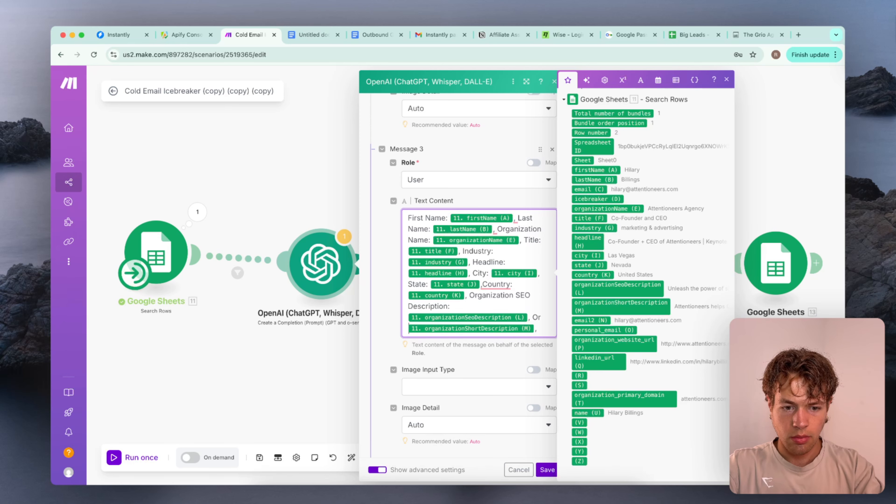
pyautogui.write('ganization Shor')
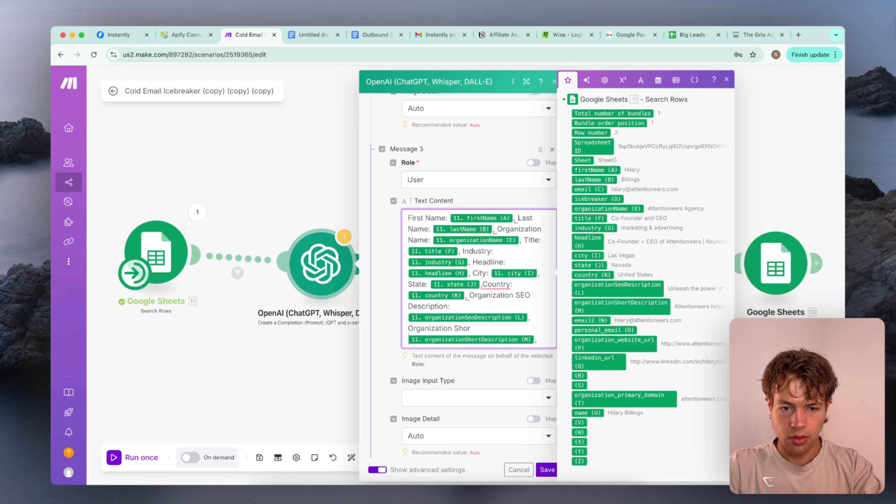
pyautogui.write('t Descri')
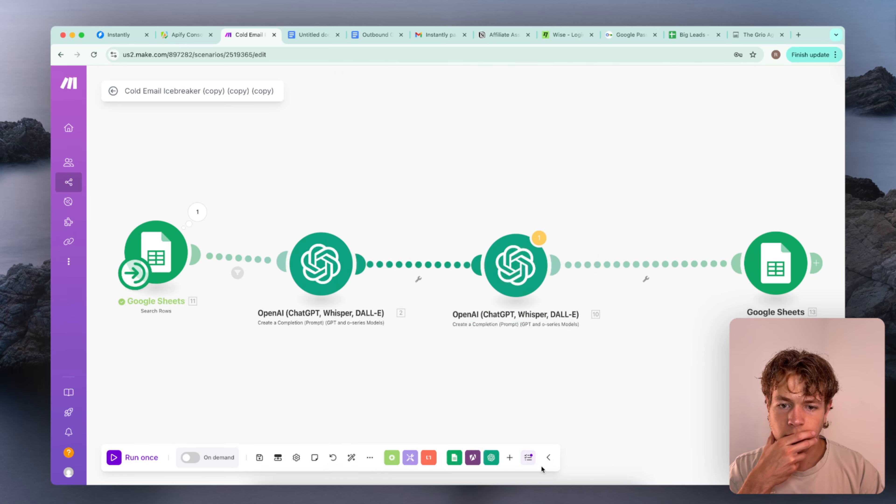
pyautogui.click(547, 469)
# Switch to the untitled Google Docs document and copy the LinkedIn profile summary prompt, including its JSON format and rules
pyautogui.click(316, 35)
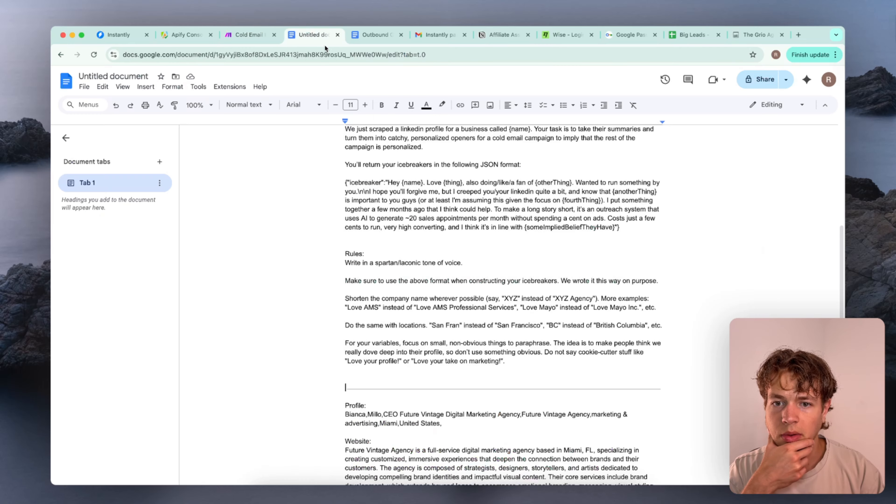
pyautogui.scroll(8, 431, 225)
pyautogui.scroll(-1, 431, 225)
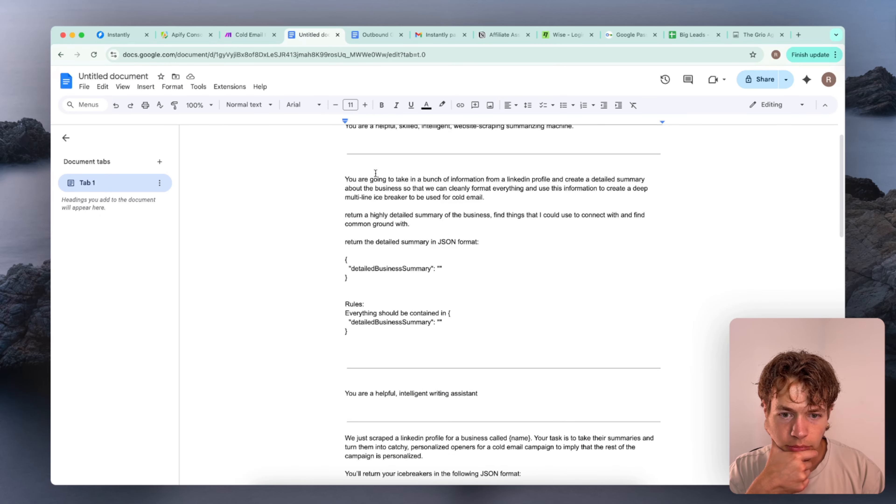
pyautogui.moveTo(341, 179); pyautogui.dragTo(489, 328)
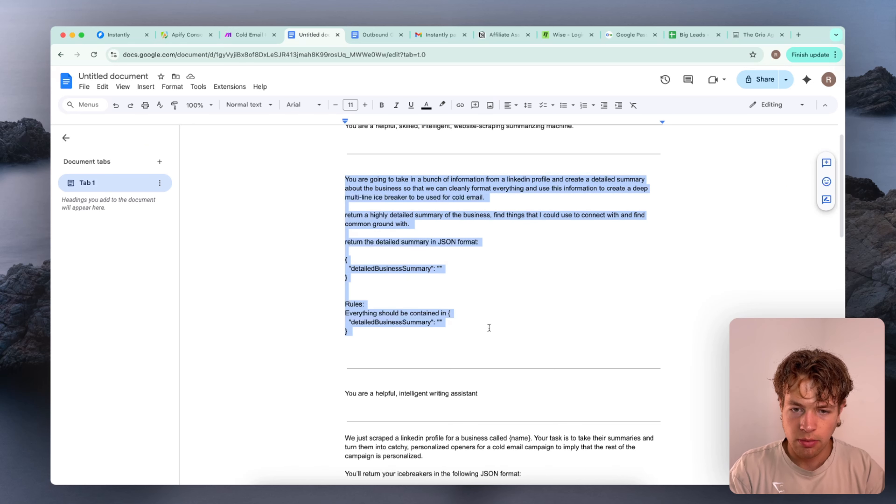
pyautogui.press('super+space')
pyautogui.press('Escape')
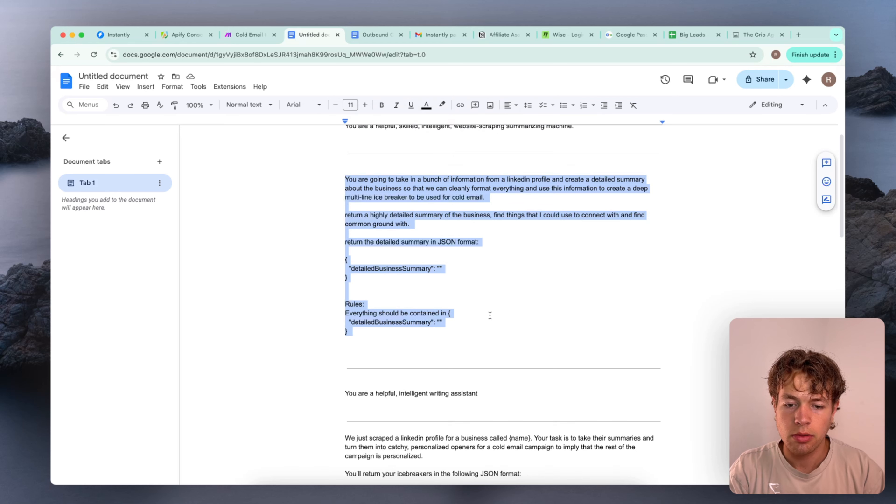
# In Make, replace the Message 2 text of the first OpenAI module with the copied LinkedIn summary prompt and save the module
pyautogui.click(249, 35)
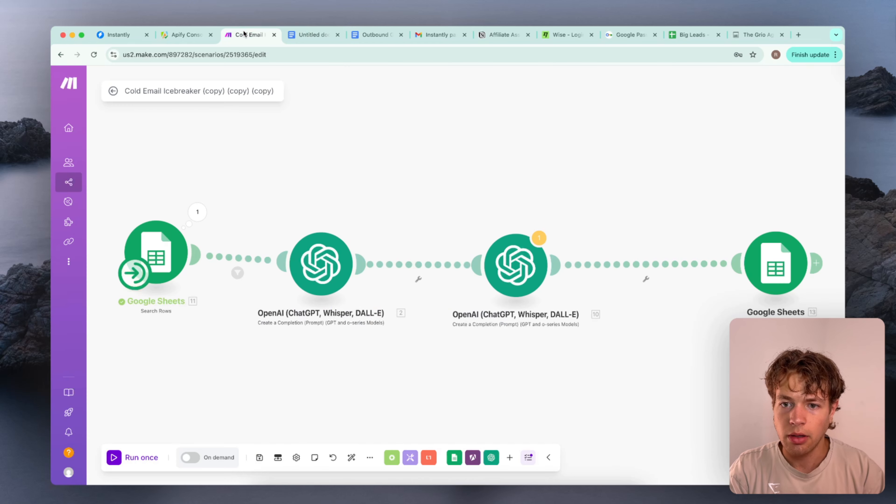
pyautogui.click(305, 275)
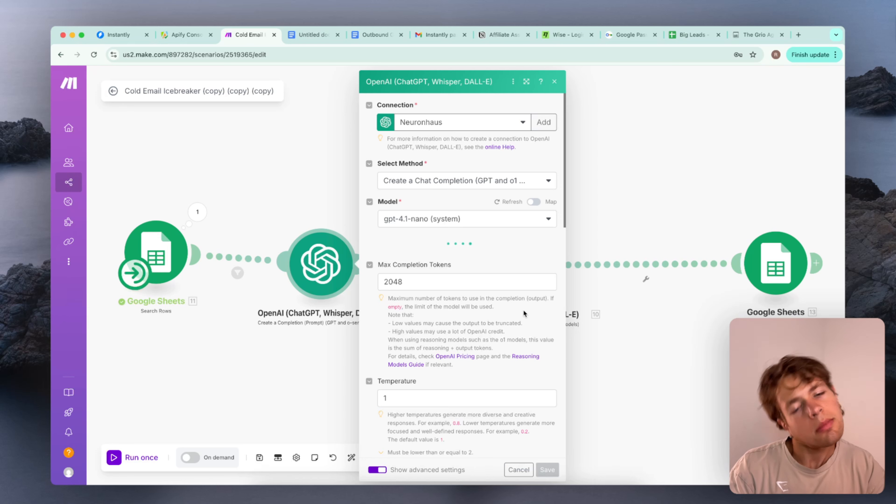
pyautogui.scroll(-10, 488, 272)
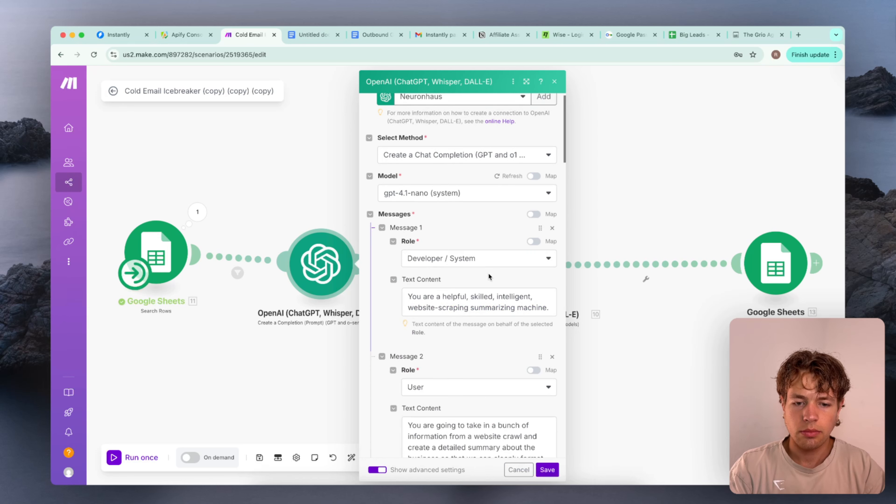
pyautogui.moveTo(407, 200); pyautogui.dragTo(515, 413)
pyautogui.hotkey('ctrl', 'x')
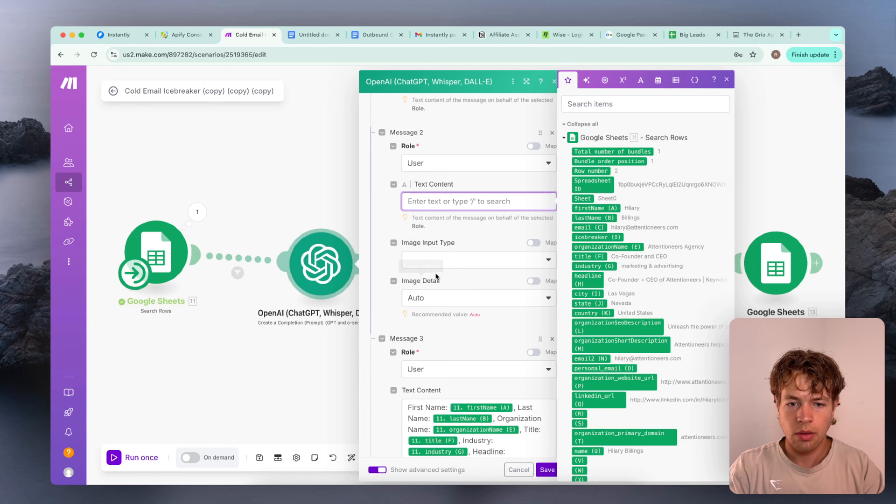
pyautogui.hotkey('ctrl', 'v')
pyautogui.scroll(4, 449, 268)
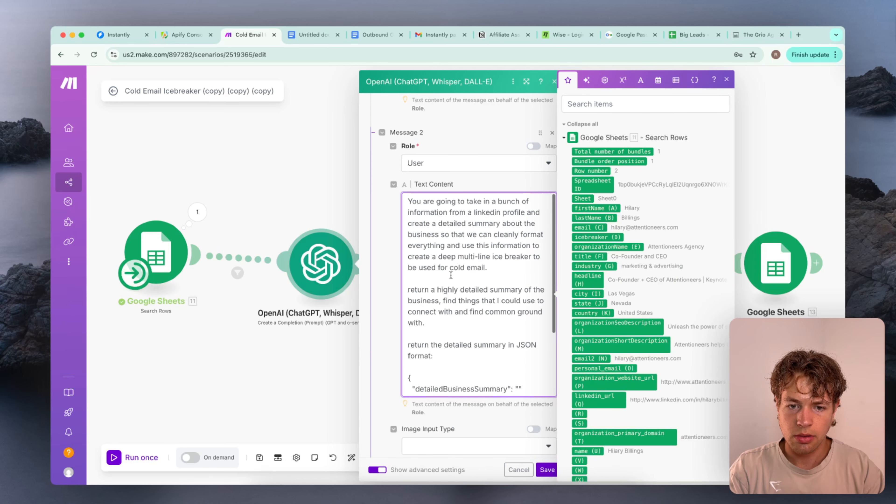
pyautogui.scroll(-4, 449, 267)
pyautogui.scroll(-15, 383, 321)
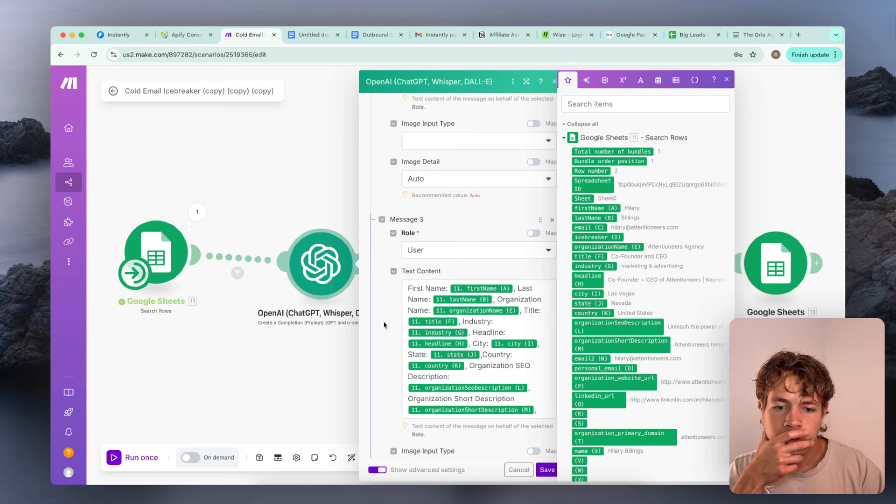
pyautogui.scroll(-15, 383, 321)
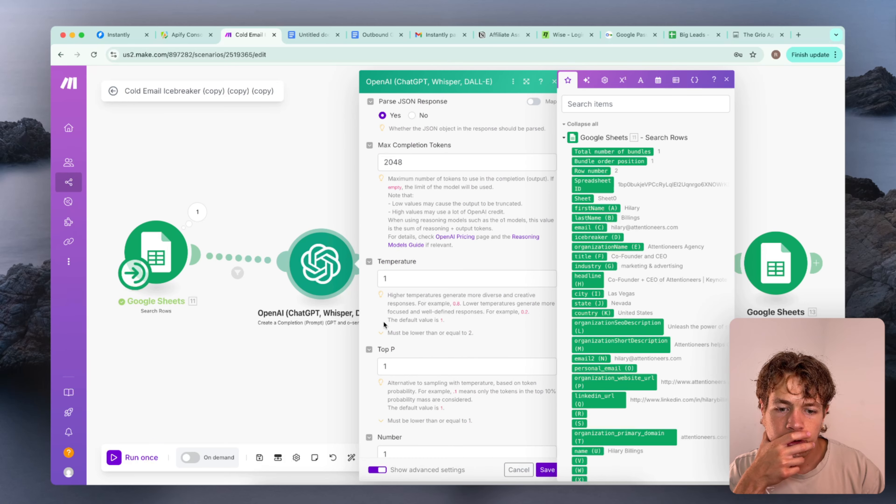
pyautogui.click(554, 470)
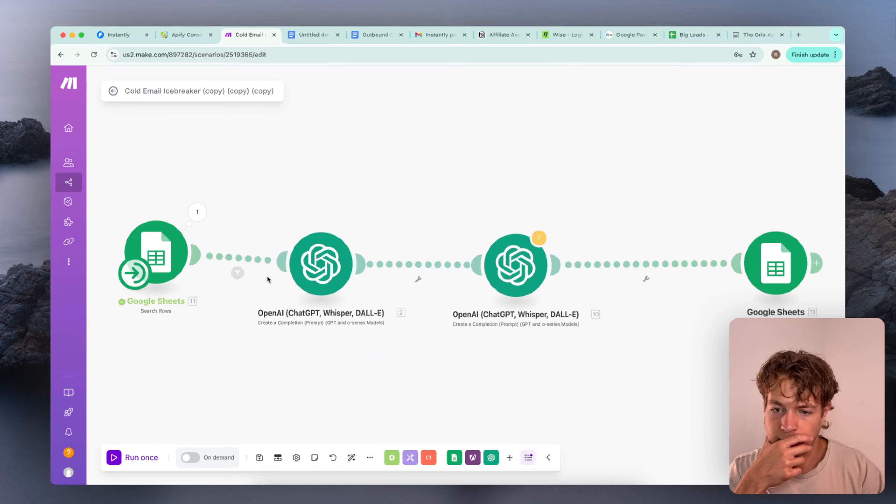
pyautogui.rightClick(317, 272)
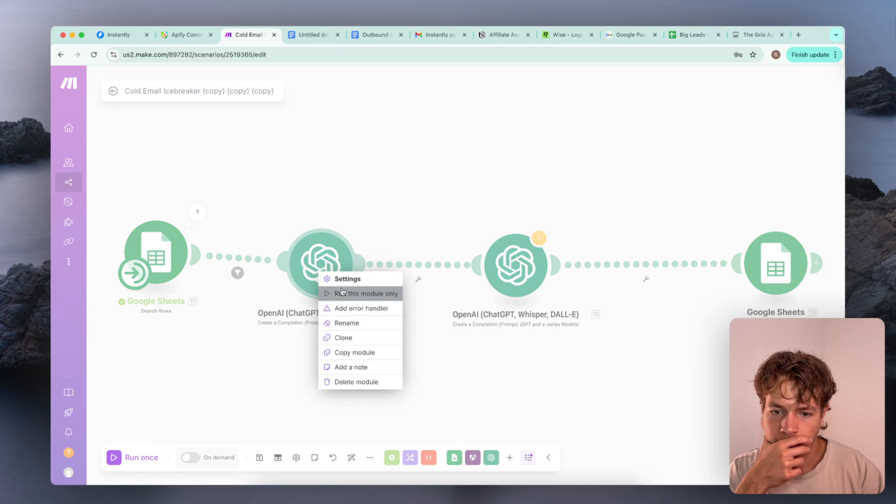
pyautogui.click(349, 294)
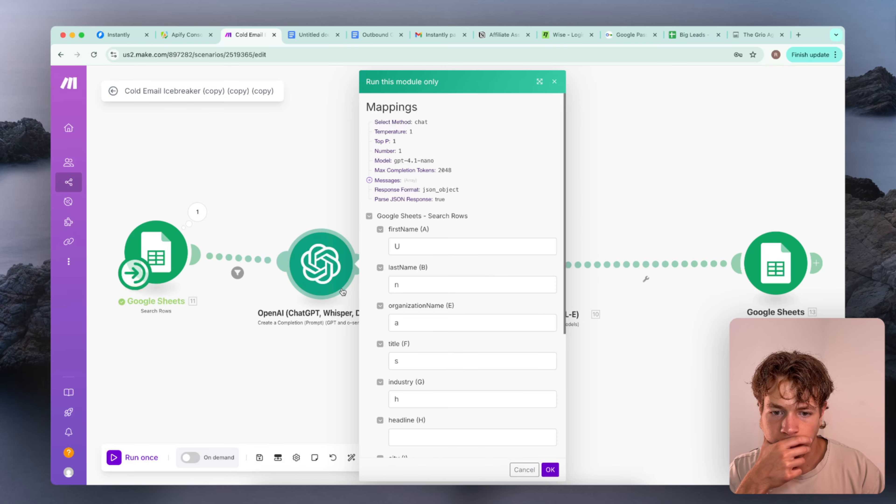
pyautogui.click(556, 81)
# Unlink the first OpenAI module from the second one and run the scenario once
pyautogui.rightClick(420, 272)
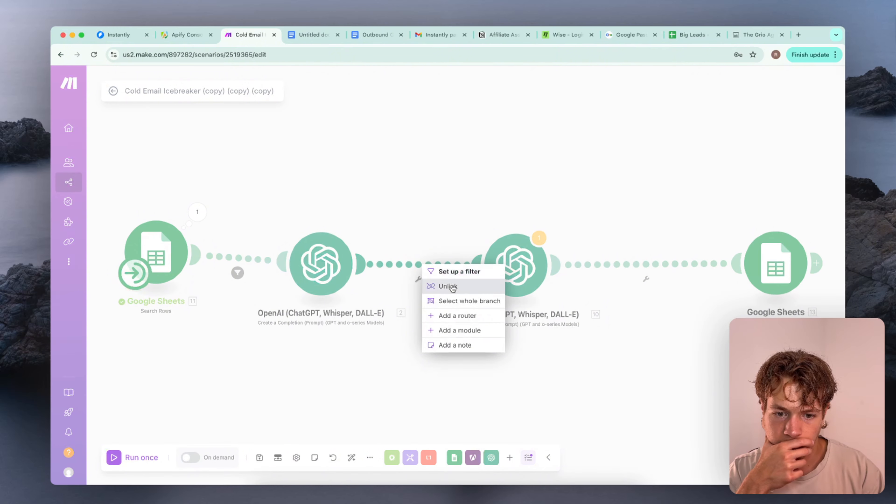
pyautogui.click(439, 286)
pyautogui.click(149, 465)
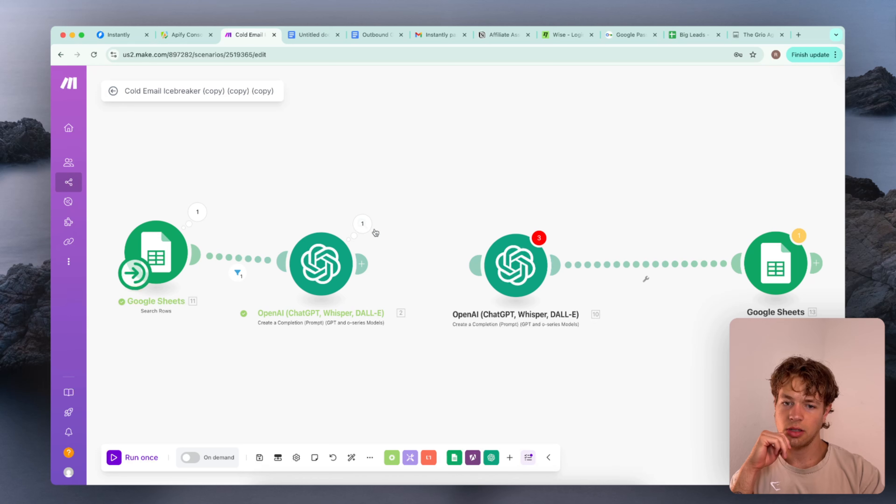
# Examine the detailedBusinessSummary text in the first OpenAI module's run output
pyautogui.click(362, 224)
pyautogui.click(444, 263)
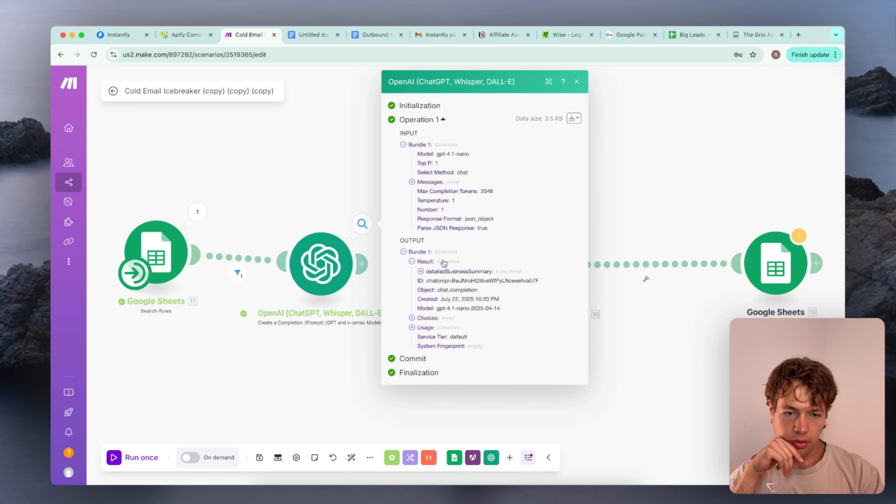
pyautogui.click(515, 269)
pyautogui.click(464, 265)
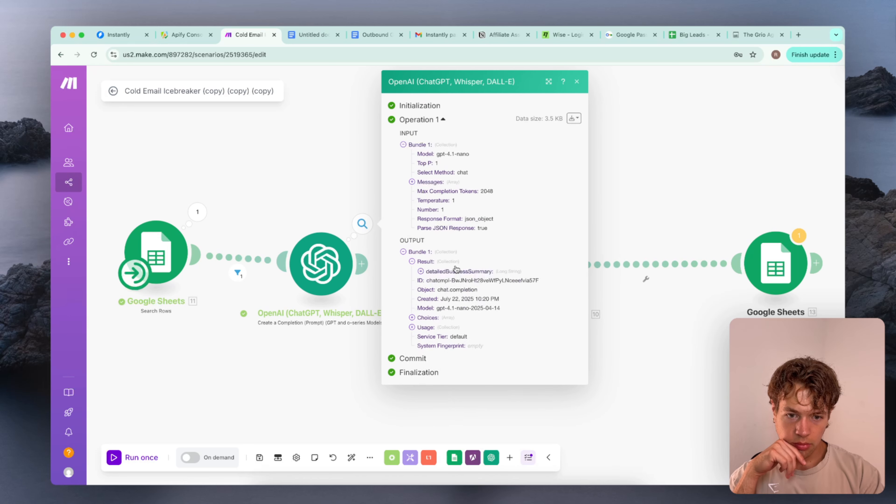
pyautogui.click(514, 272)
pyautogui.scroll(-5, 524, 323)
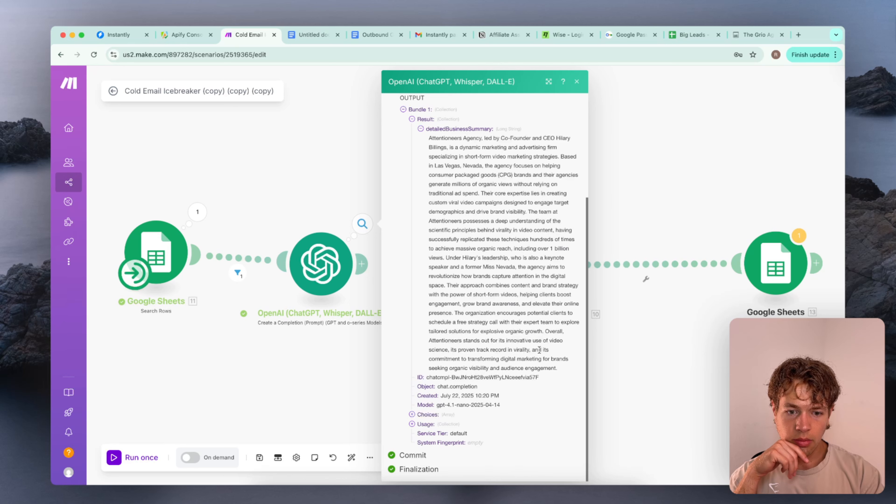
pyautogui.moveTo(561, 370); pyautogui.dragTo(381, 115)
pyautogui.click(432, 154)
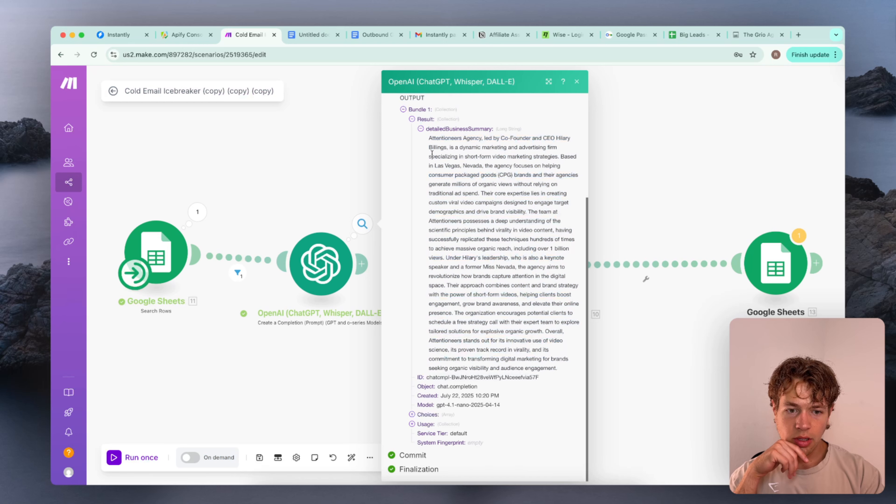
pyautogui.click(334, 141)
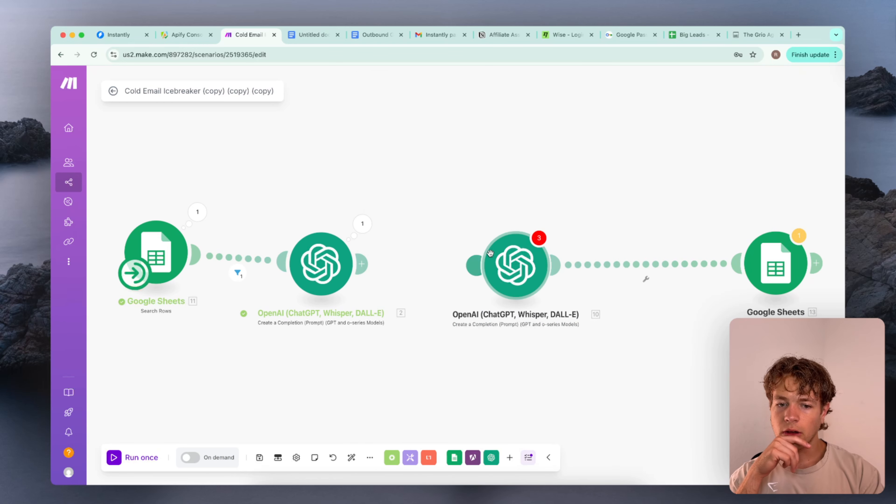
# Reconnect the second OpenAI module to the first one and open its settings at the Message 2 icebreaker prompt
pyautogui.moveTo(498, 265); pyautogui.dragTo(464, 265)
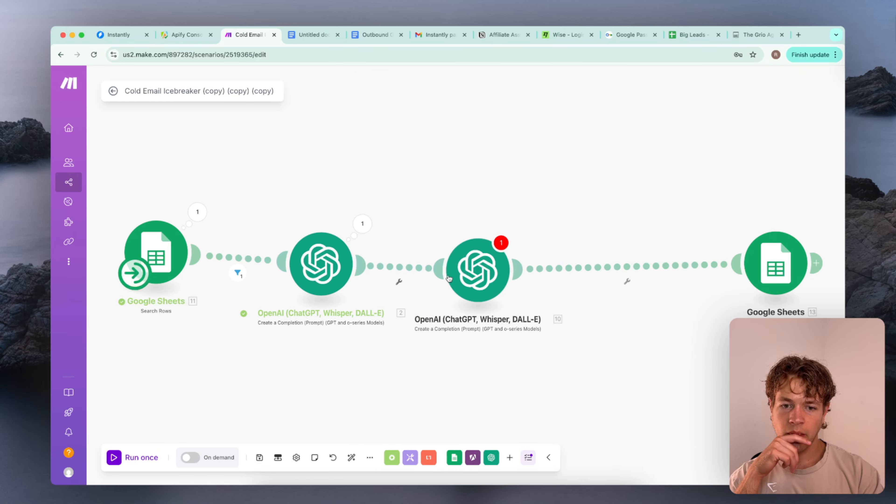
pyautogui.click(486, 265)
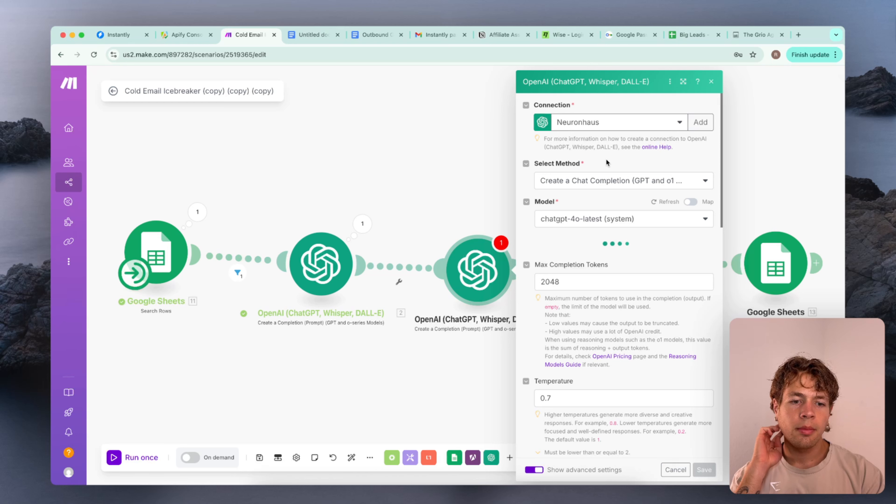
pyautogui.scroll(-2, 624, 240)
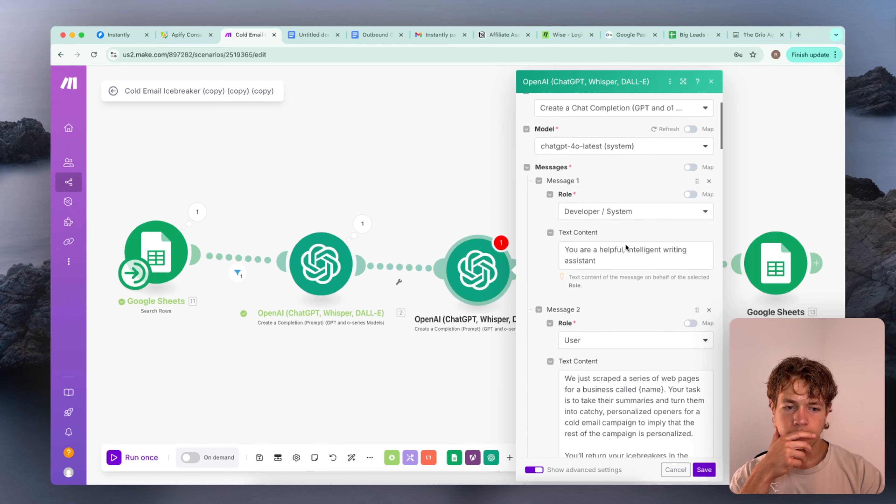
pyautogui.scroll(-4, 625, 244)
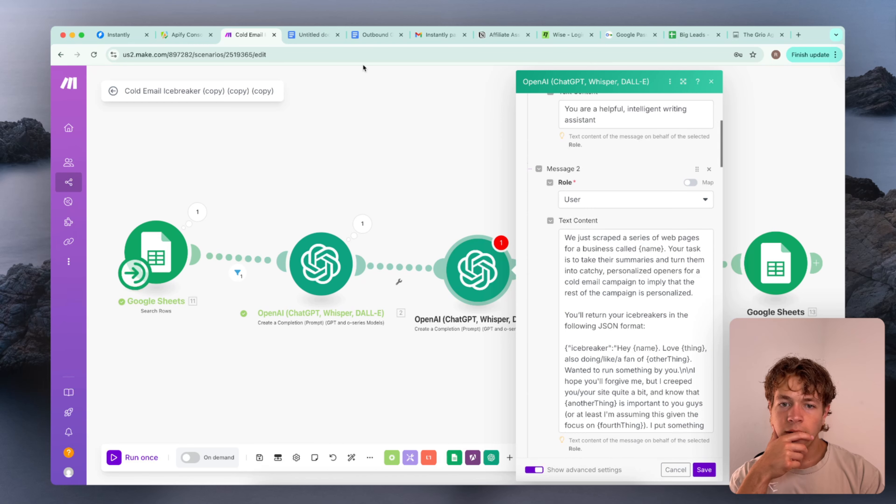
# In the Google Docs icebreaker prompt, change "take their summaries" to "take the summaries"
pyautogui.click(307, 35)
pyautogui.click(499, 326)
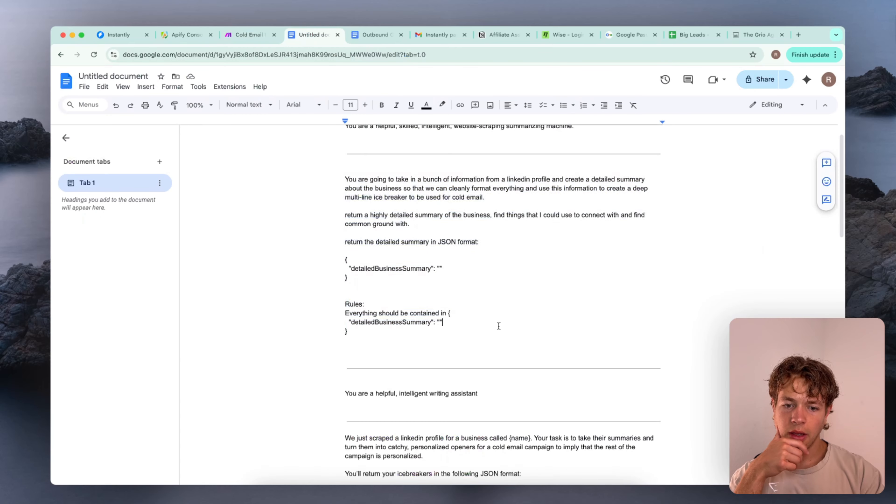
pyautogui.scroll(-8, 499, 326)
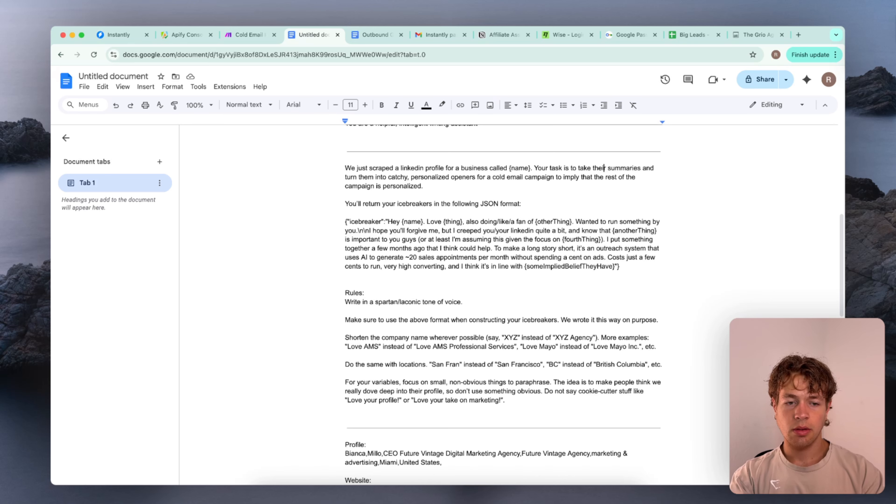
pyautogui.press('BackSpace')
pyautogui.press('BackSpace')
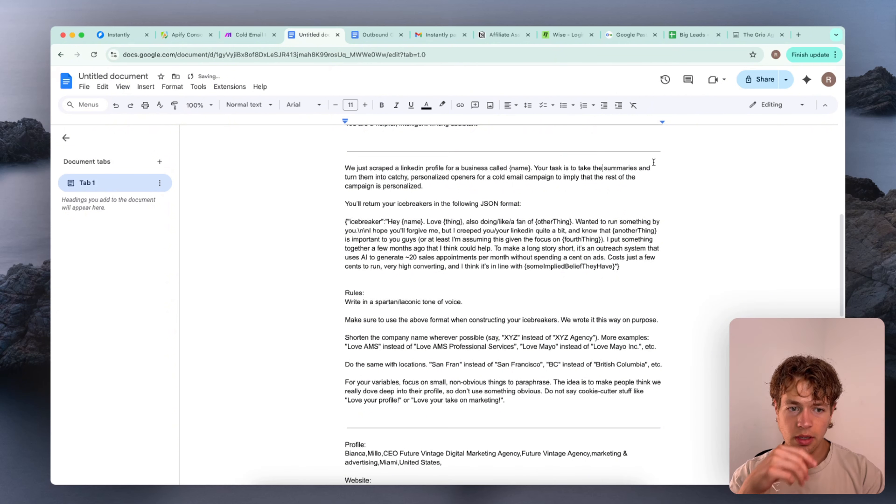
# In the icebreaker prompt's task sentence, change "summaries" to "summary" and "turn them" to "turn it"
pyautogui.click(635, 168)
pyautogui.press('BackSpace')
pyautogui.press('BackSpace')
pyautogui.press('BackSpace')
pyautogui.write('y')
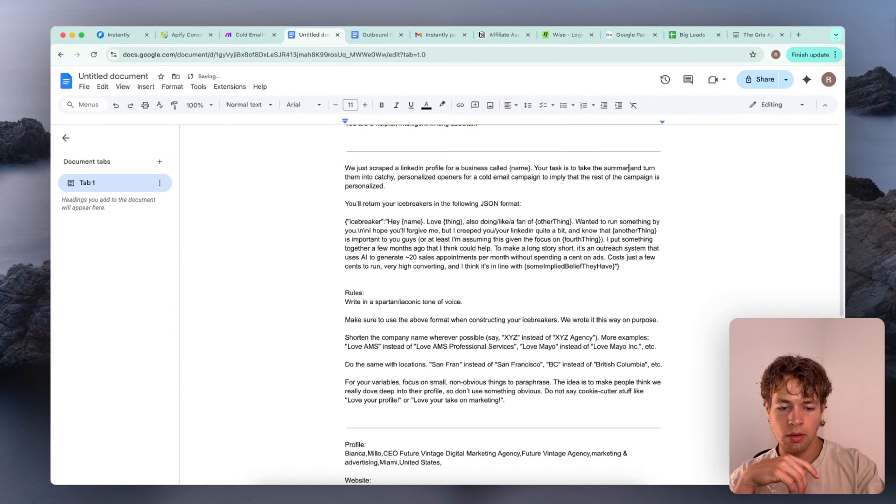
pyautogui.doubleClick(352, 177)
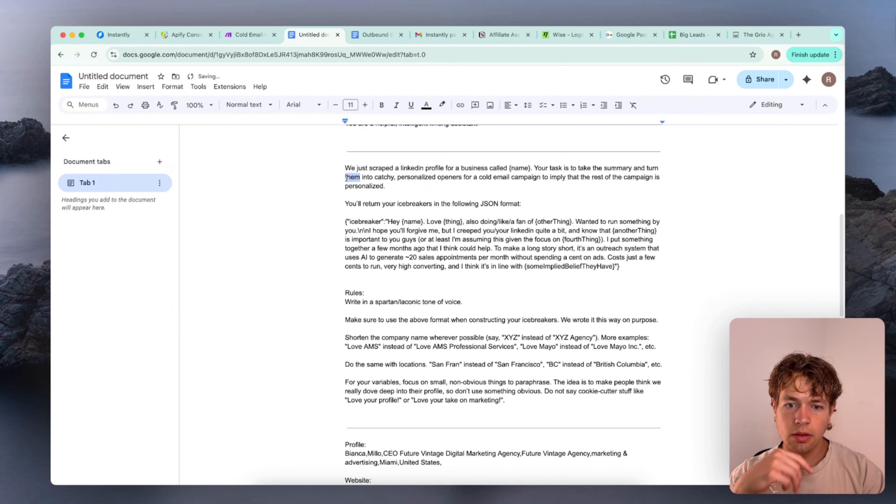
pyautogui.write('it')
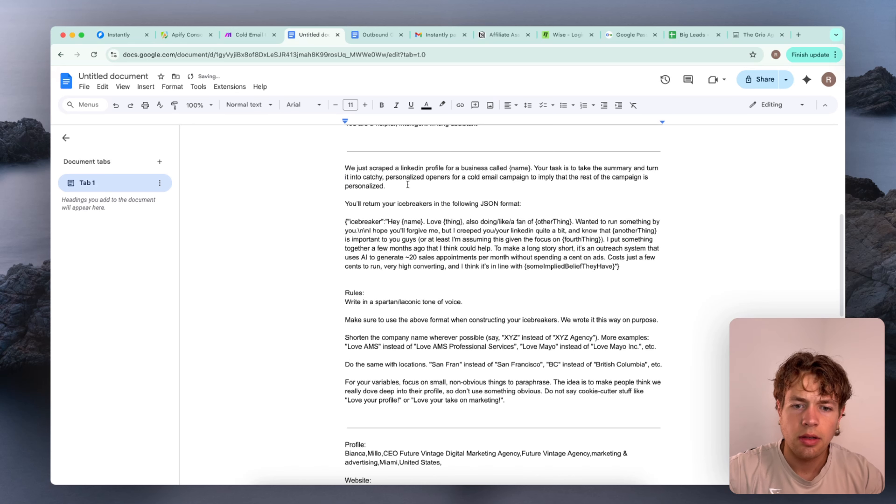
# Reword the rest of the task sentence to the singular "into a catchy, personalized opener"
pyautogui.click(364, 177)
pyautogui.write('a')
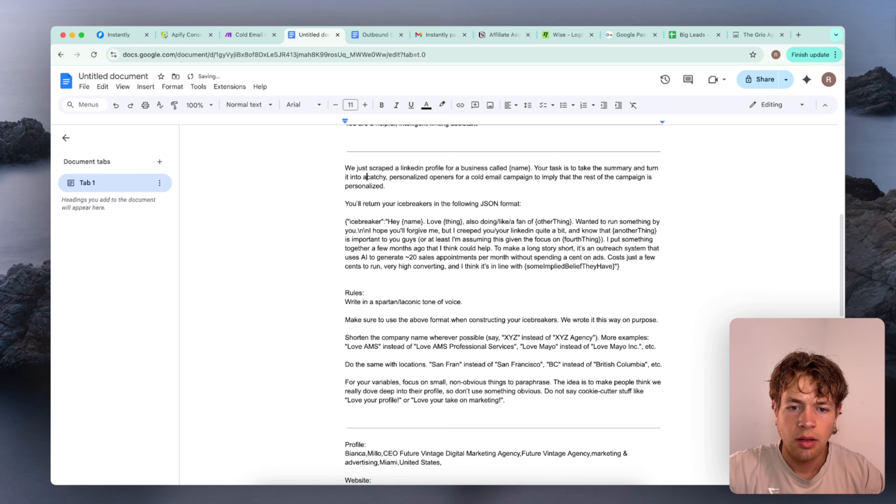
pyautogui.press('BackSpace')
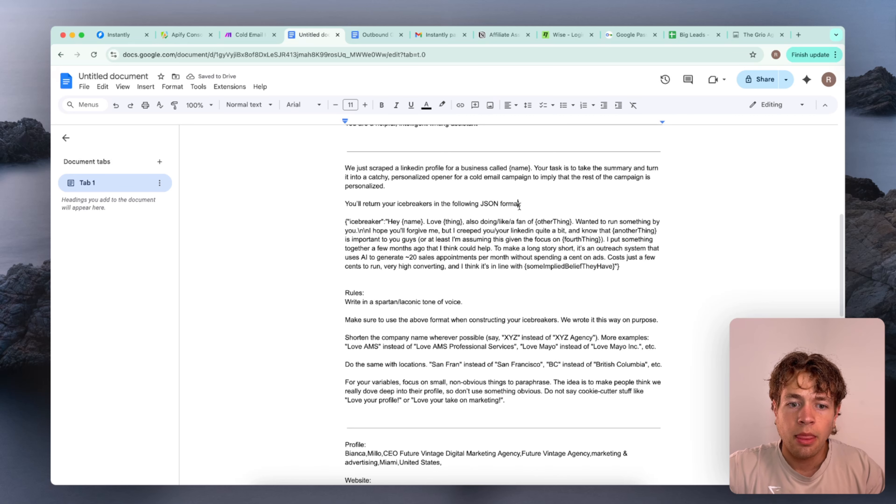
# Review the icebreaker prompt's JSON format, rules and sample text for wording that still needs adapting
pyautogui.moveTo(519, 205); pyautogui.dragTo(316, 198)
pyautogui.click(314, 207)
pyautogui.scroll(-1, 332, 228)
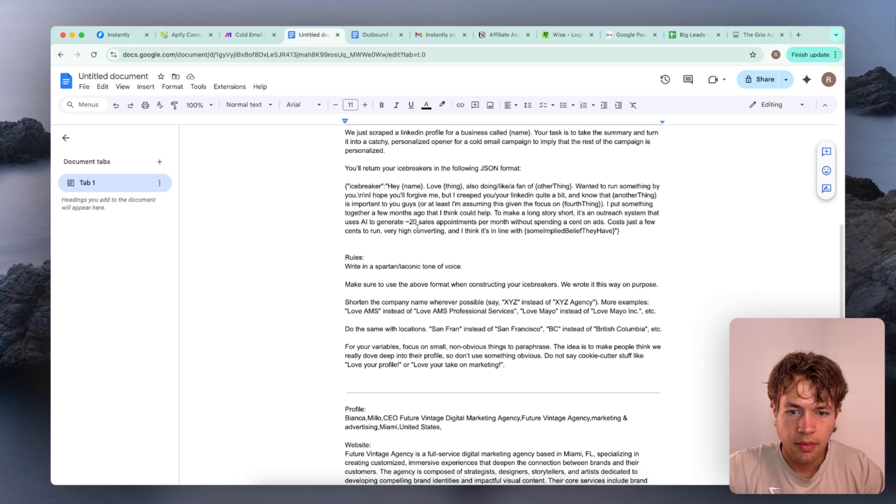
pyautogui.scroll(-2, 444, 174)
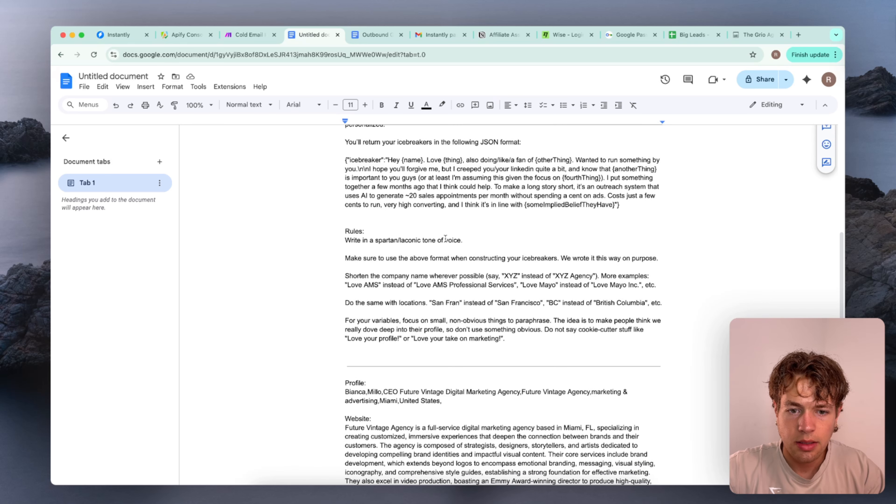
pyautogui.scroll(-1, 482, 200)
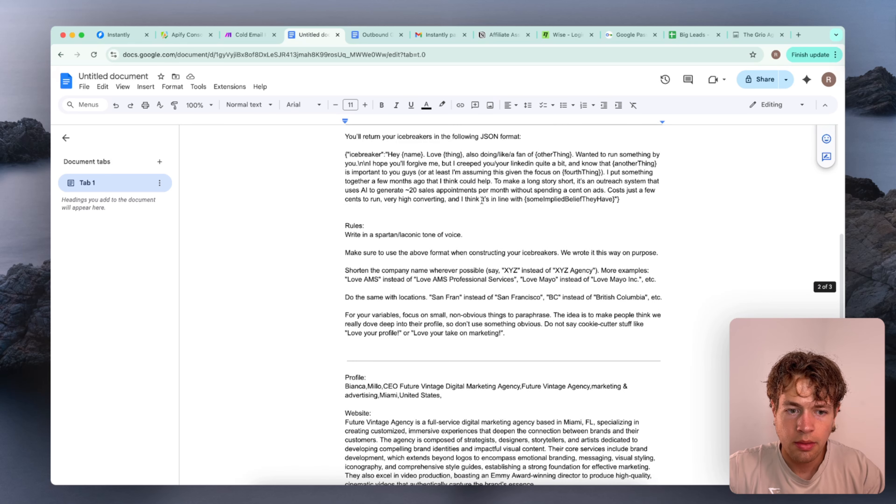
pyautogui.scroll(-4, 482, 201)
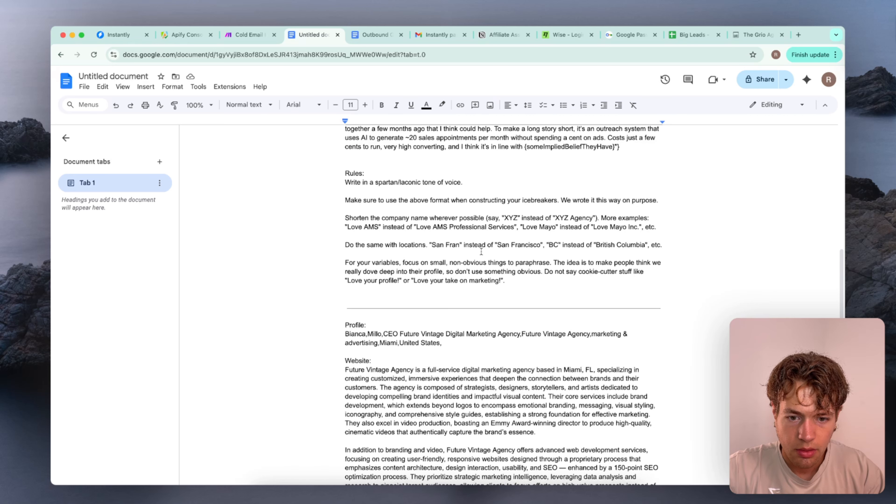
pyautogui.scroll(-1, 482, 252)
pyautogui.scroll(7, 483, 253)
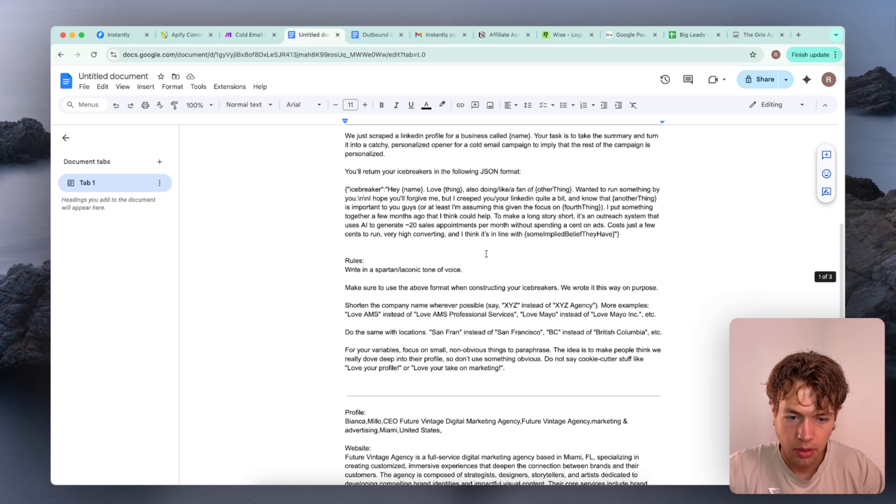
# Replace the Message 2 text in Make's second OpenAI module with the revised LinkedIn icebreaker prompt from the Google Doc and save the module
pyautogui.moveTo(512, 367); pyautogui.dragTo(330, 139)
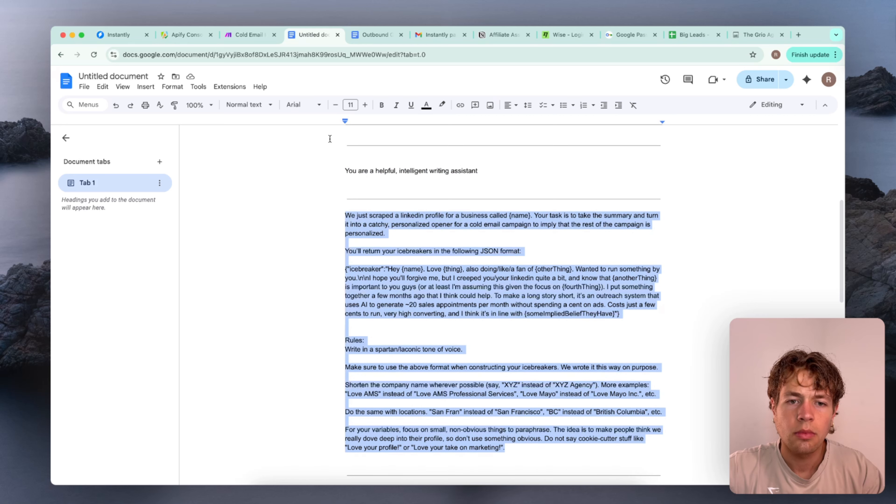
pyautogui.click(246, 36)
pyautogui.scroll(-10, 681, 415)
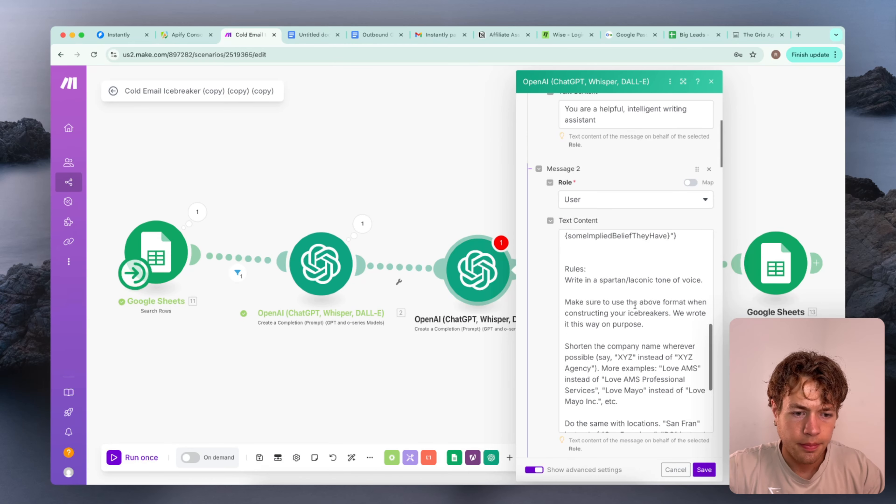
pyautogui.click(682, 414)
pyautogui.press('super+a')
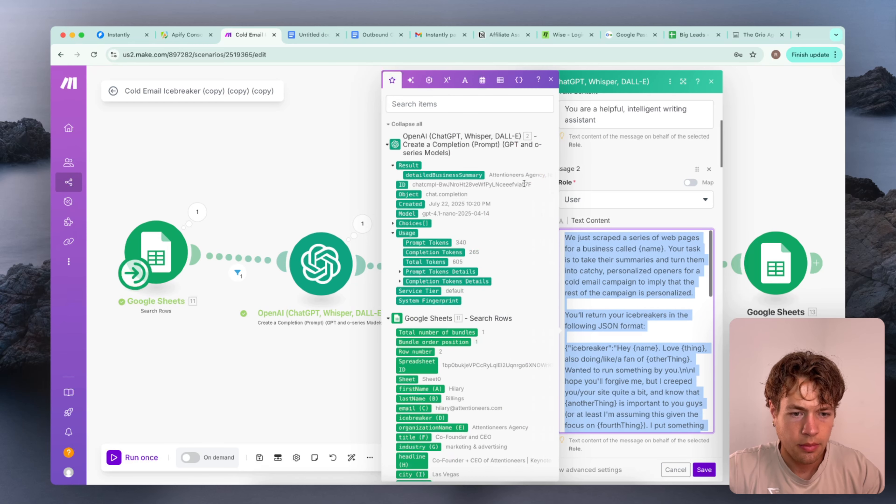
pyautogui.press('BackSpace')
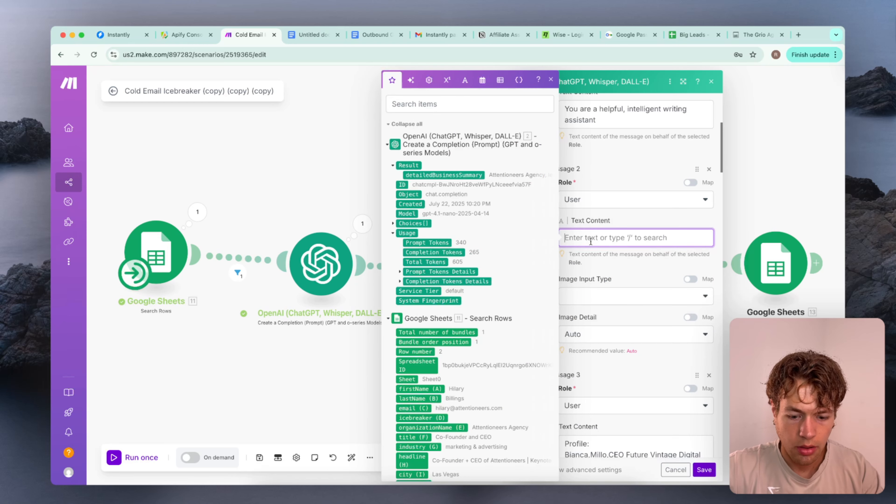
pyautogui.press('super+v')
pyautogui.click(659, 200)
pyautogui.click(648, 165)
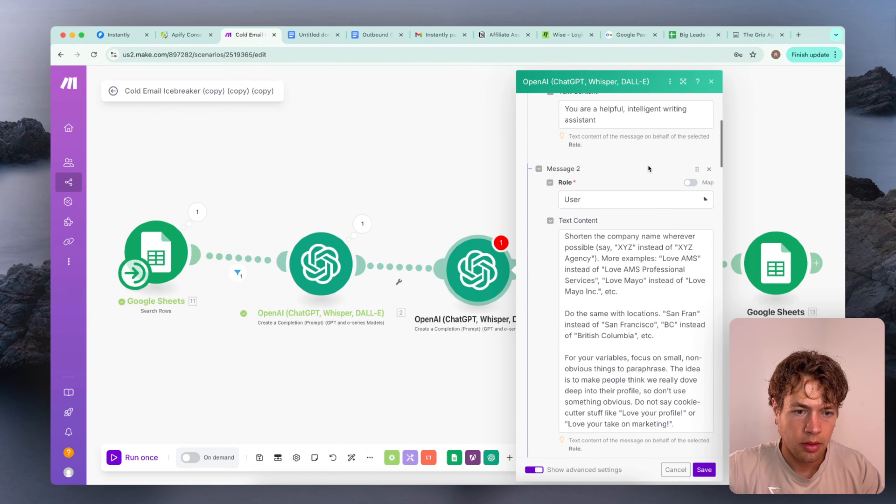
pyautogui.click(705, 470)
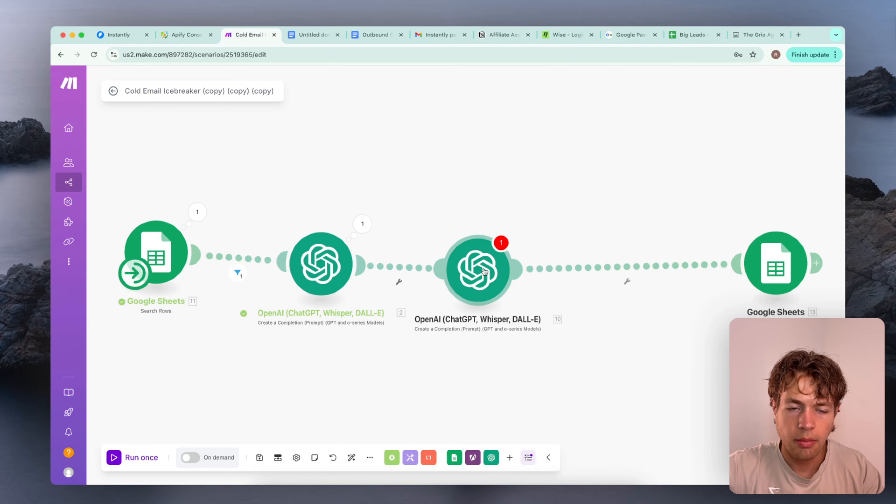
# Reopen the second OpenAI module, then examine the sample Profile and Website text in the Google Doc
pyautogui.click(451, 254)
pyautogui.scroll(-4, 558, 331)
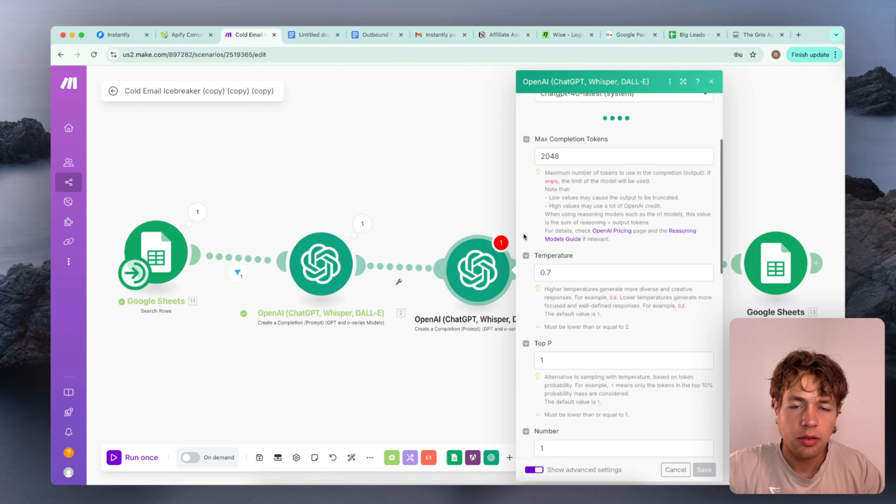
pyautogui.click(296, 41)
pyautogui.scroll(-10, 429, 271)
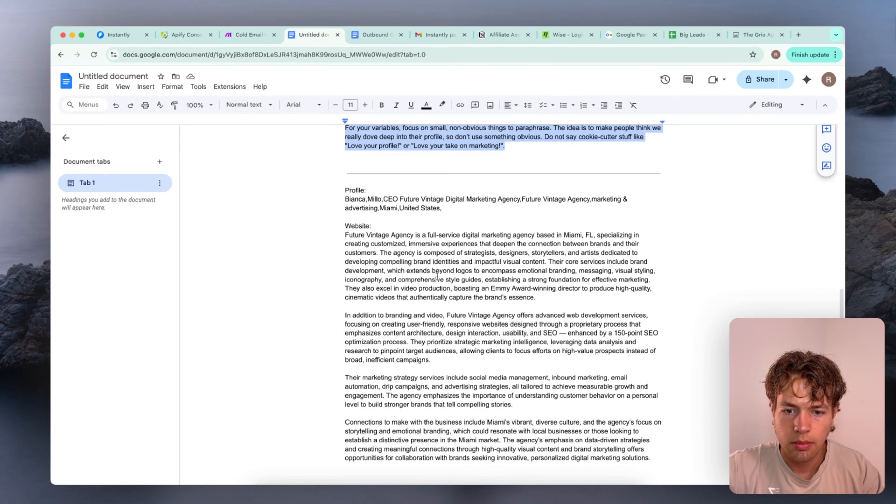
pyautogui.click(519, 163)
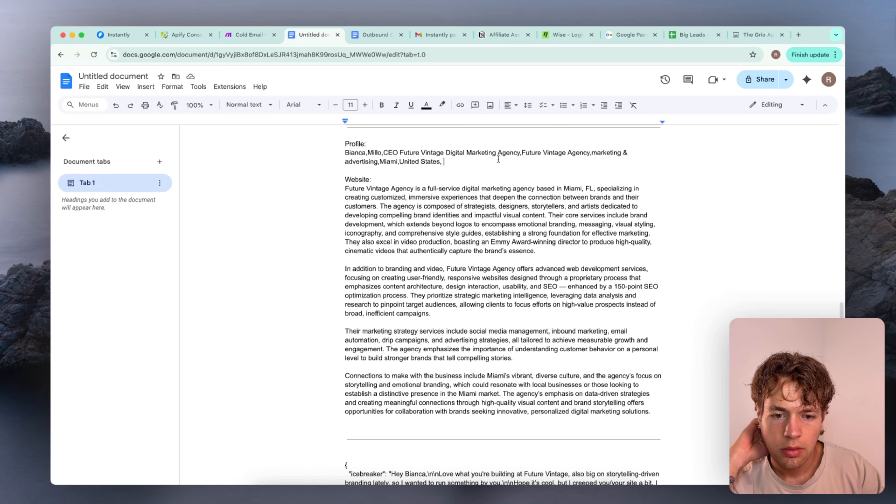
pyautogui.scroll(2, 499, 160)
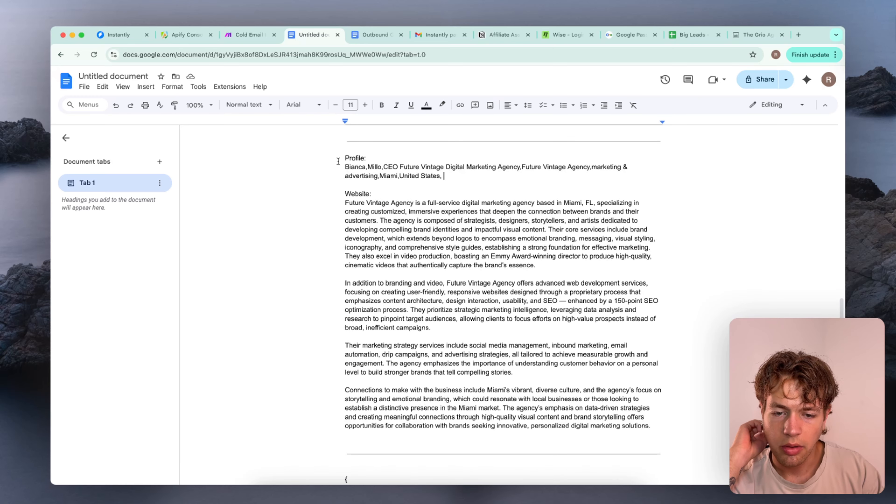
# Back in Make, rename the "Website" label in Message 5 of the second OpenAI module to "LinkedIn Summary"
pyautogui.click(242, 37)
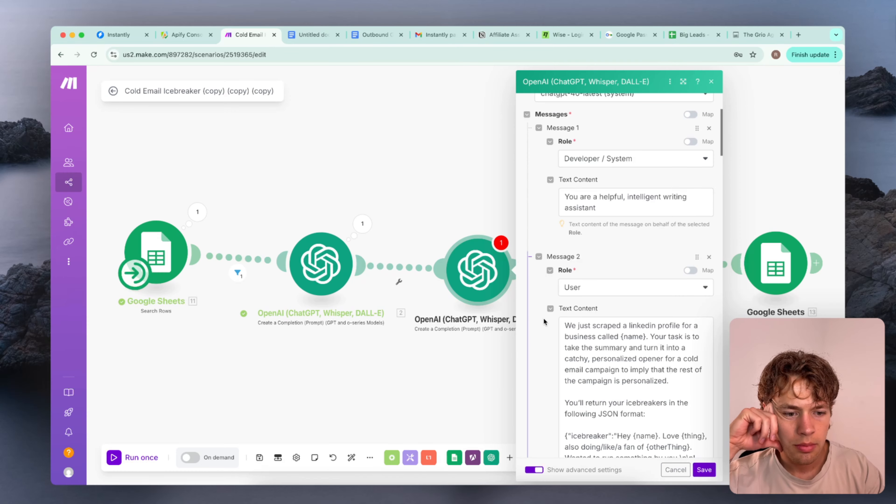
pyautogui.scroll(-10, 543, 318)
pyautogui.scroll(-5, 543, 318)
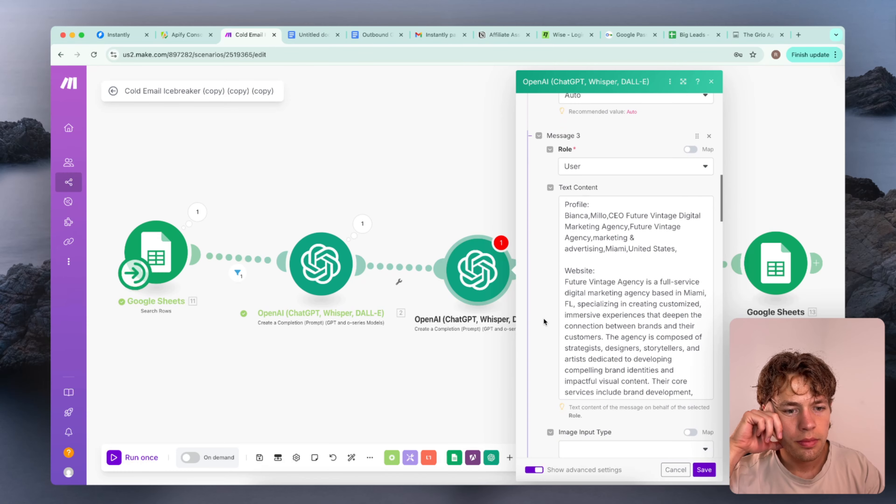
pyautogui.scroll(-10, 561, 321)
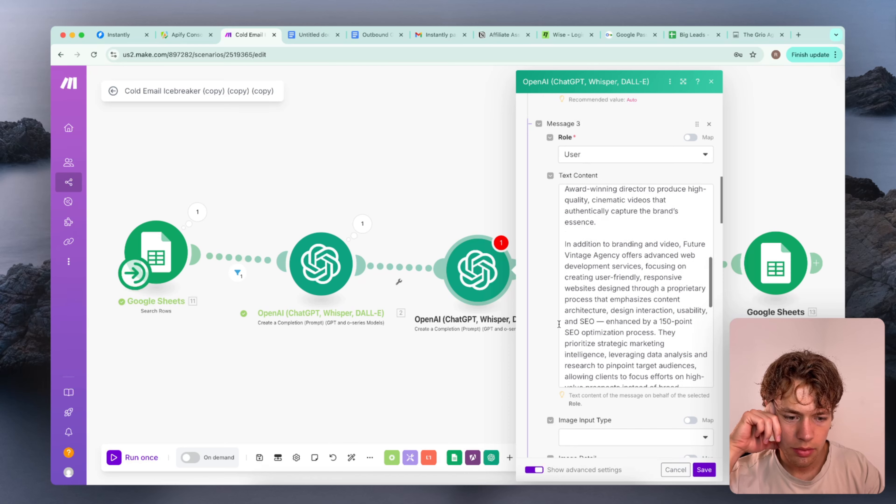
pyautogui.scroll(-15, 559, 324)
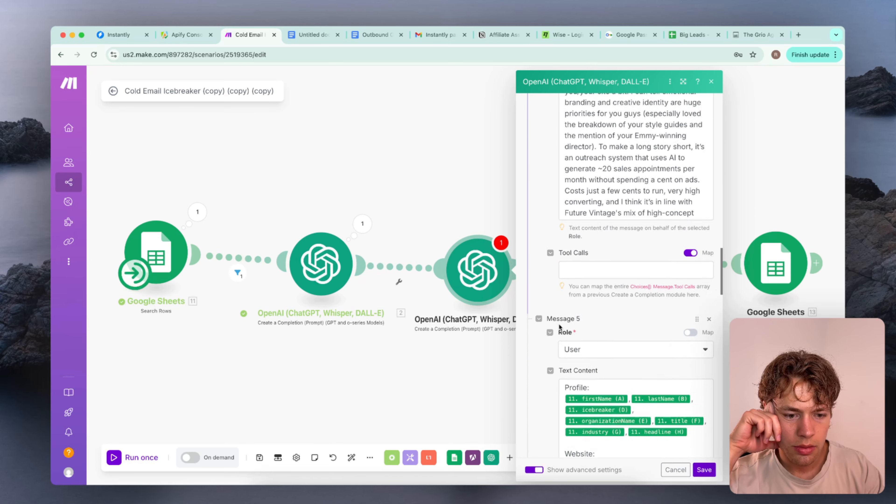
pyautogui.scroll(-3, 563, 310)
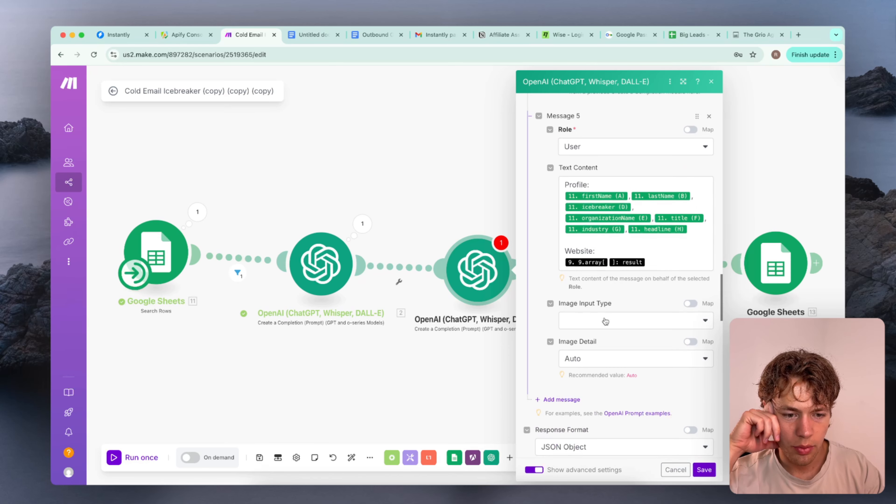
pyautogui.scroll(2, 582, 283)
pyautogui.click(603, 237)
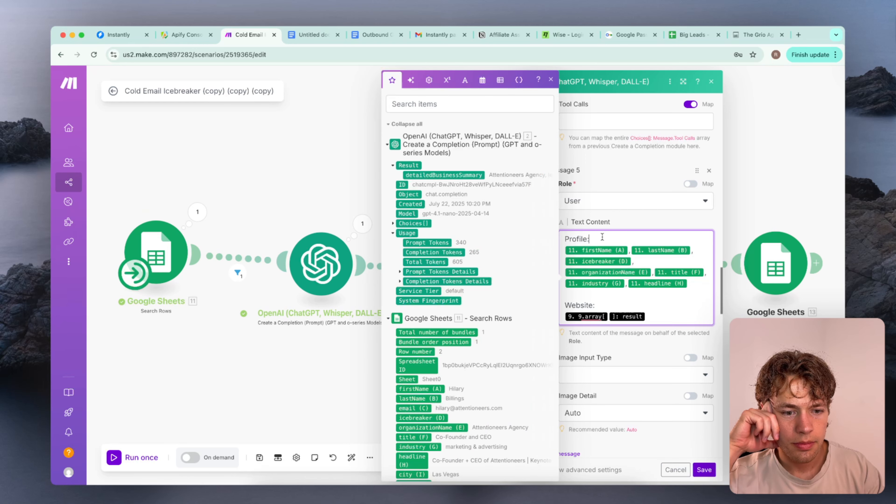
pyautogui.doubleClick(580, 304)
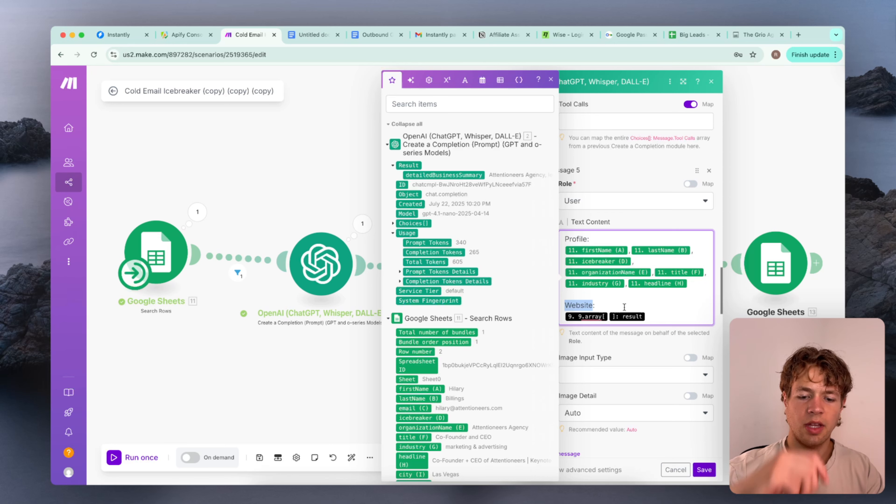
pyautogui.write('Linked')
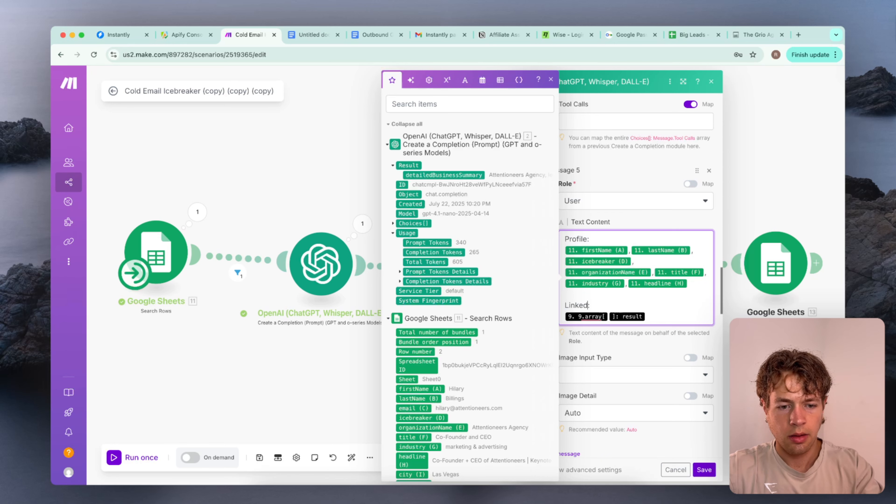
pyautogui.write('In Summary')
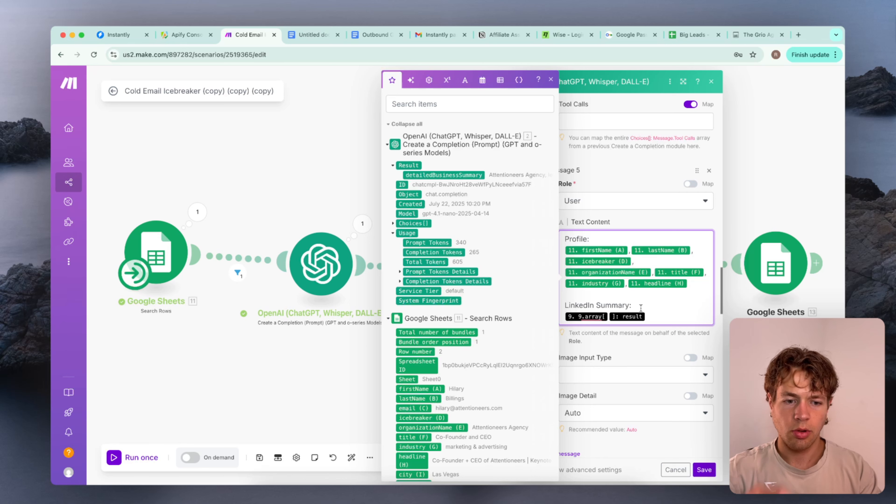
# Replace the old array result under LinkedIn Summary with the first OpenAI module's detailedBusinessSummary and save the module
pyautogui.click(670, 321)
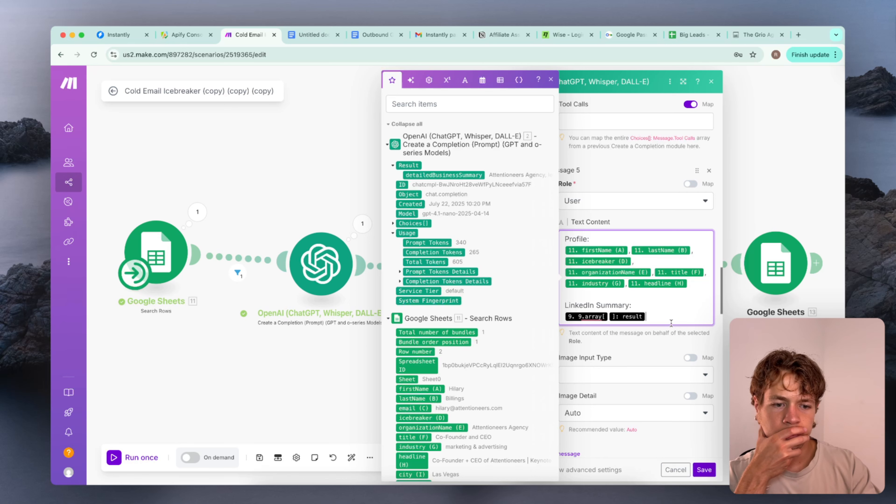
pyautogui.press('BackSpace')
pyautogui.press('BackSpace')
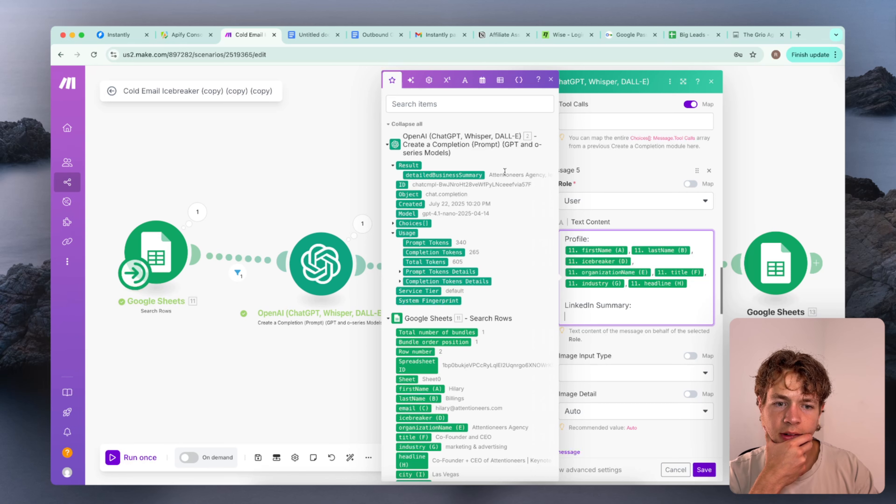
pyautogui.click(445, 175)
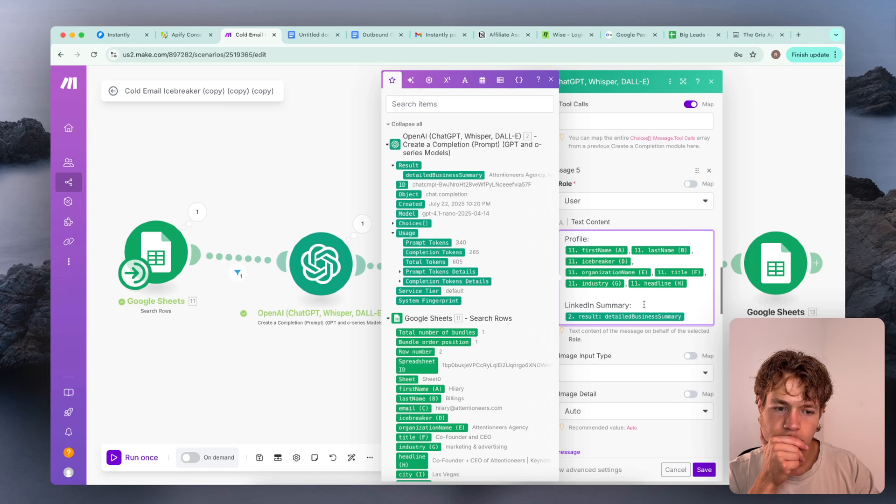
pyautogui.click(705, 469)
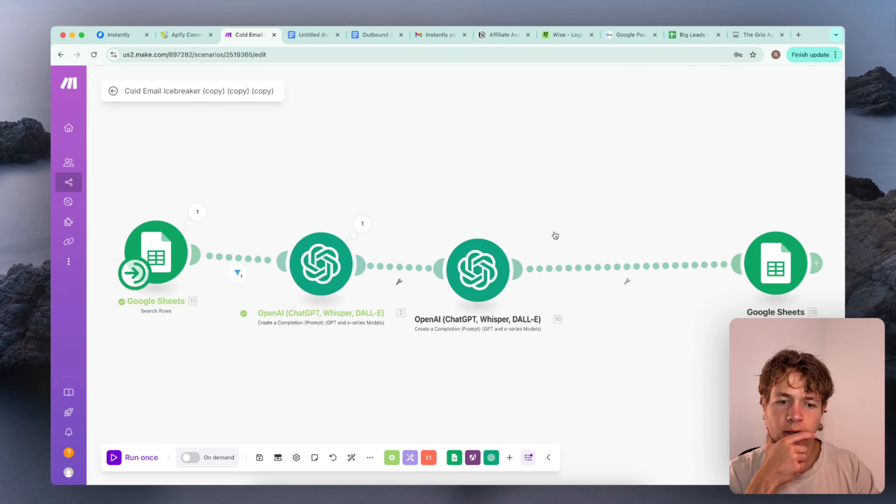
# Inspect the first OpenAI module's input and output from the last run, then reopen the second OpenAI module
pyautogui.click(495, 262)
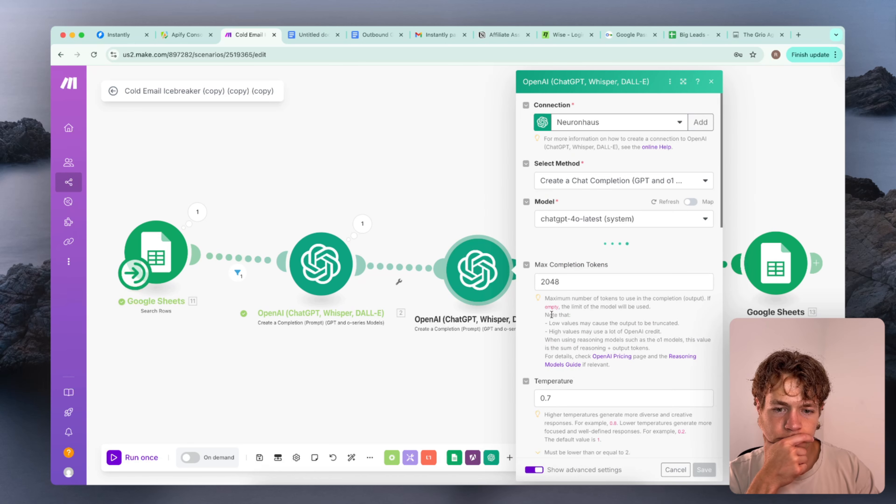
pyautogui.scroll(-2, 552, 314)
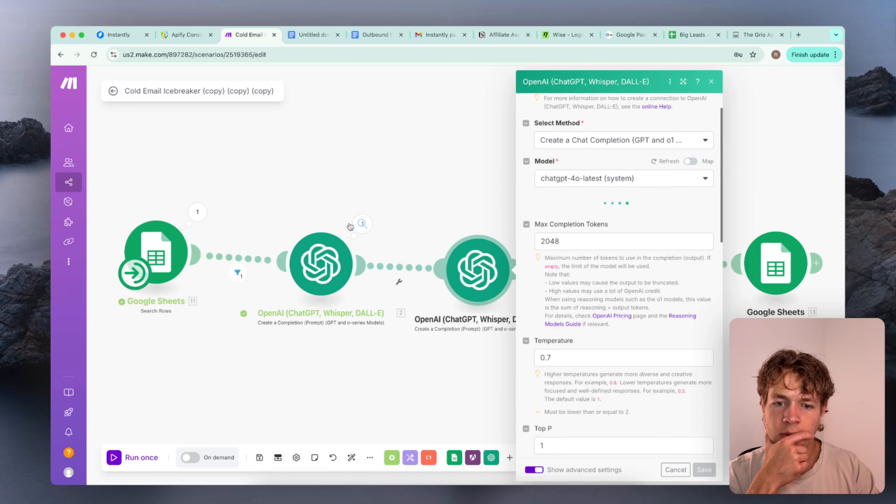
pyautogui.click(367, 228)
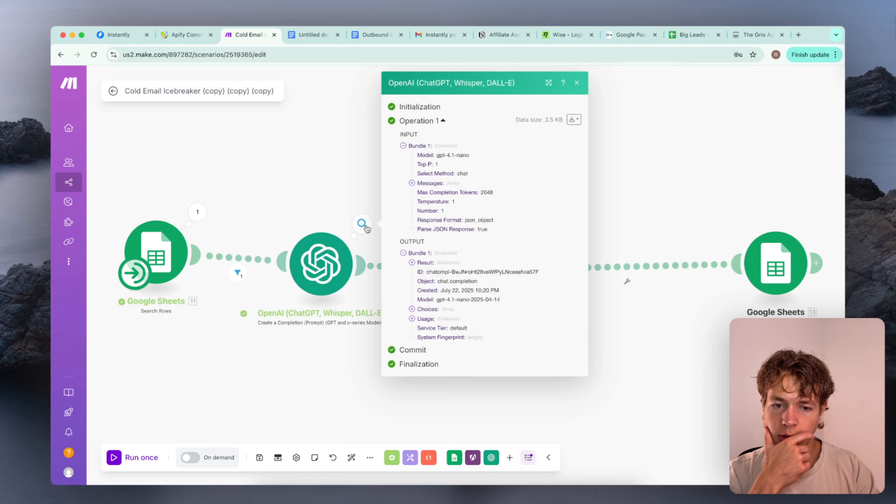
pyautogui.click(350, 193)
pyautogui.click(489, 283)
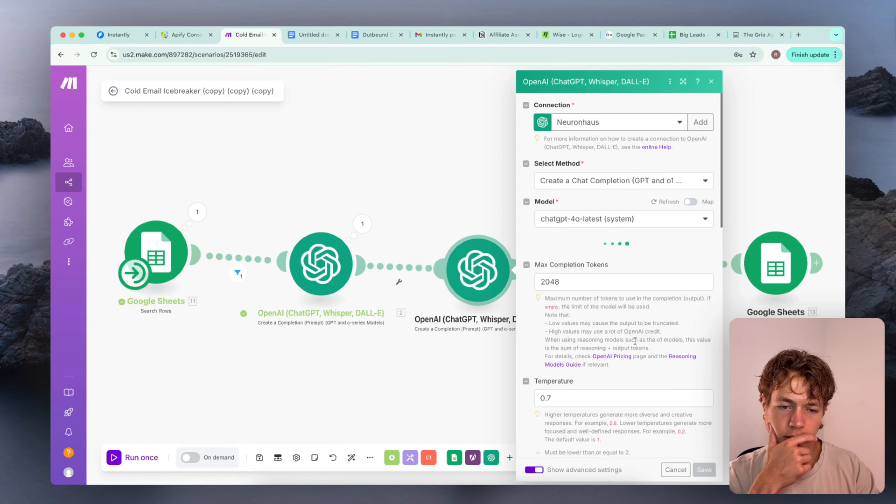
# Switch to the Google Doc, change the sample's "Website:" label to "LinkedIn Summary:" and select the new label
pyautogui.hotkey('ctrl', 'Tab')
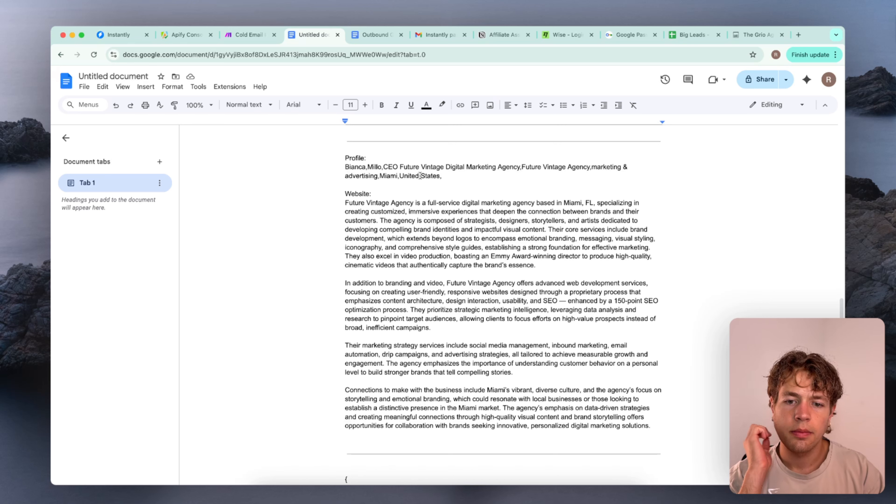
pyautogui.moveTo(371, 194); pyautogui.dragTo(346, 194)
pyautogui.press('BackSpace')
pyautogui.write('Linked')
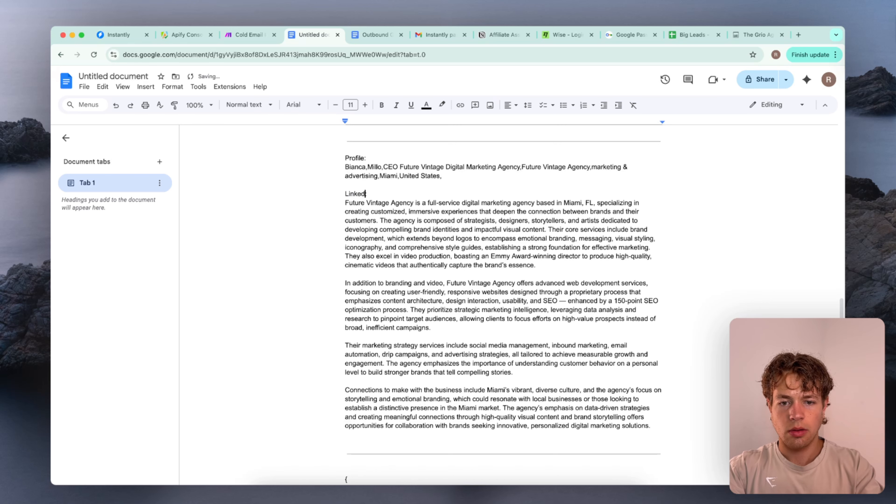
pyautogui.write('In Summary')
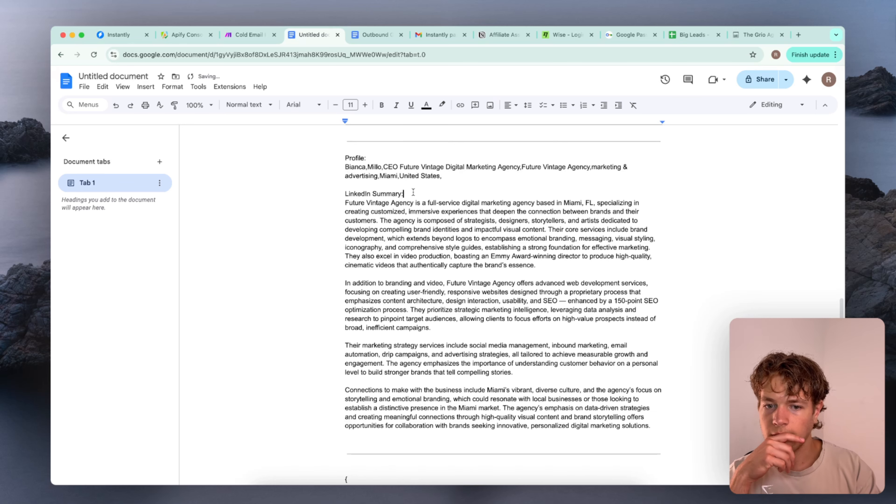
pyautogui.write(':')
pyautogui.hotkey('shift', 'Home')
# Back in Make, replace the "Website:" label in Message 3 of the second OpenAI module with "LinkedIn Summary:" and save the module
pyautogui.click(244, 41)
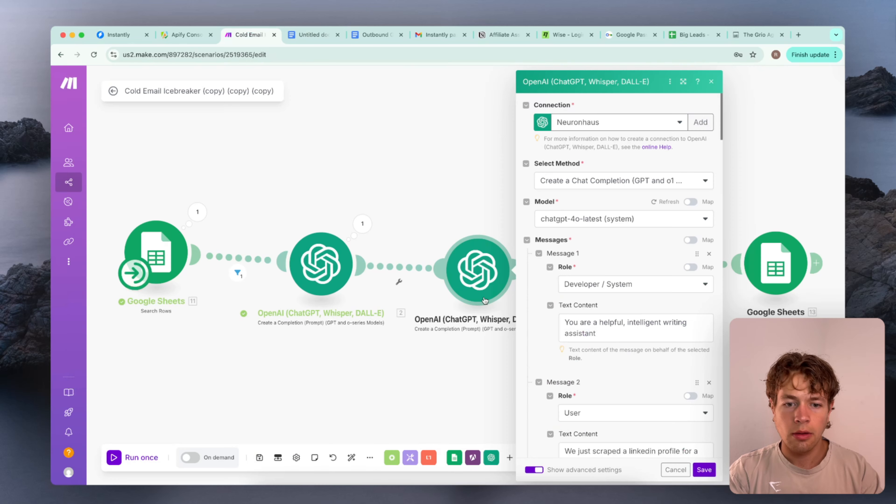
pyautogui.scroll(-10, 610, 327)
pyautogui.scroll(-15, 610, 327)
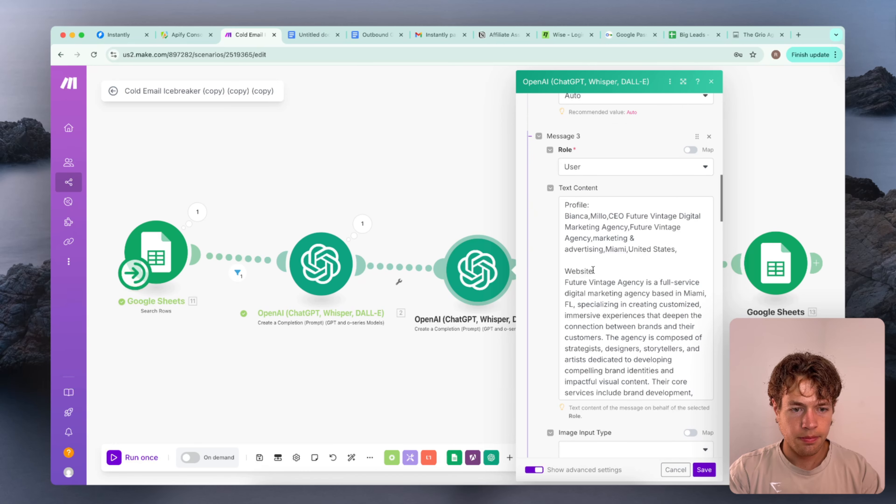
pyautogui.moveTo(594, 270); pyautogui.dragTo(573, 269)
pyautogui.scroll(-10, 629, 281)
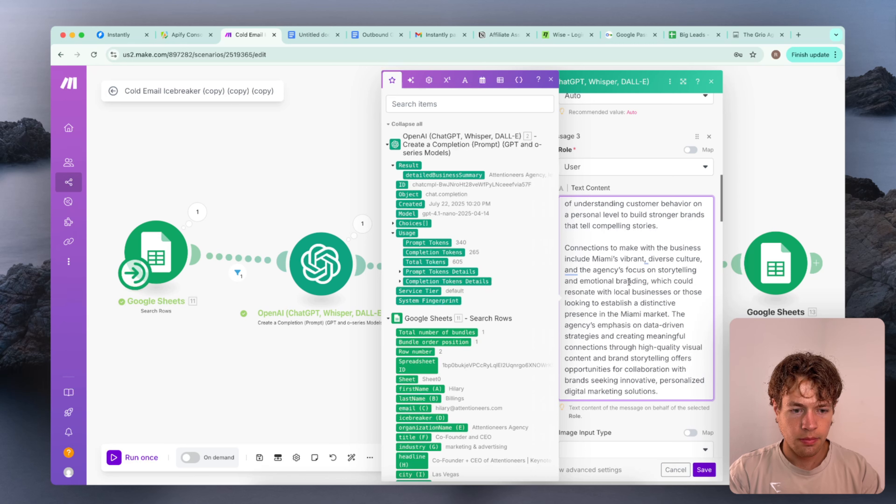
pyautogui.scroll(10, 629, 281)
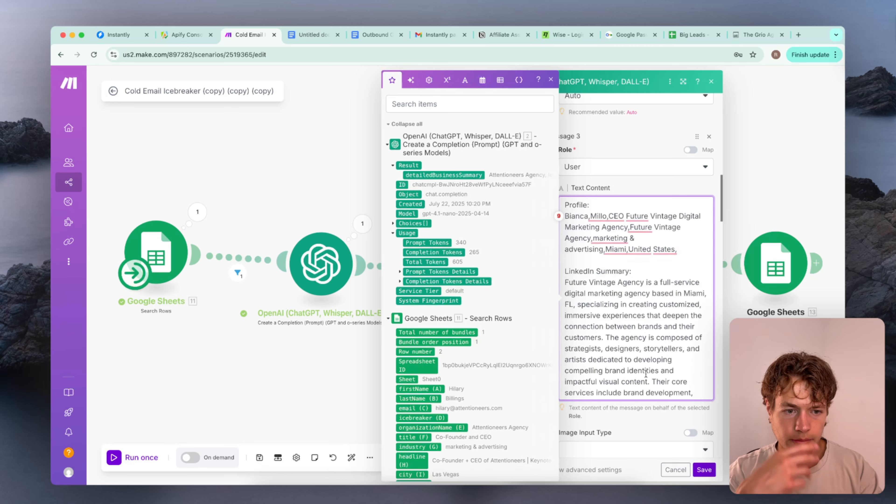
pyautogui.click(704, 469)
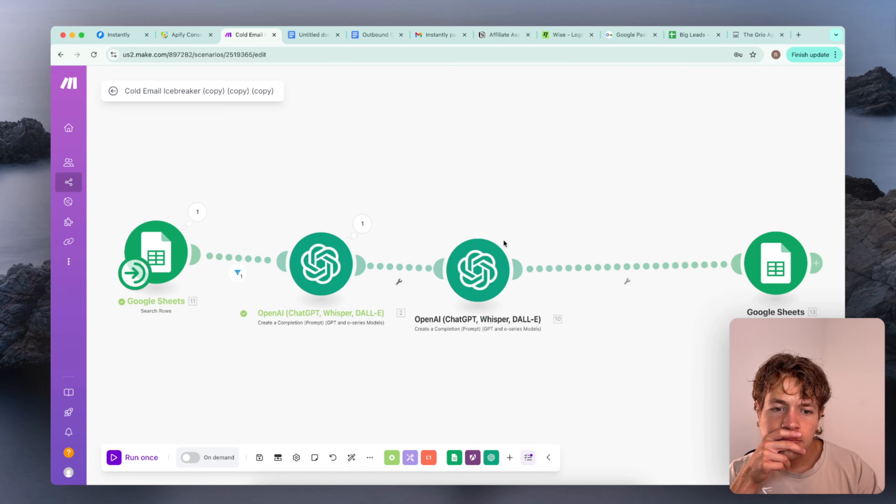
# Reopen the second OpenAI module and review the Message 2 prompt and the example icebreaker in Message 4
pyautogui.click(497, 249)
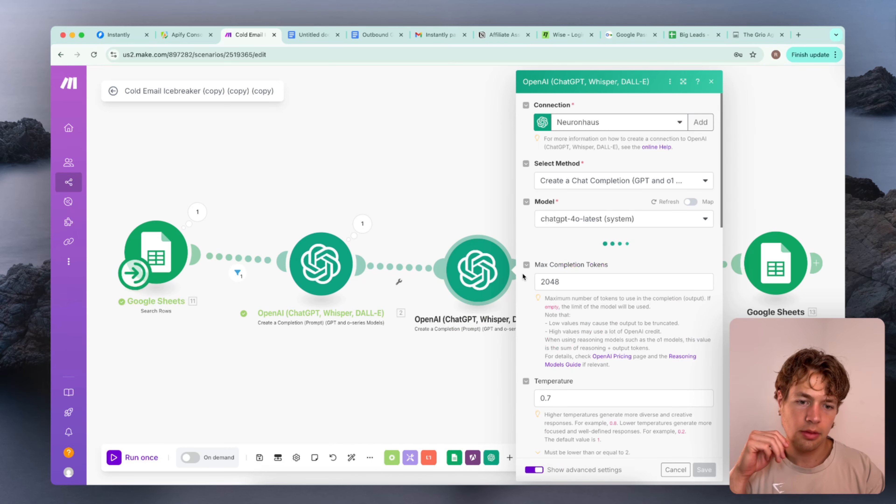
pyautogui.scroll(-2, 524, 277)
pyautogui.scroll(-1, 524, 276)
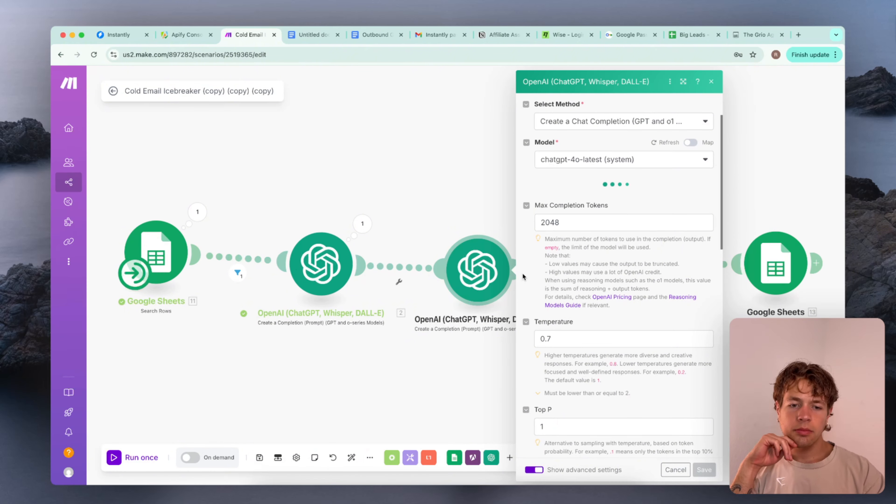
pyautogui.scroll(-10, 522, 273)
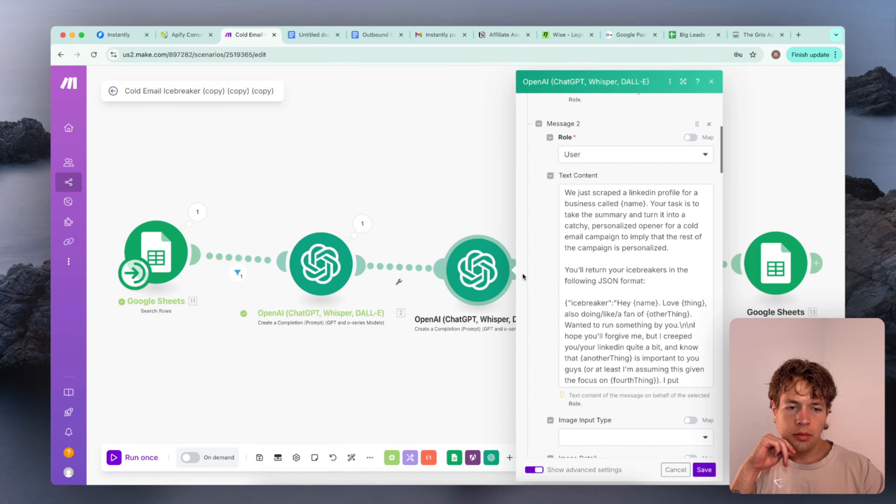
pyautogui.scroll(-15, 522, 272)
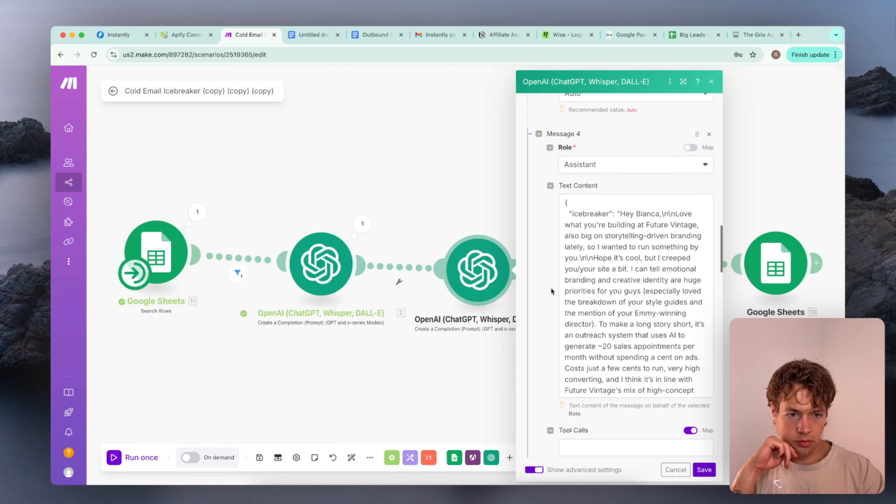
pyautogui.scroll(-1, 551, 287)
pyautogui.scroll(-2, 634, 290)
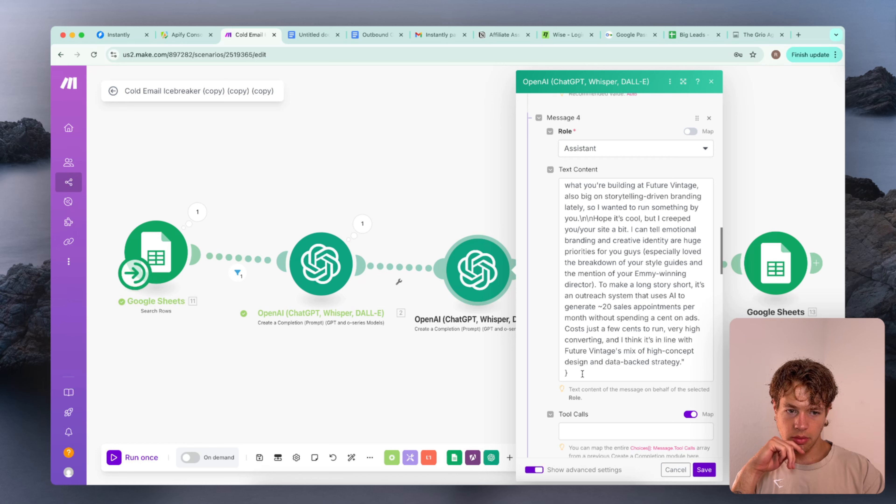
pyautogui.moveTo(583, 374); pyautogui.dragTo(554, 283)
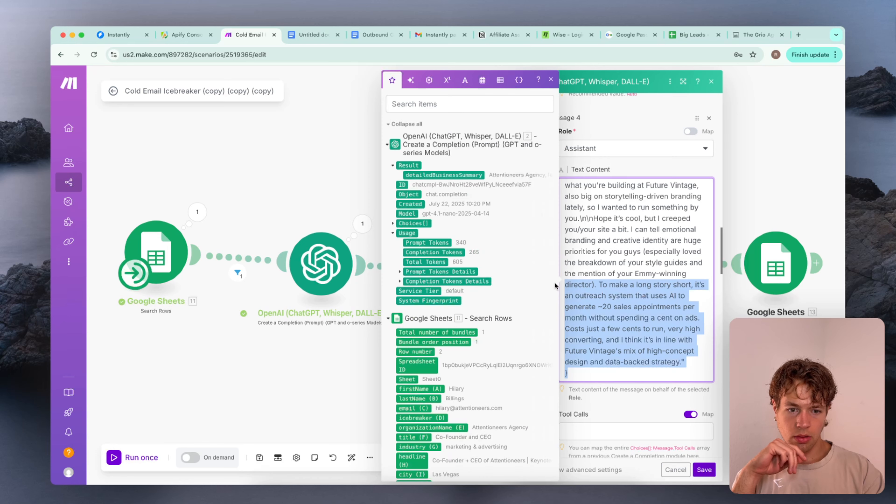
pyautogui.click(605, 258)
# Switch to the Google Doc and examine the example icebreaker JSON below the LinkedIn Summary sample
pyautogui.click(319, 35)
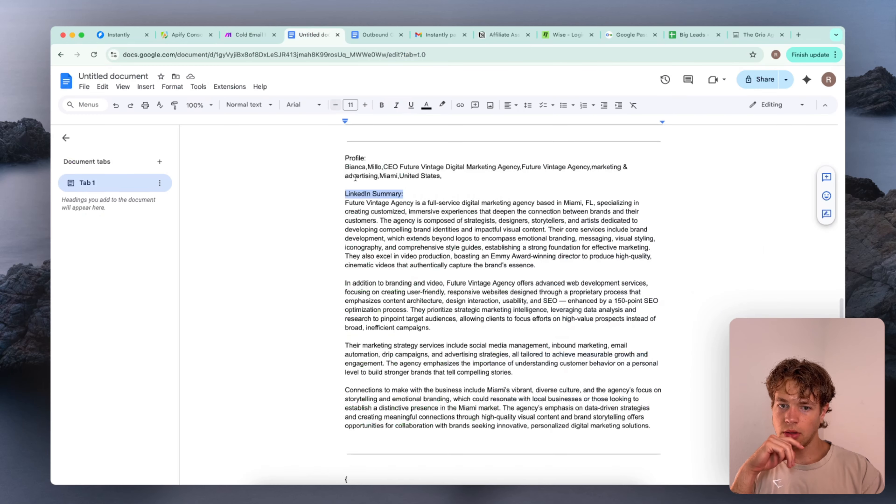
pyautogui.click(394, 300)
pyautogui.scroll(-8, 393, 305)
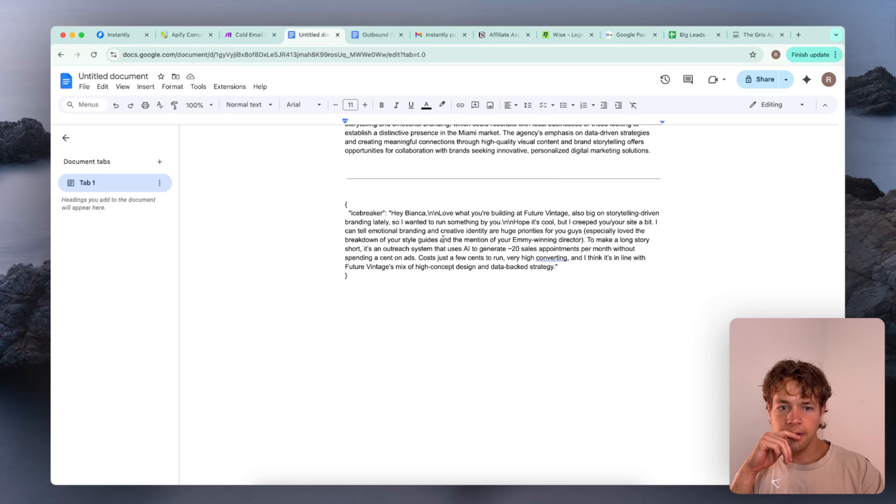
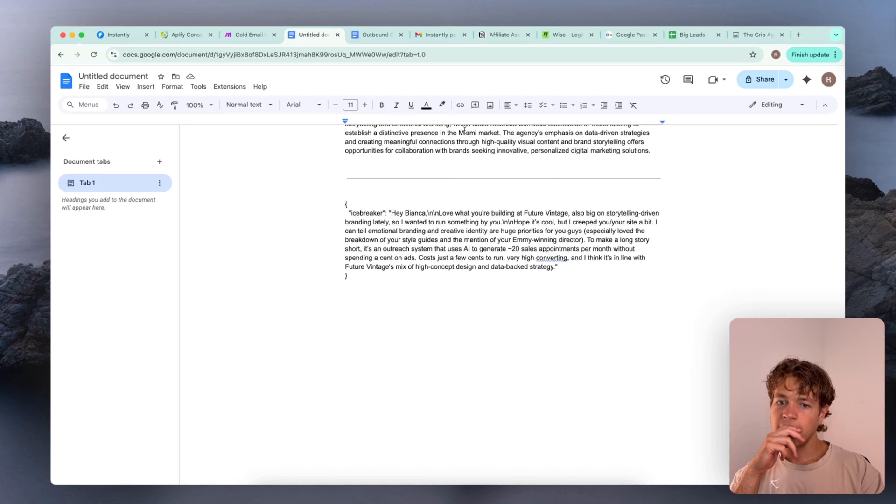
pyautogui.click(527, 398)
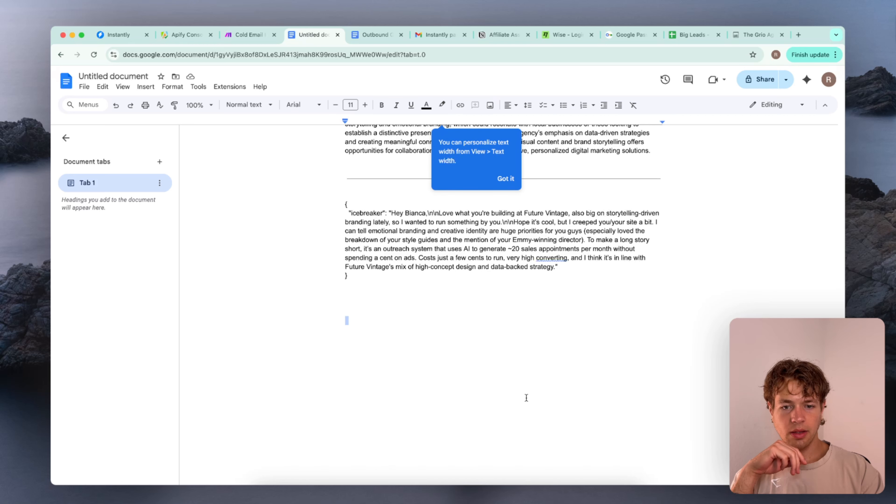
pyautogui.write('--')
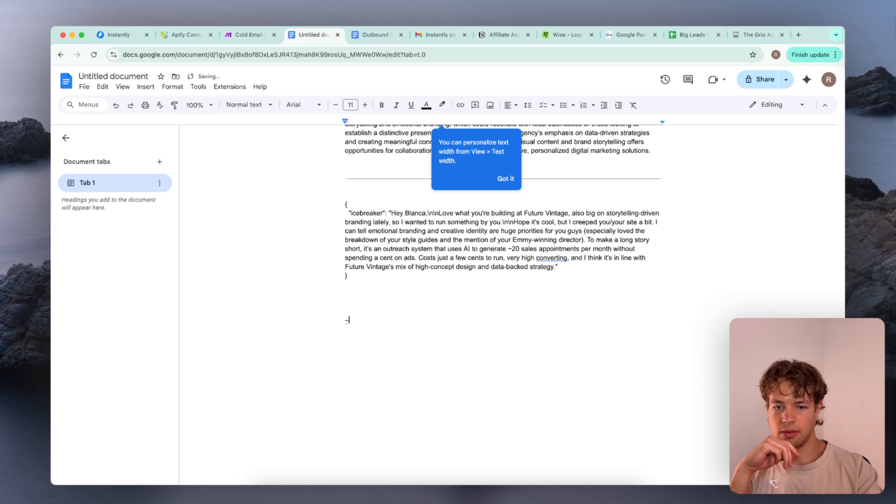
pyautogui.doubleClick(549, 391)
pyautogui.click(387, 308)
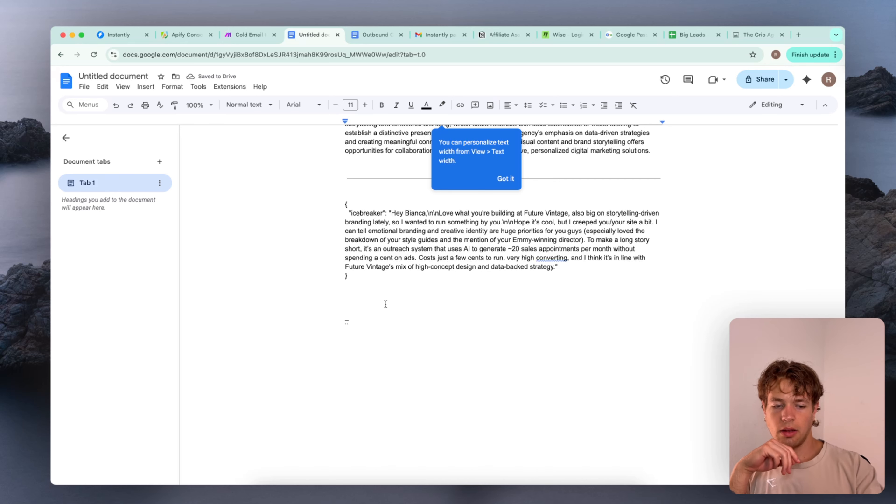
pyautogui.press('BackSpace')
pyautogui.press('BackSpace')
pyautogui.press('BackSpace')
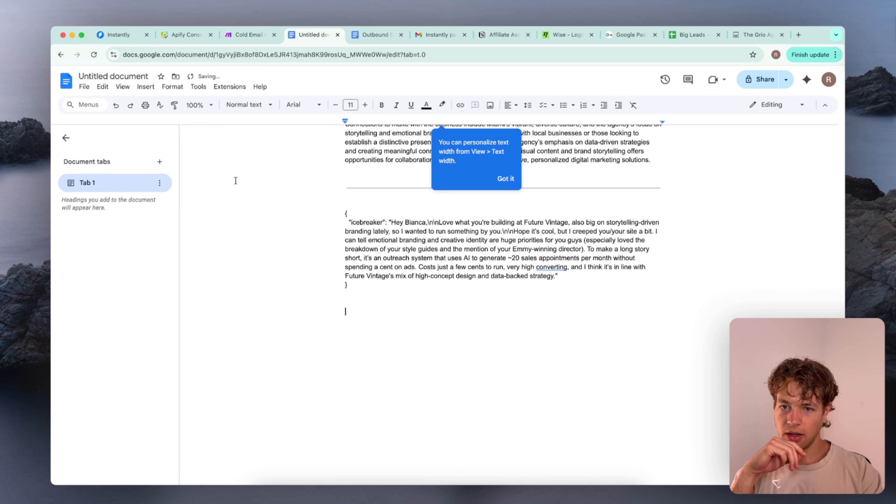
# Switch back to Make, review Messages 4 and 5 of the second OpenAI module and save the module
pyautogui.click(248, 36)
pyautogui.scroll(-3, 628, 333)
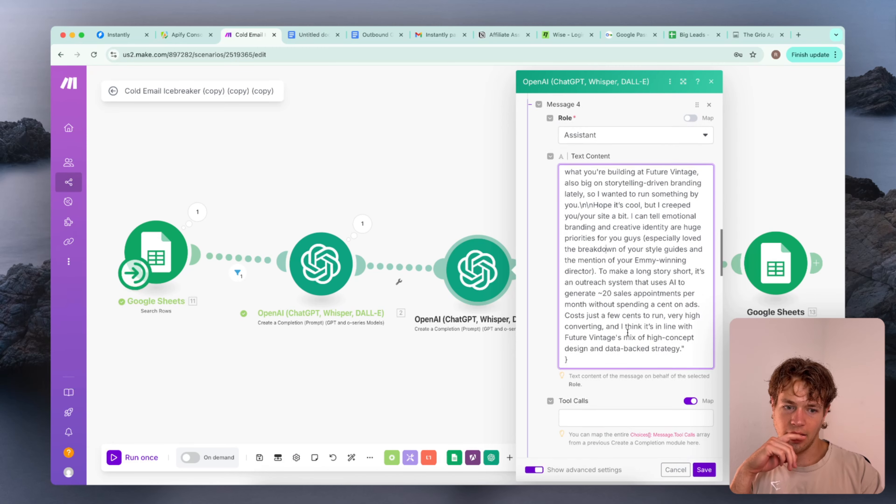
pyautogui.scroll(-10, 628, 335)
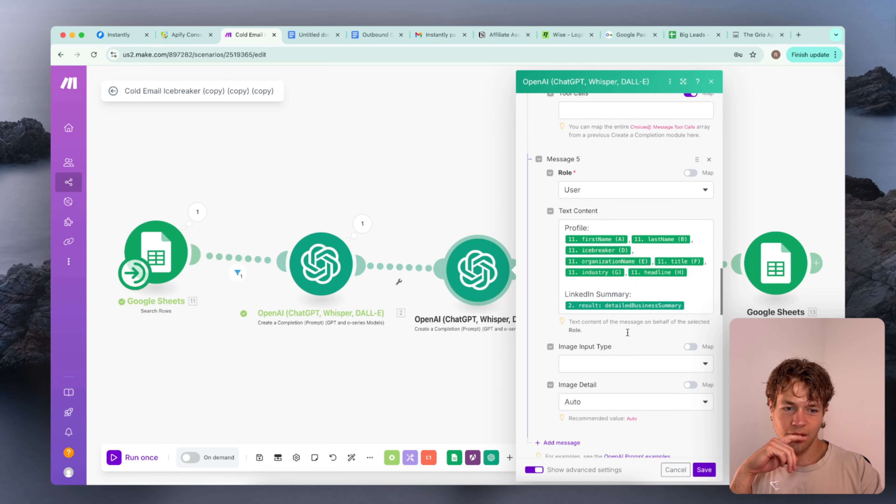
pyautogui.scroll(-10, 628, 335)
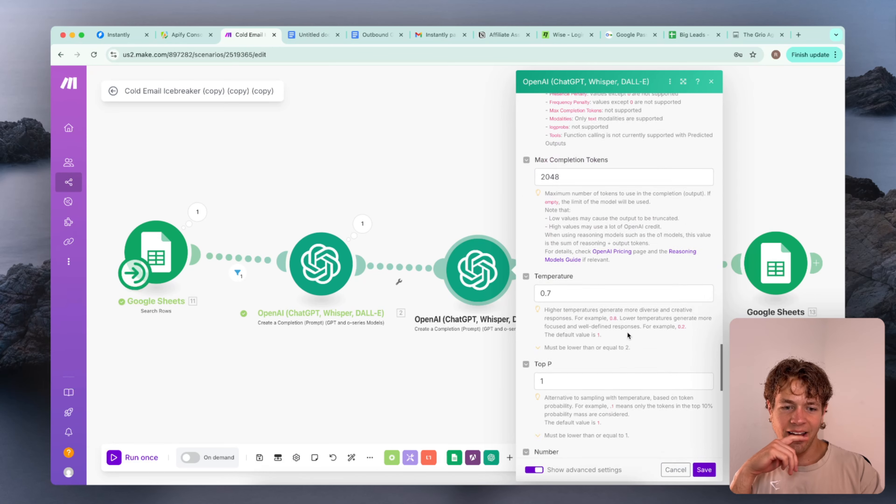
pyautogui.click(706, 470)
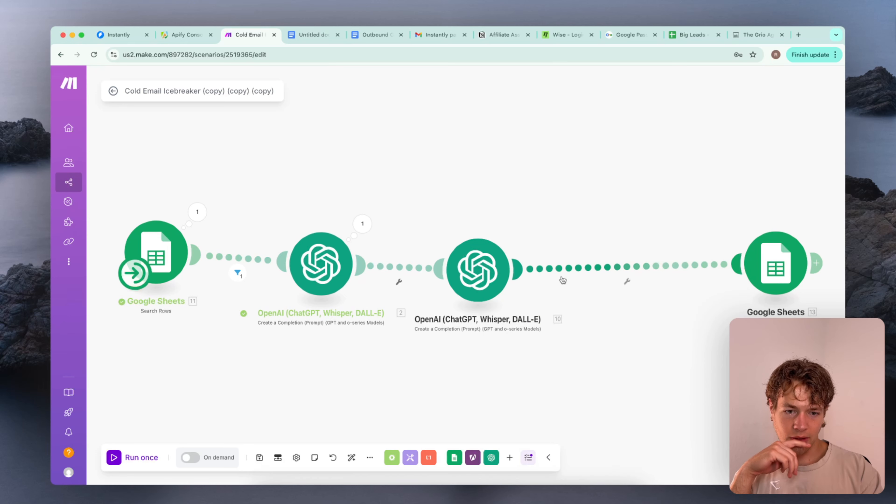
# Open the Google Sheets Update a Row module and clear the icebreaker mapping from column F
pyautogui.hscroll(5, 604, 262)
pyautogui.click(604, 261)
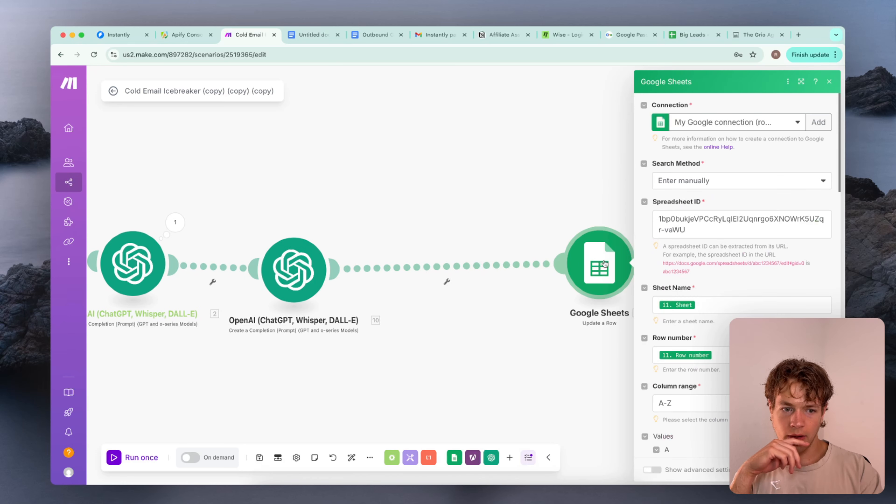
pyautogui.scroll(-1, 700, 286)
pyautogui.scroll(-8, 699, 286)
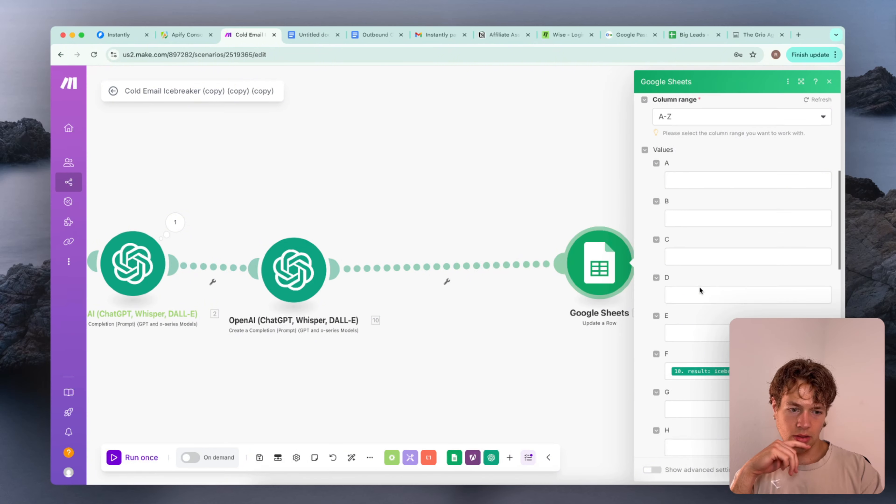
pyautogui.click(767, 317)
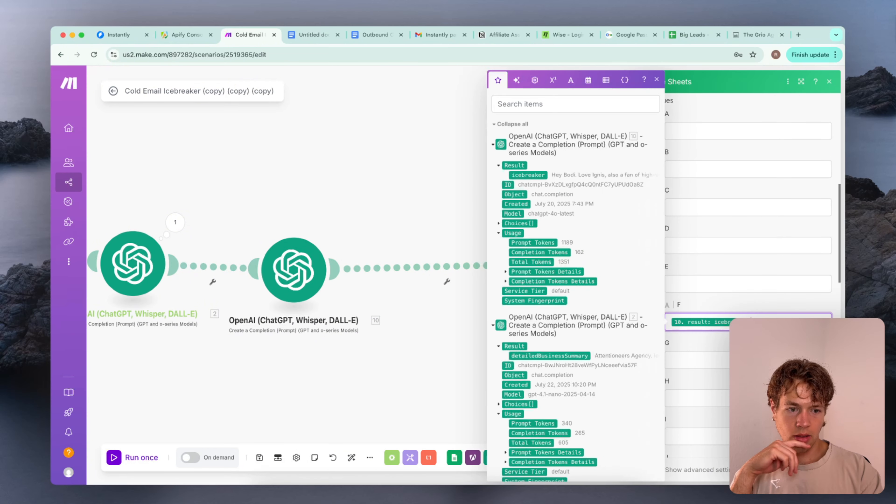
pyautogui.press('BackSpace')
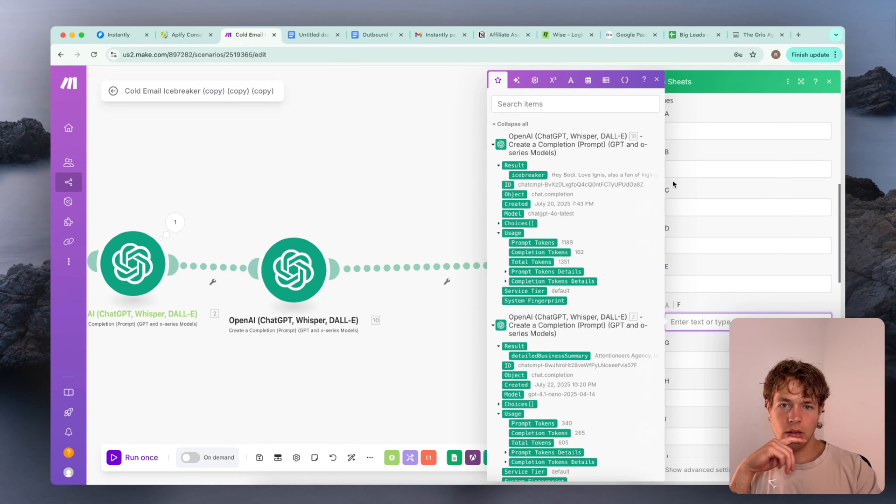
# Check the icebreaker column in Big Leads, map the second OpenAI module's icebreaker result to column D in Make and save
pyautogui.click(694, 35)
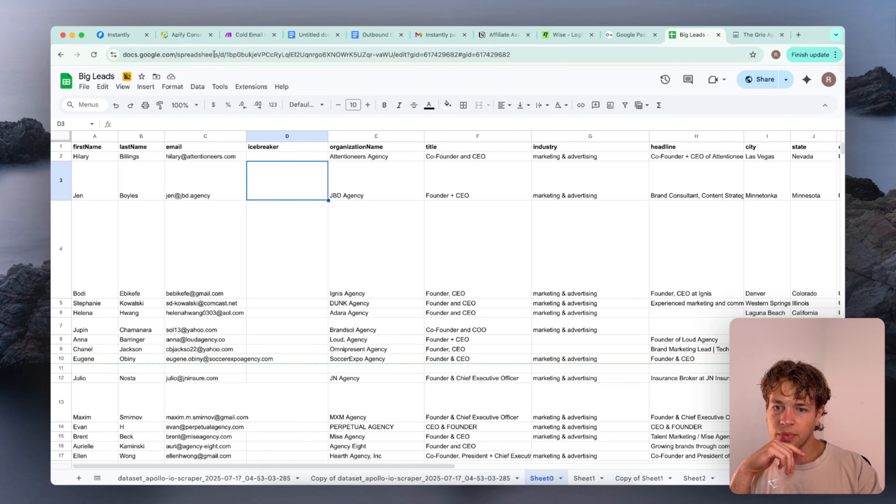
pyautogui.click(244, 34)
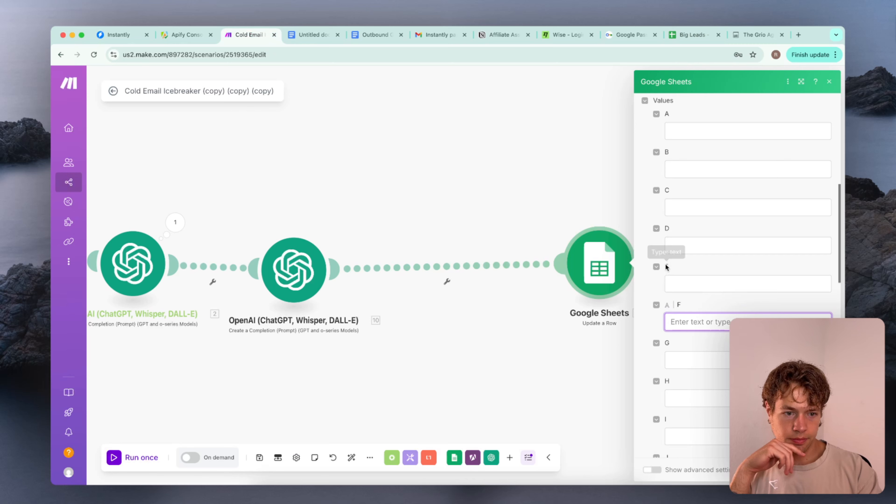
pyautogui.click(728, 308)
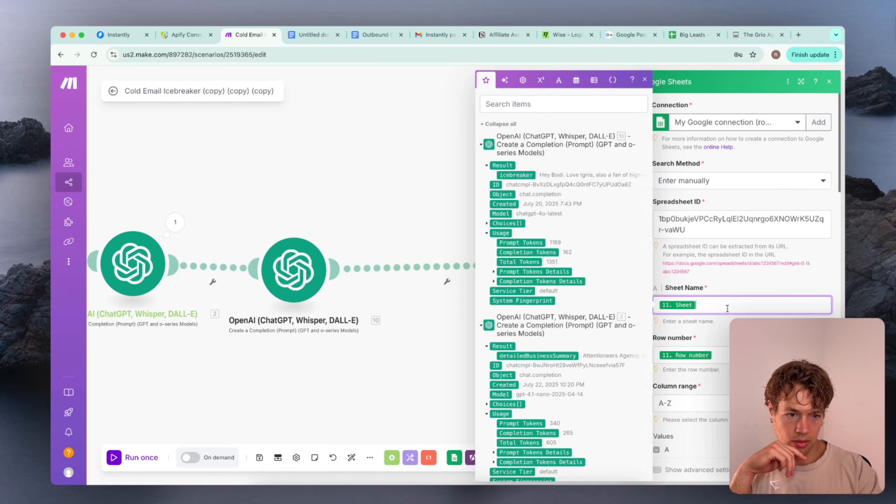
pyautogui.press('Escape')
pyautogui.click(736, 306)
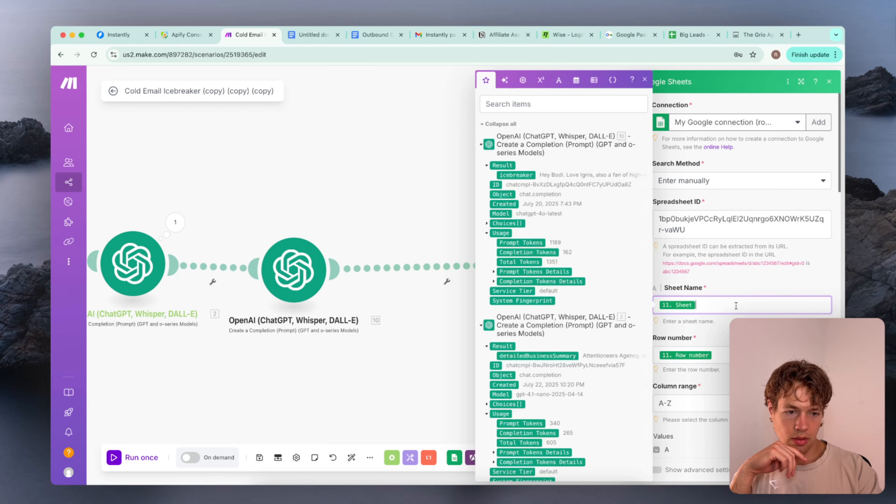
pyautogui.scroll(-10, 699, 200)
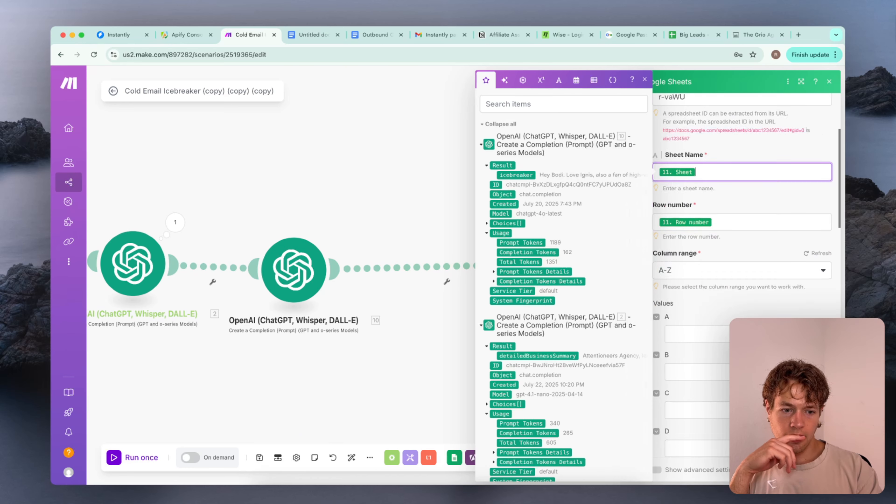
pyautogui.click(702, 233)
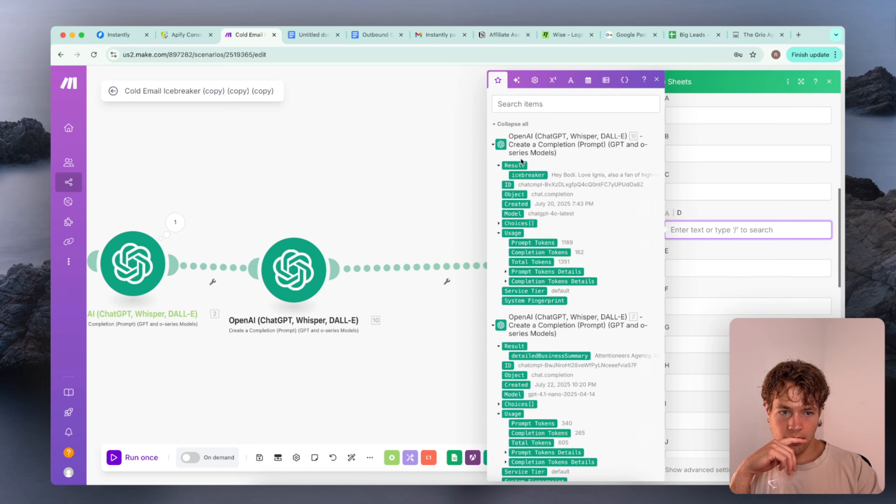
pyautogui.click(528, 175)
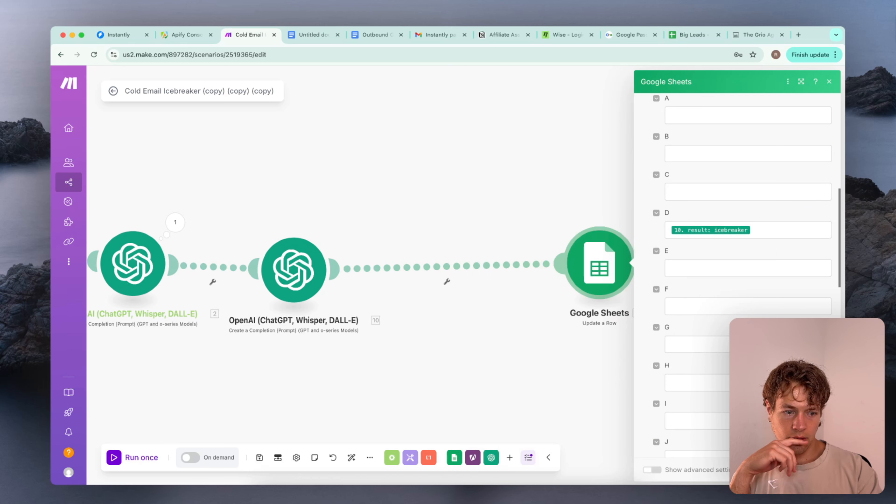
pyautogui.click(823, 470)
# Move the Update a Row module closer to the second OpenAI module and set its search method to Search by path
pyautogui.moveTo(602, 256); pyautogui.dragTo(522, 279)
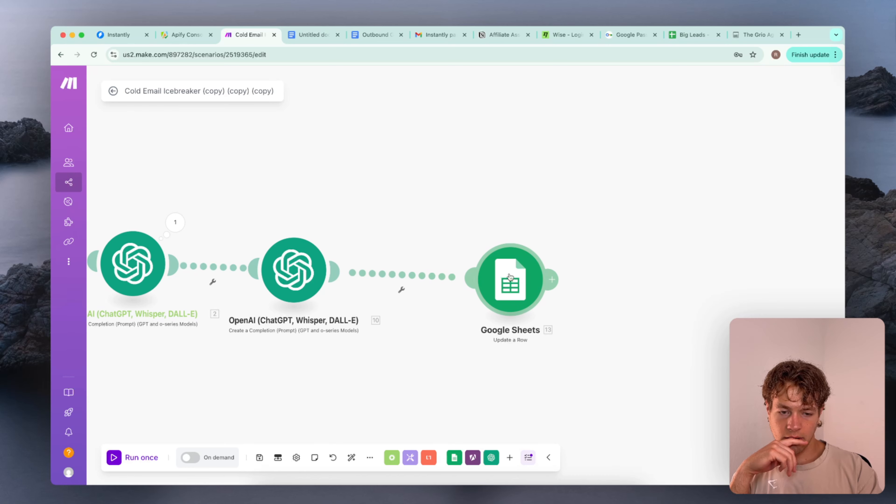
pyautogui.click(509, 277)
pyautogui.scroll(-1, 593, 274)
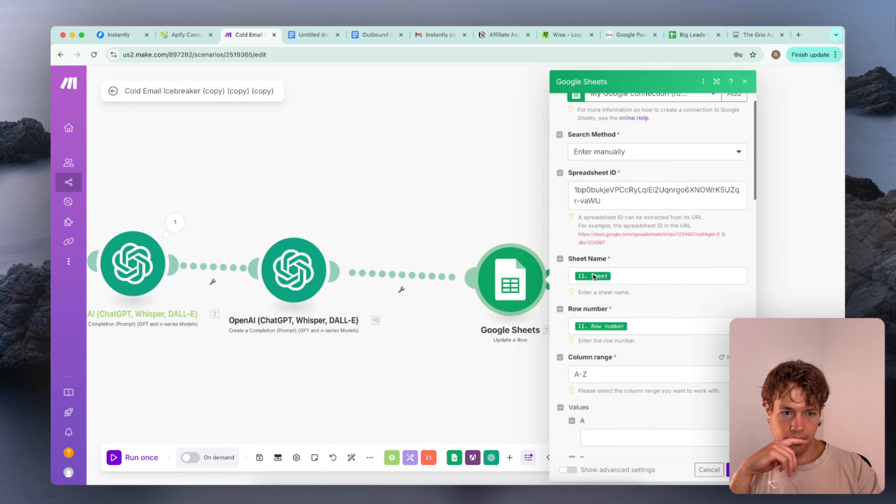
pyautogui.scroll(-15, 593, 274)
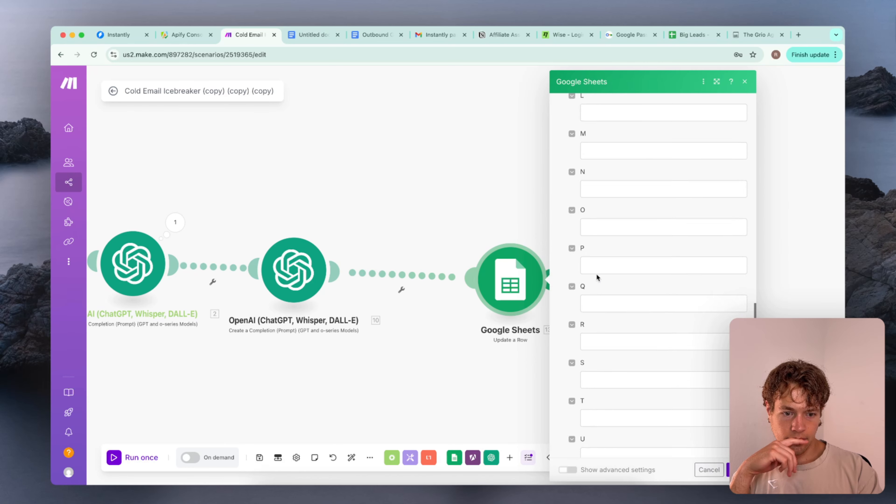
pyautogui.scroll(15, 596, 274)
pyautogui.click(606, 181)
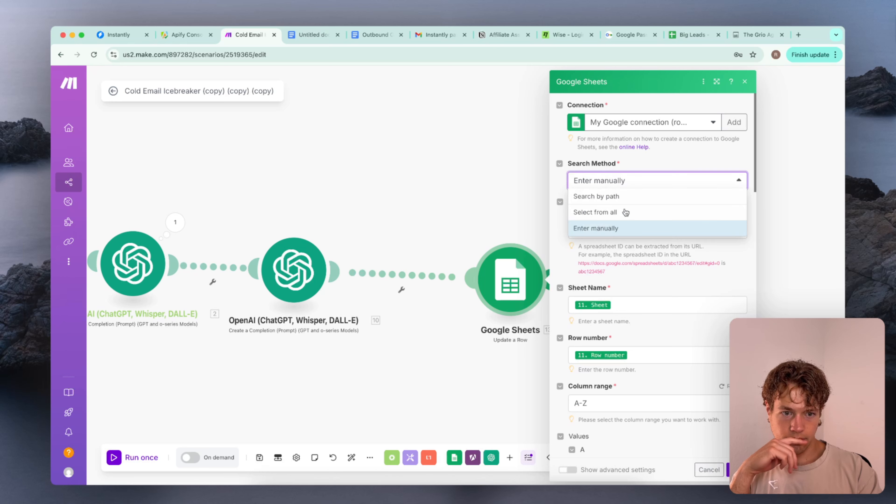
pyautogui.click(626, 196)
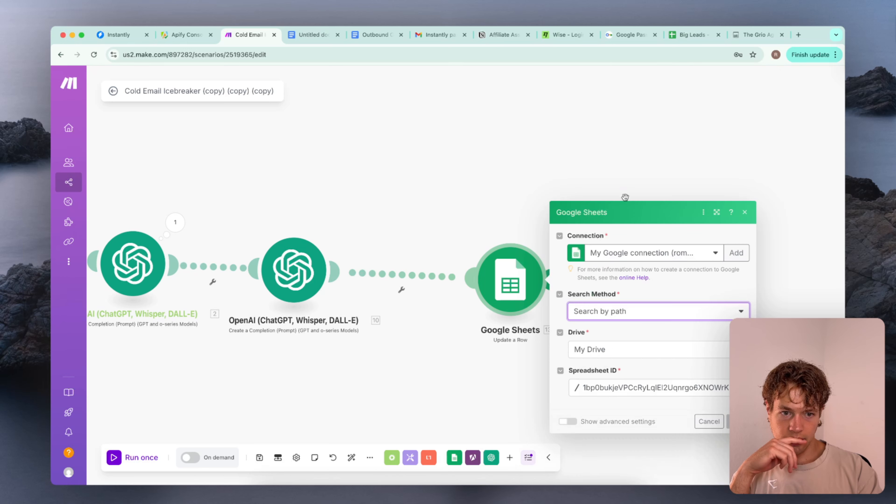
# Select My Drive and Sheet0 for the Update a Row module, check the icebreaker (D) mapping and save it
pyautogui.click(644, 305)
pyautogui.click(643, 327)
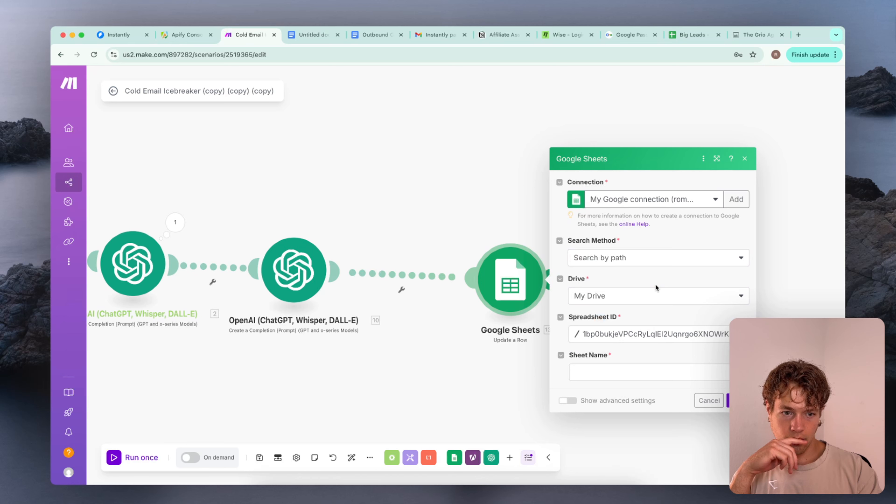
pyautogui.click(638, 372)
pyautogui.click(622, 312)
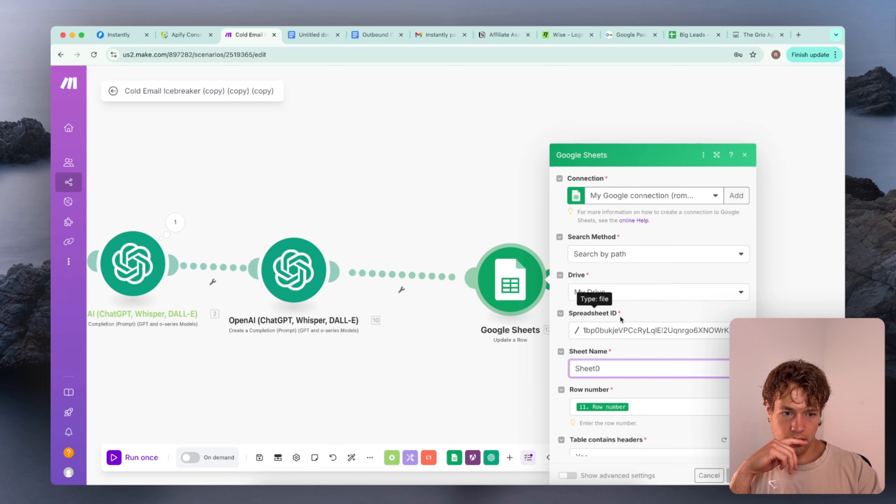
pyautogui.scroll(-3, 633, 339)
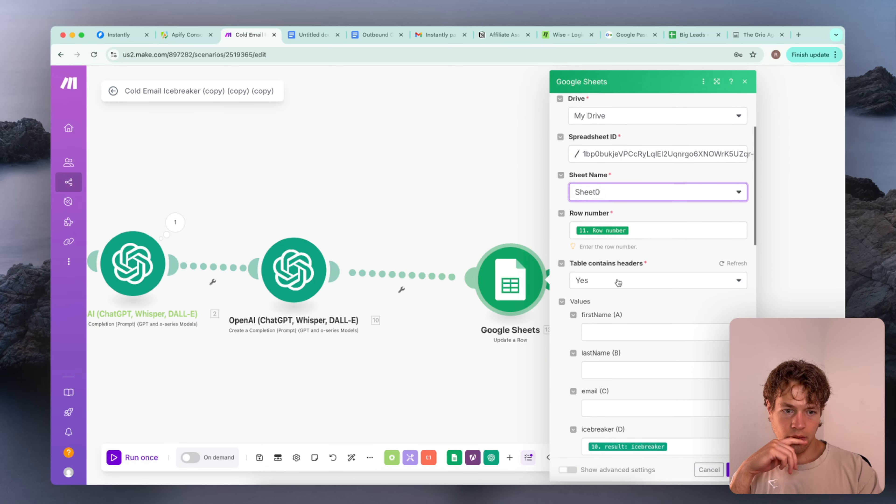
pyautogui.scroll(-3, 629, 313)
pyautogui.scroll(-3, 683, 330)
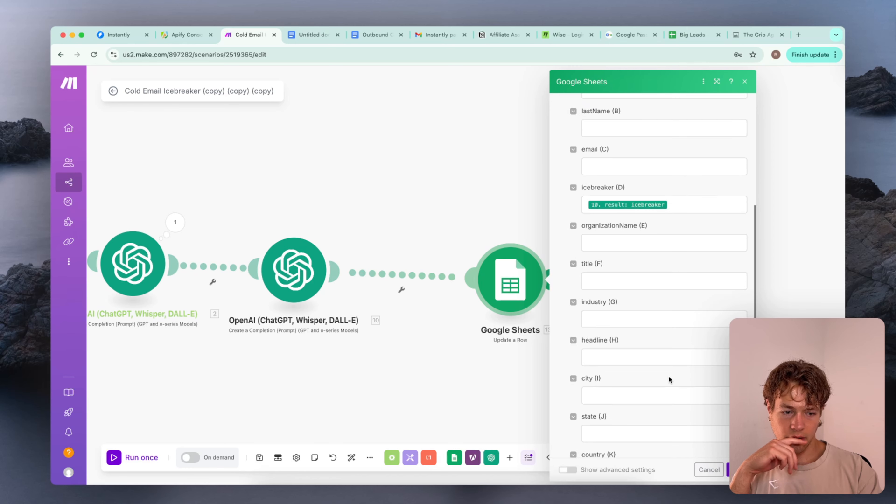
pyautogui.click(738, 470)
# Run the scenario once and inspect the Update a Row module's operation details
pyautogui.hscroll(-6, 472, 327)
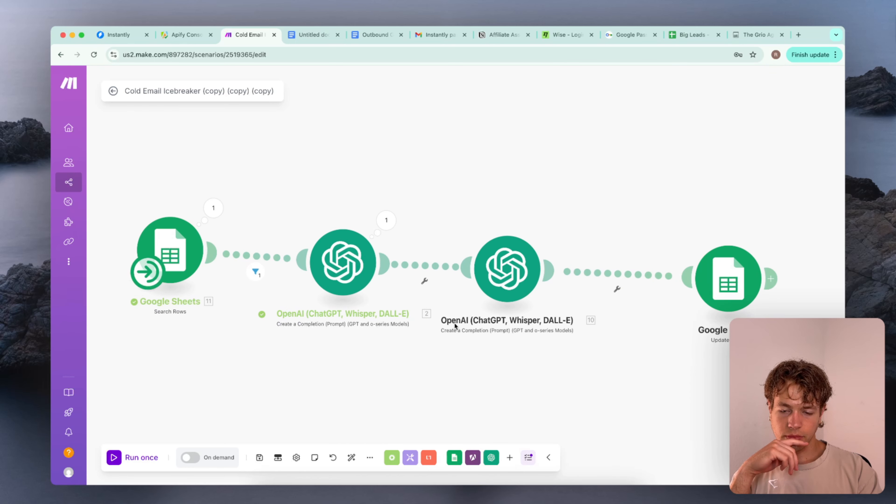
pyautogui.click(135, 461)
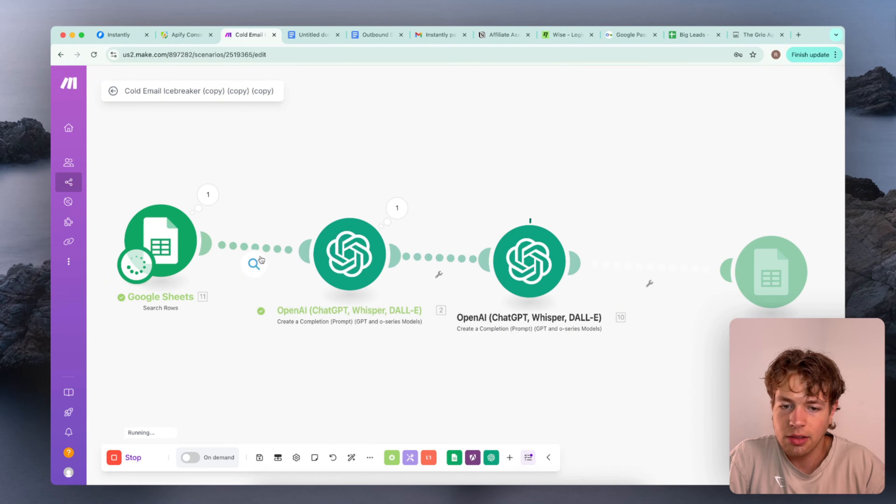
pyautogui.moveTo(254, 264)
pyautogui.click(462, 245)
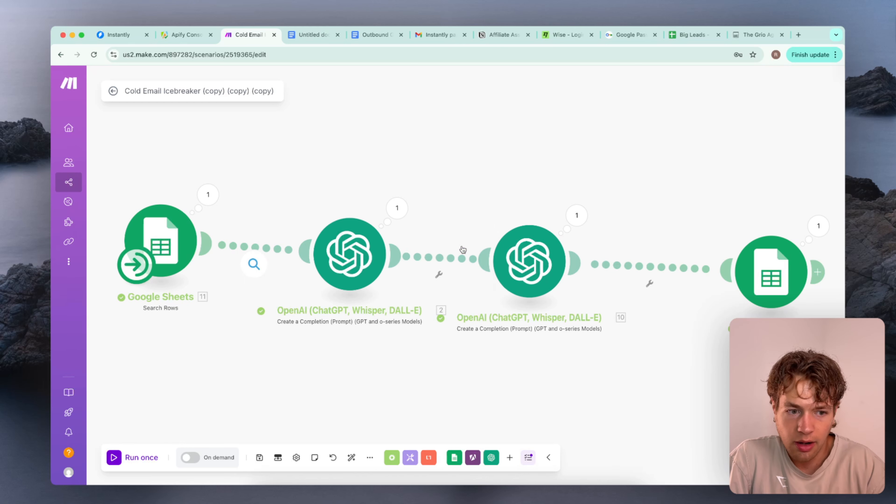
pyautogui.click(816, 226)
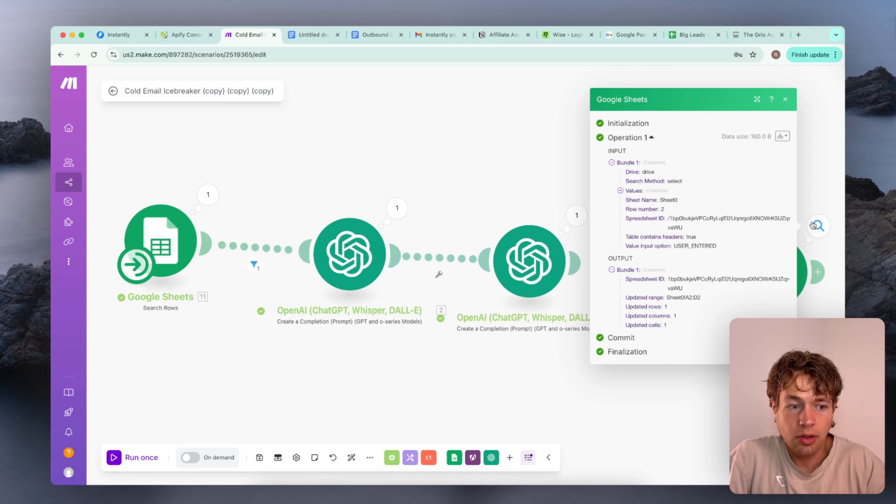
# Switch to the Big Leads sheet and read the generated icebreaker in cell D2
pyautogui.click(691, 35)
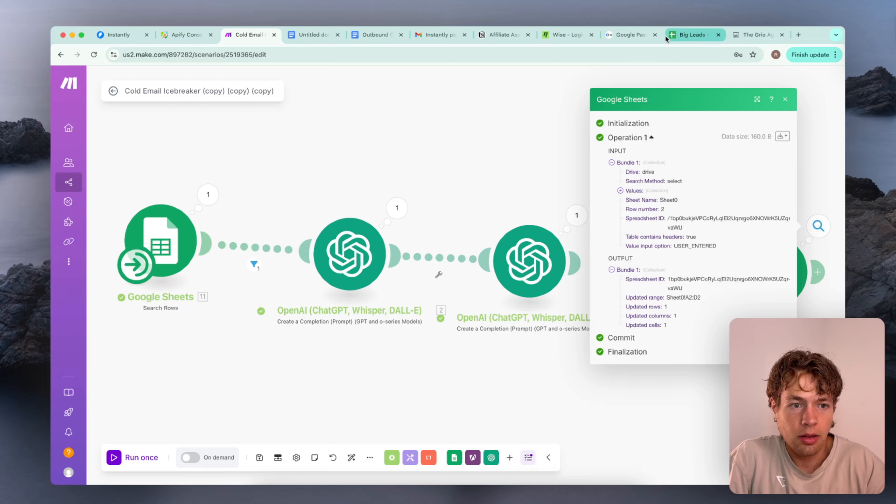
pyautogui.doubleClick(275, 164)
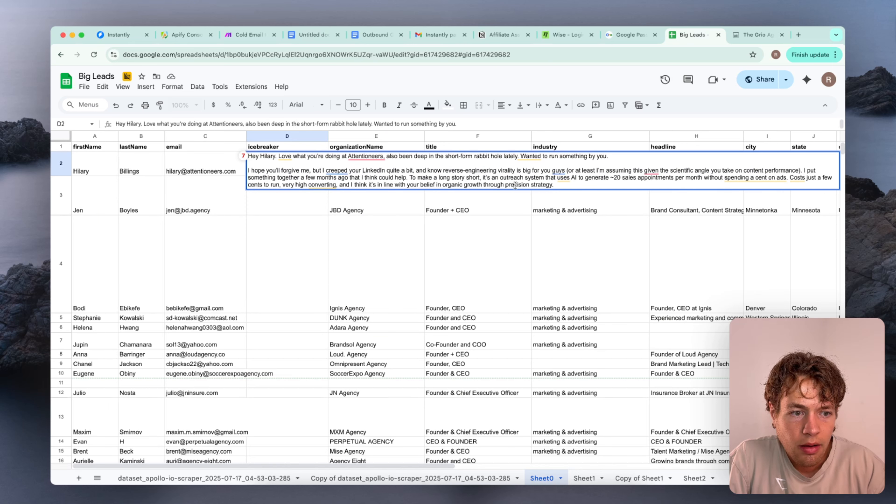
pyautogui.click(409, 178)
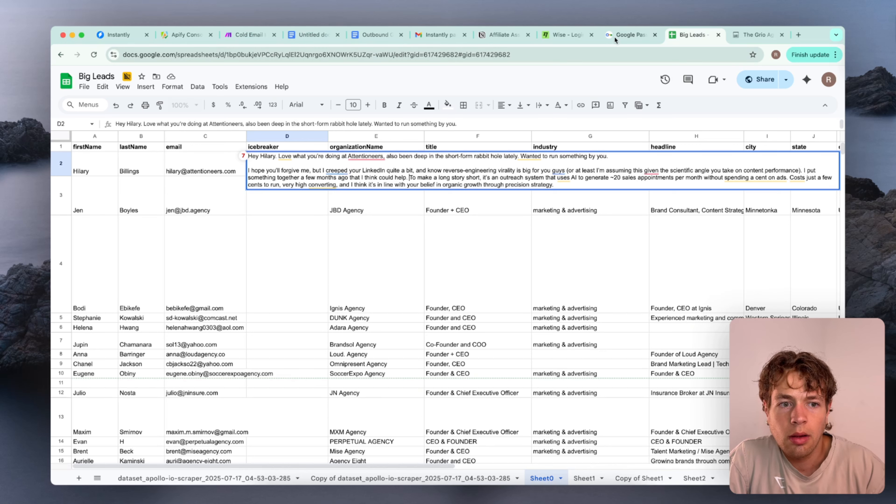
# In the Untitled document, copy a \n\n break and insert it before "To make a long story short" in the example icebreaker
pyautogui.click(242, 34)
pyautogui.click(691, 35)
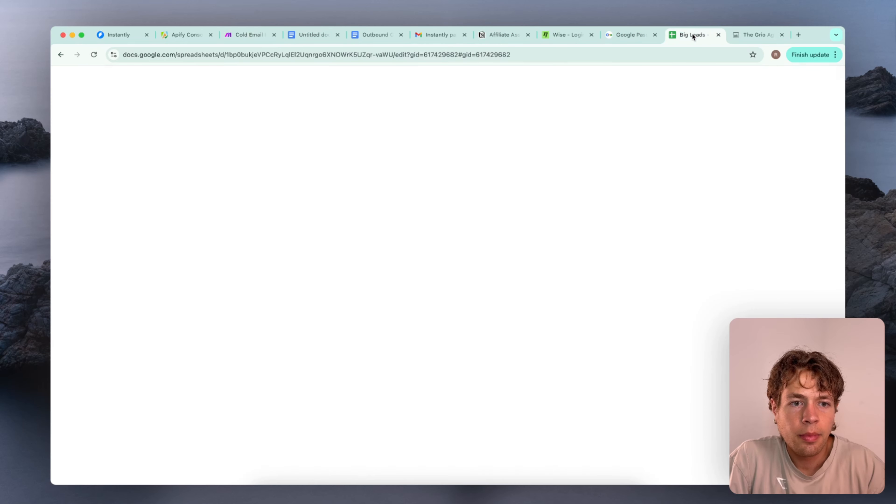
pyautogui.click(293, 35)
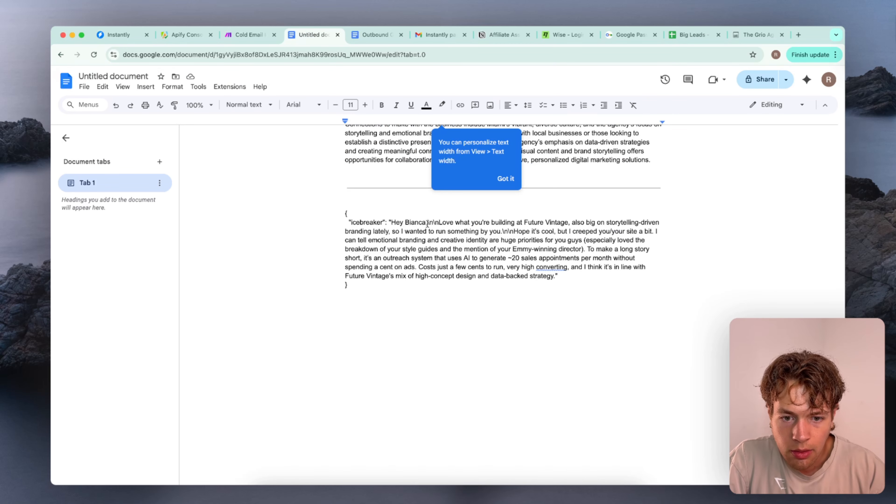
pyautogui.moveTo(428, 223); pyautogui.dragTo(440, 223)
pyautogui.press('cmd+c')
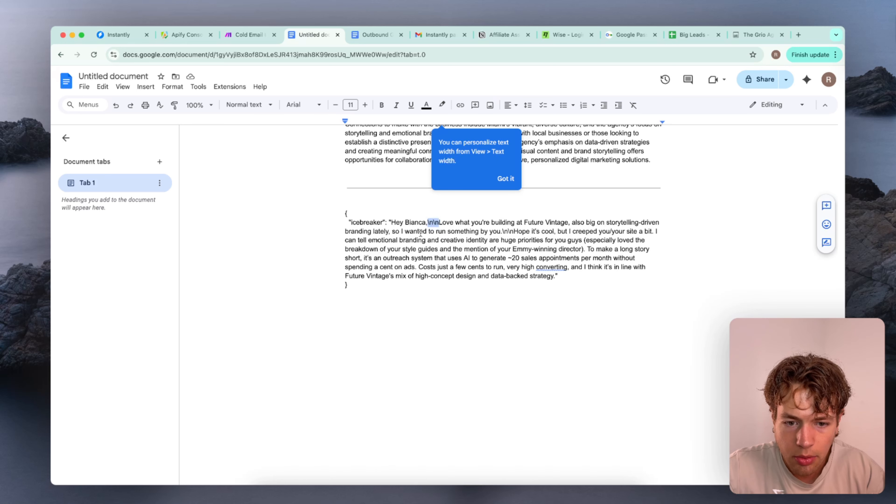
pyautogui.click(587, 249)
pyautogui.press('cmd+v')
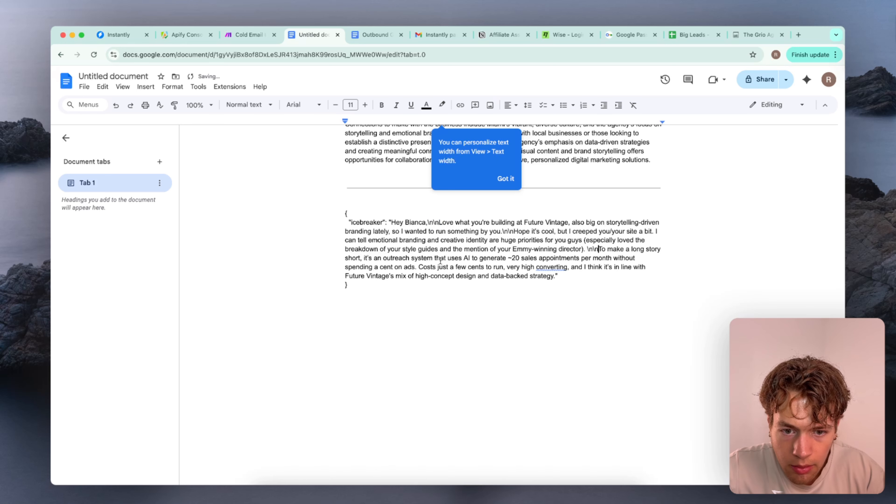
# Insert \n\n before "To make a long story short" in the document's JSON icebreaker template
pyautogui.scroll(5, 487, 268)
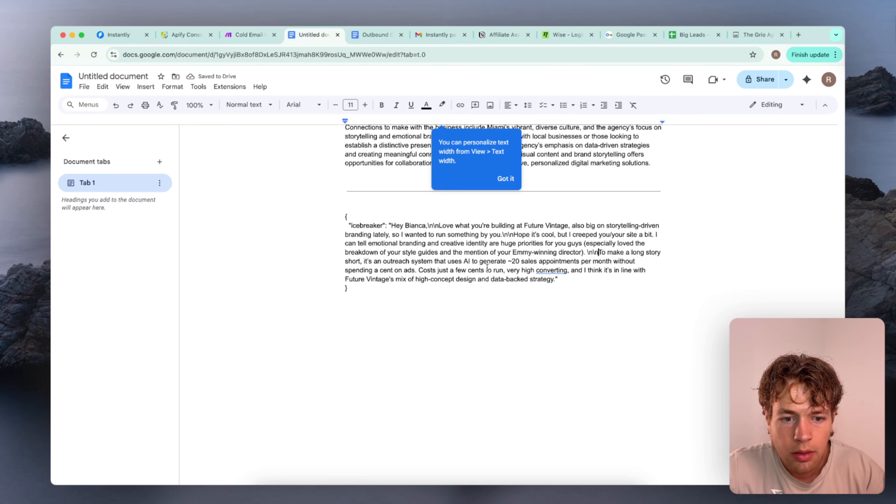
pyautogui.scroll(7, 487, 268)
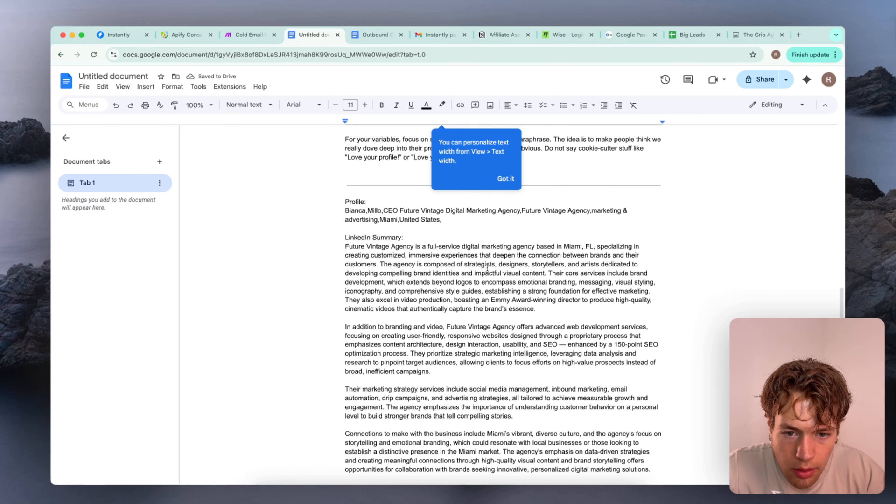
pyautogui.scroll(5, 487, 268)
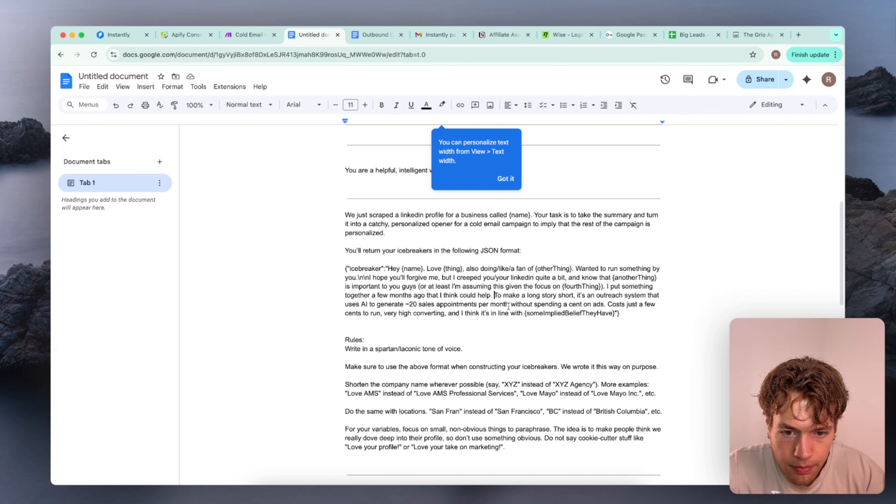
pyautogui.write('\\n\\n')
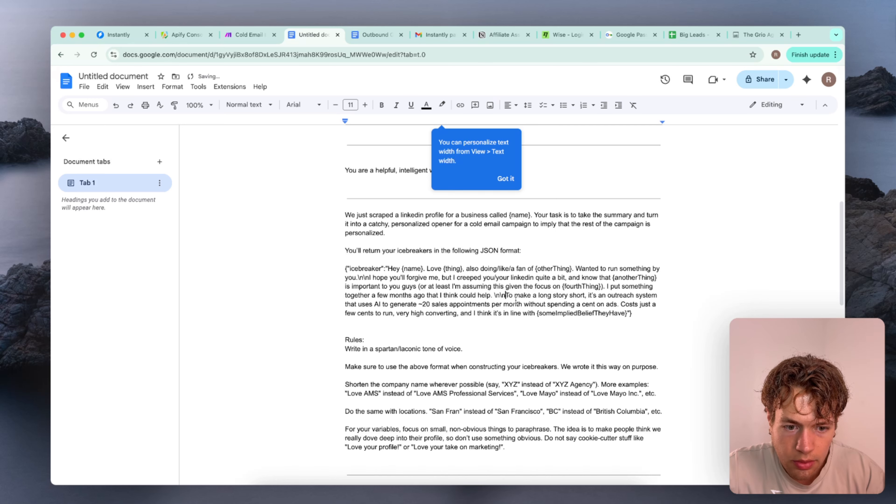
pyautogui.scroll(-20, 530, 310)
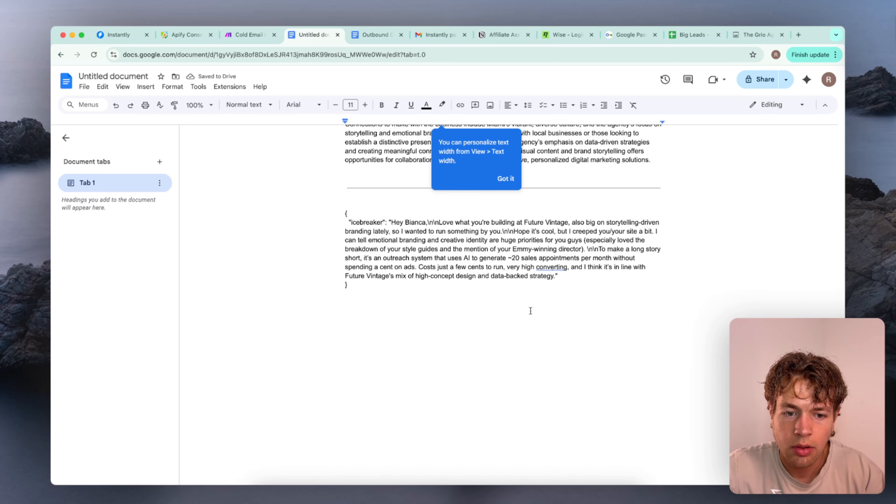
# Switch to the Make scenario, open the second OpenAI module and place the text cursor before "To make a long story short" in Message 2
pyautogui.click(249, 35)
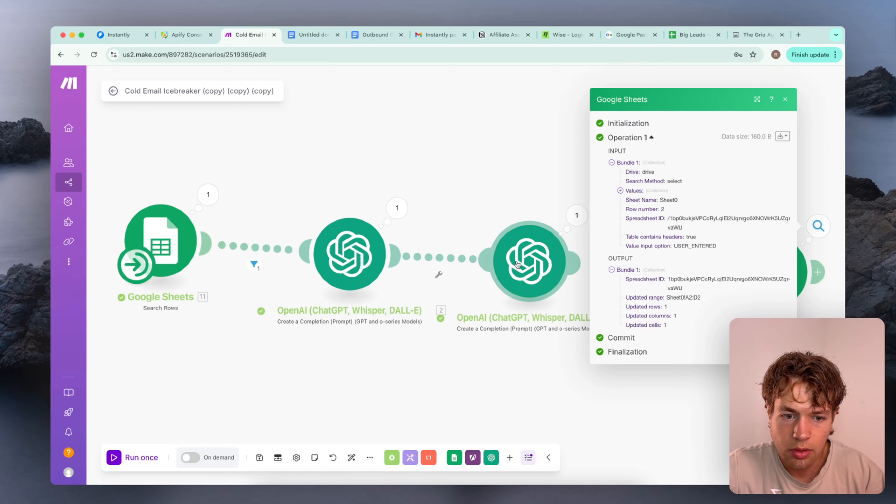
pyautogui.click(530, 261)
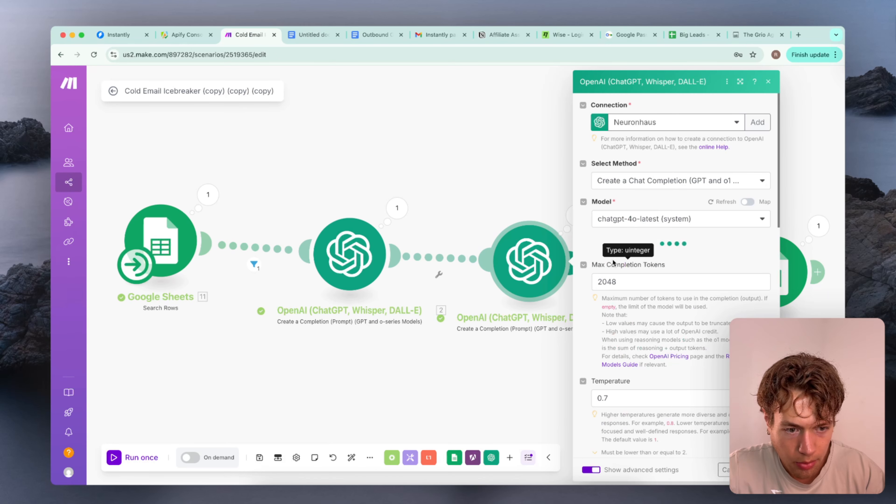
pyautogui.scroll(-3, 640, 282)
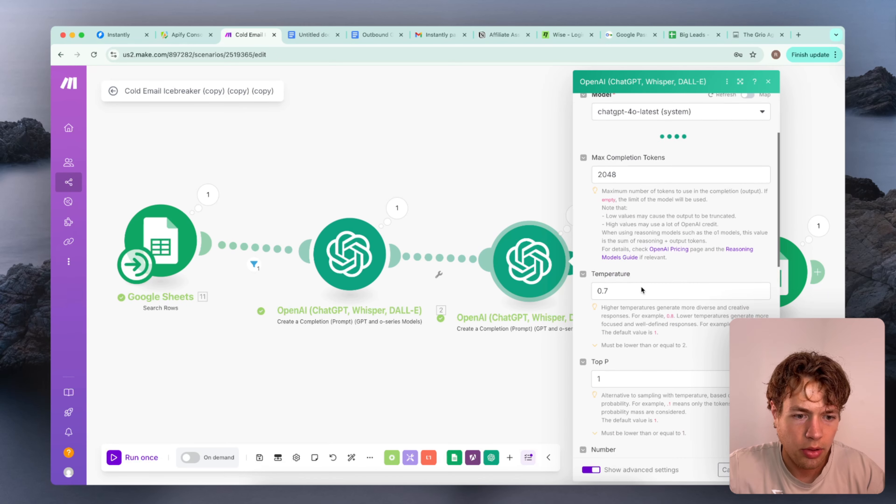
pyautogui.scroll(-8, 641, 287)
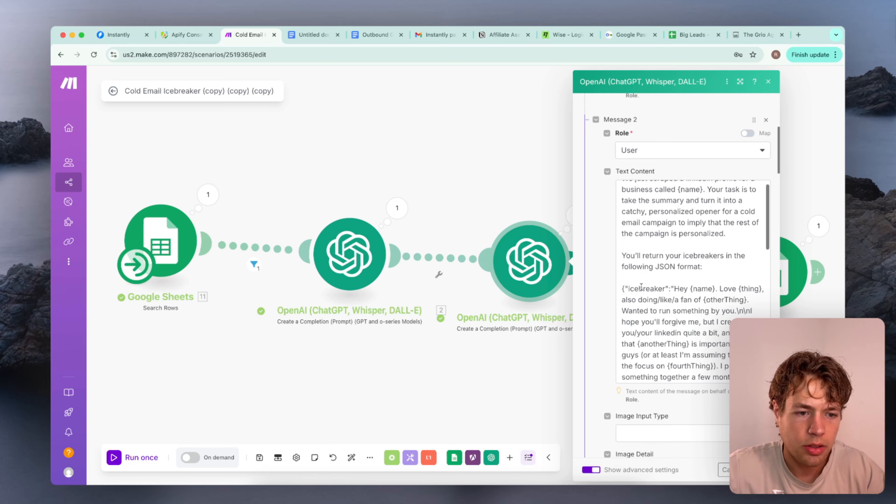
pyautogui.scroll(-2, 699, 282)
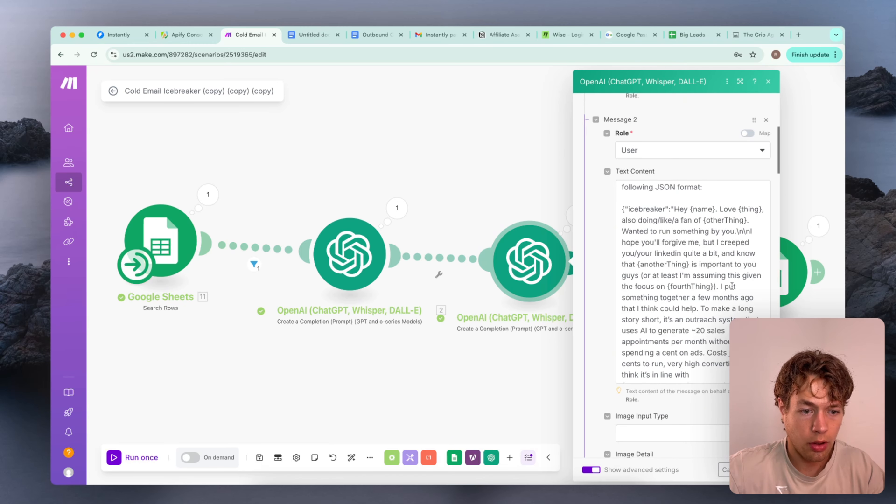
pyautogui.scroll(-2, 696, 327)
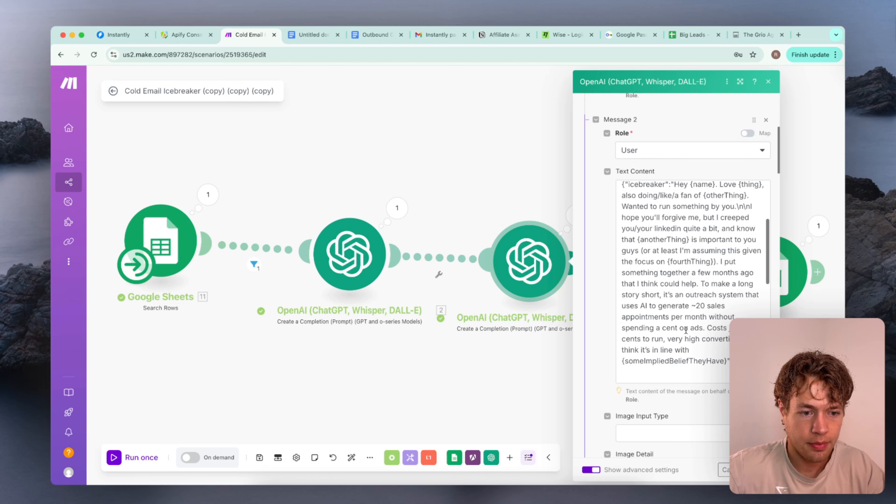
pyautogui.click(701, 282)
# Insert \n\n before "To make a long story short" in the module's Message 4 assistant example
pyautogui.scroll(-10, 706, 293)
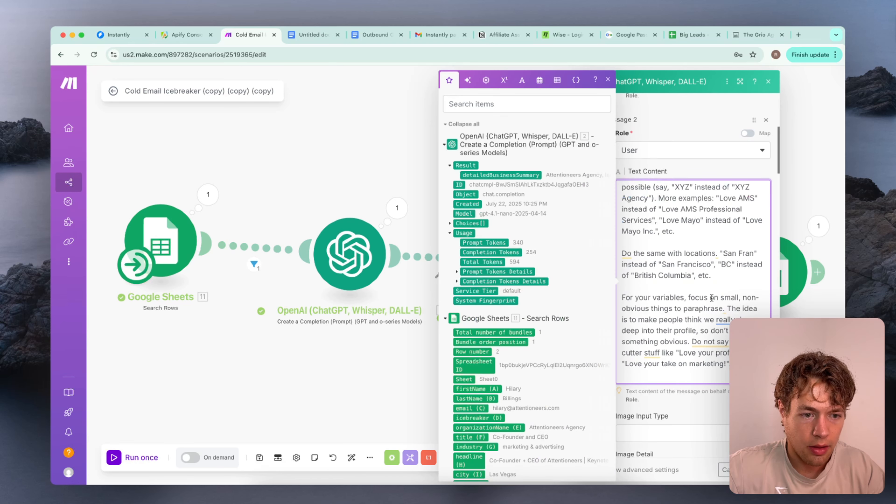
pyautogui.scroll(-15, 713, 301)
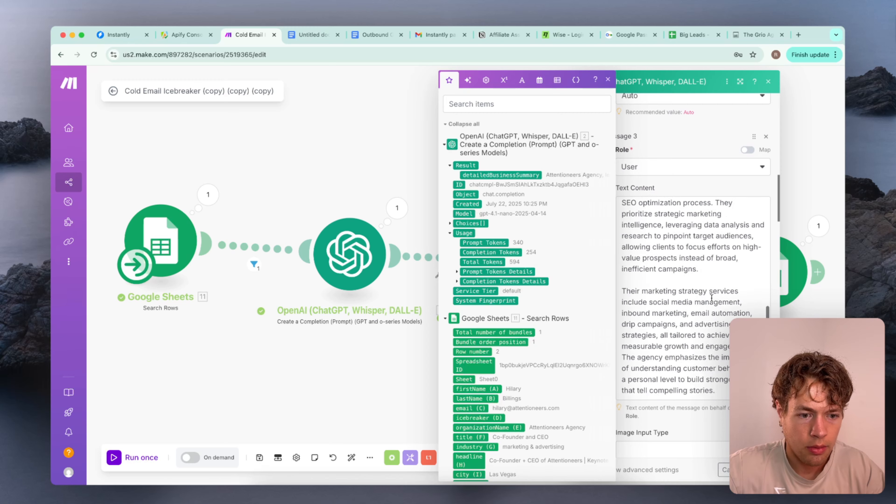
pyautogui.scroll(-6, 712, 301)
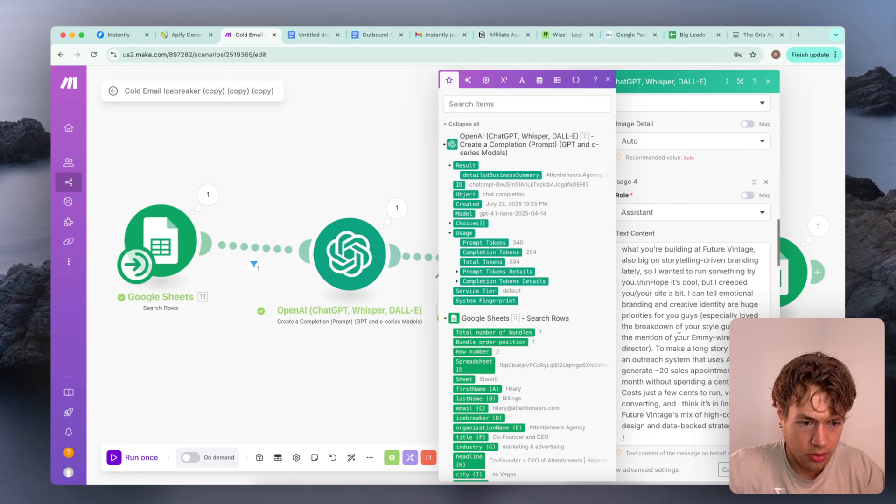
pyautogui.click(657, 348)
pyautogui.write('\\n\\n')
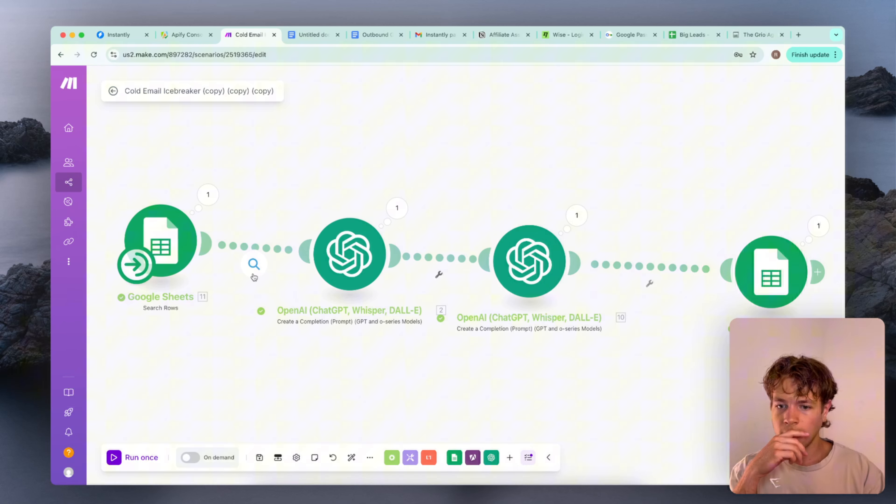
# Remove the headline (H) condition from the filter between the Search Rows and first OpenAI modules and save it
pyautogui.click(258, 270)
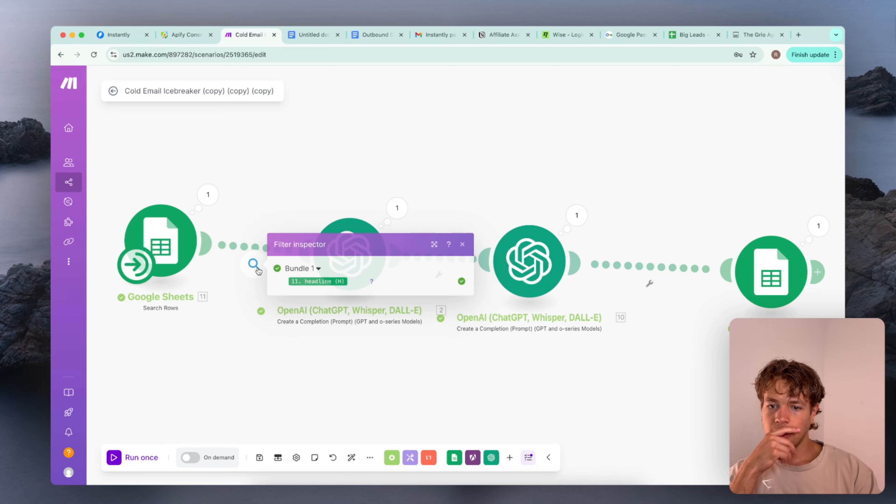
pyautogui.click(251, 277)
pyautogui.click(254, 268)
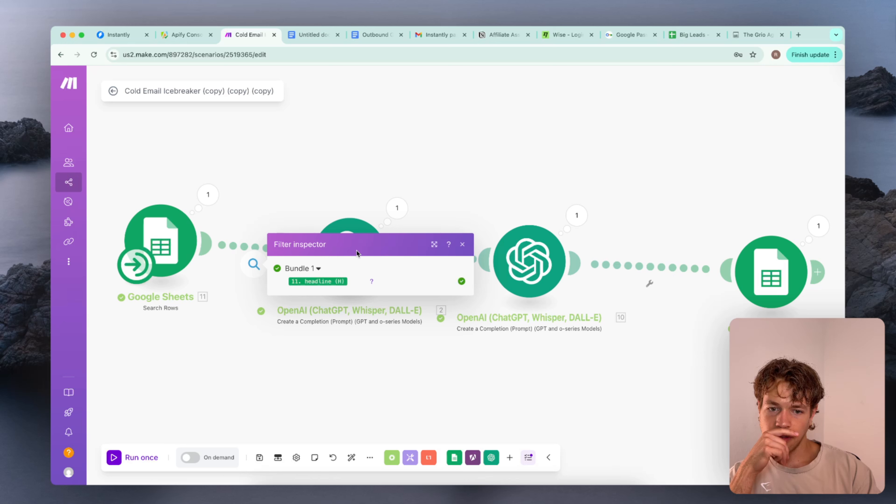
pyautogui.click(461, 246)
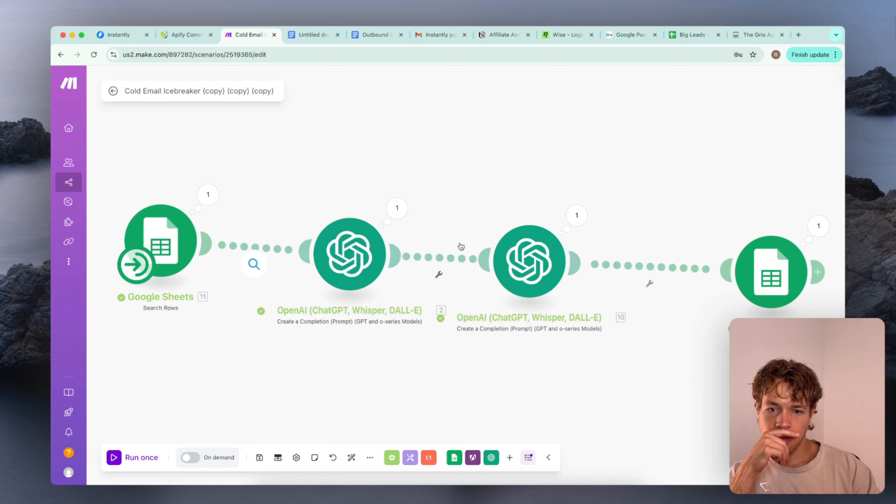
pyautogui.click(256, 244)
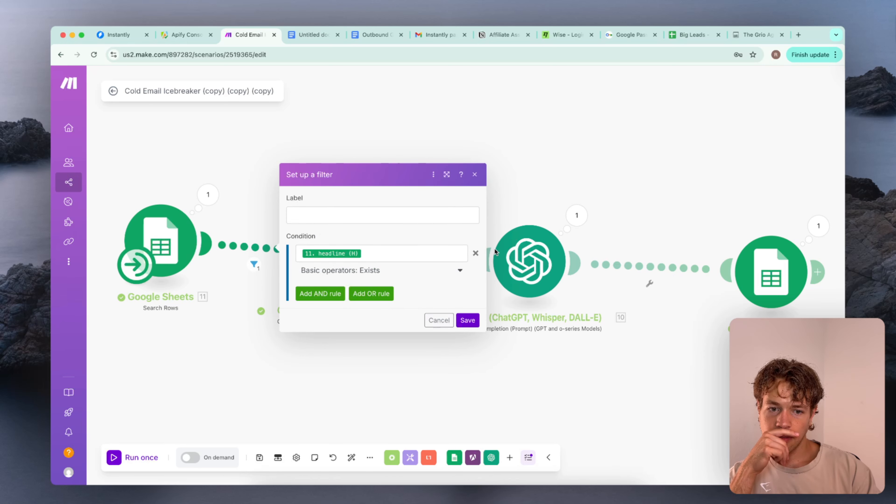
pyautogui.click(476, 253)
pyautogui.click(468, 278)
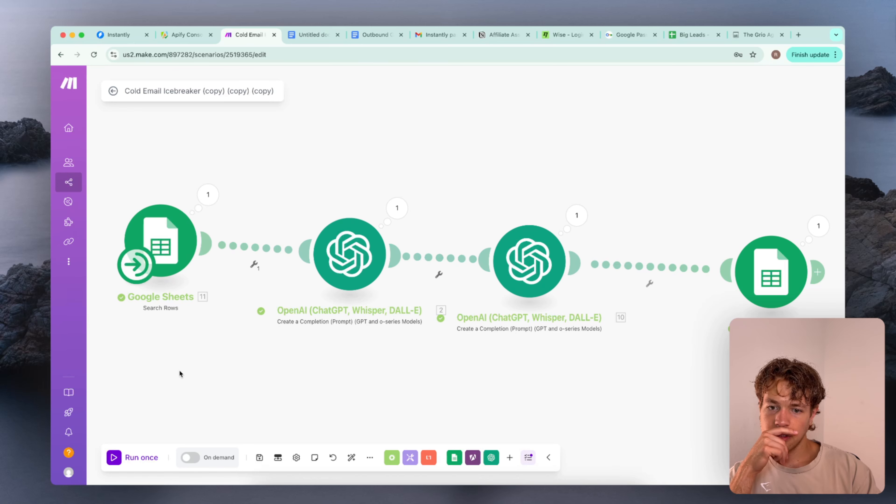
# Run the scenario once and switch to the Big Leads sheet to watch the icebreaker column in row 3
pyautogui.click(122, 459)
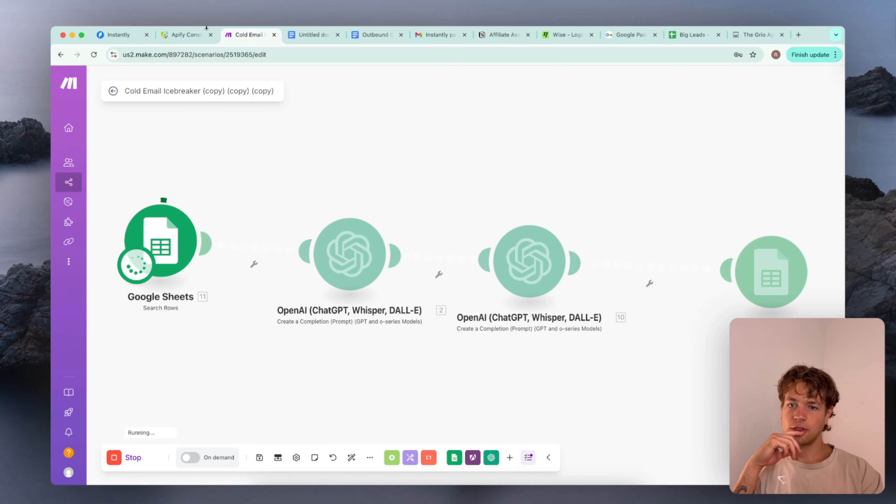
pyautogui.click(691, 35)
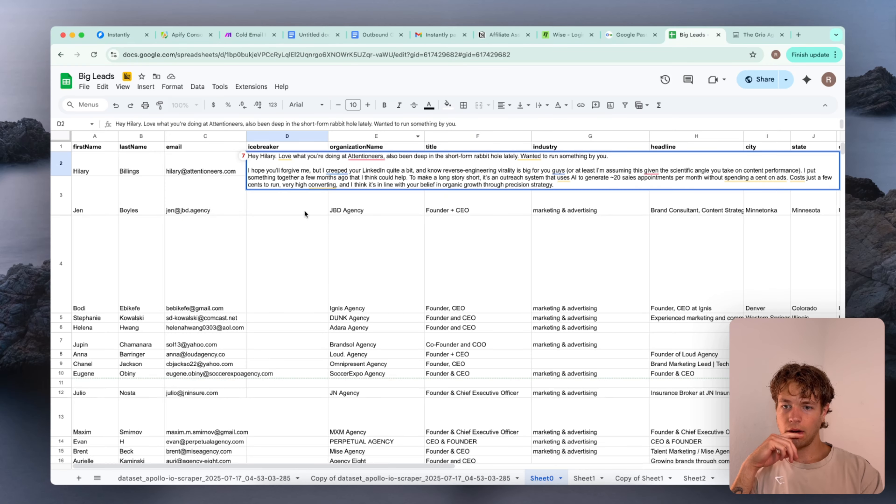
pyautogui.click(253, 207)
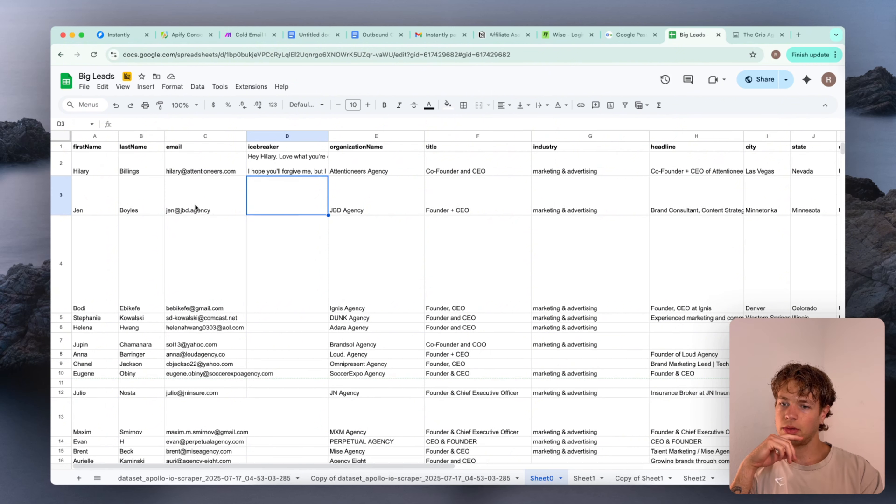
pyautogui.click(213, 198)
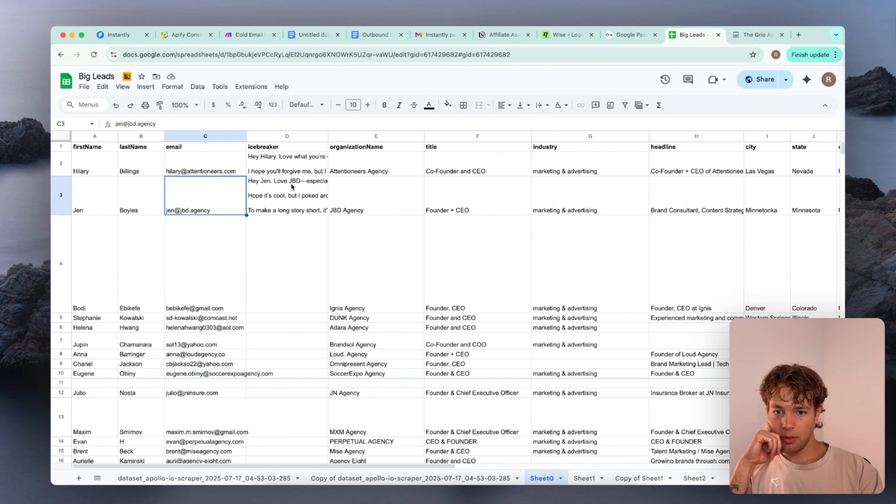
# Open cell D3 and read the generated icebreaker, checking its paragraph breaks
pyautogui.doubleClick(302, 184)
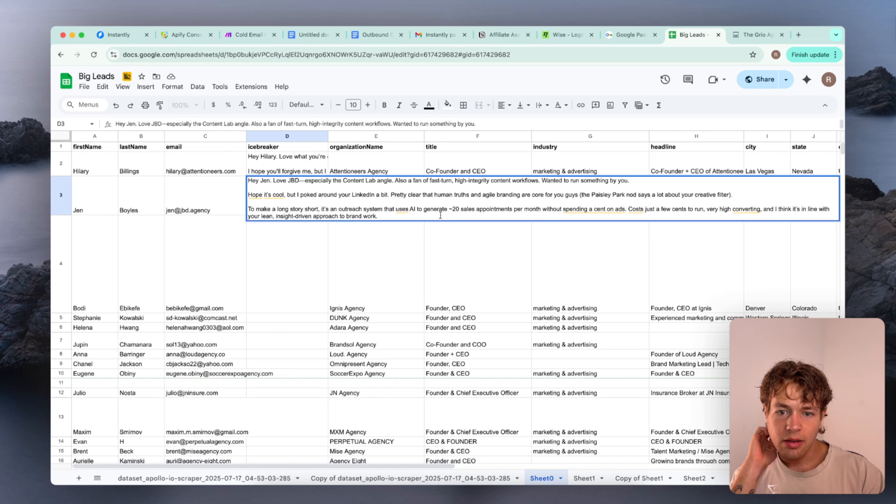
pyautogui.click(300, 180)
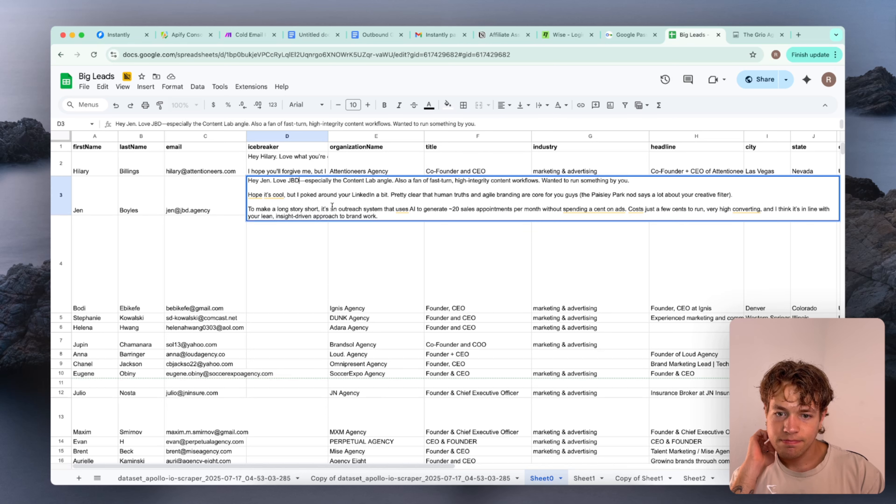
pyautogui.click(296, 269)
pyautogui.click(292, 183)
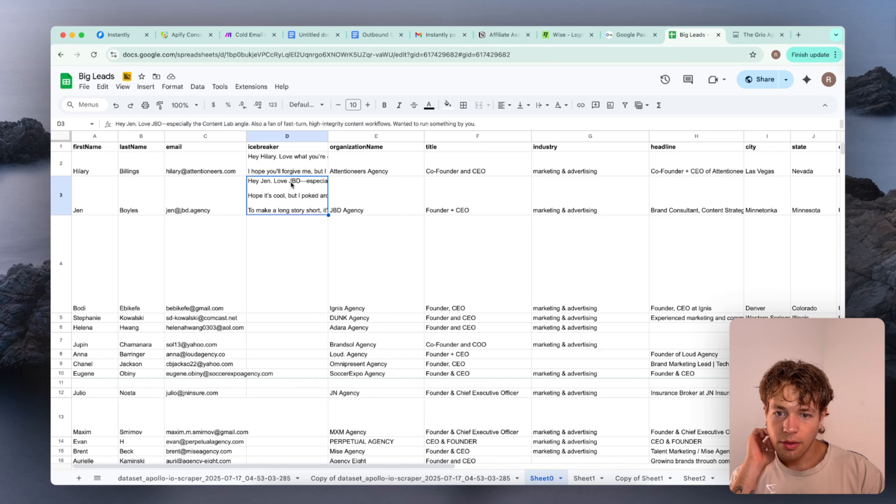
pyautogui.doubleClick(303, 184)
pyautogui.click(253, 245)
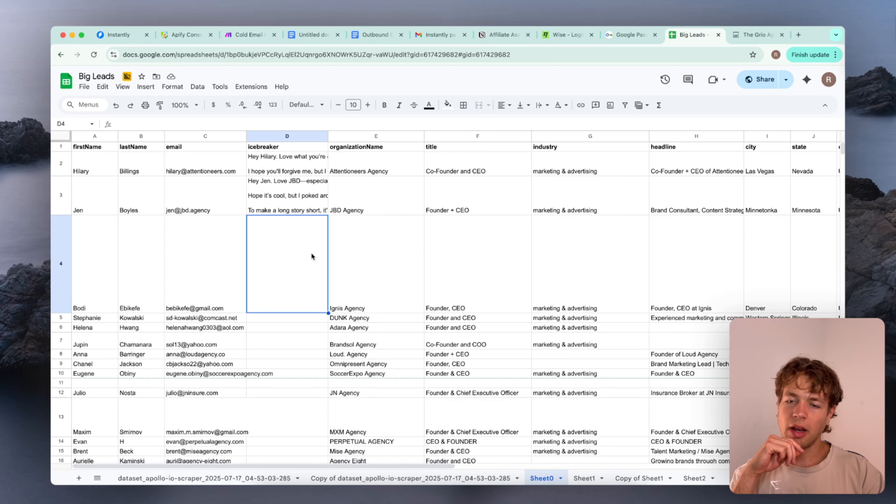
# Switch to the Make scenario, set the Google Sheets Search Rows module's limit to 10 and save the module
pyautogui.click(250, 34)
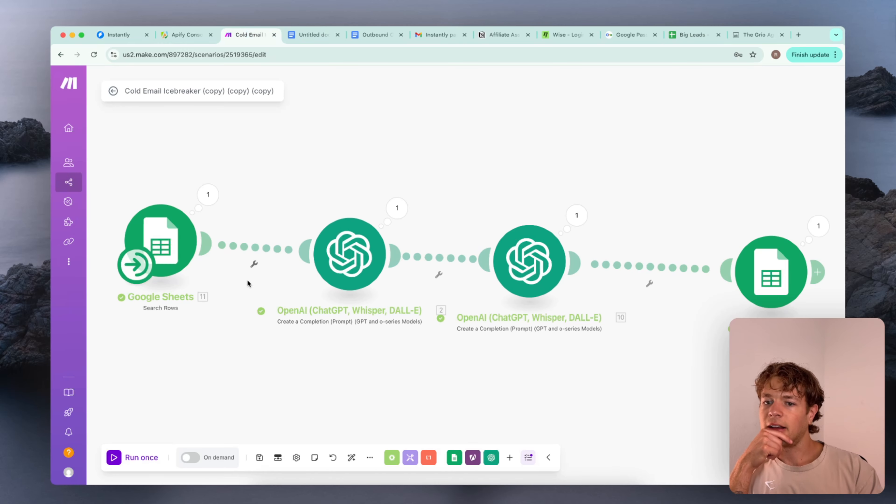
pyautogui.click(164, 240)
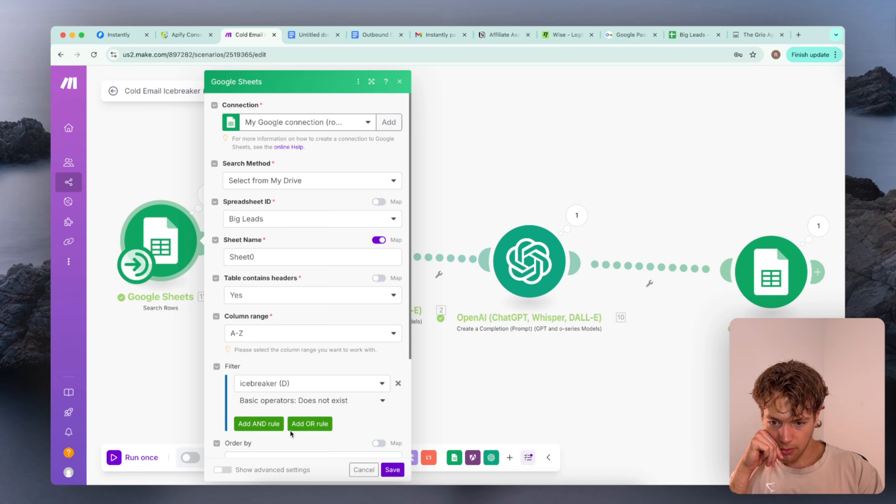
pyautogui.scroll(-4, 281, 420)
pyautogui.click(282, 422)
pyautogui.write('0')
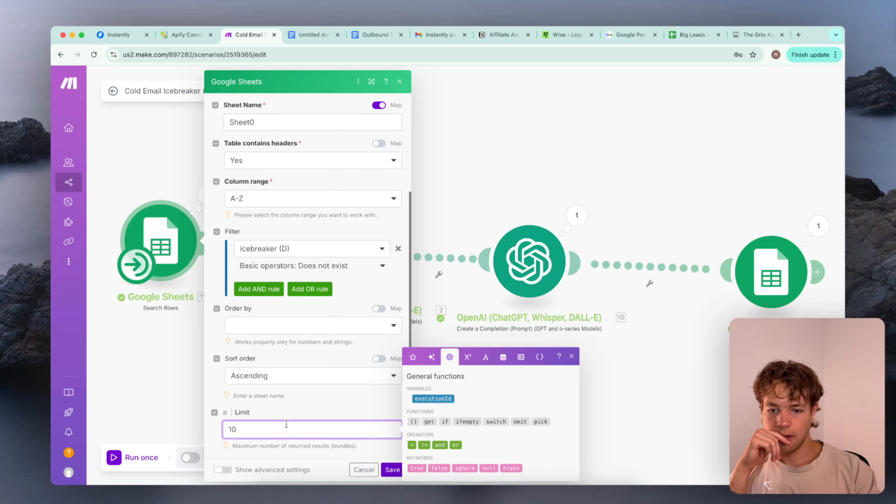
pyautogui.click(393, 470)
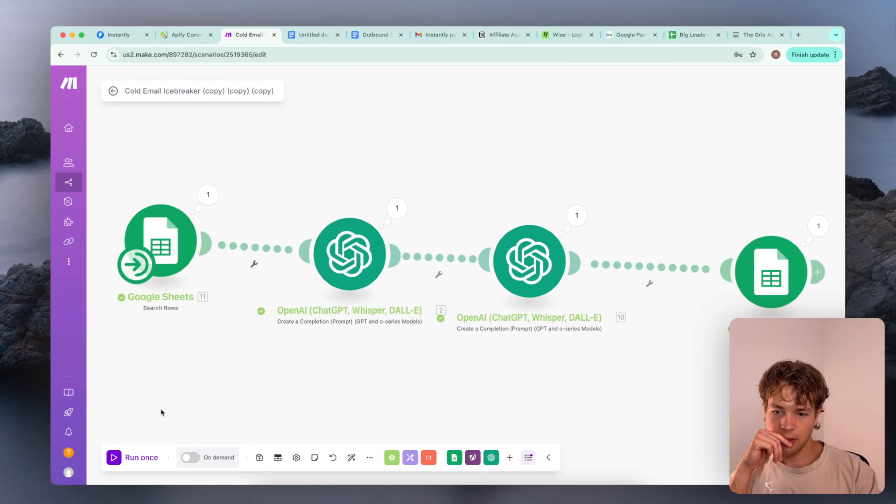
# Run the icebreaker scenario once to process the batch of leads
pyautogui.click(140, 458)
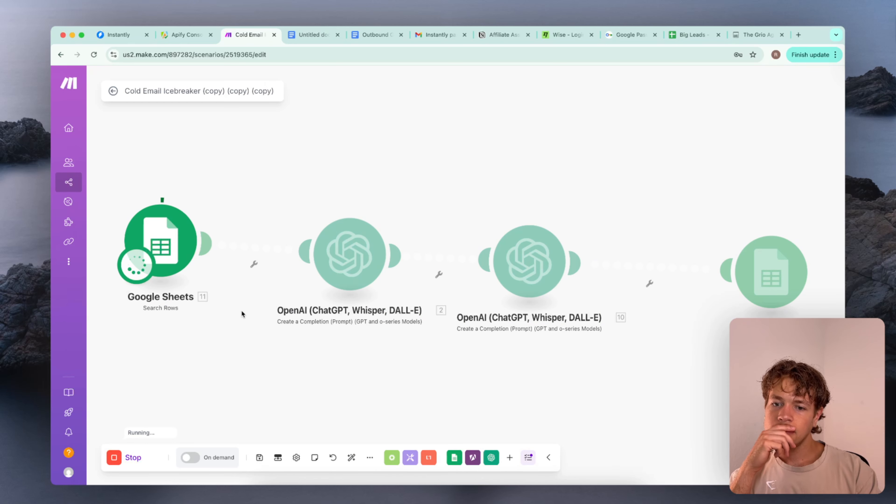
pyautogui.scroll(-5, 296, 376)
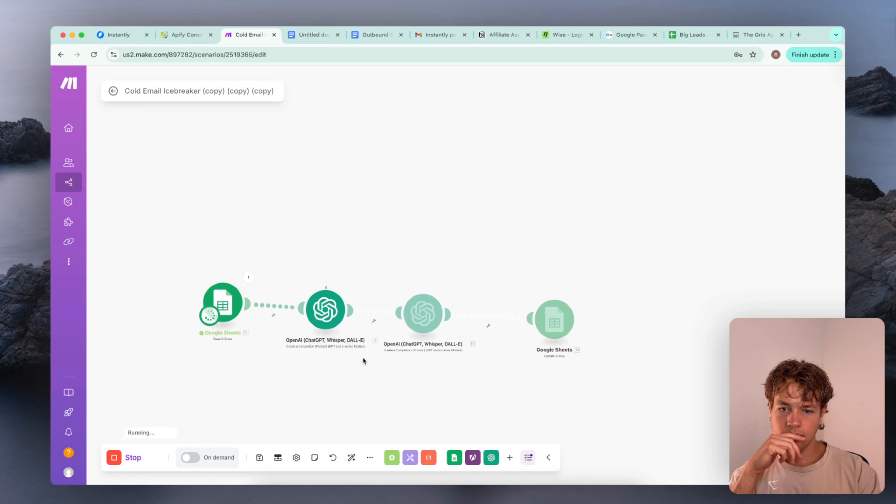
pyautogui.scroll(3, 363, 358)
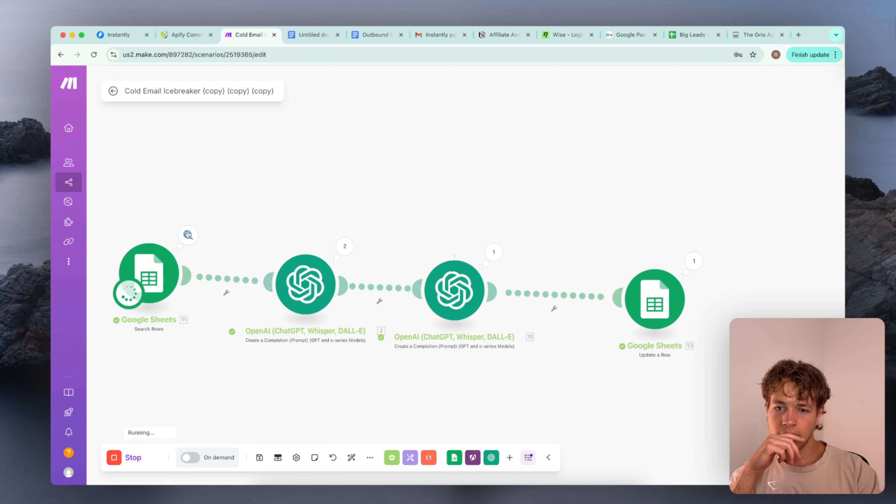
# Inspect the Search Rows output bundles and the first OpenAI module's operations while the scenario runs
pyautogui.click(188, 235)
pyautogui.scroll(-15, 283, 275)
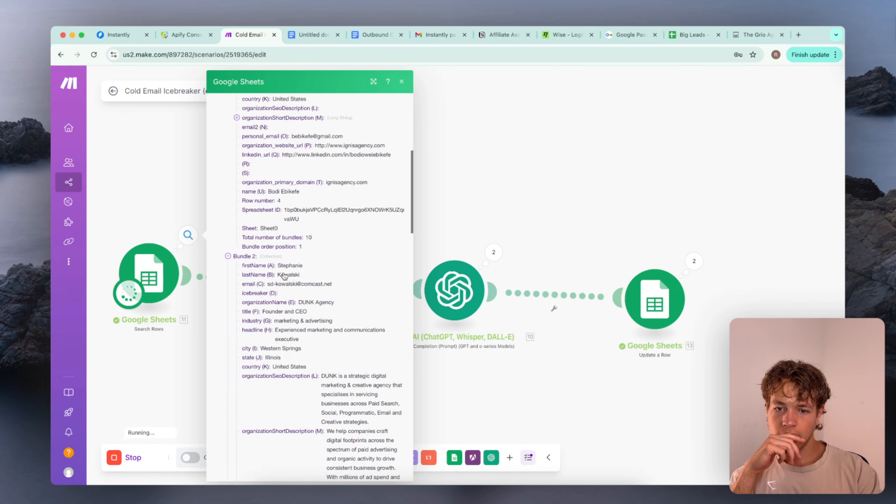
pyautogui.click(506, 185)
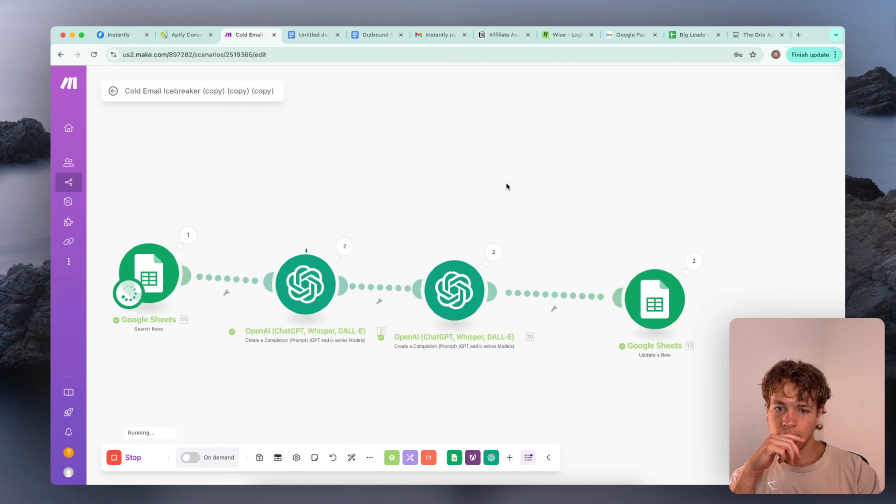
pyautogui.click(347, 251)
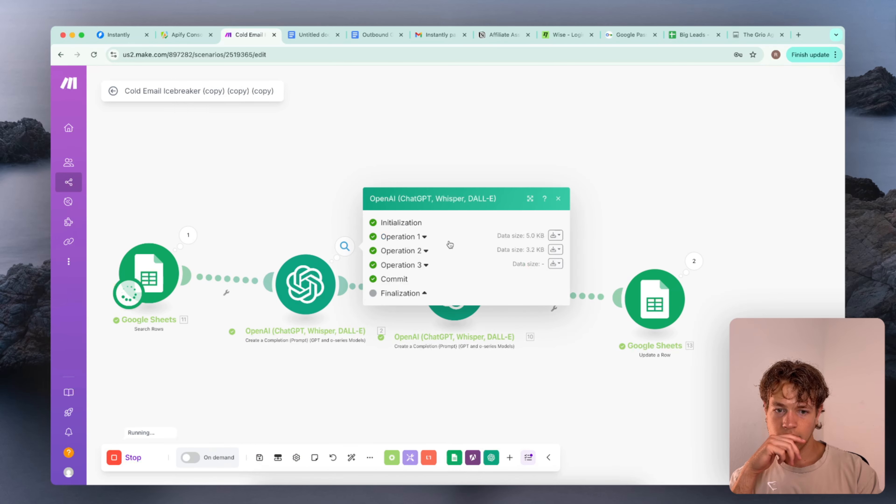
pyautogui.click(656, 160)
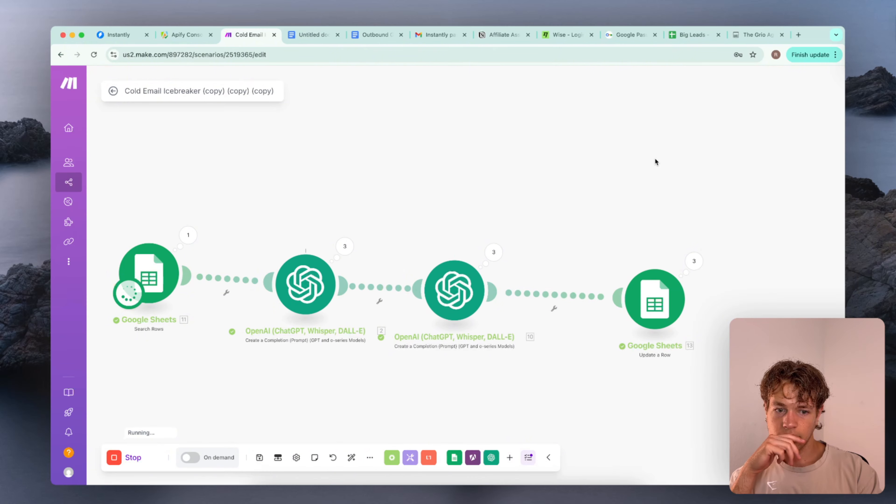
# Switch to the Big Leads sheet and read the generated icebreaker in cell D6, checking its paragraph breaks
pyautogui.click(691, 35)
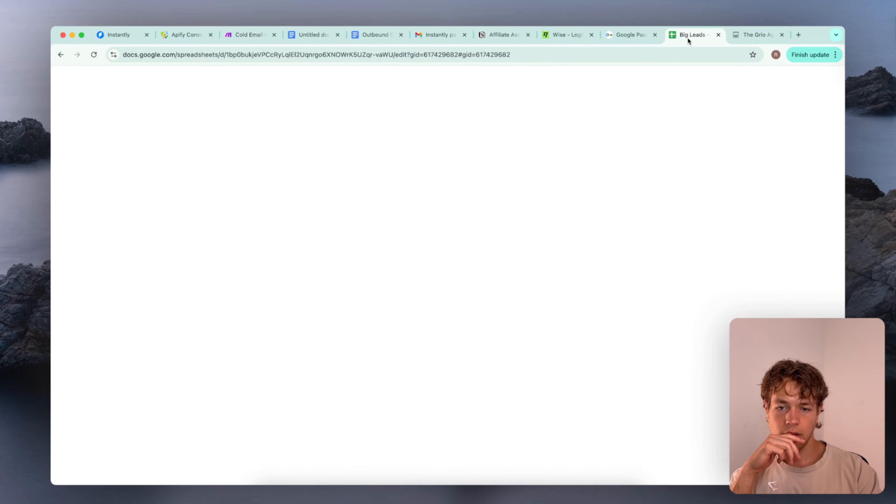
pyautogui.scroll(-3, 291, 270)
pyautogui.doubleClick(296, 308)
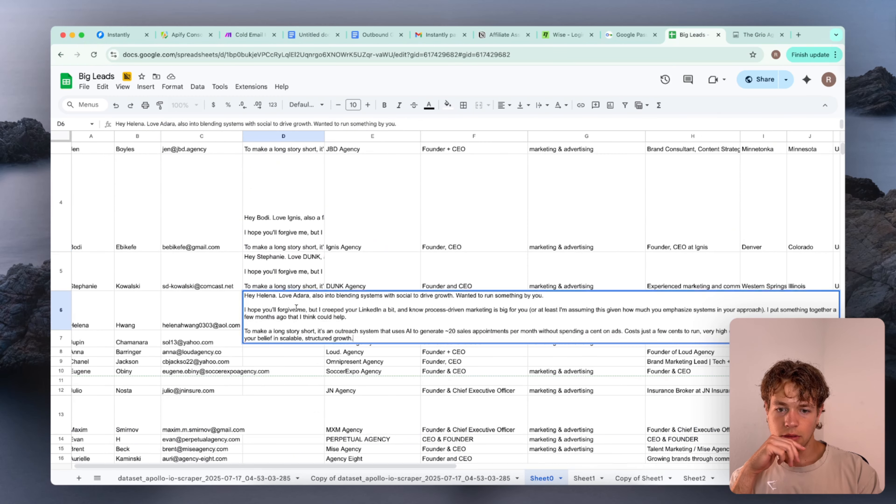
pyautogui.click(296, 353)
pyautogui.scroll(3, 282, 226)
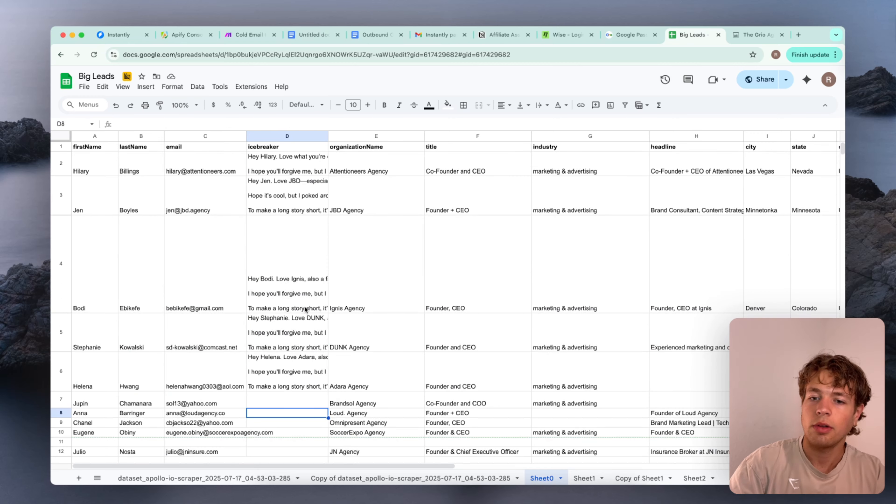